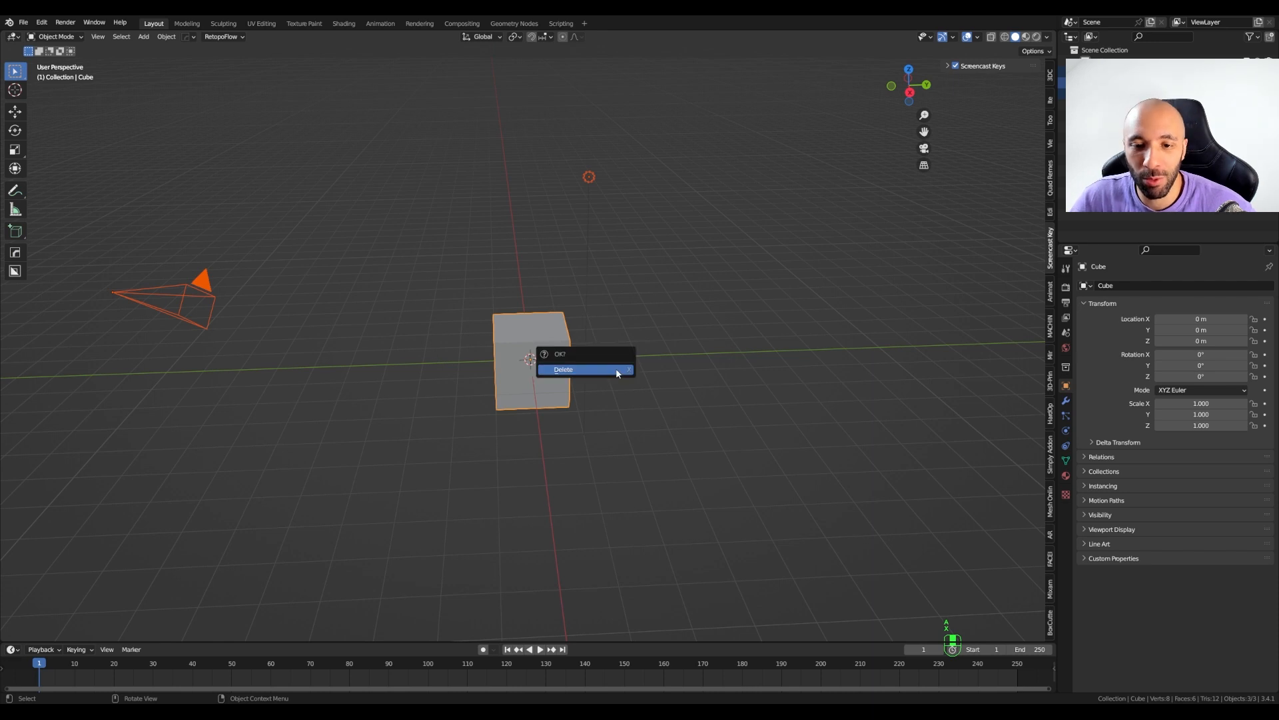
- Delete all the default scene objects and add a new mesh cube at the origin
click(616, 370)
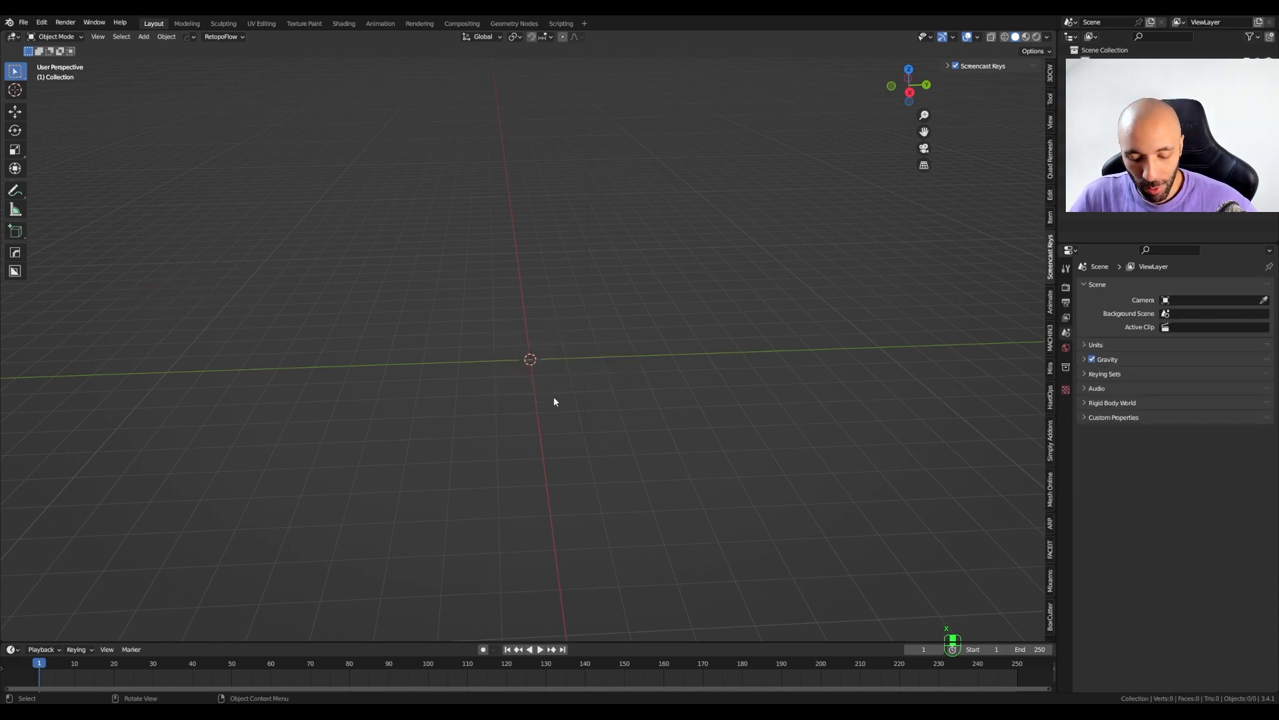
key(KP_1)
key(shift+a)
mouse_move(572, 393)
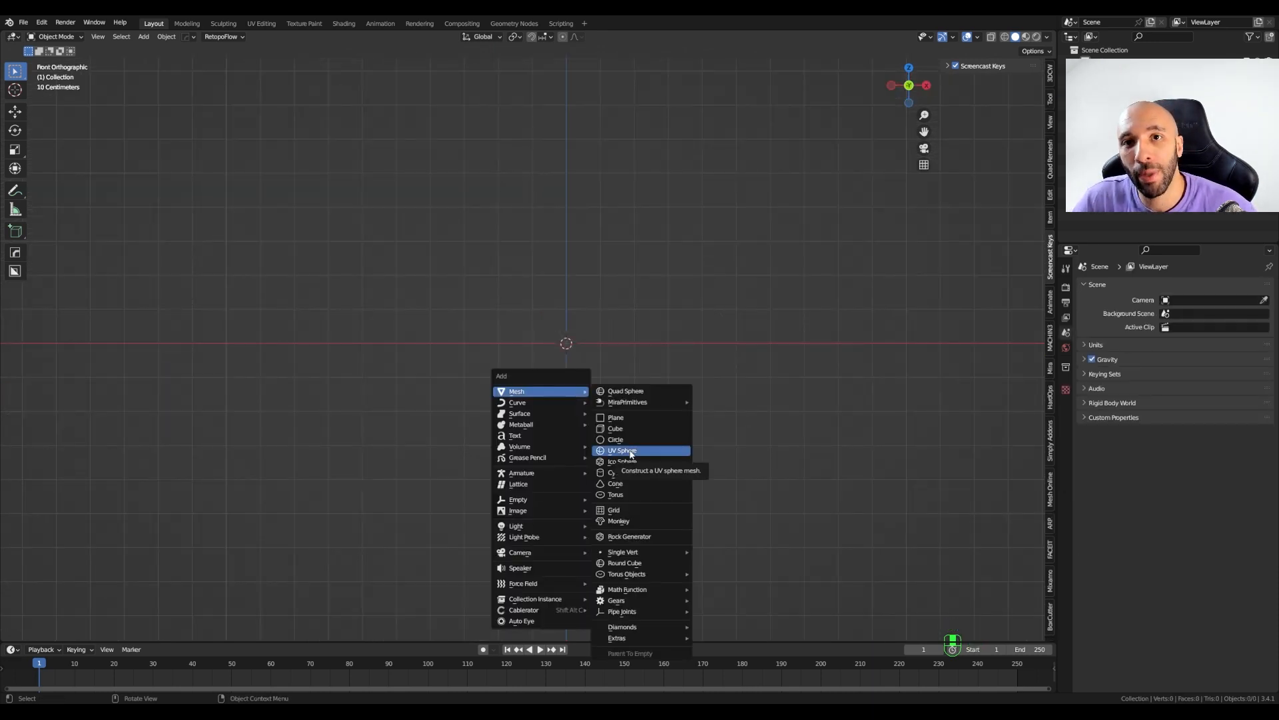
click(633, 429)
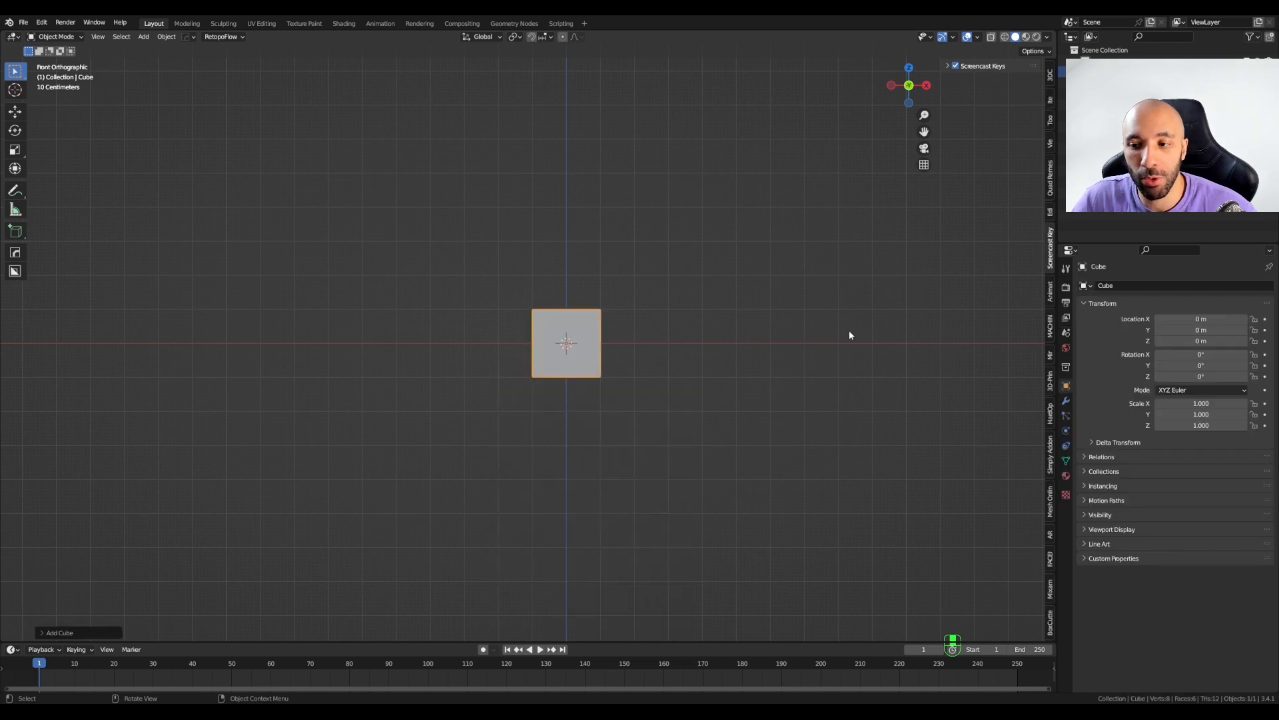
- Add a Subdivision Surface modifier to the cube and set its viewport level to 4
click(1065, 400)
click(1116, 287)
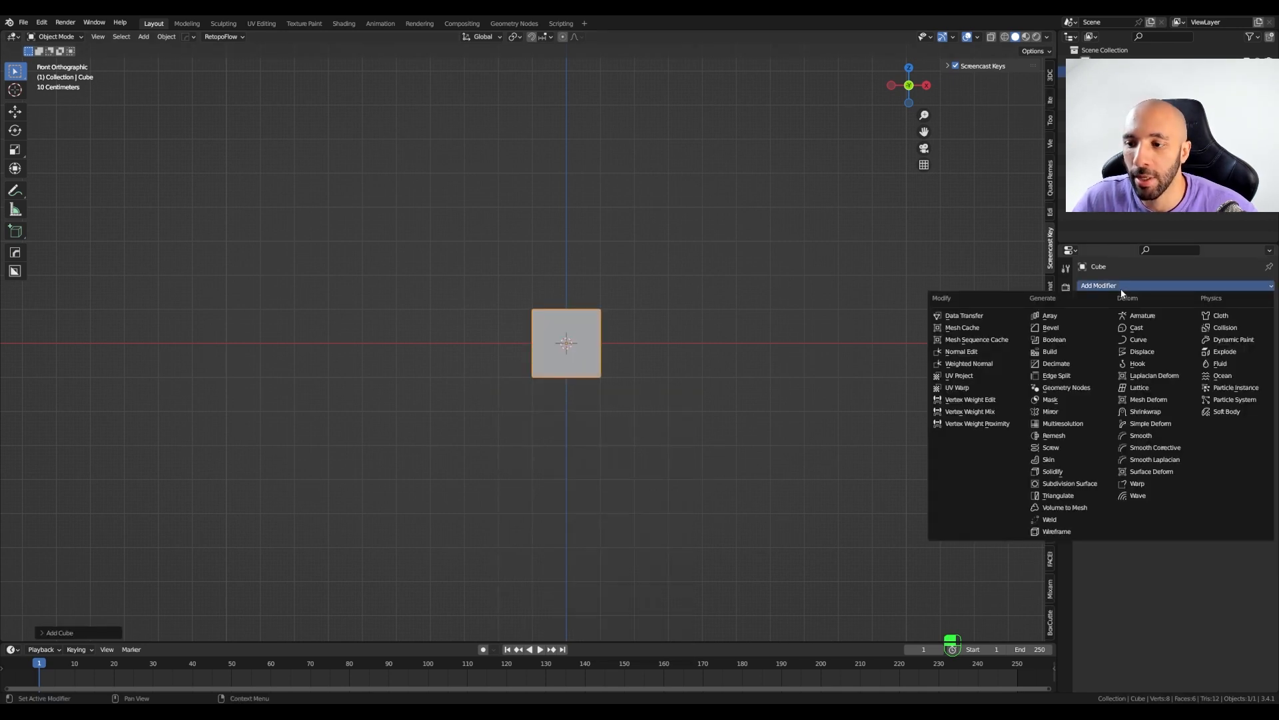
click(1068, 484)
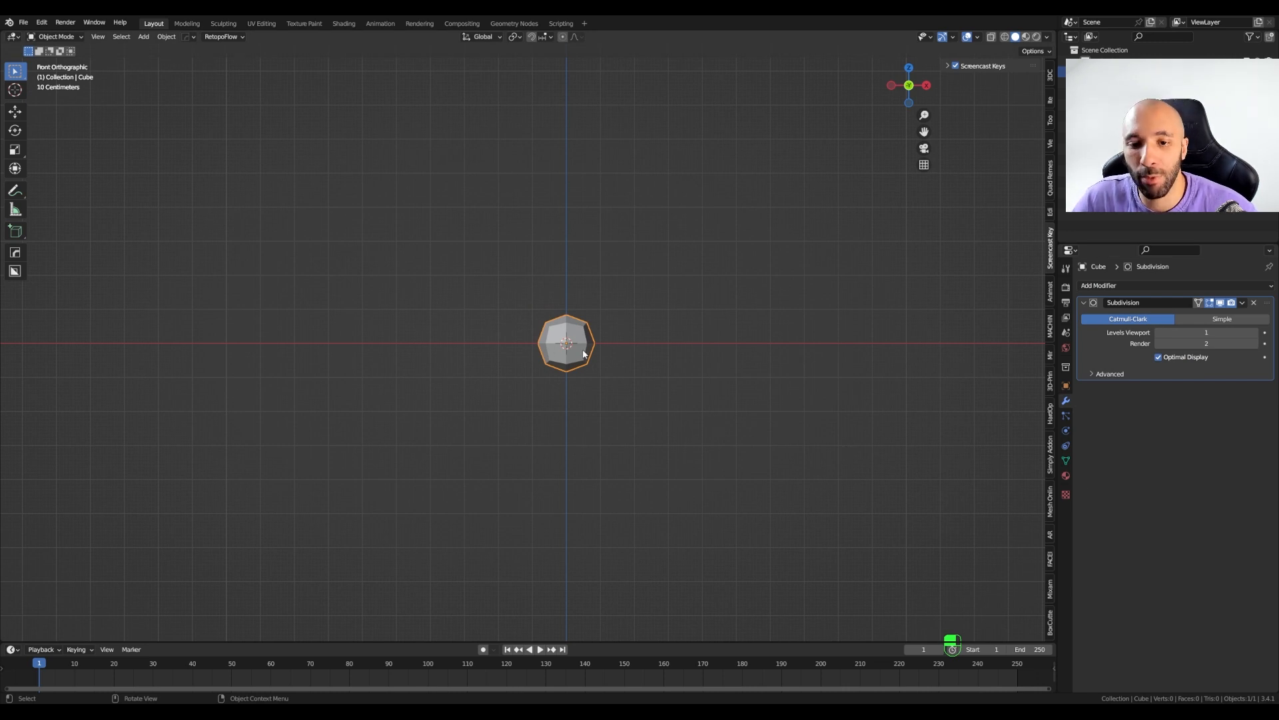
middle_drag(586, 356, 575, 365)
scroll(574, 322, up, 1)
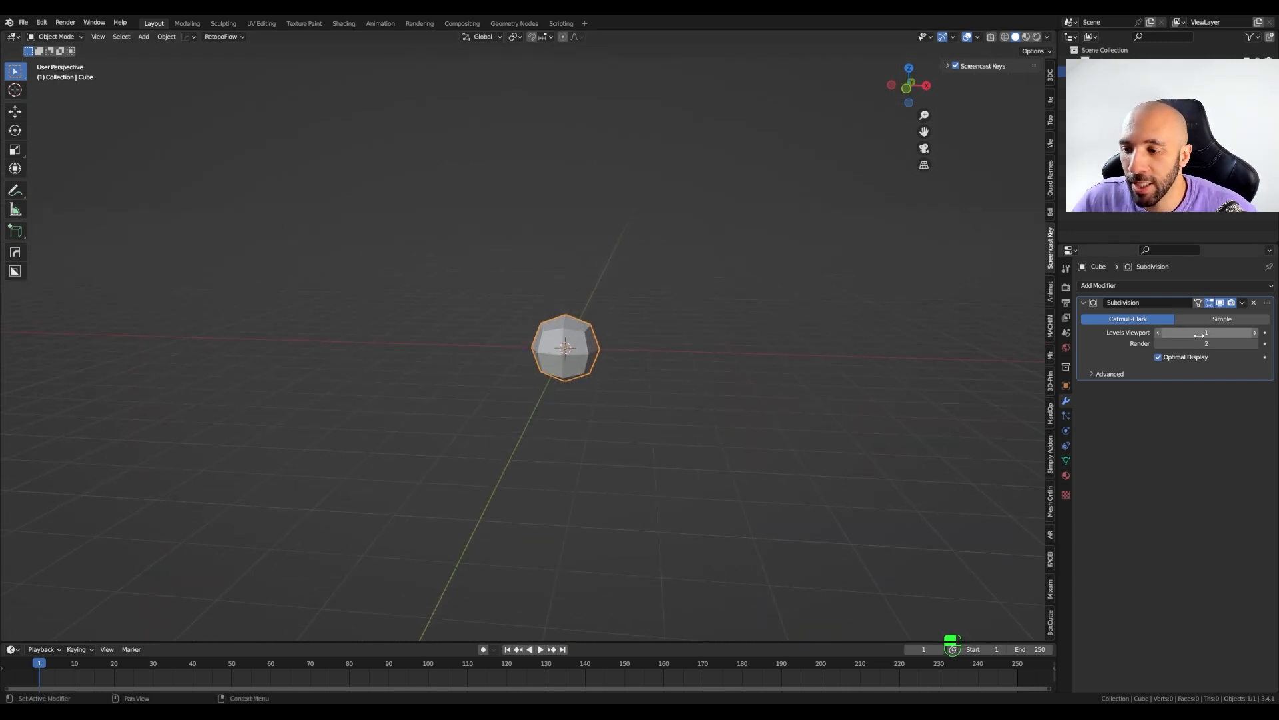
click(1255, 333)
click(1256, 333)
click(1255, 333)
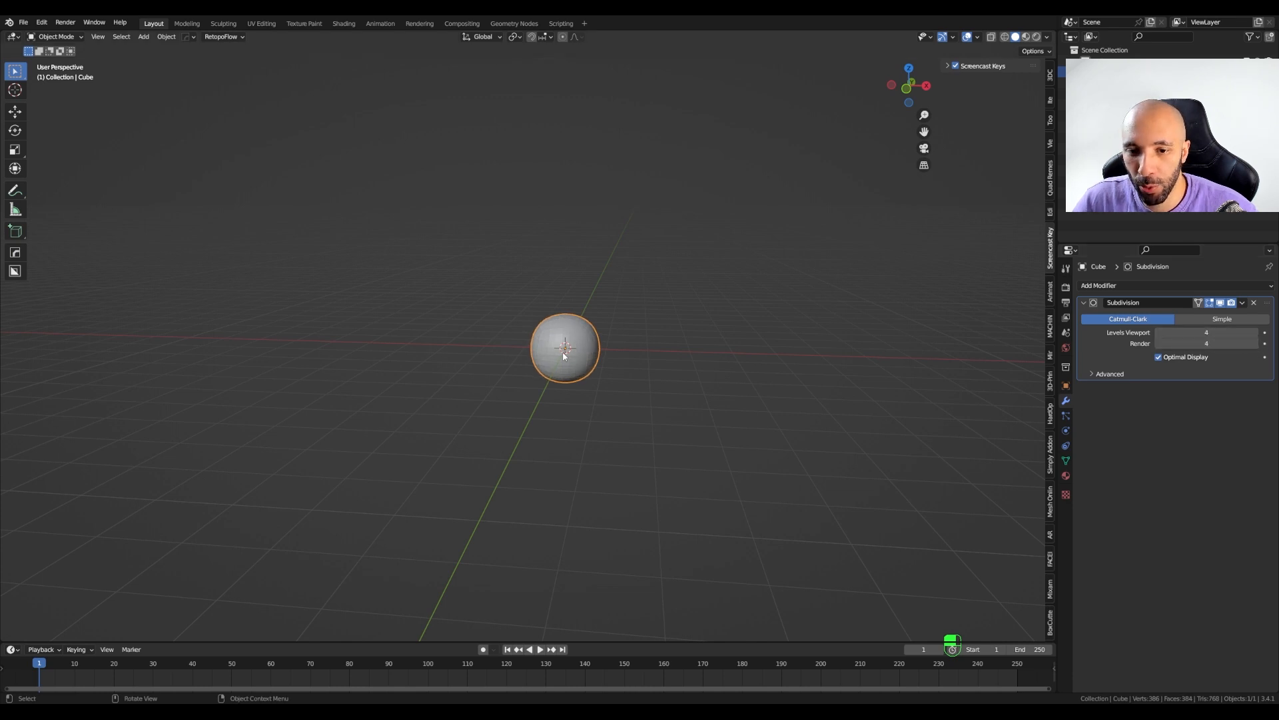
- In face mode, select the loop of the cube's four side faces and expand it about 0.08 m with Shrink/Fatten
key(KP_1)
scroll(565, 345, up, 4)
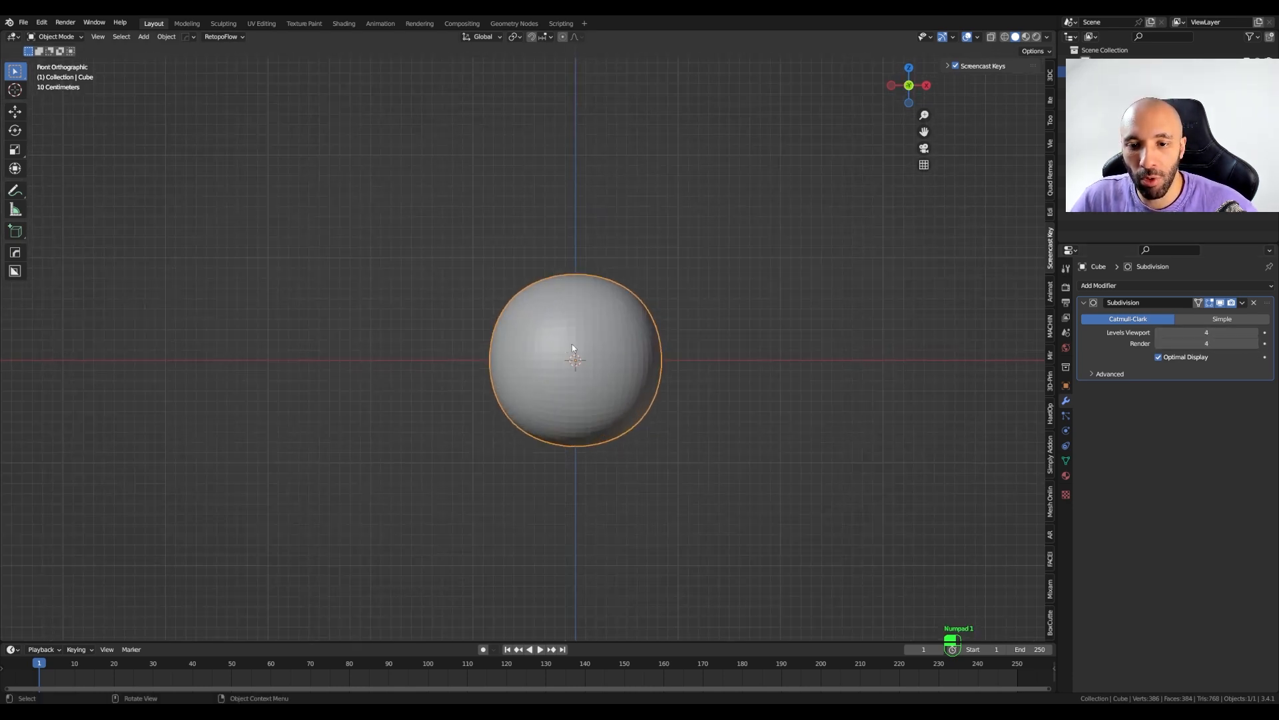
scroll(572, 344, down, 2)
key(ctrl+Tab)
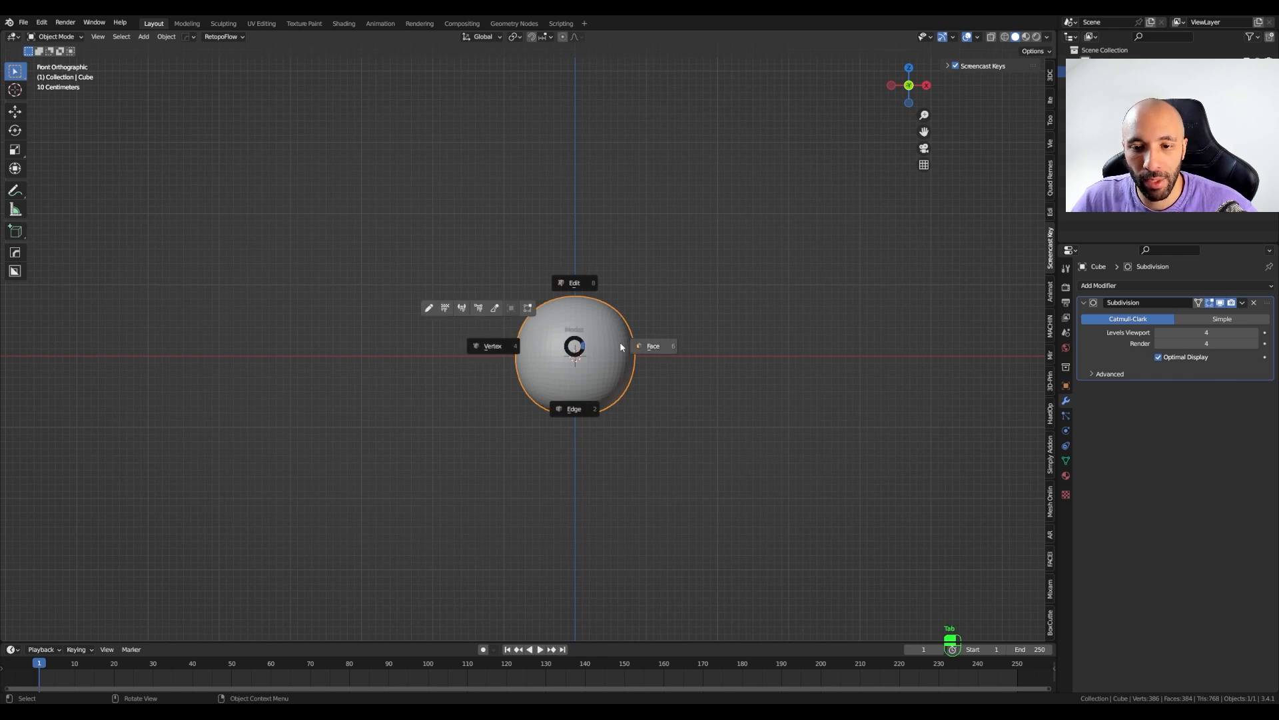
click(651, 343)
alt+click(615, 341)
middle_drag(666, 348, 621, 384)
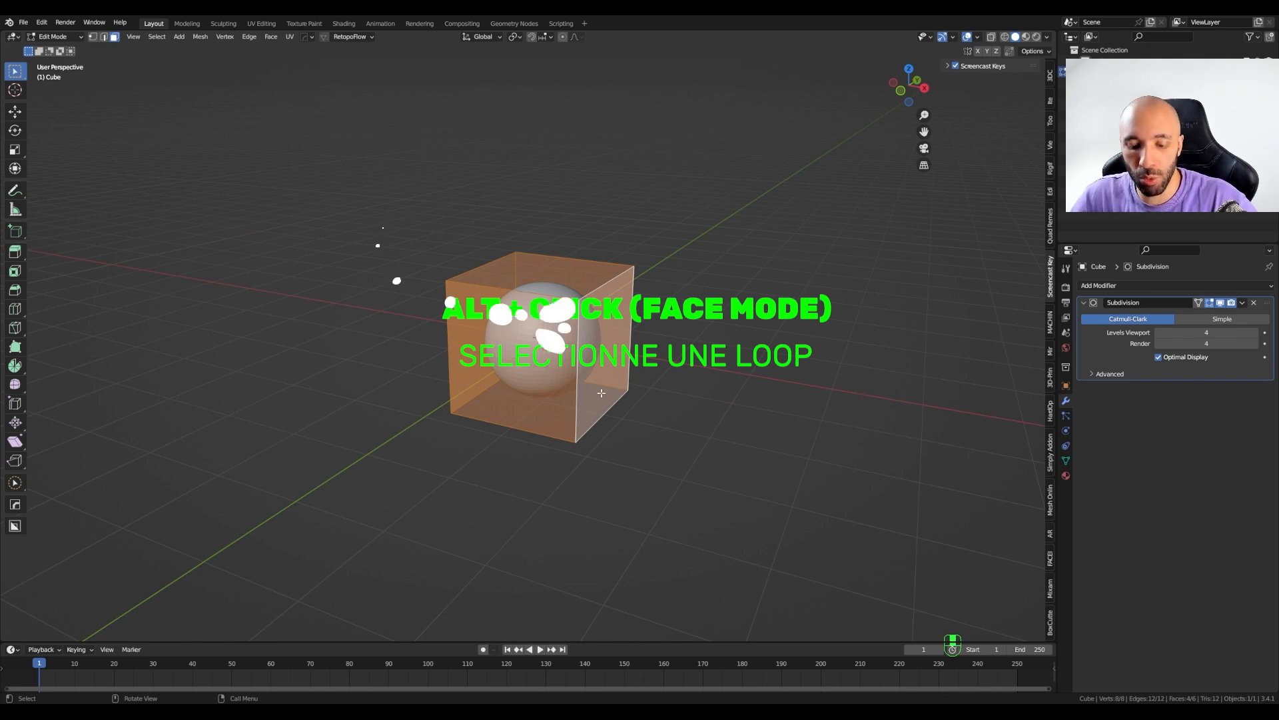
key(KP_1)
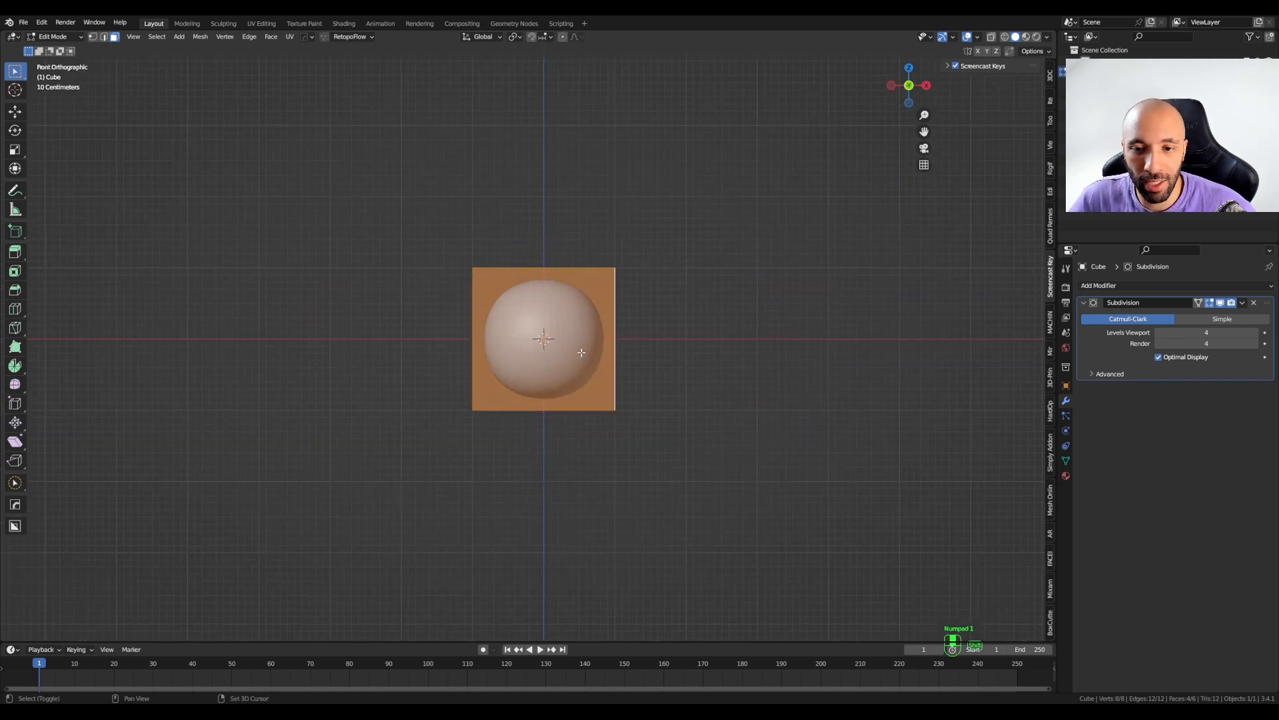
shift+middle_drag(581, 352, 579, 338)
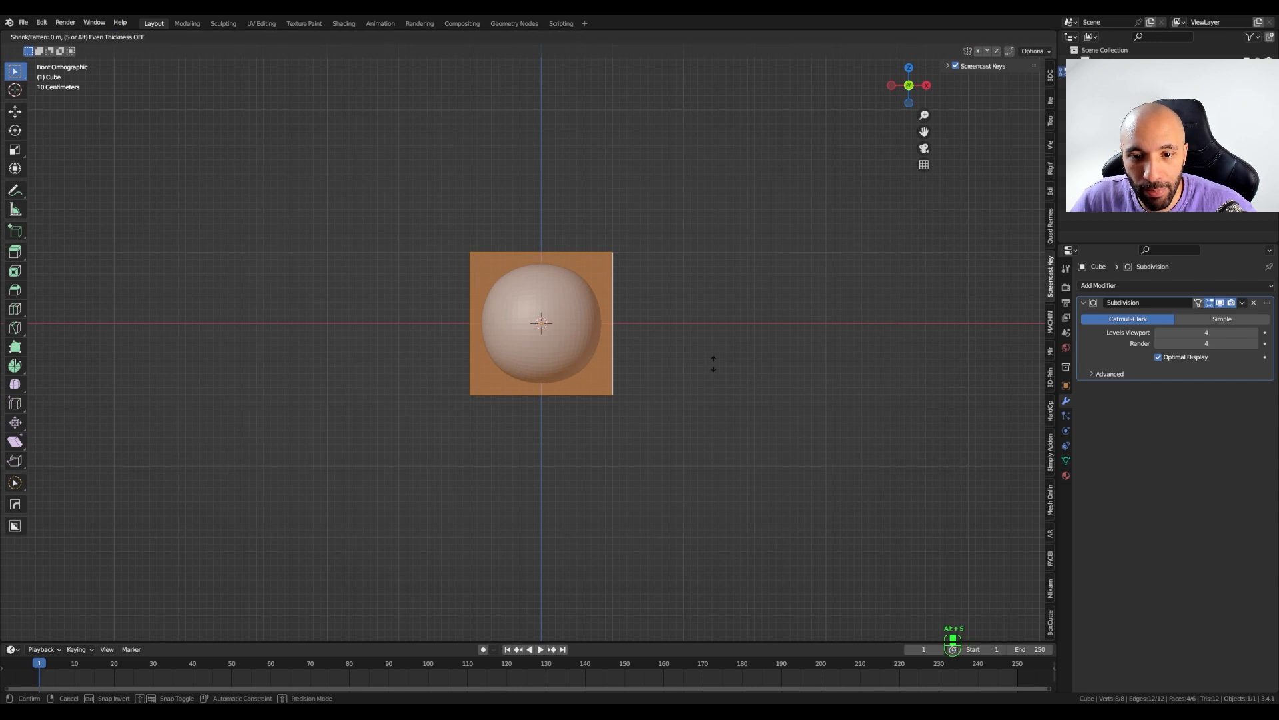
key(alt+s)
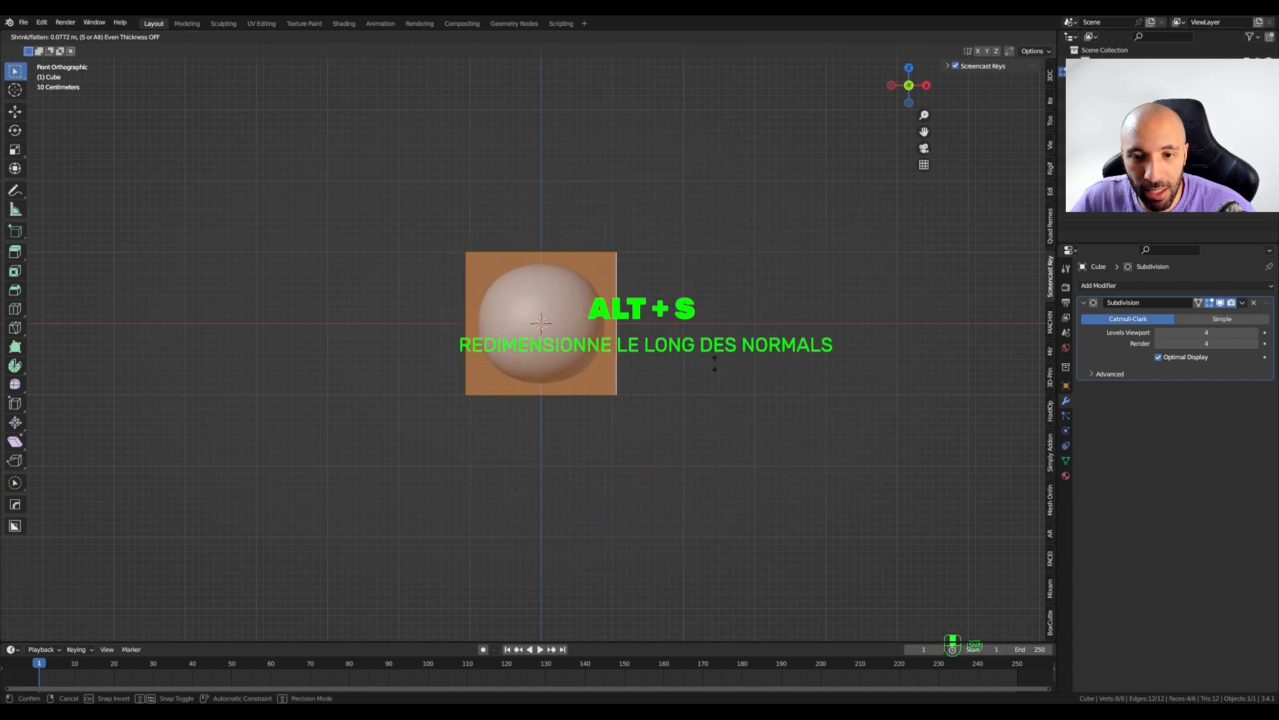
click(715, 363)
- Select the cube's top face and move it up about 0.06 m along Z
middle_drag(552, 253, 555, 264)
key(ctrl+z)
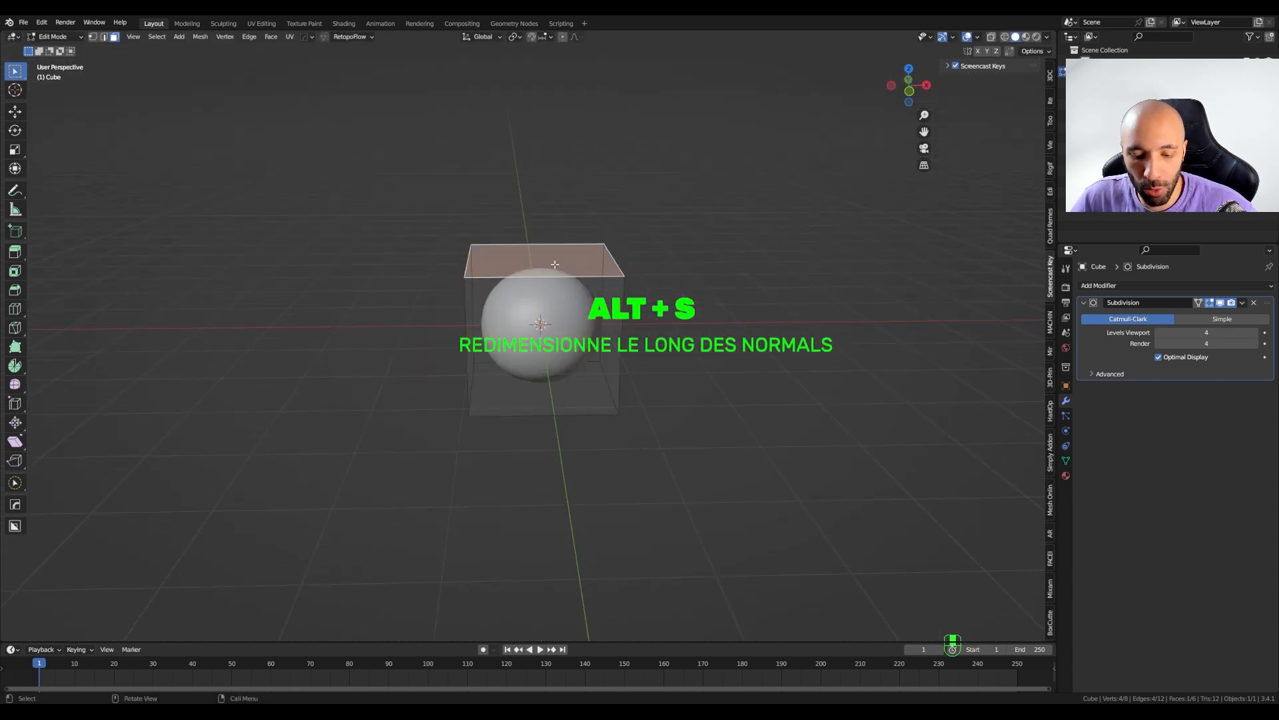
key(KP_1)
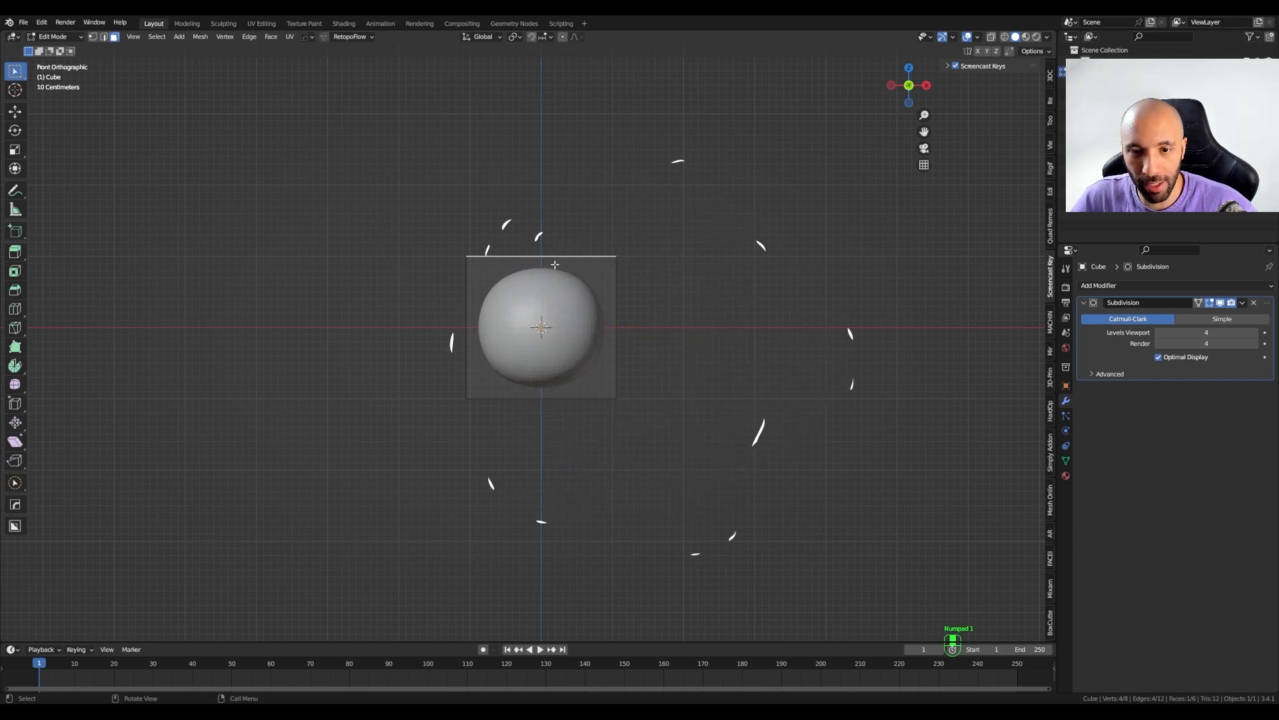
key(g)
key(z)
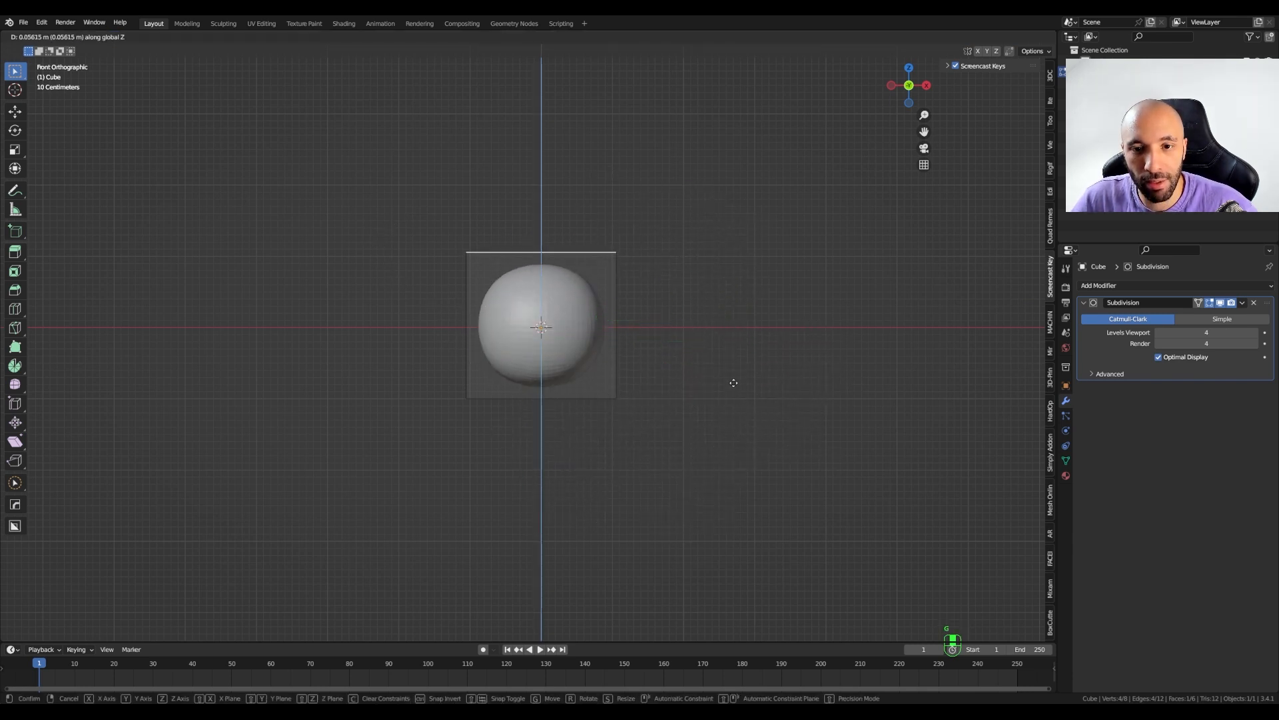
click(734, 382)
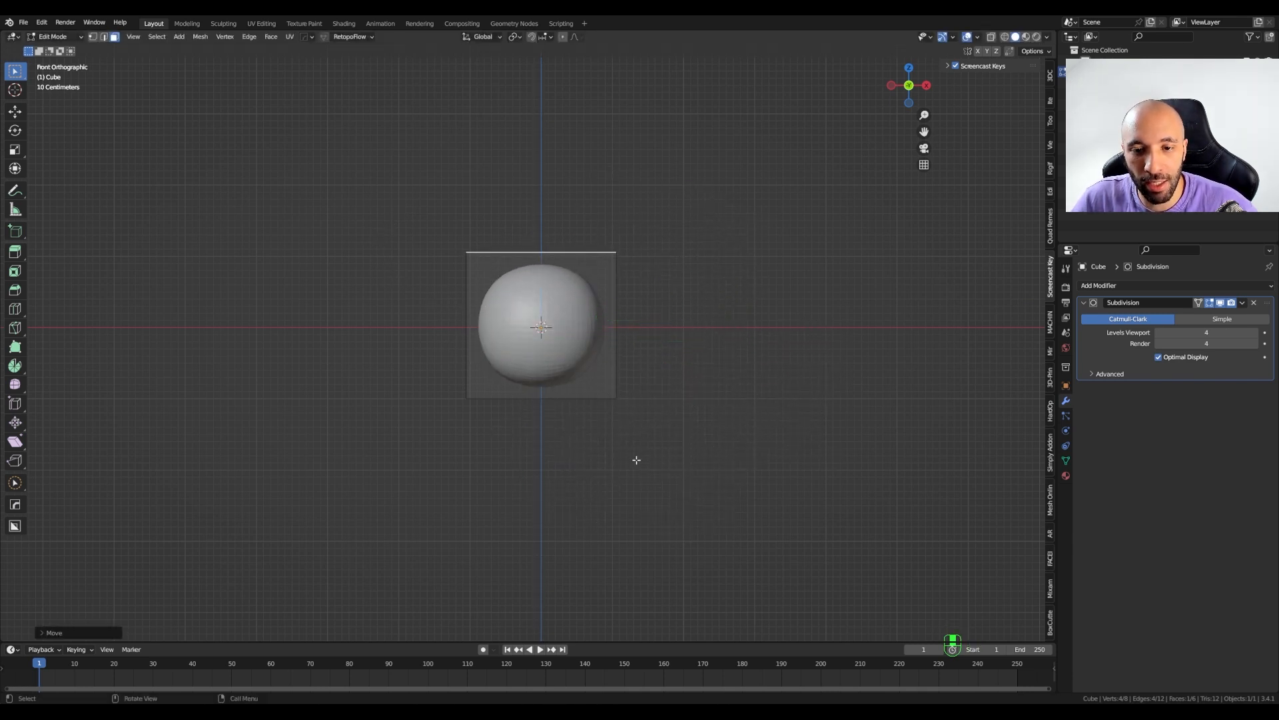
- Select the cube's bottom face and inset it with a thickness of about 0.94 m
middle_drag(637, 460, 600, 398)
click(600, 398)
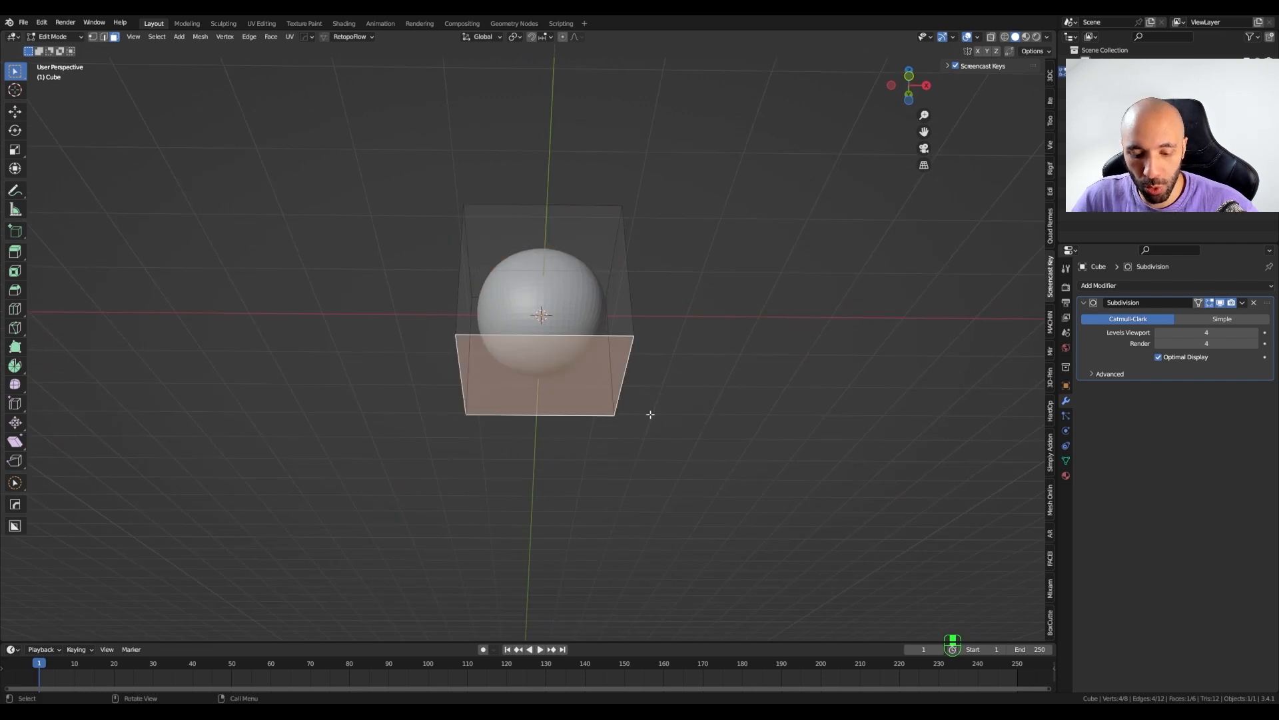
key(KP_1)
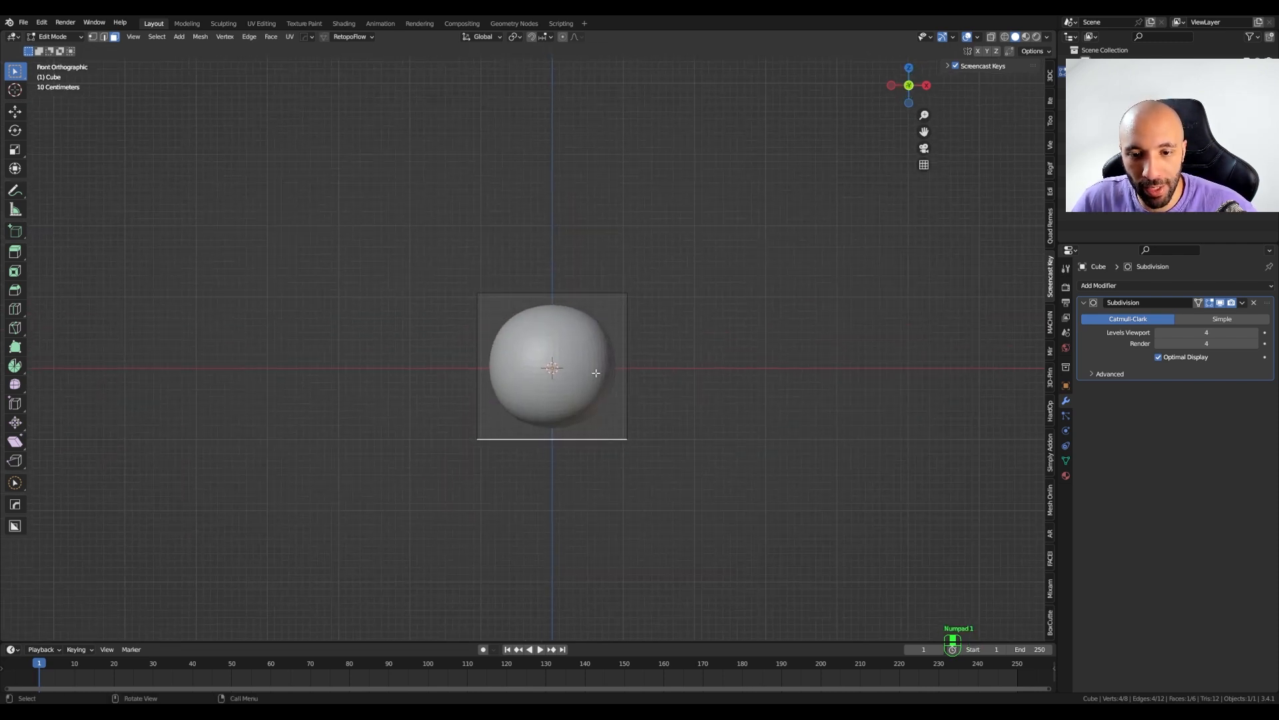
key(i)
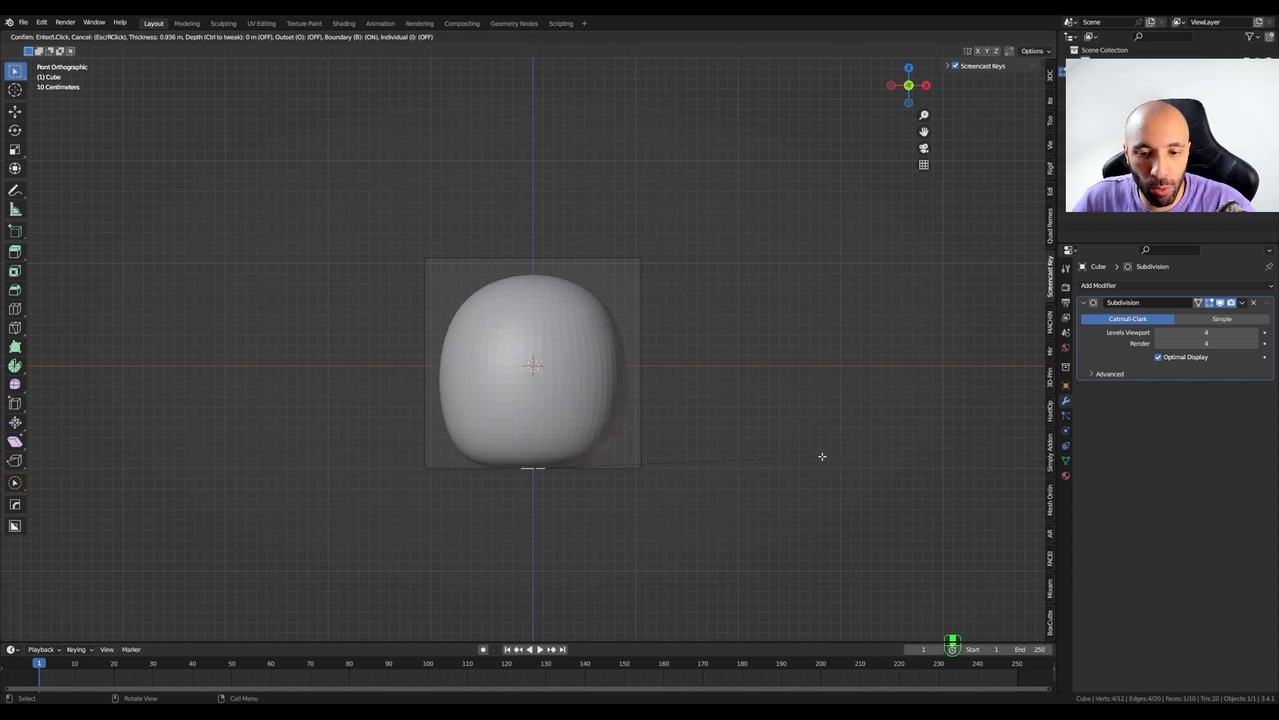
click(823, 451)
- Move the inset bottom face up about 0.94 m along Z to hollow the underside
key(g)
key(z)
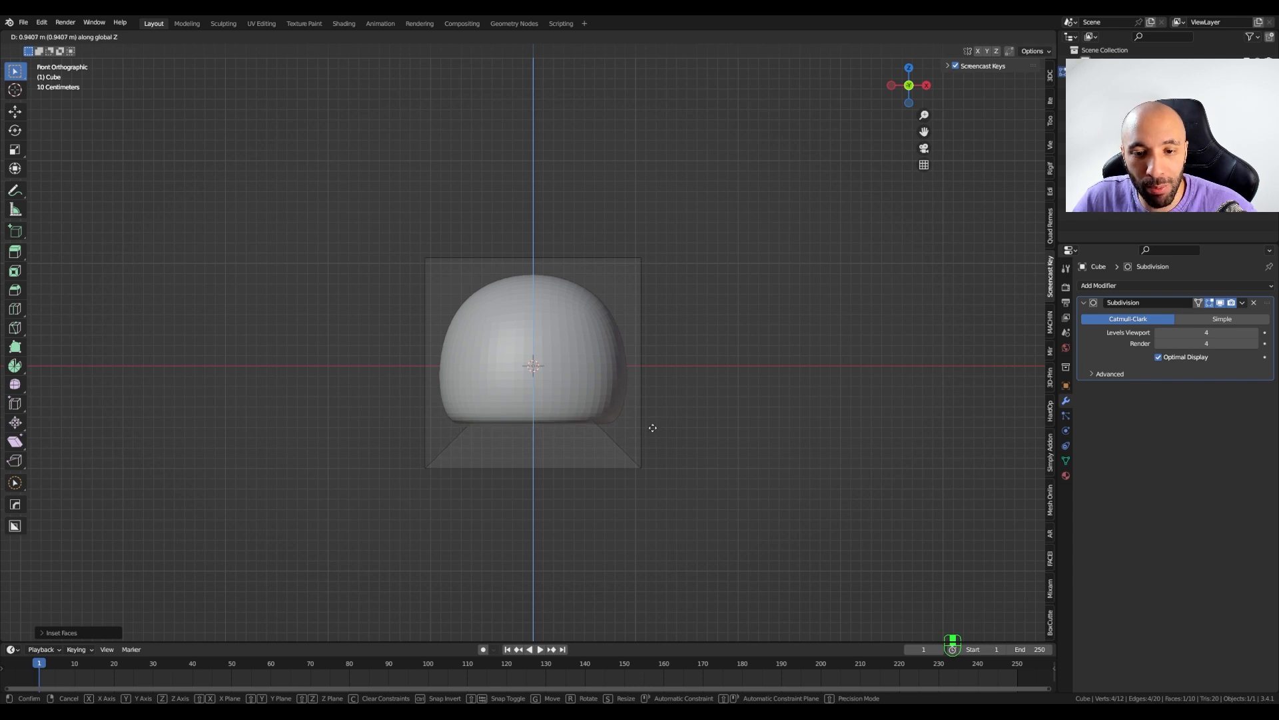
click(652, 428)
mouse_move(548, 433)
middle_down()
mouse_move(543, 402)
mouse_move(540, 442)
middle_up()
key(KP_1)
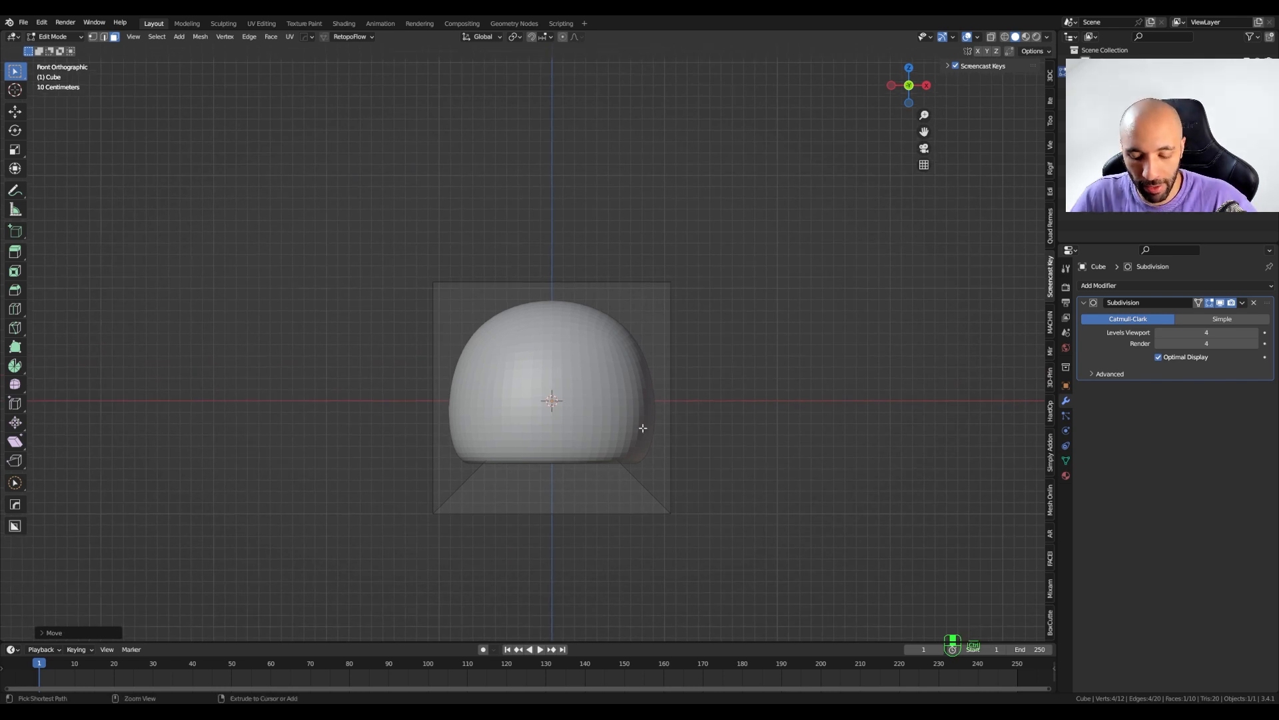
- Add a centred horizontal loop cut around the cube's sides and scale the new loop outward
key(ctrl+r)
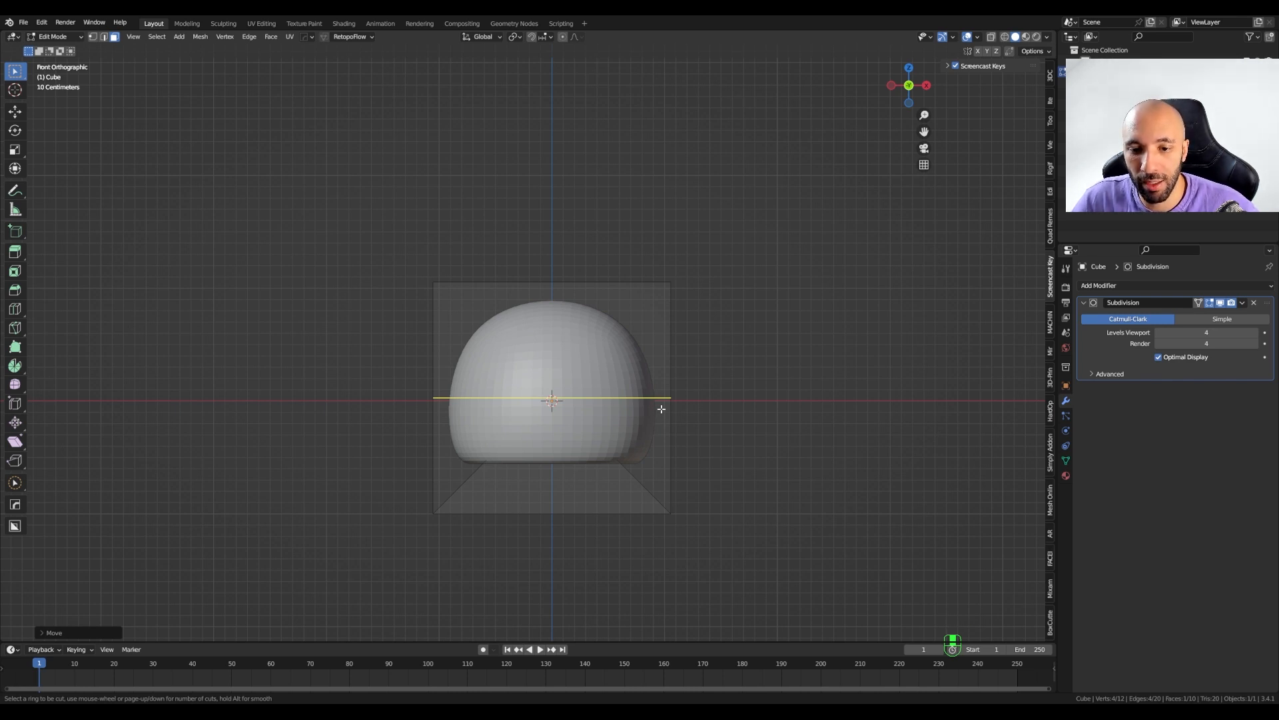
click(661, 408)
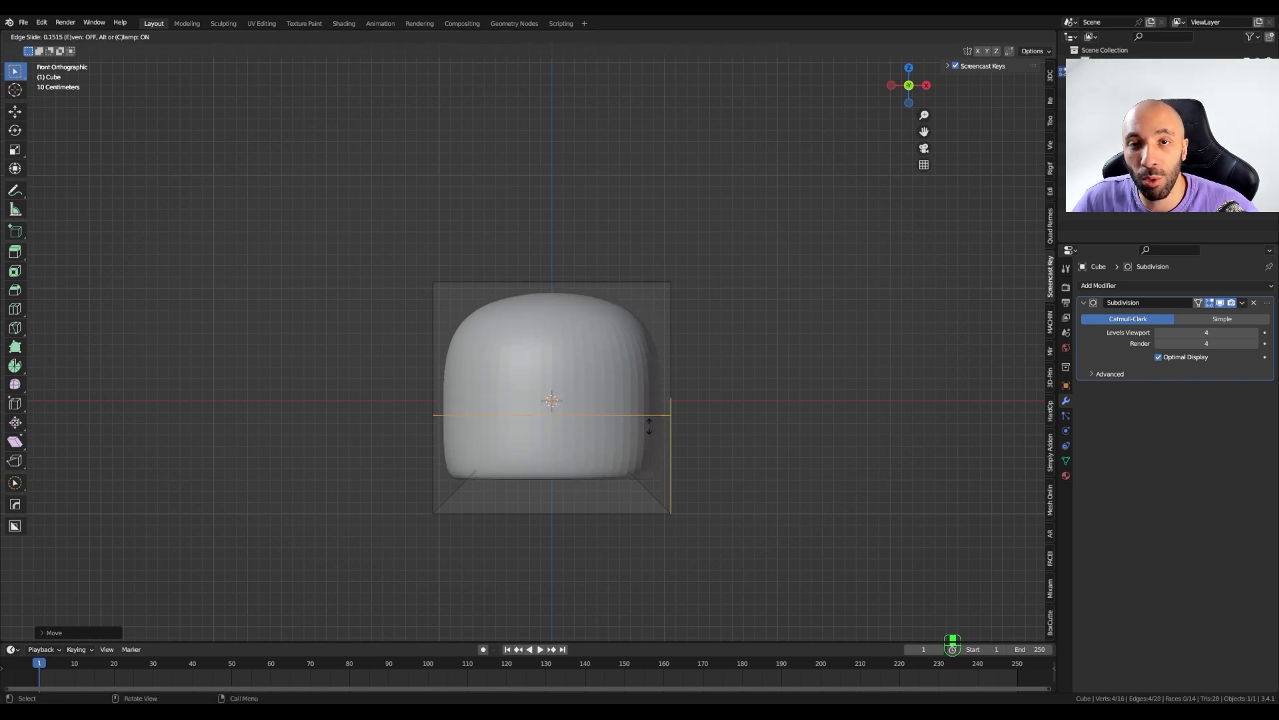
right_click(649, 426)
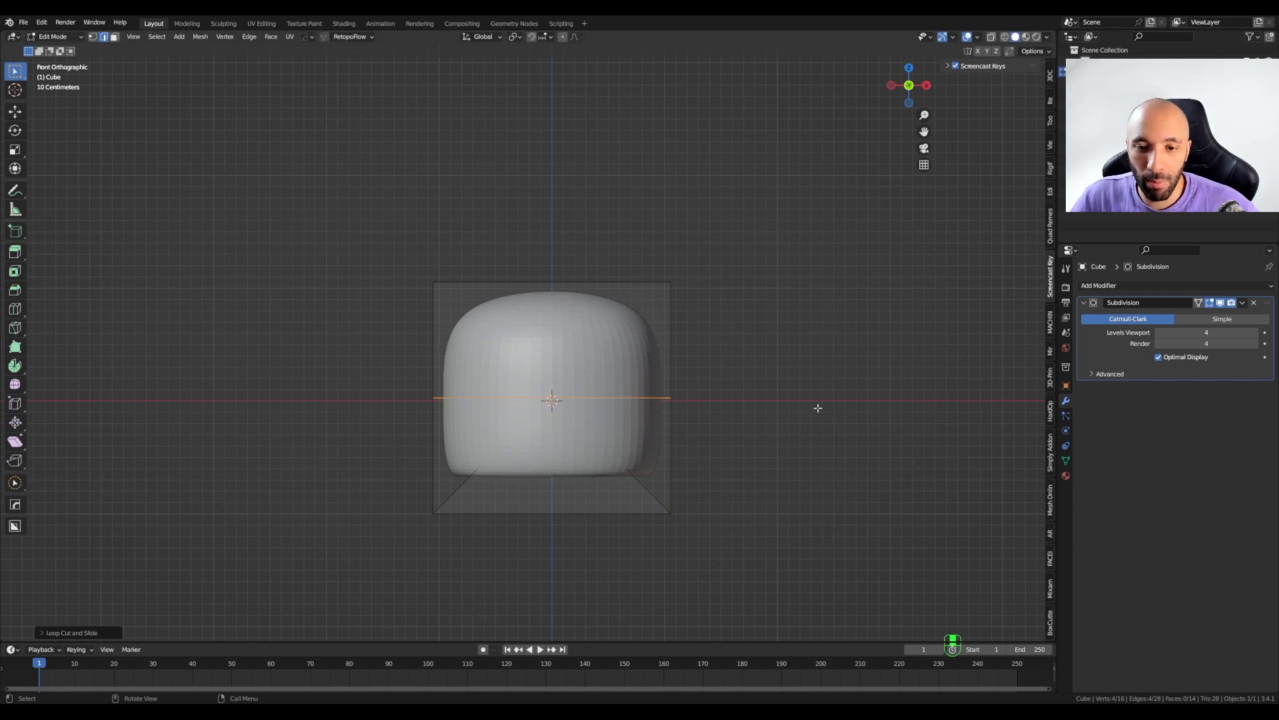
key(s)
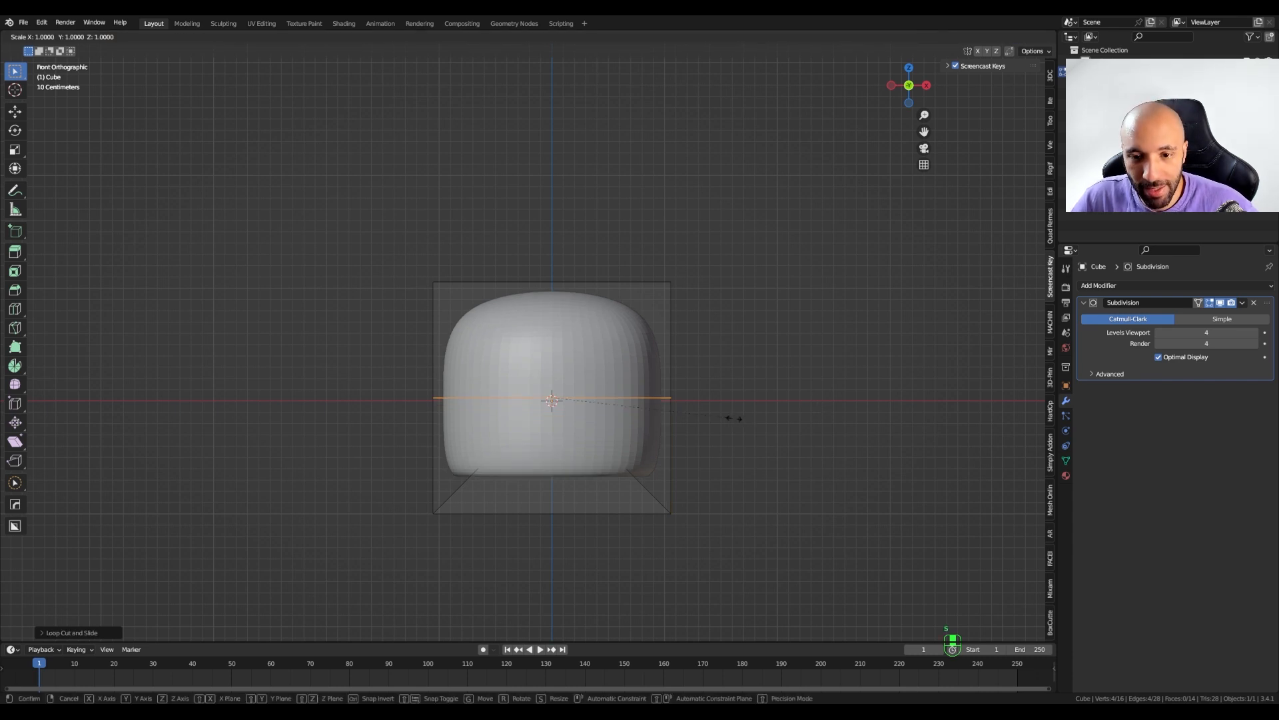
click(786, 423)
- Select only the top face, scale it to about 0.7 and lower it about 0.09 m along Z
middle_drag(787, 423, 544, 321)
key(alt+a)
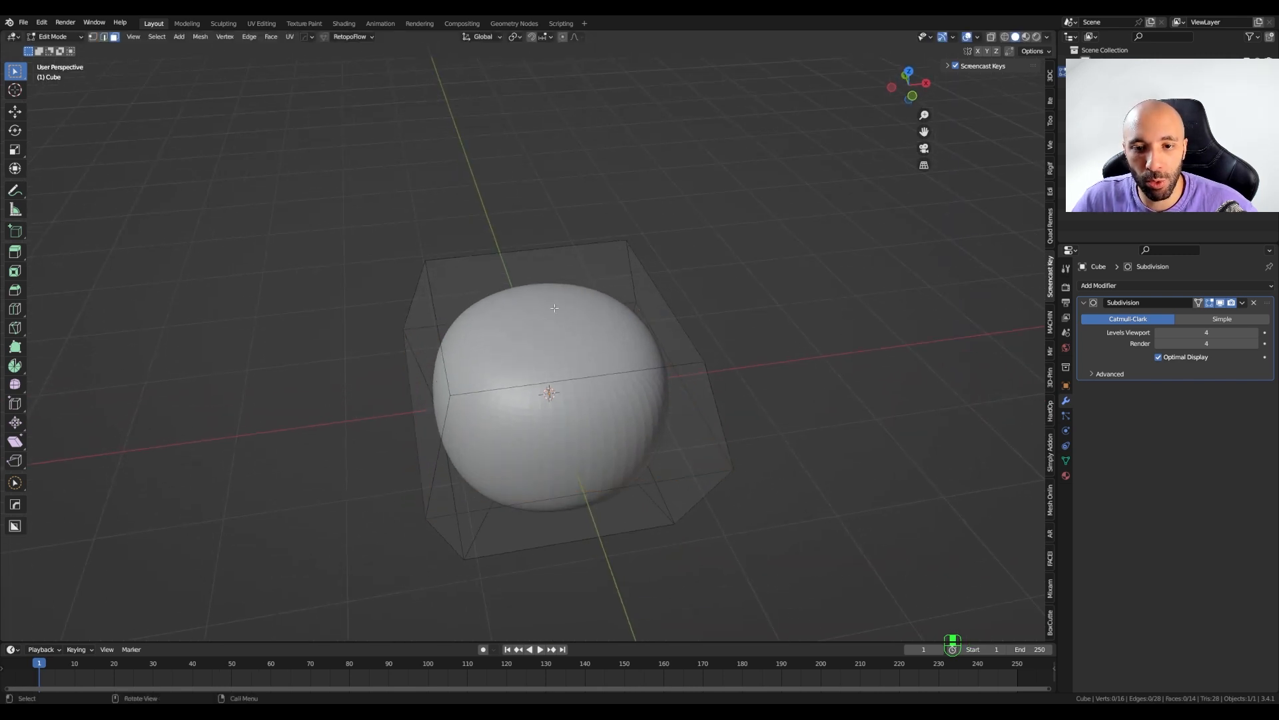
click(685, 366)
key(KP_1)
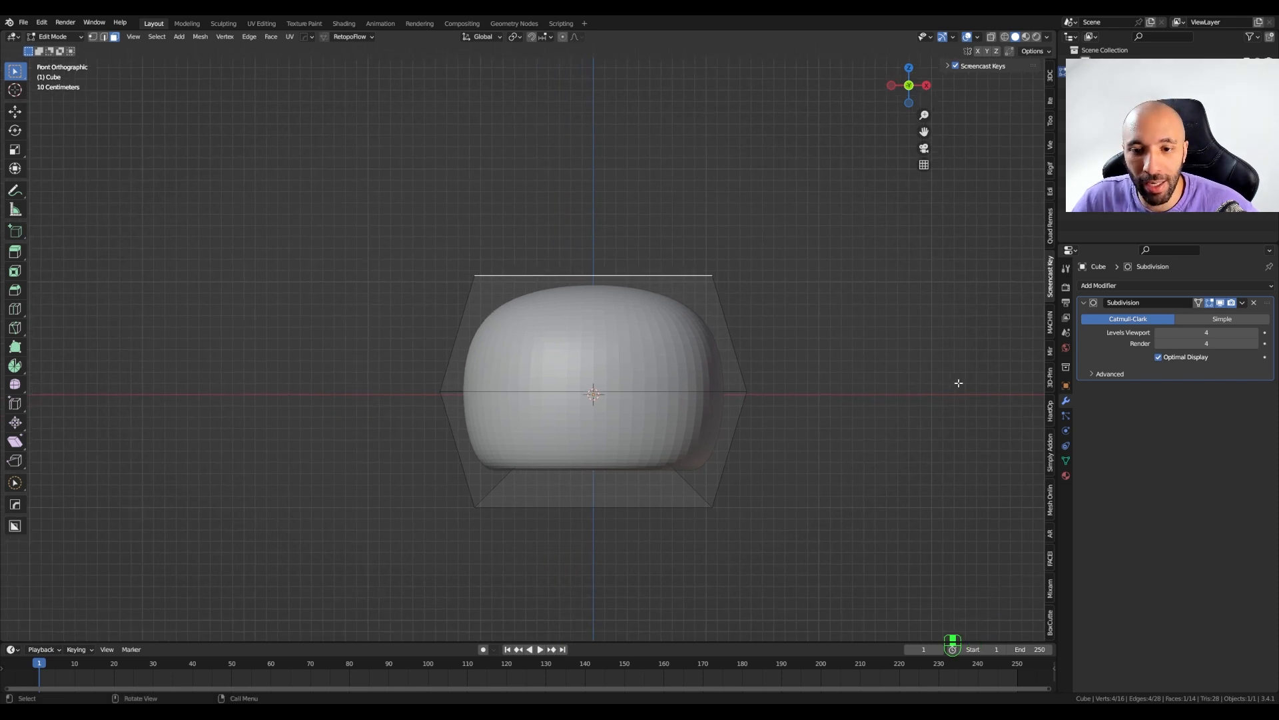
key(s)
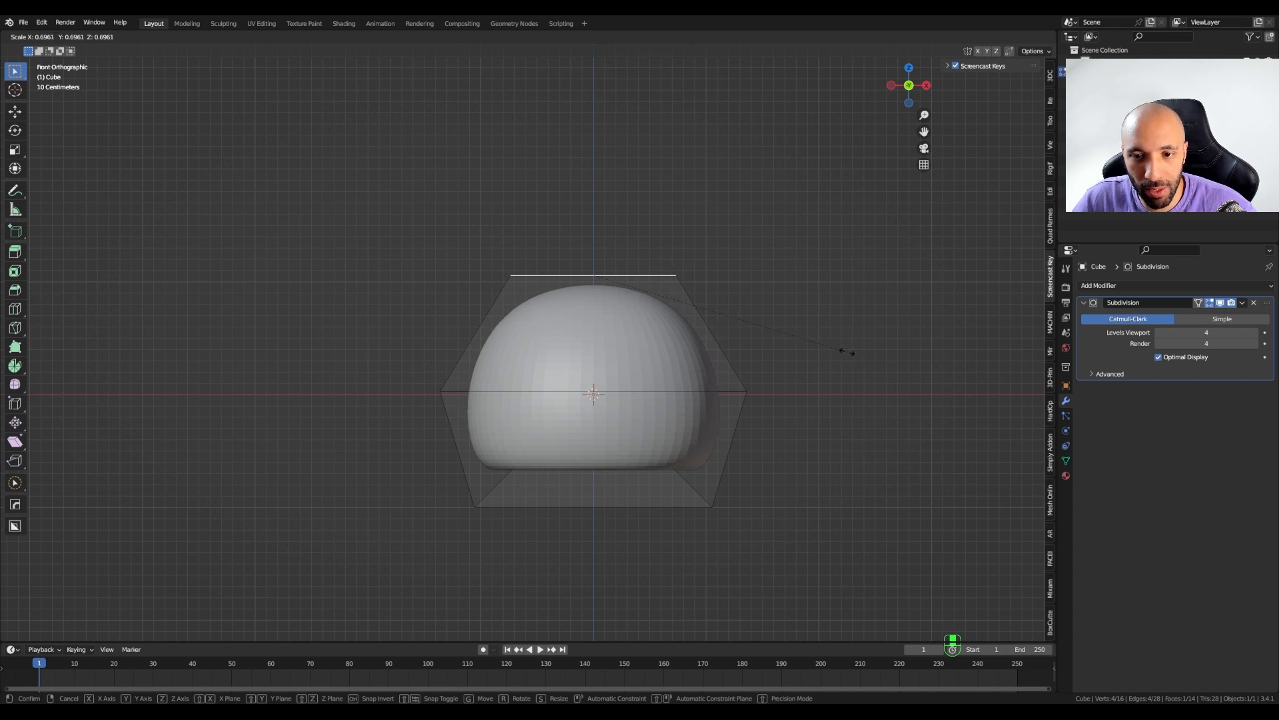
click(847, 352)
key(g)
key(z)
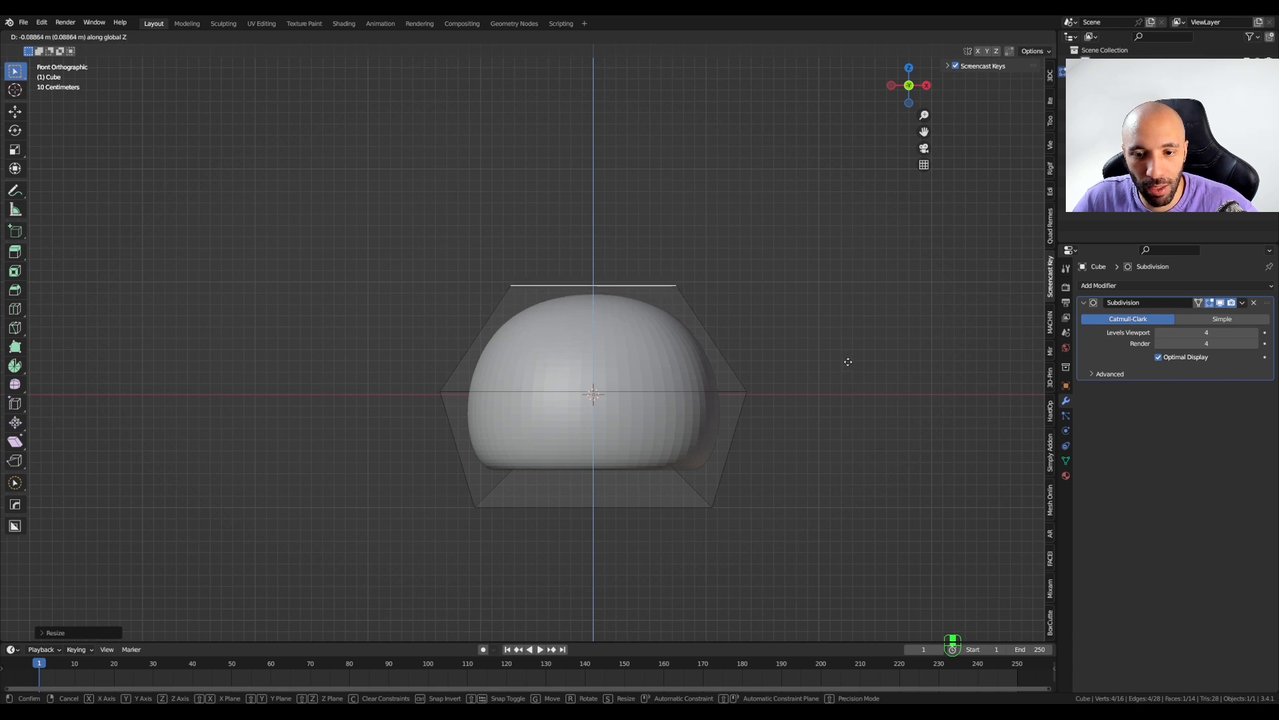
click(848, 362)
- Select the inner face of the hollow underside and move it down about 0.15 m along Z
middle_drag(708, 547, 590, 395)
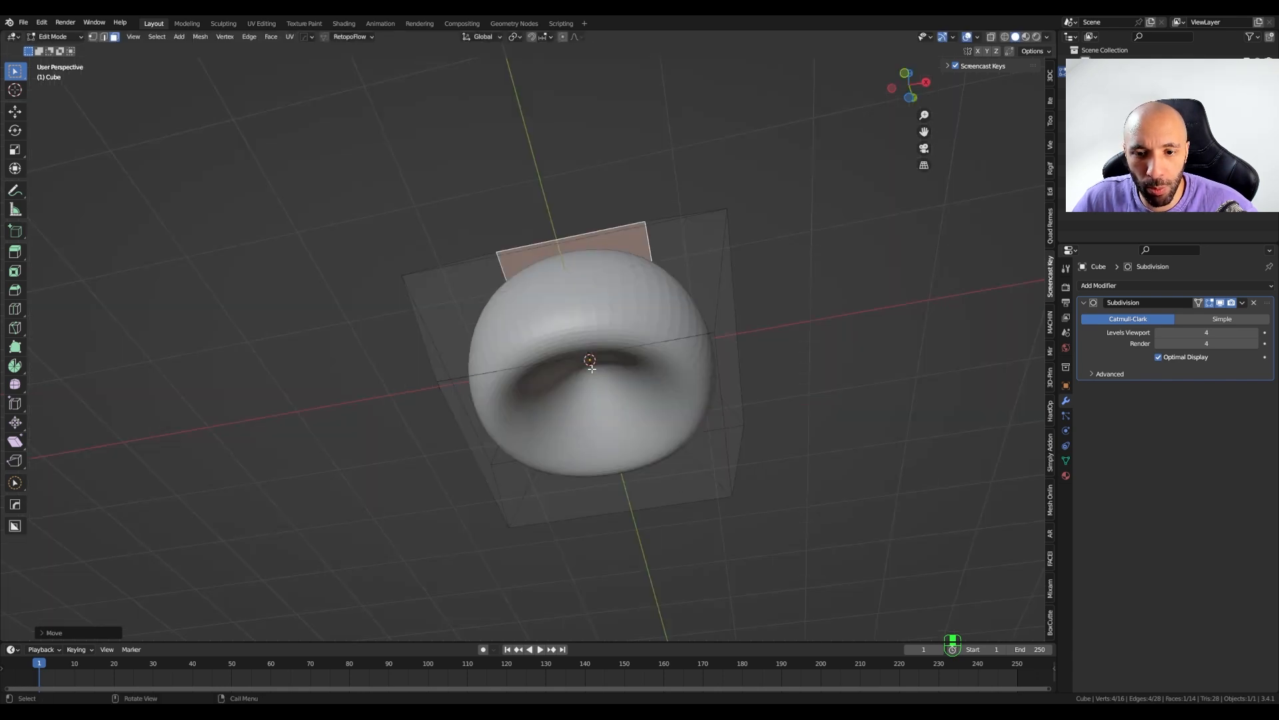
key(KP_1)
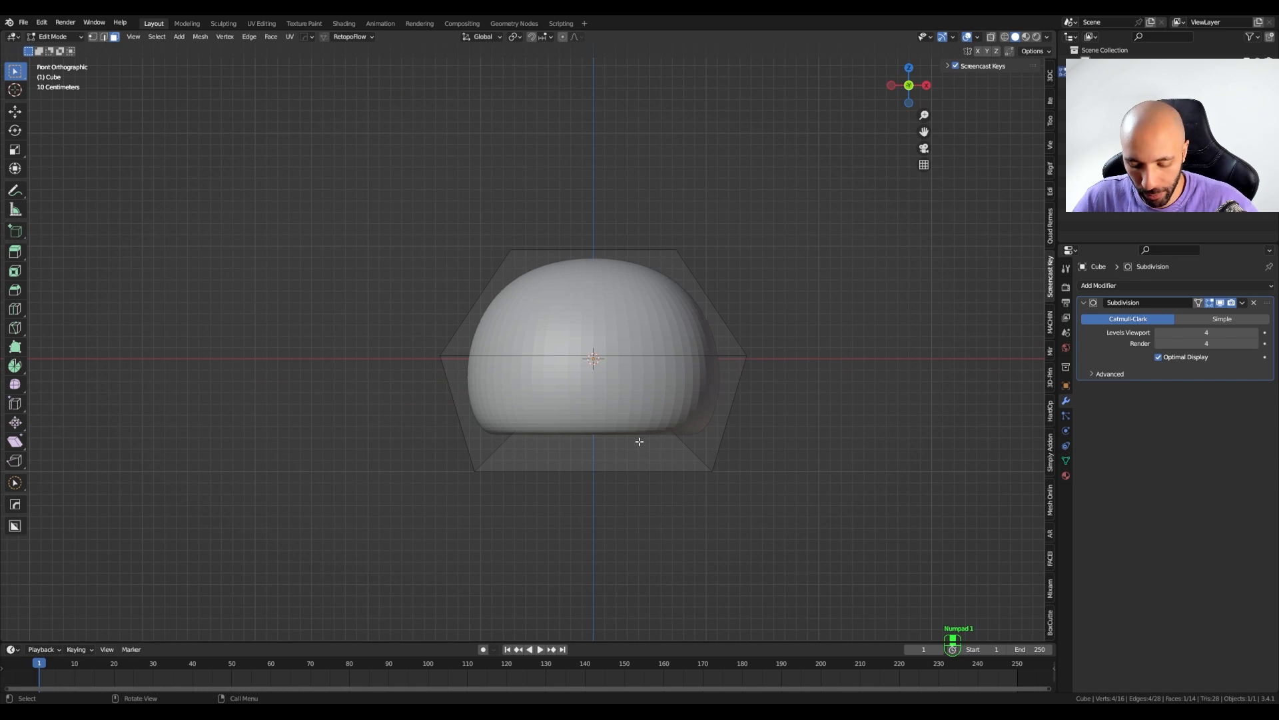
key(g)
key(z)
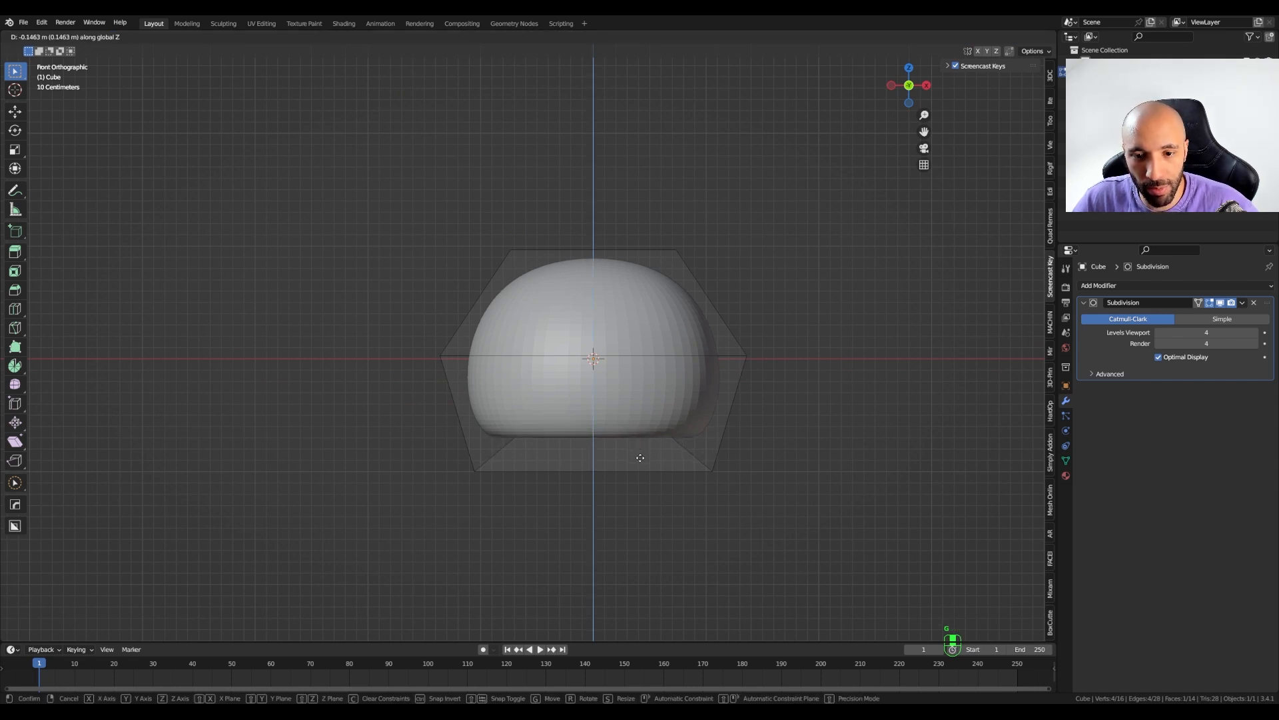
click(641, 458)
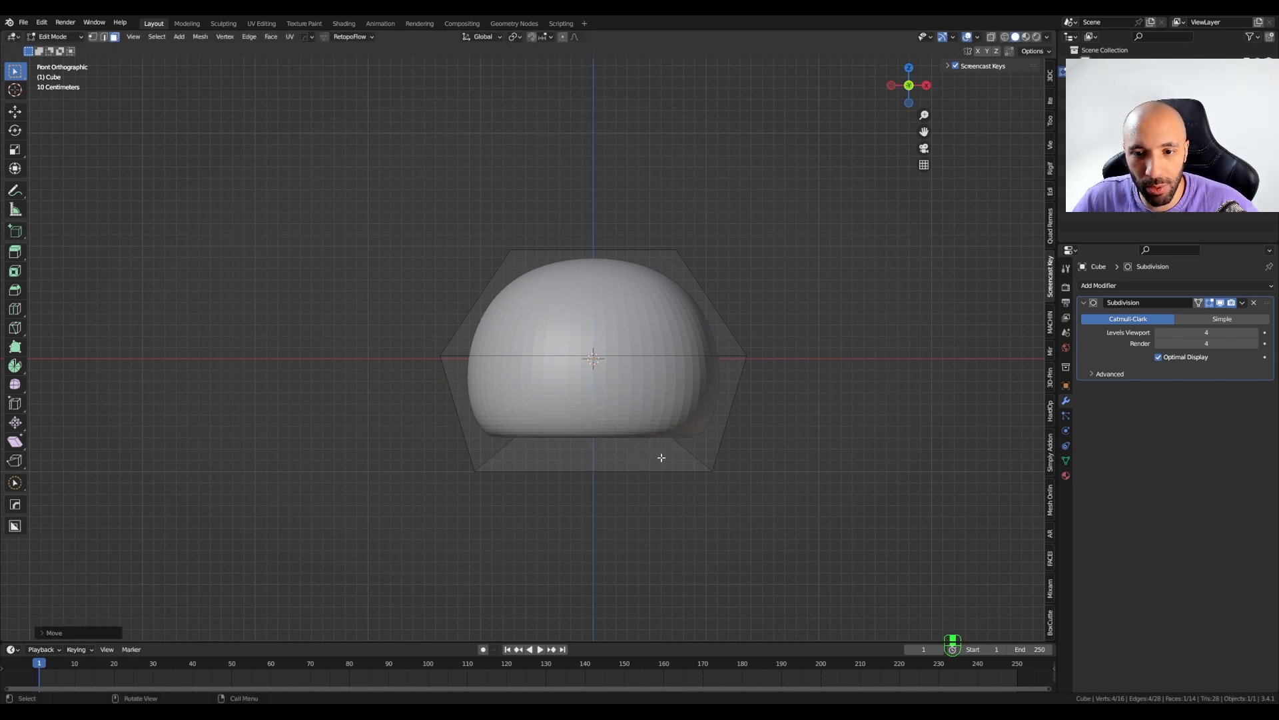
- Select the dome's middle horizontal edge loop and scale it slightly inward, to about 0.96
key(2)
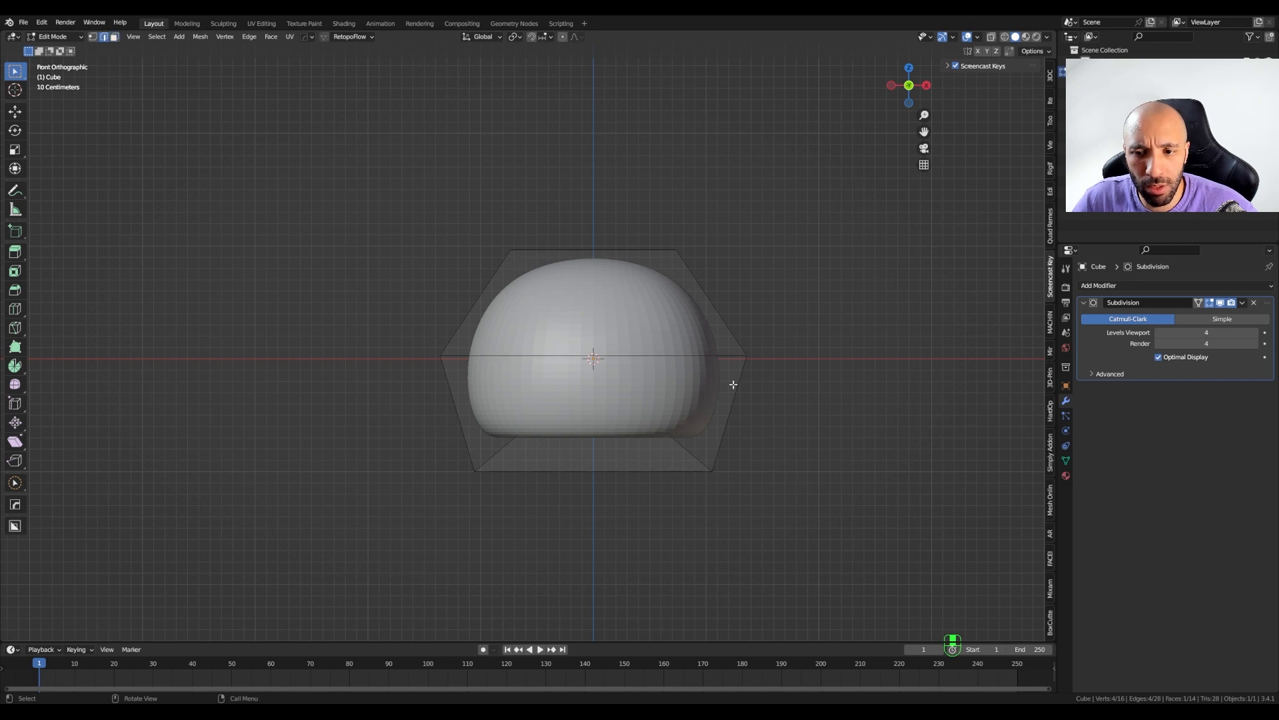
alt+click(731, 376)
key(s)
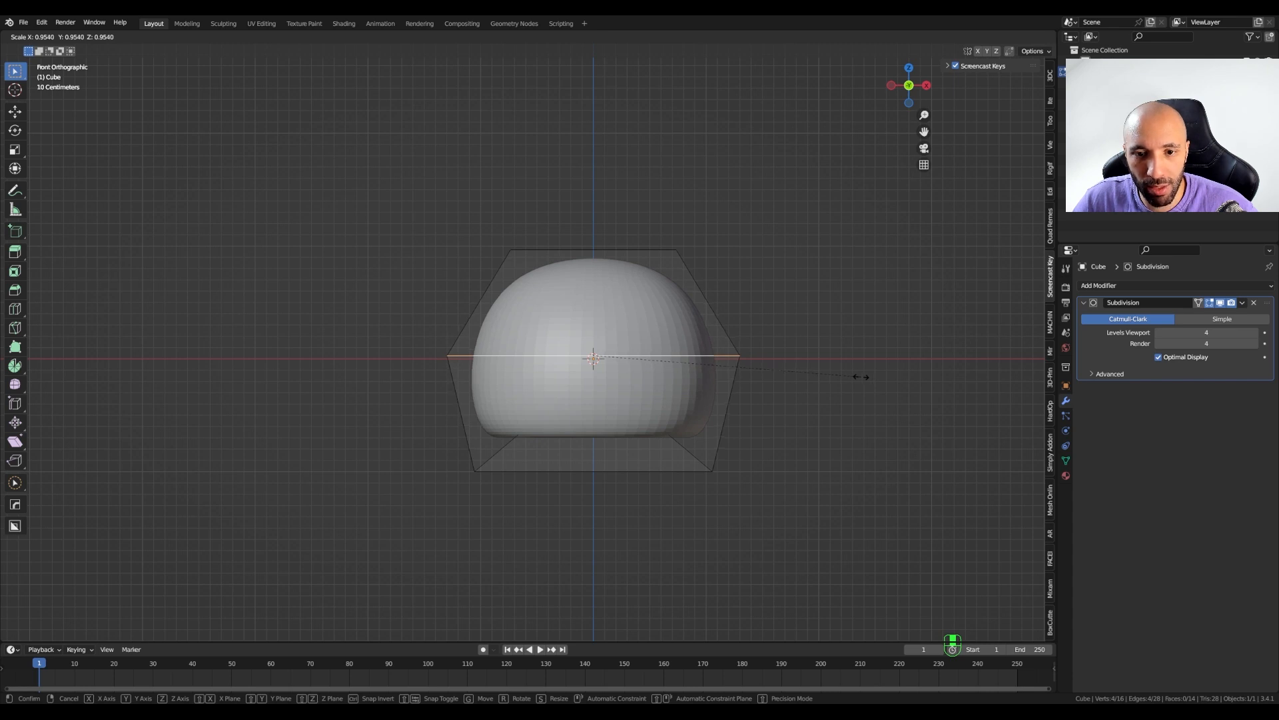
click(863, 375)
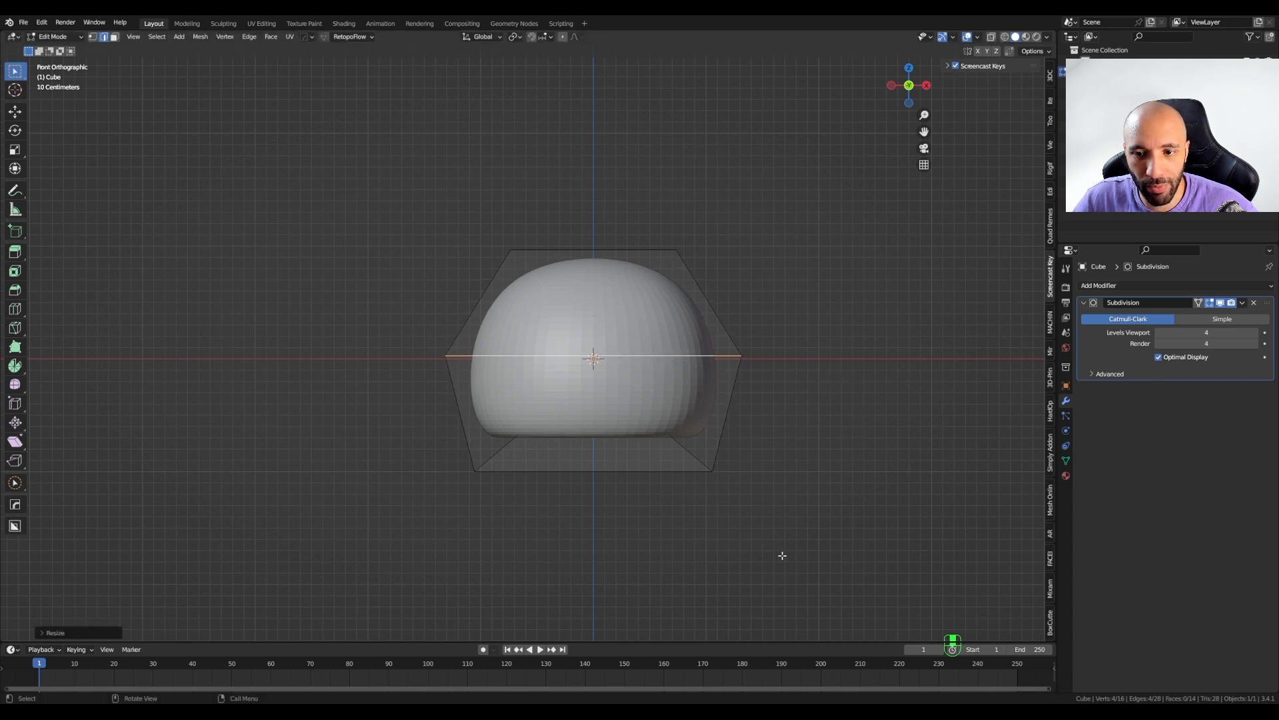
- Add a new cube in Object Mode and move it down about 0.75 m along Z, beneath the dome
key(Tab)
shift+middle_drag(713, 549, 671, 404)
key(shift+a)
mouse_move(671, 400)
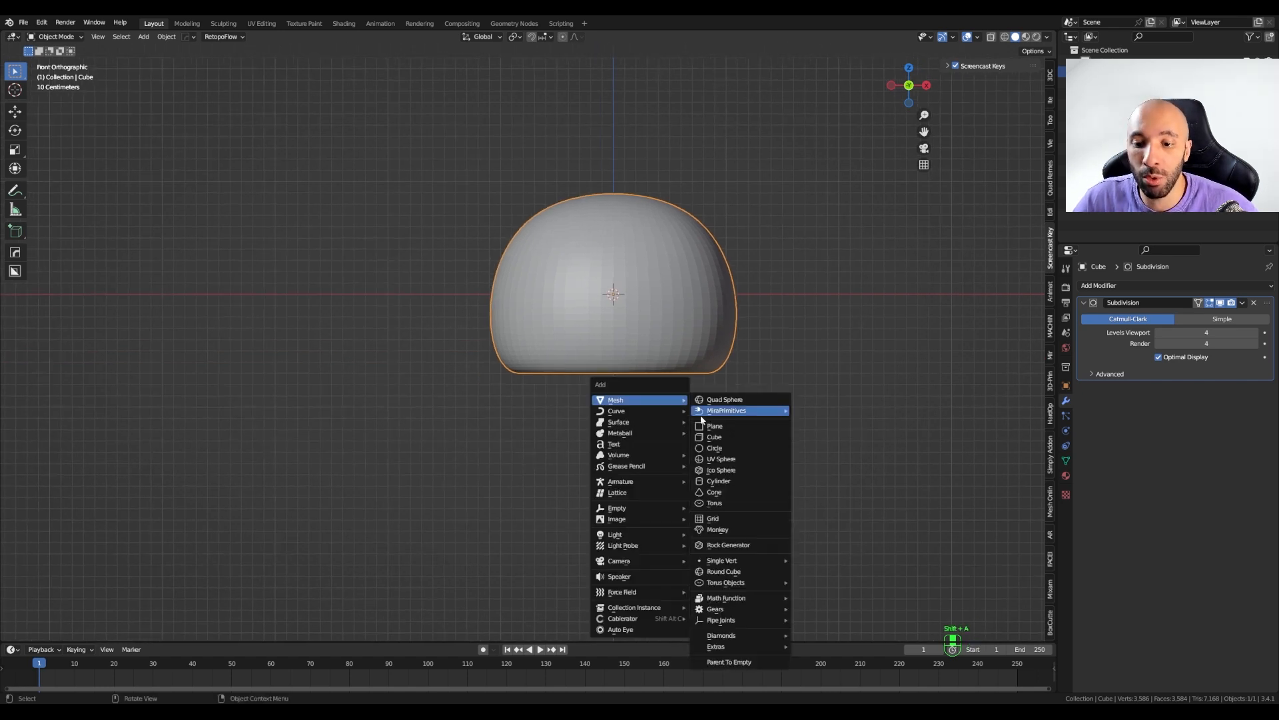
click(718, 437)
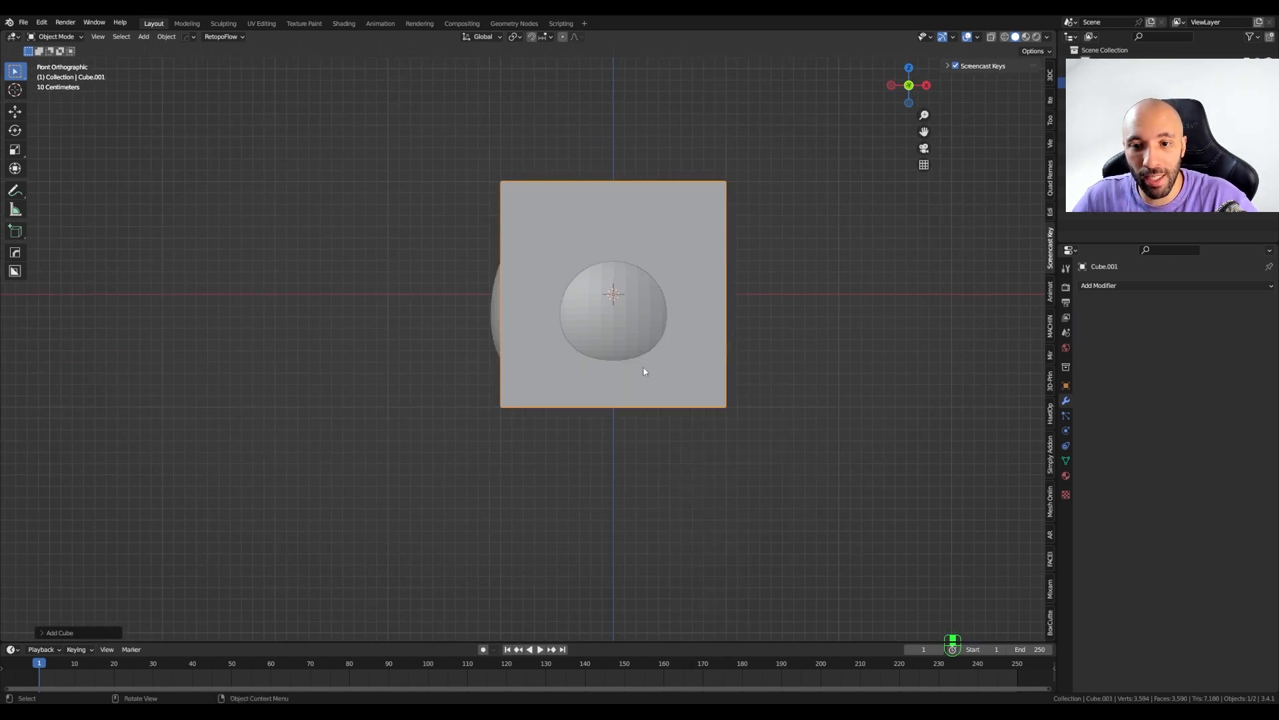
key(g)
key(z)
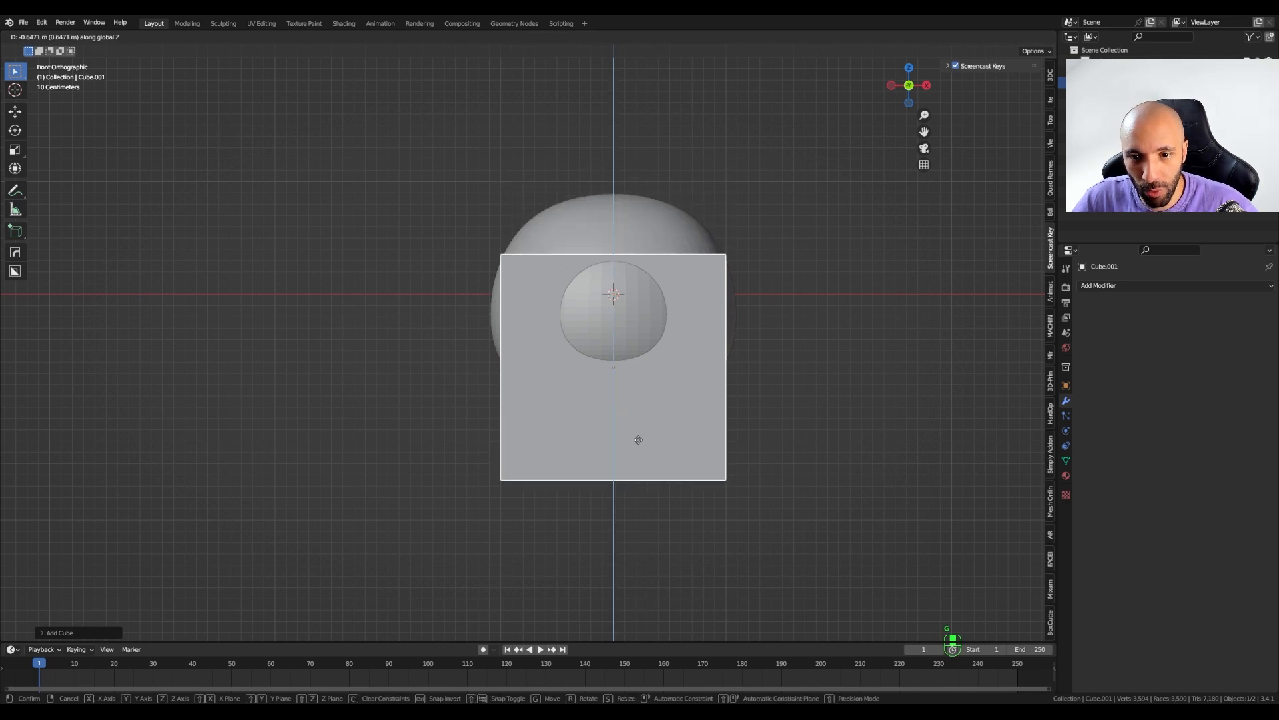
click(637, 452)
- Give the new cube a level 4 Subdivision Surface modifier and raise it about 0.2 m along Z into the dome
click(1118, 284)
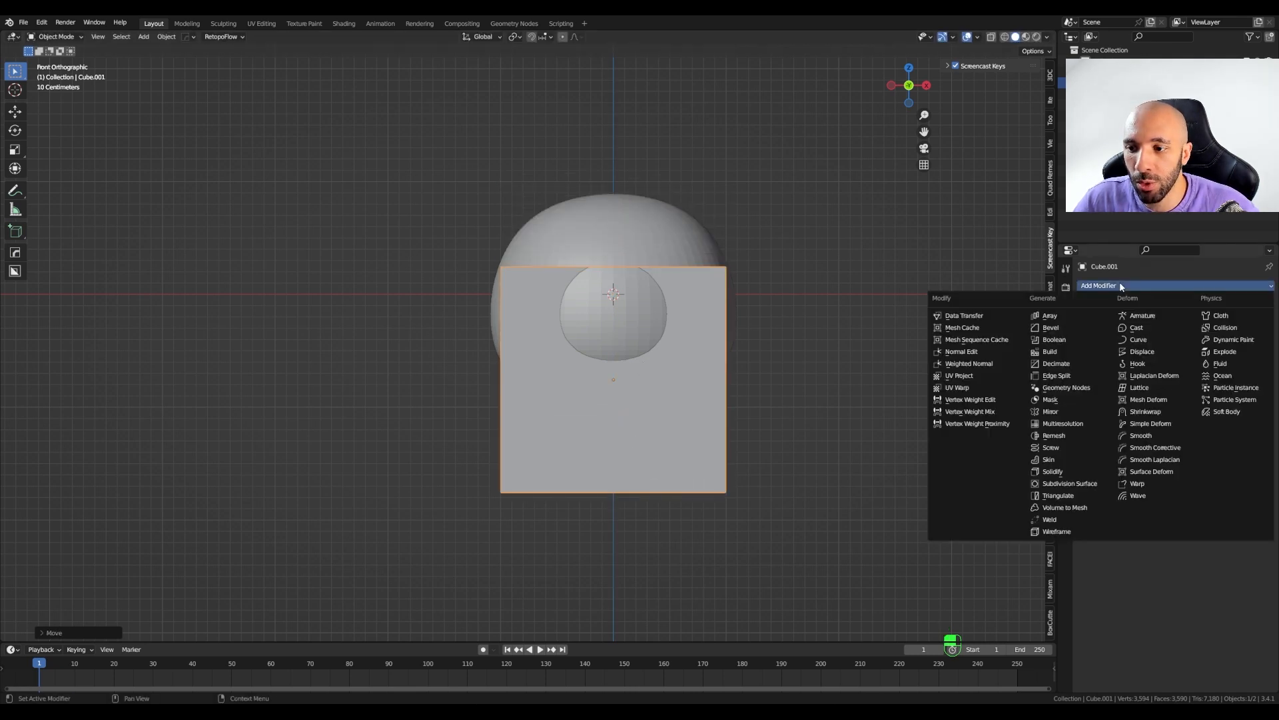
click(1086, 483)
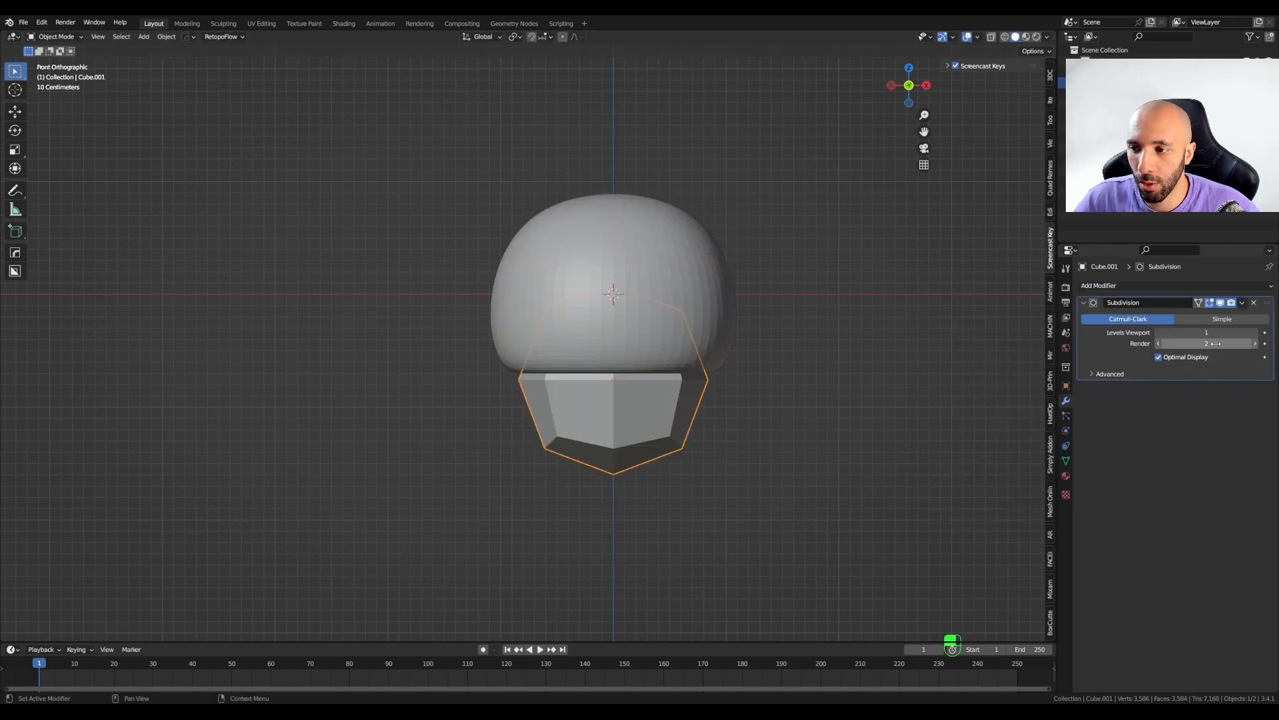
key(ctrl+4)
key(g)
key(z)
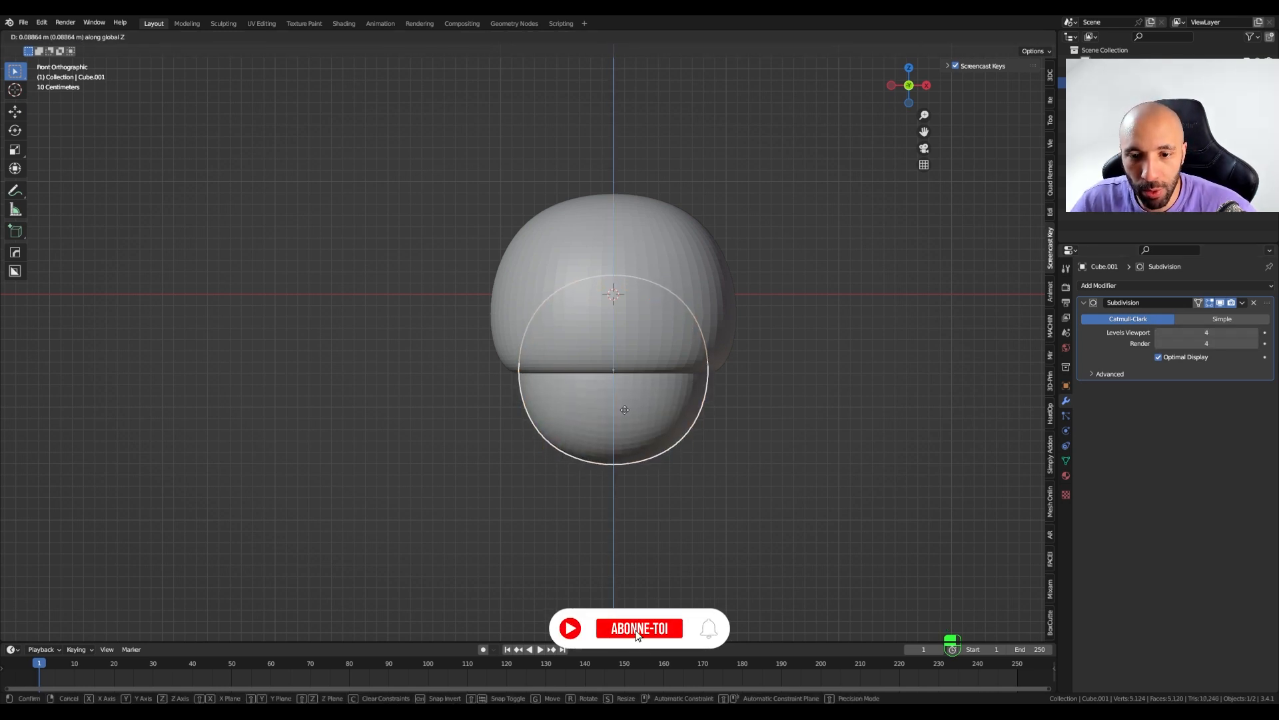
click(622, 397)
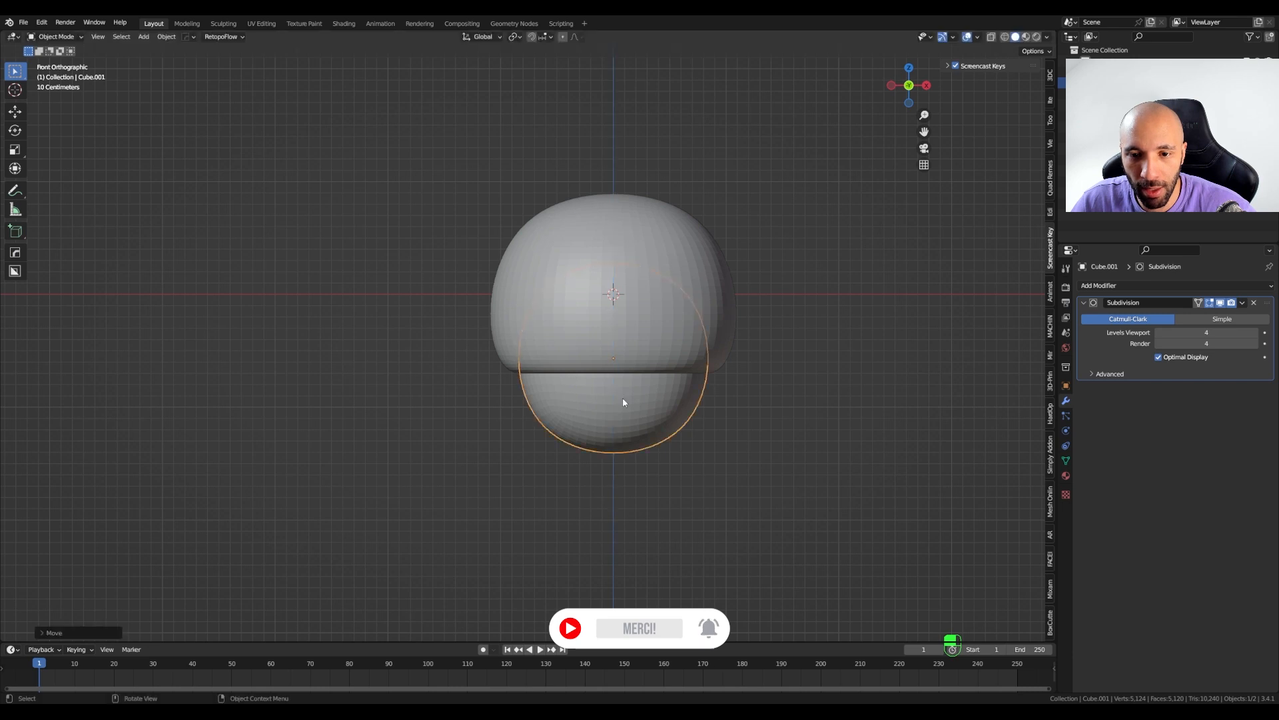
- Select only the bottom face of the lower cube and move it up about 0.14 m along Z
key(Tab)
click(737, 413)
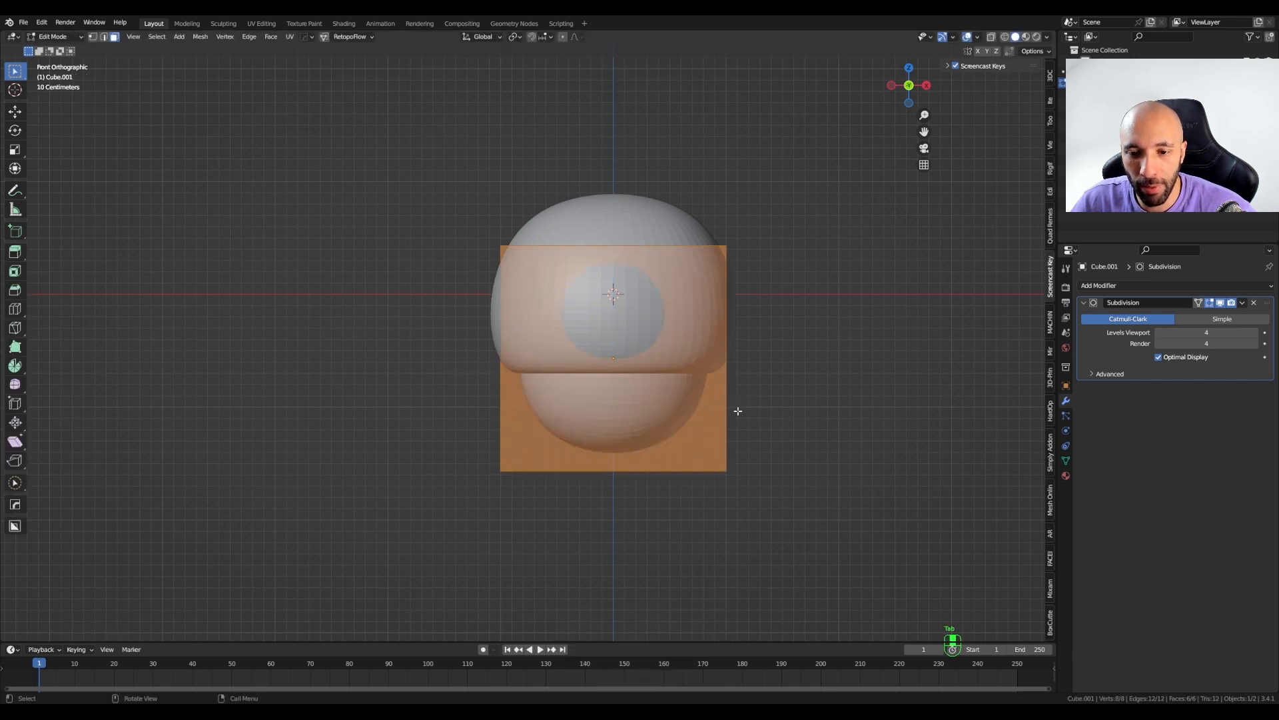
click(737, 413)
middle_drag(699, 503, 625, 510)
click(617, 483)
key(KP_1)
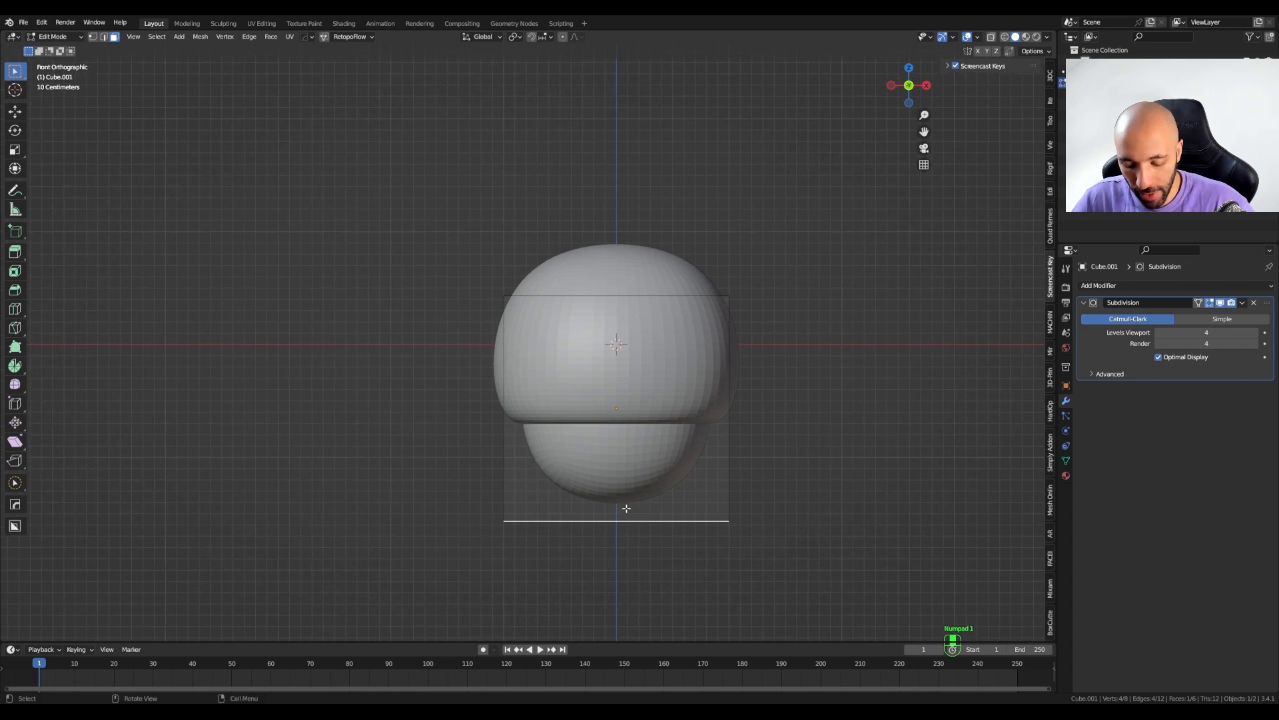
key(g)
key(z)
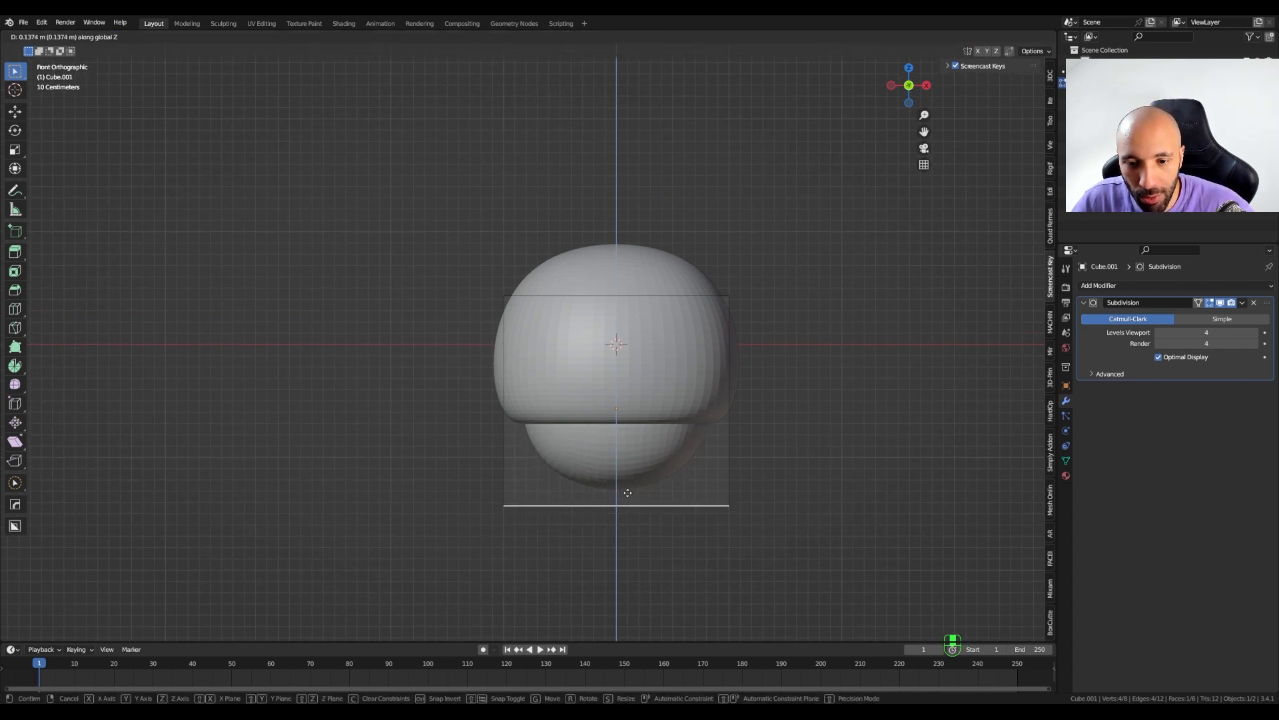
click(628, 492)
- Add a horizontal loop cut around the lower cube and slide it down toward the bottom face, by a factor of about 0.6
key(ctrl+r)
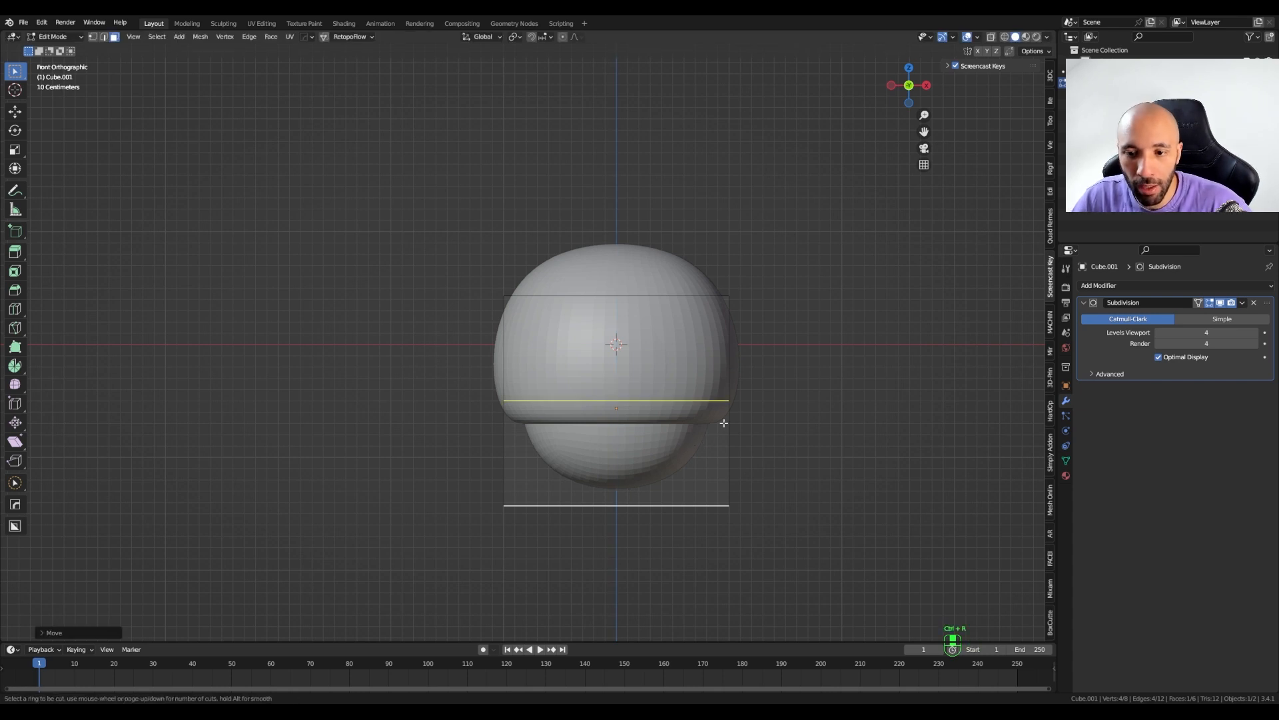
click(724, 422)
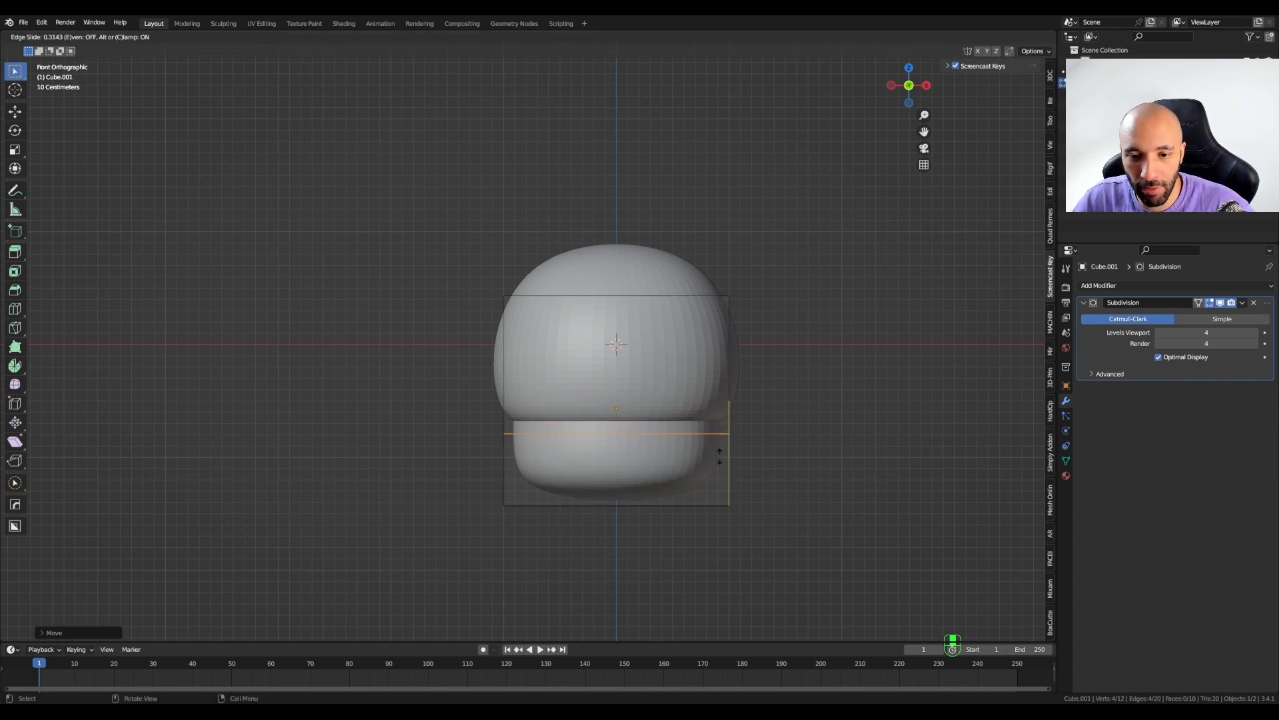
click(723, 488)
- Scale the lower cube's bottom face to about 0.45 and raise it about 0.1 m along Z
middle_drag(723, 489, 679, 479)
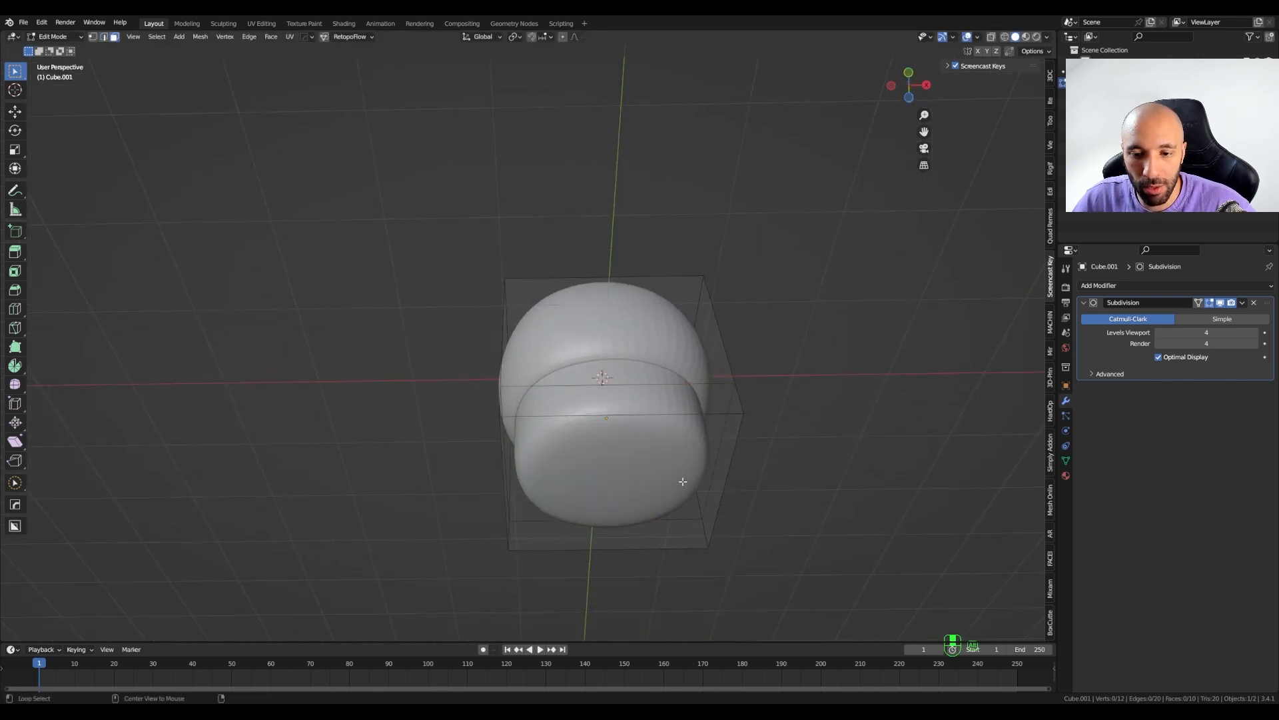
click(636, 490)
key(KP_1)
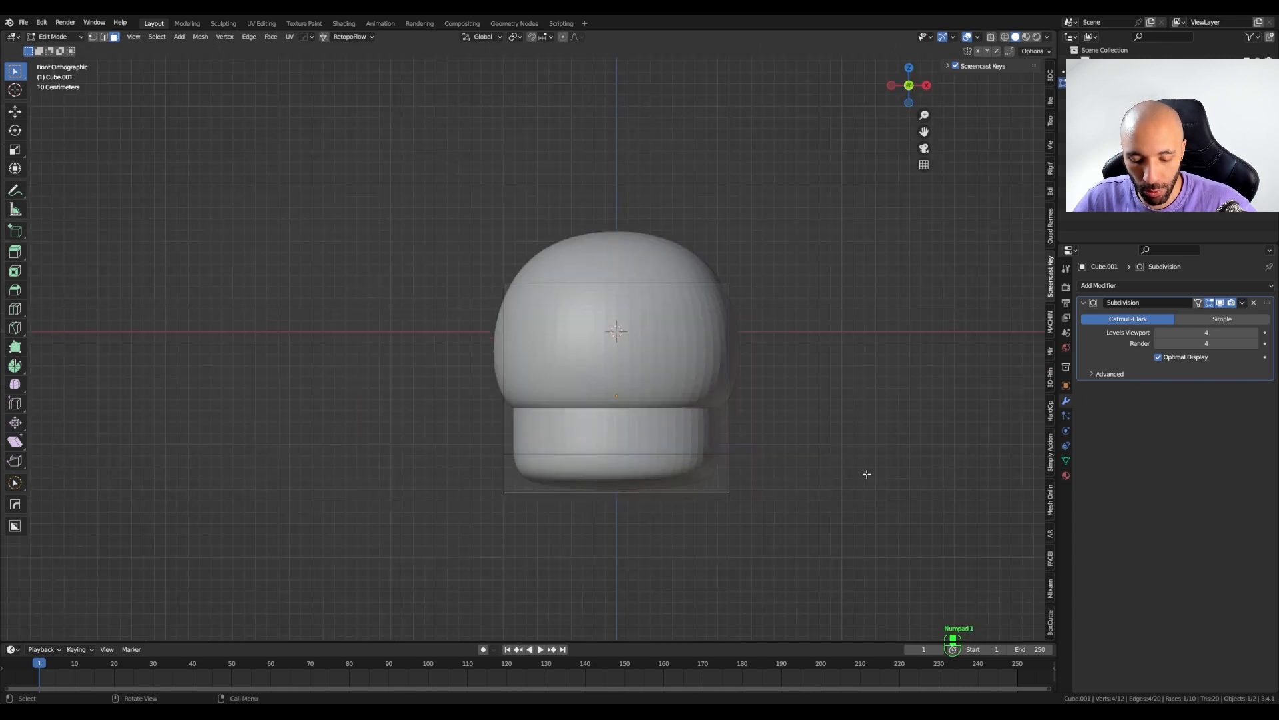
shift+middle_drag(794, 465, 785, 479)
key(s)
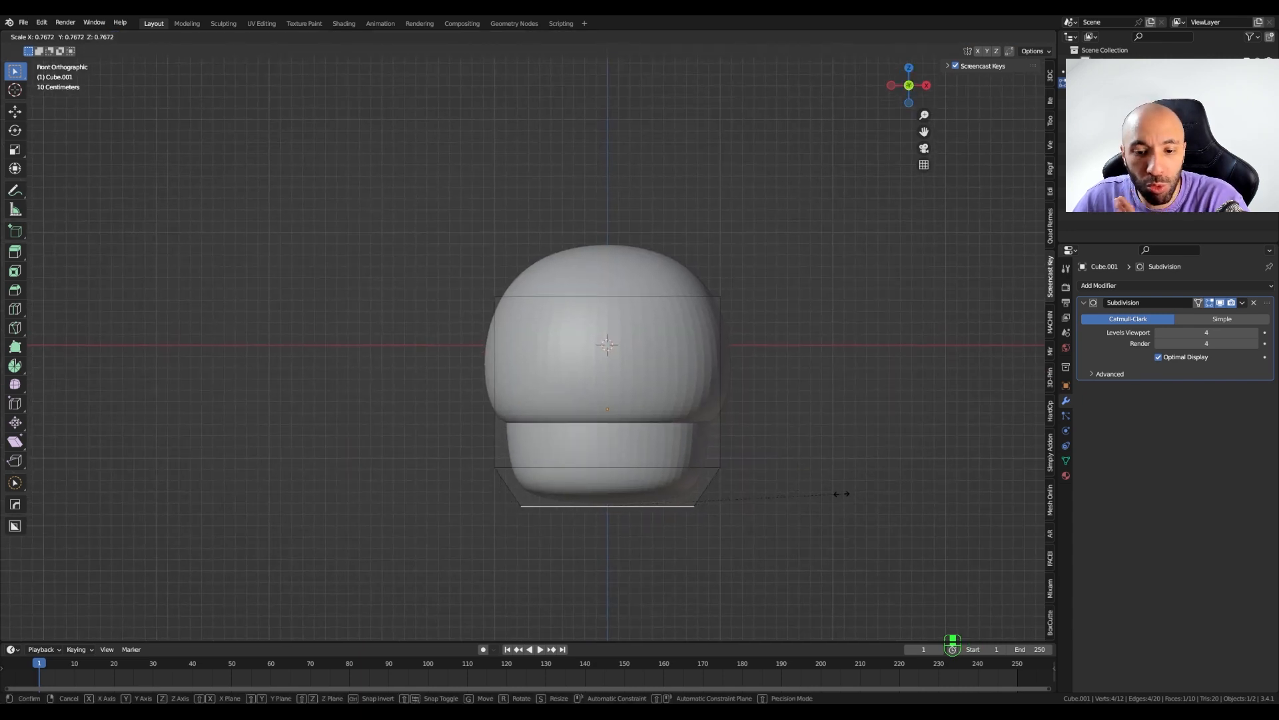
click(744, 507)
key(g)
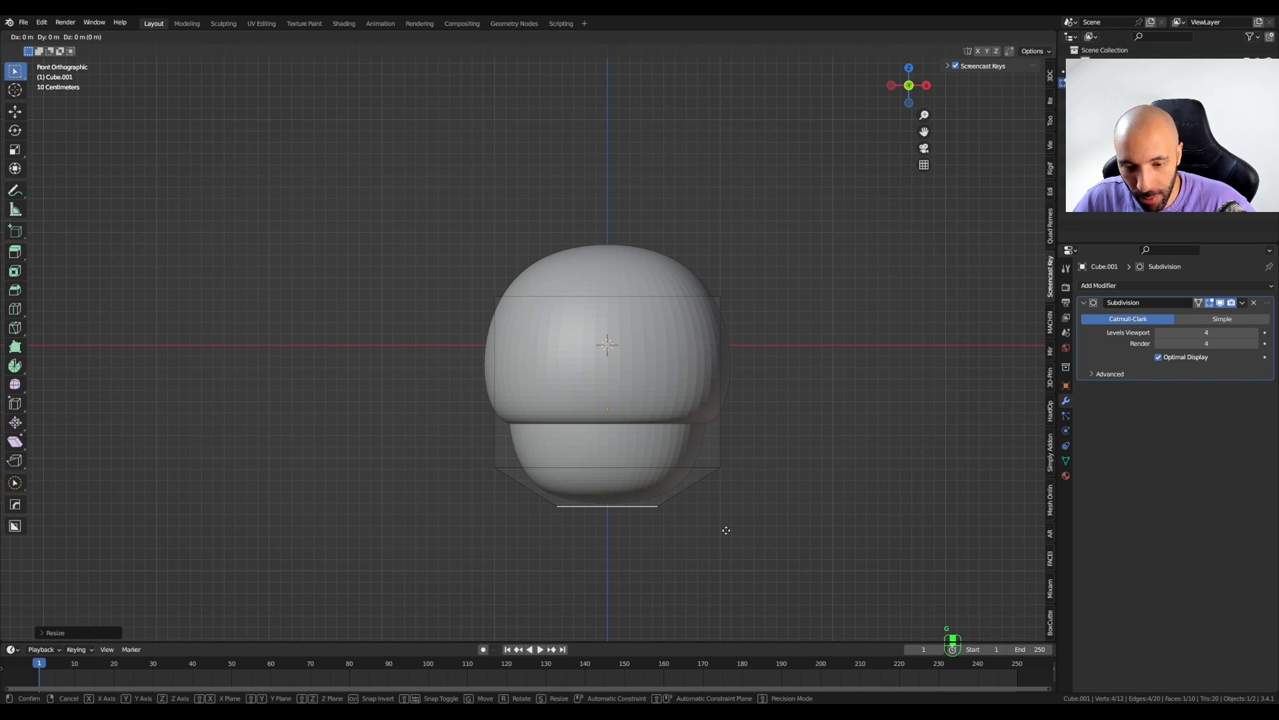
key(z)
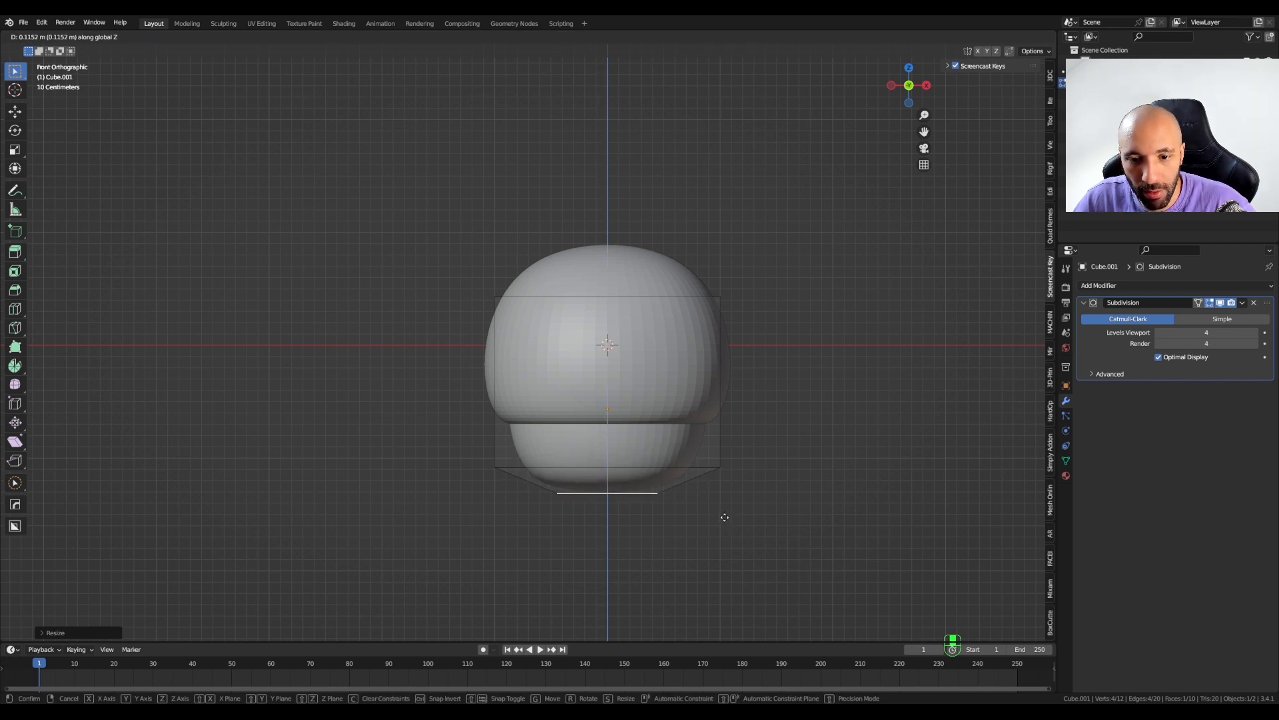
click(725, 518)
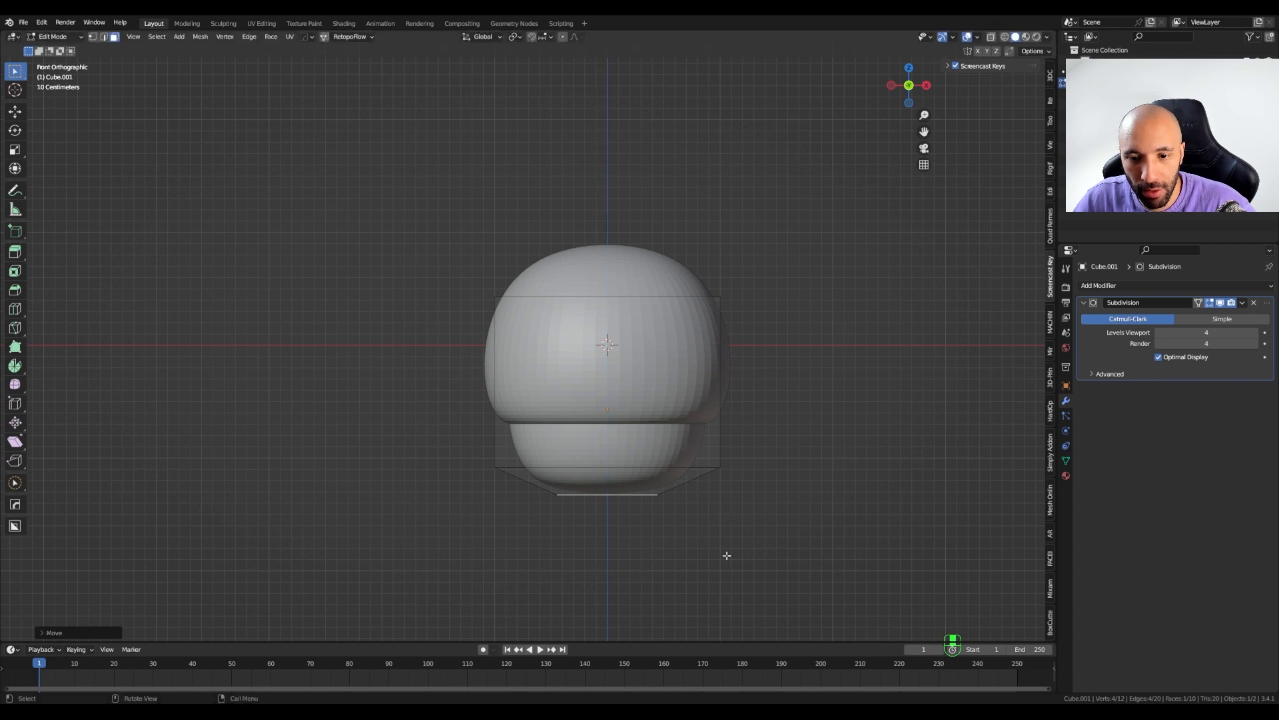
- Add a centred horizontal loop cut around the upper section of the lower cube and scale the new loop to about 0.77
key(Tab)
click(797, 460)
middle_drag(797, 460, 789, 525)
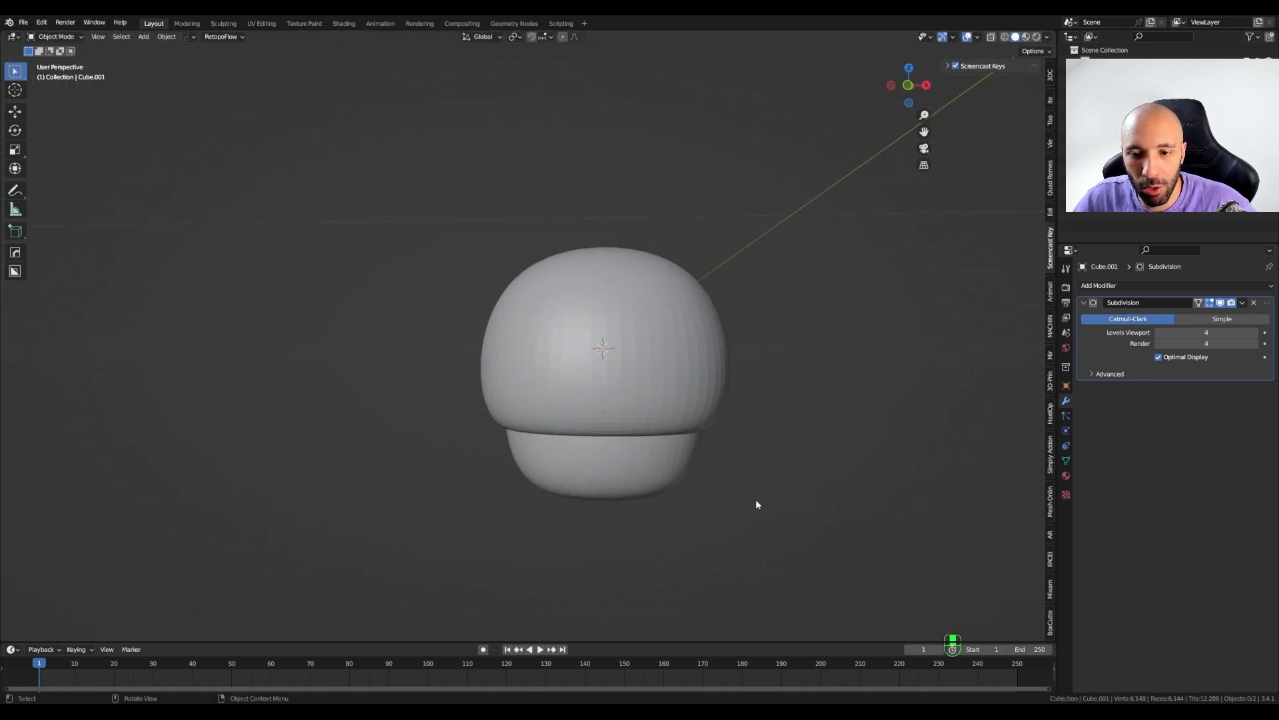
key(KP_1)
click(635, 464)
key(Tab)
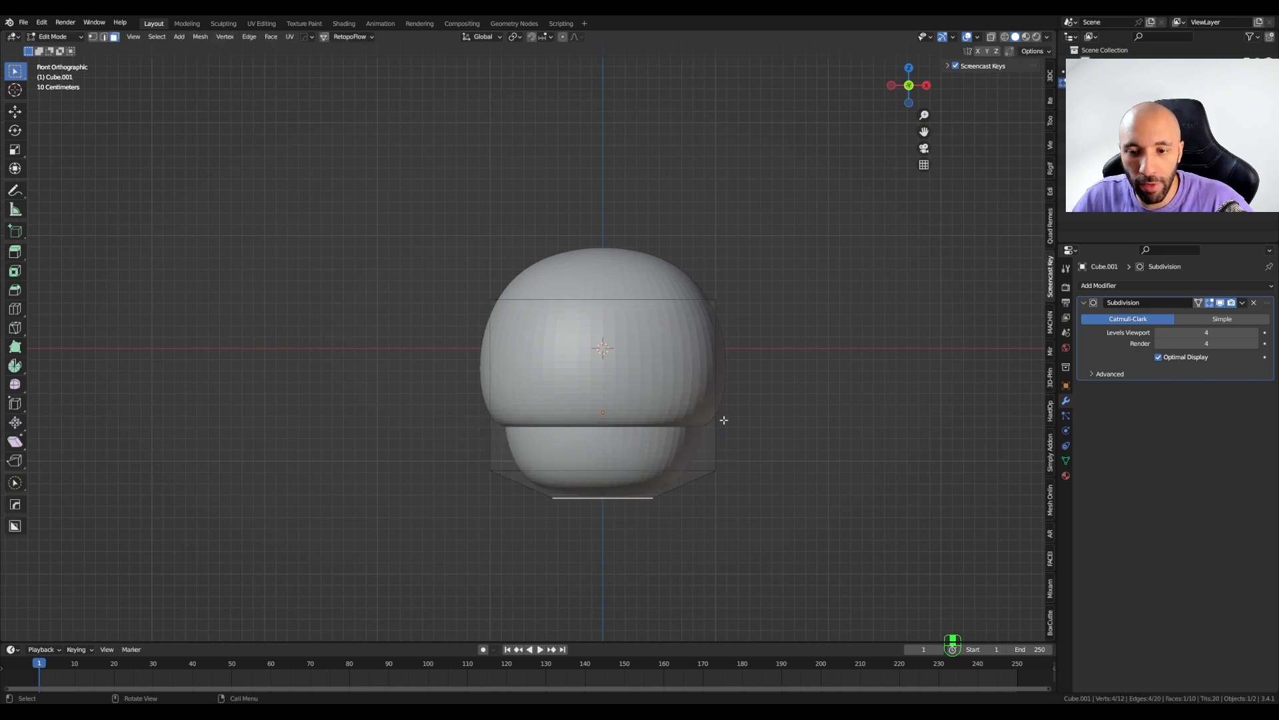
key(ctrl+r)
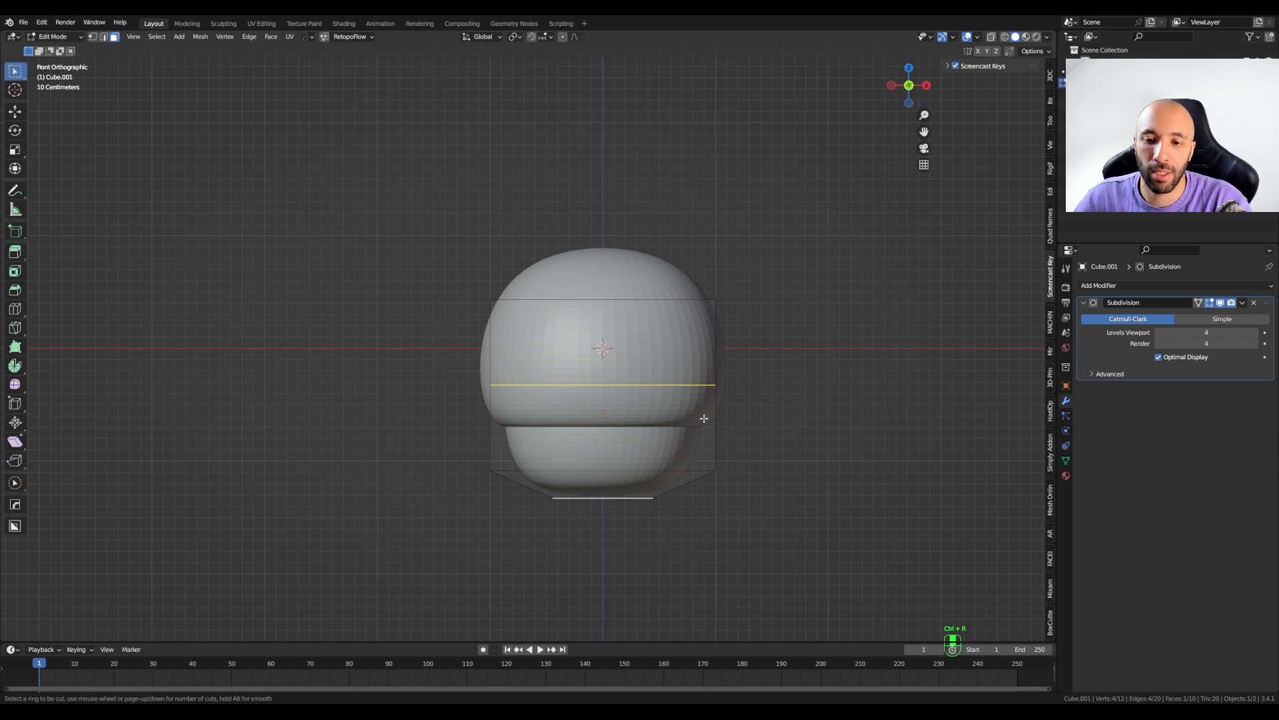
click(705, 417)
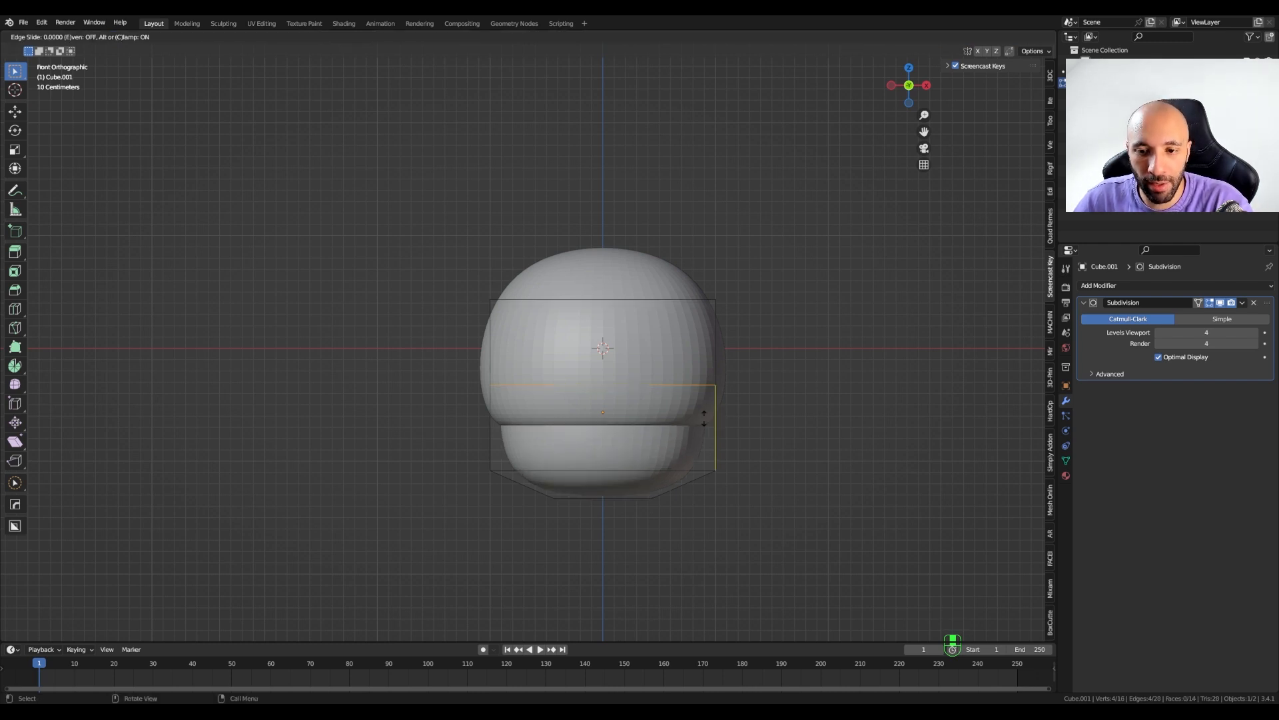
right_click(705, 418)
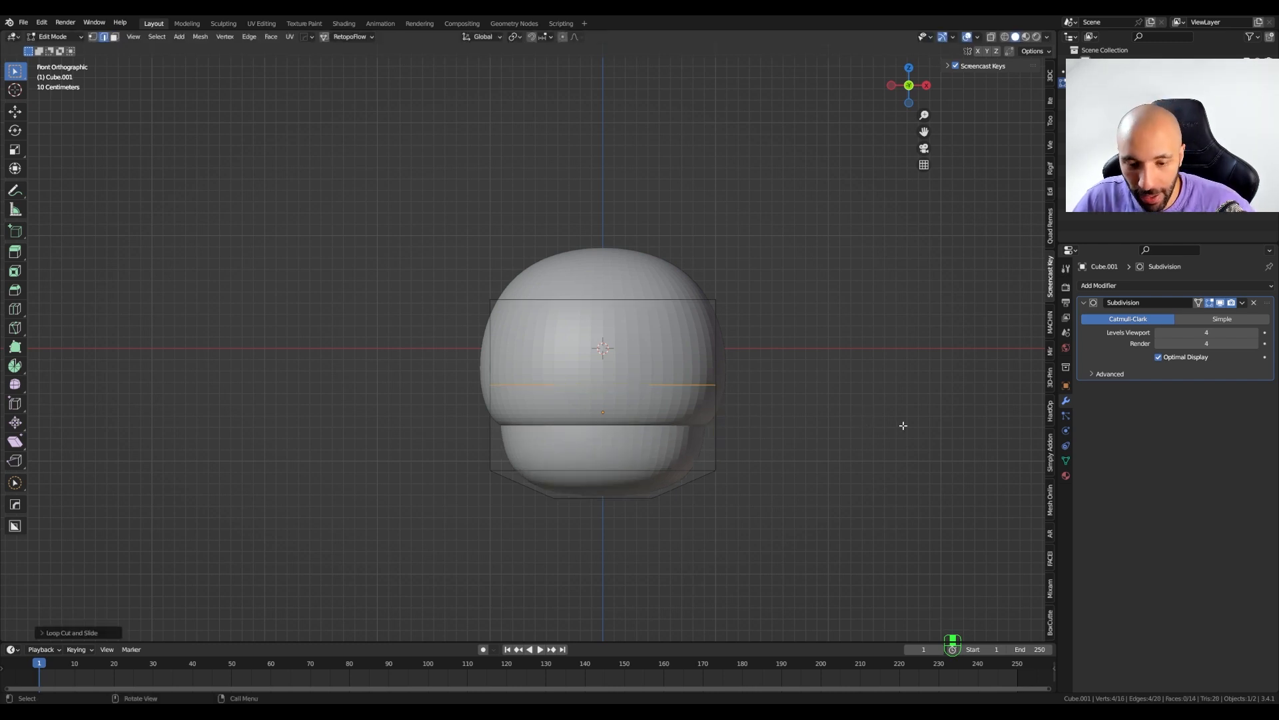
key(s)
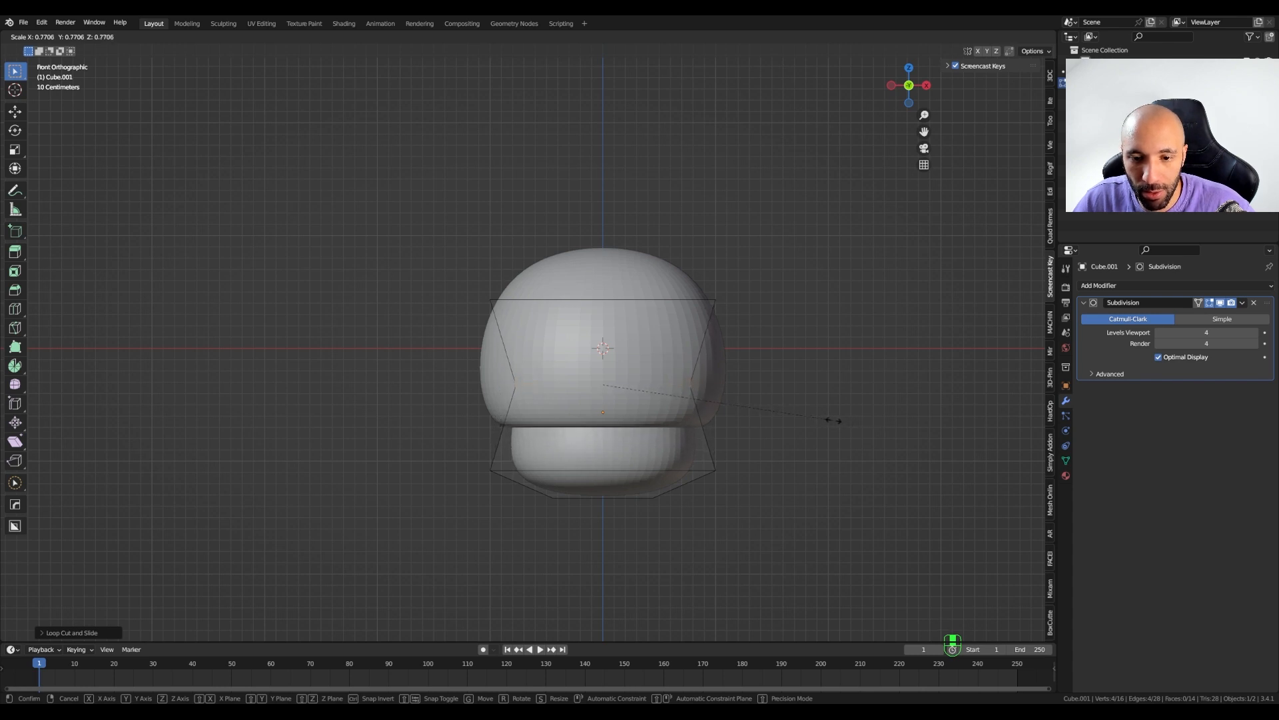
click(829, 420)
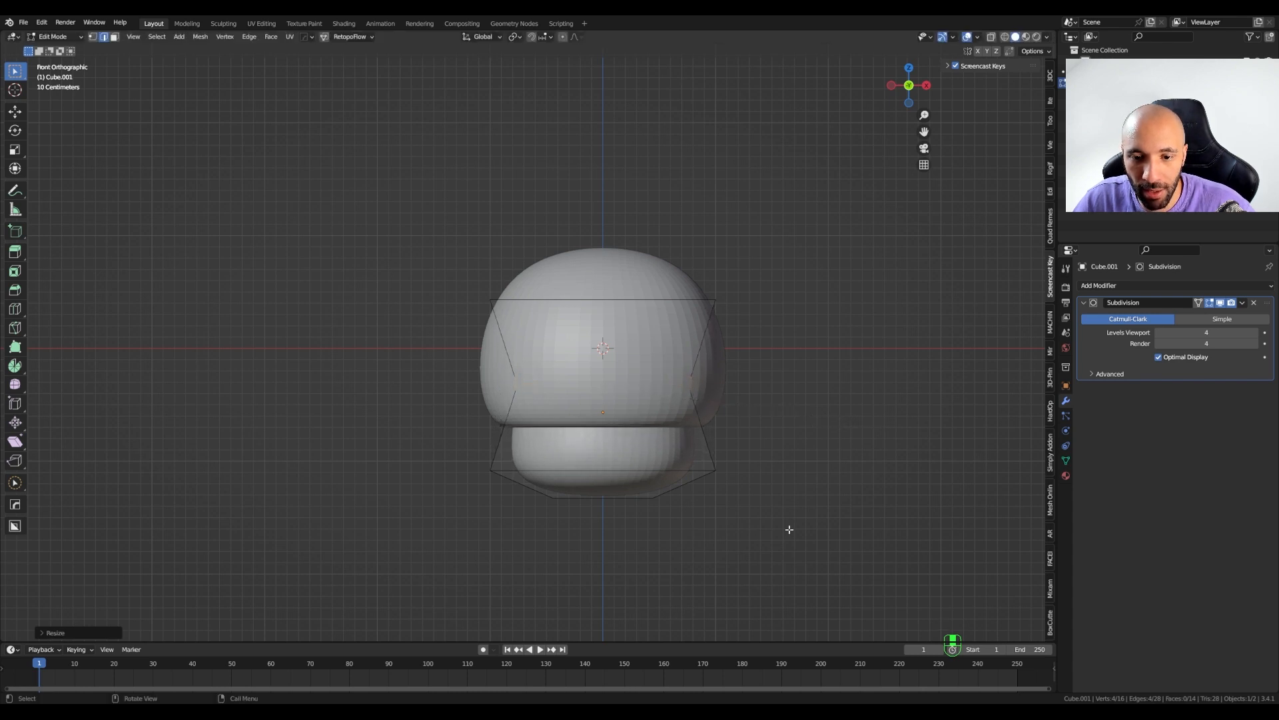
- Select the lower cube's bottom face, move it down about 0.06 m along Z and return to Object Mode
middle_drag(630, 593, 648, 554)
key(3)
click(612, 499)
key(KP_1)
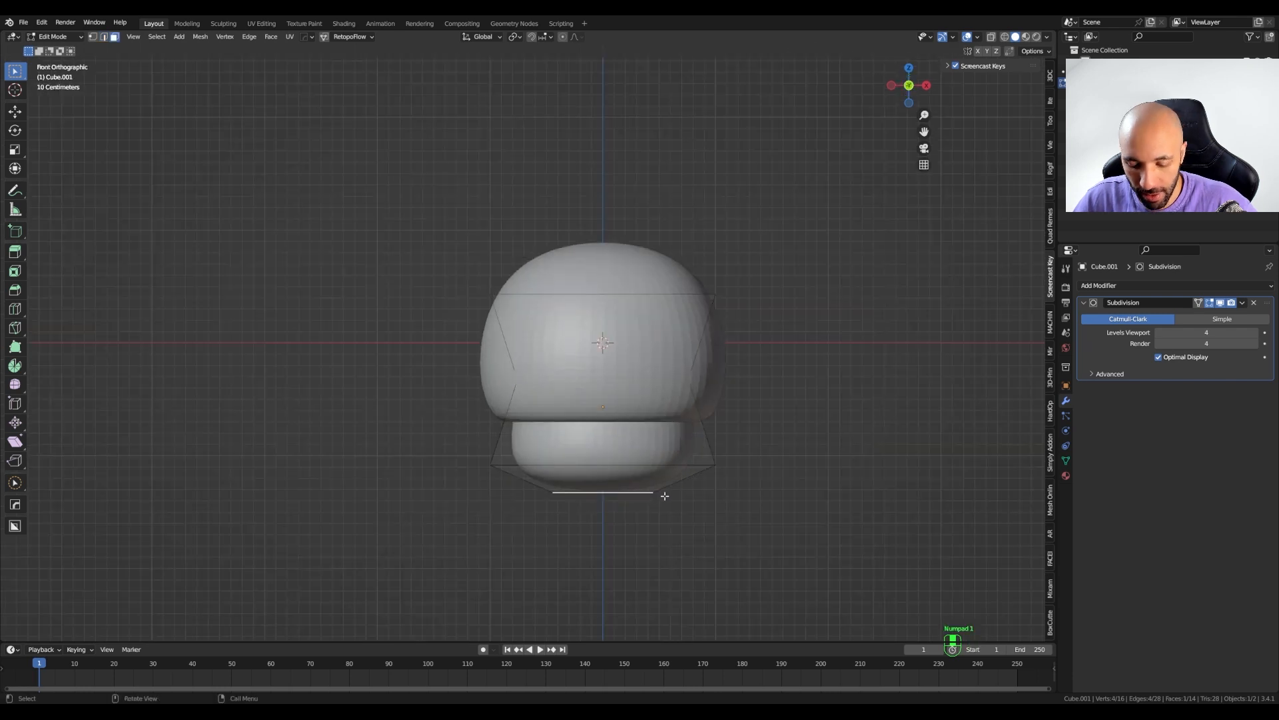
key(g)
key(z)
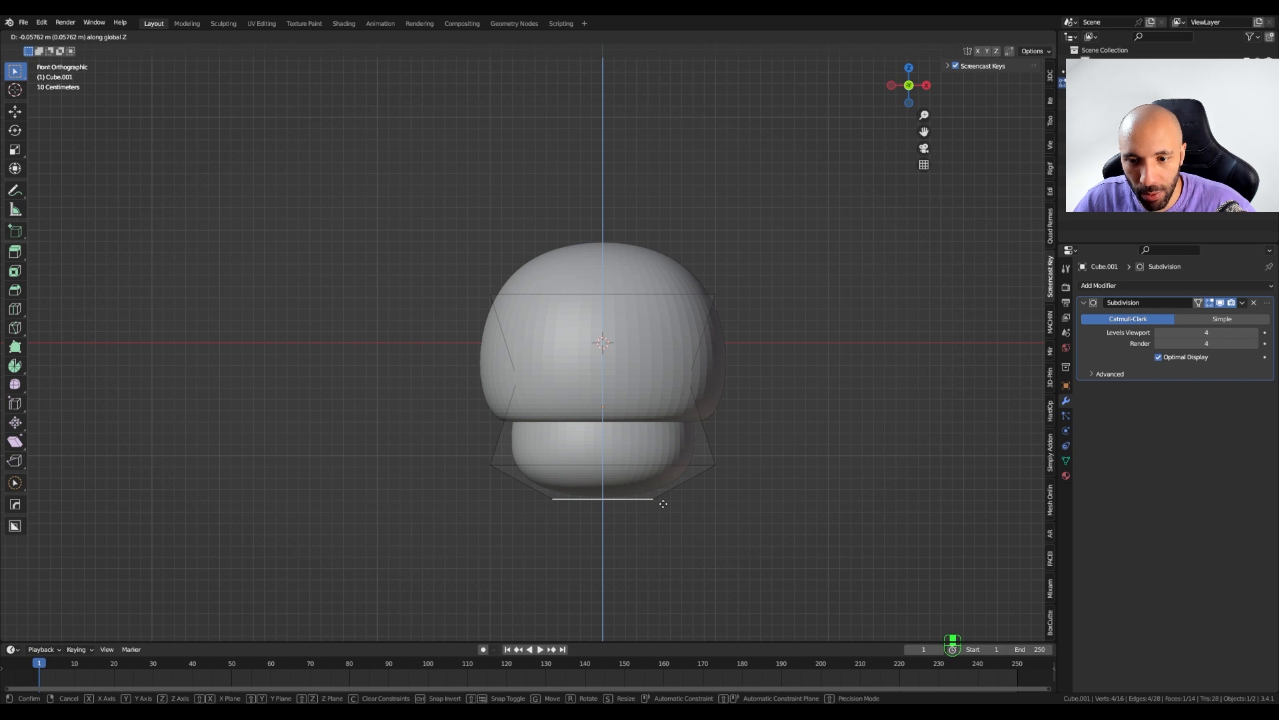
click(663, 504)
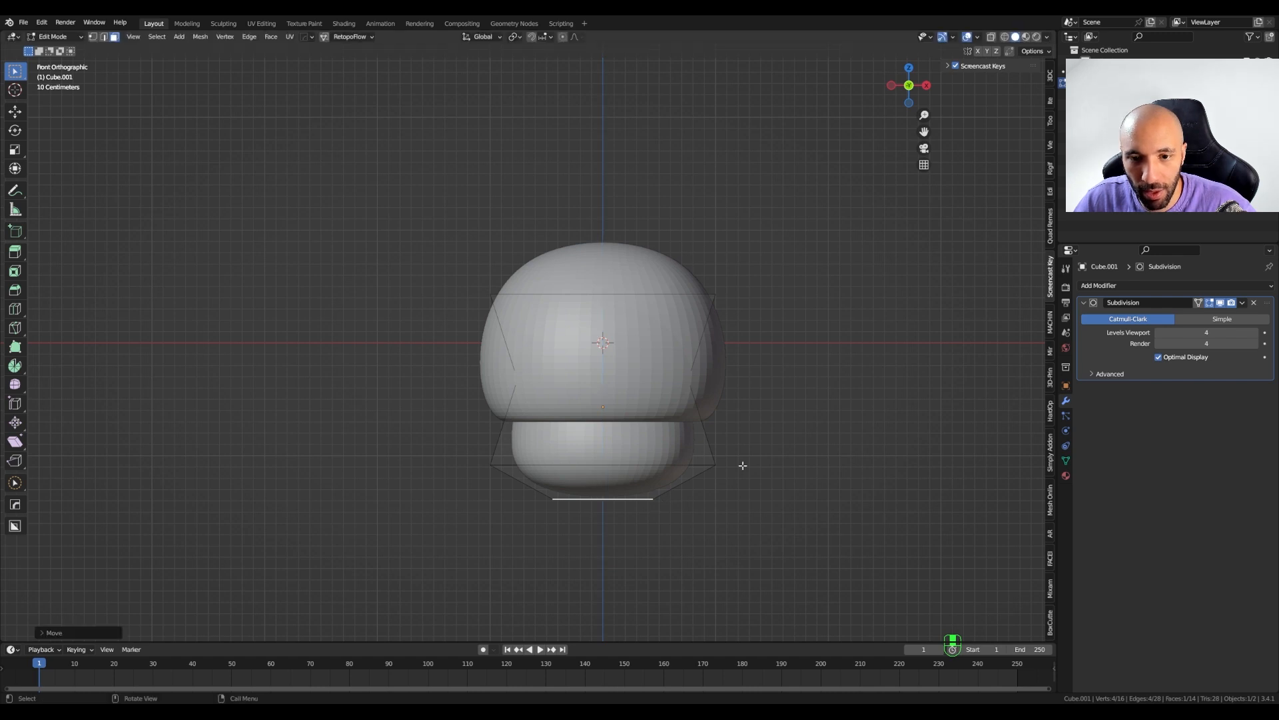
key(Tab)
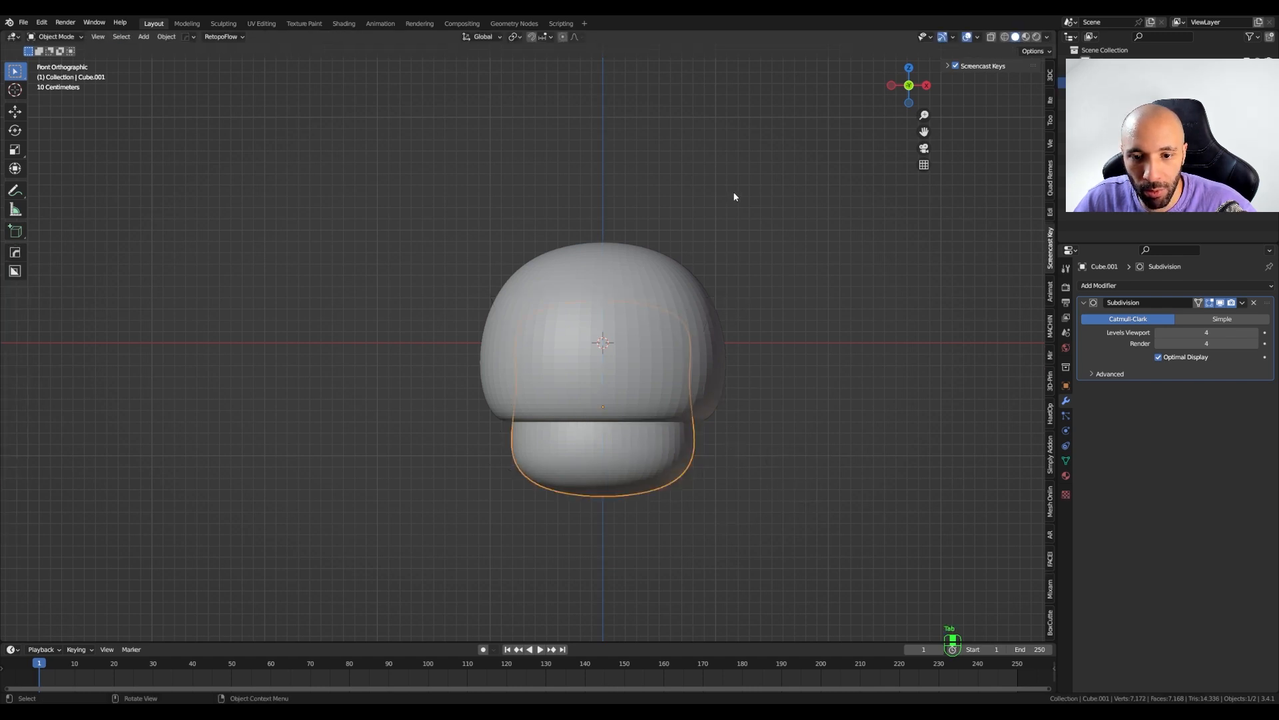
- Scale the cap's middle edge loop to about 1.07, return to Object Mode and clear the selection
click(834, 541)
middle_drag(835, 541, 793, 545)
key(KP_1)
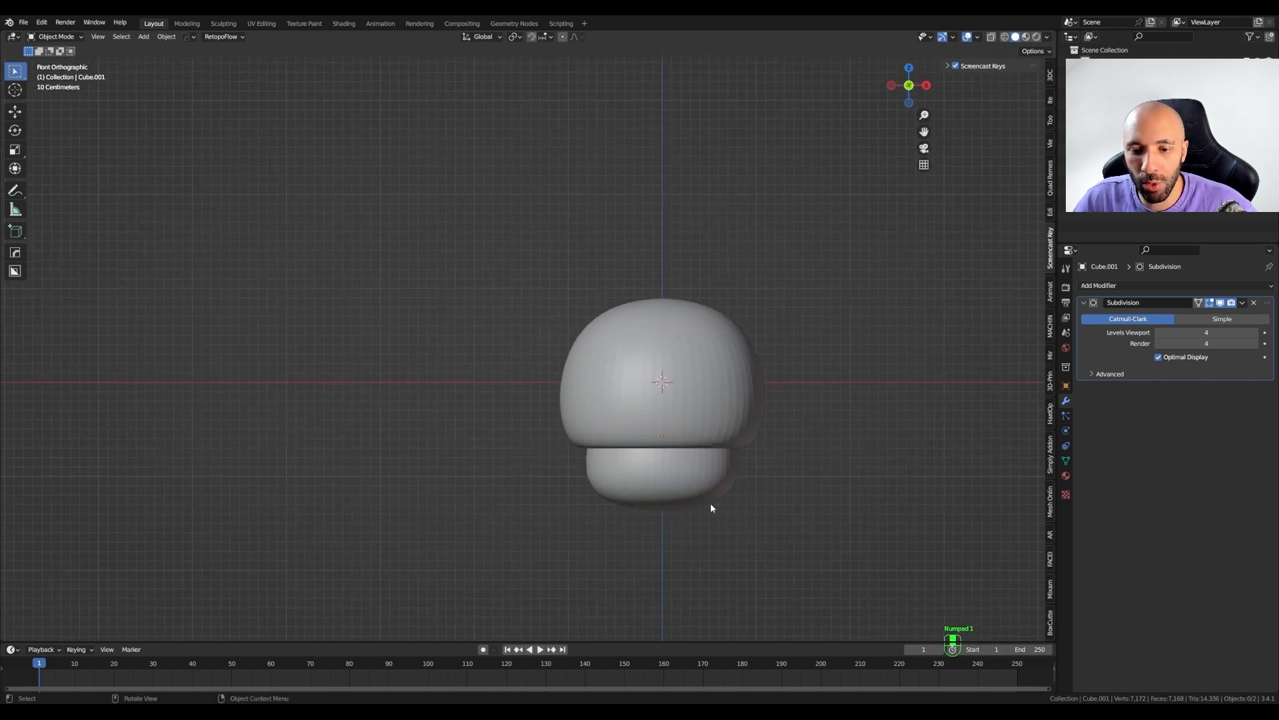
click(712, 402)
key(Tab)
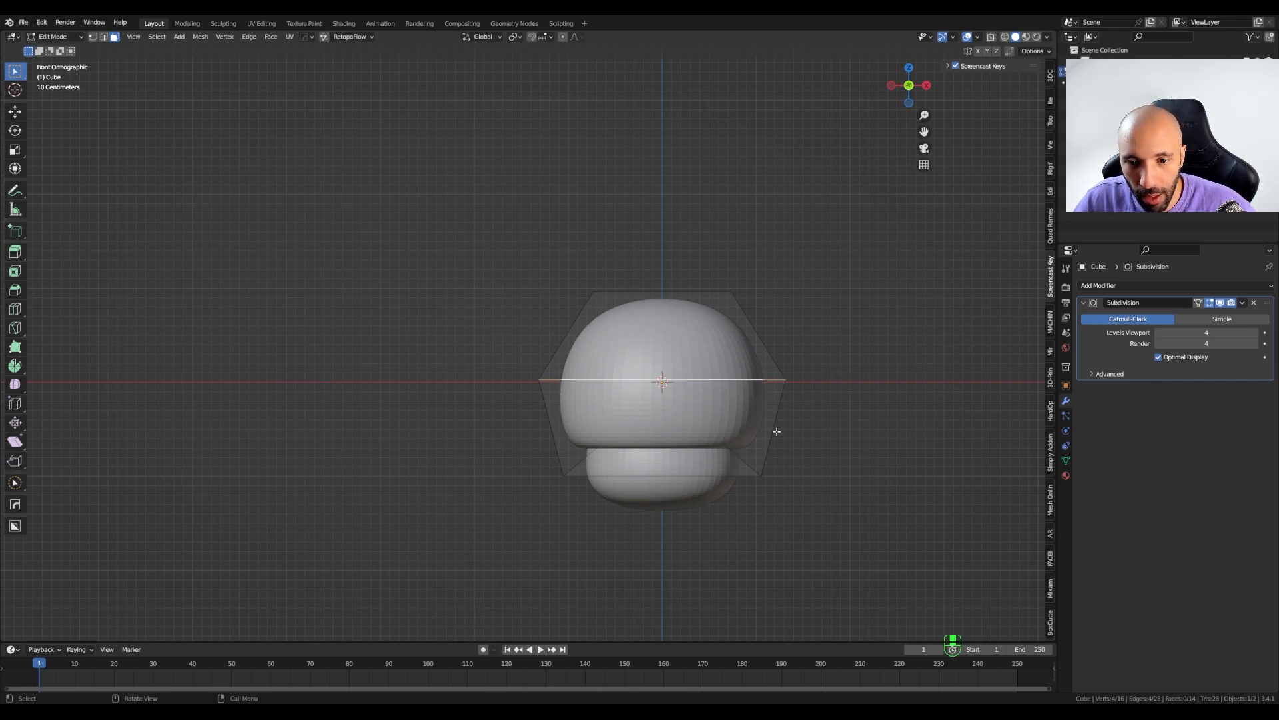
key(s)
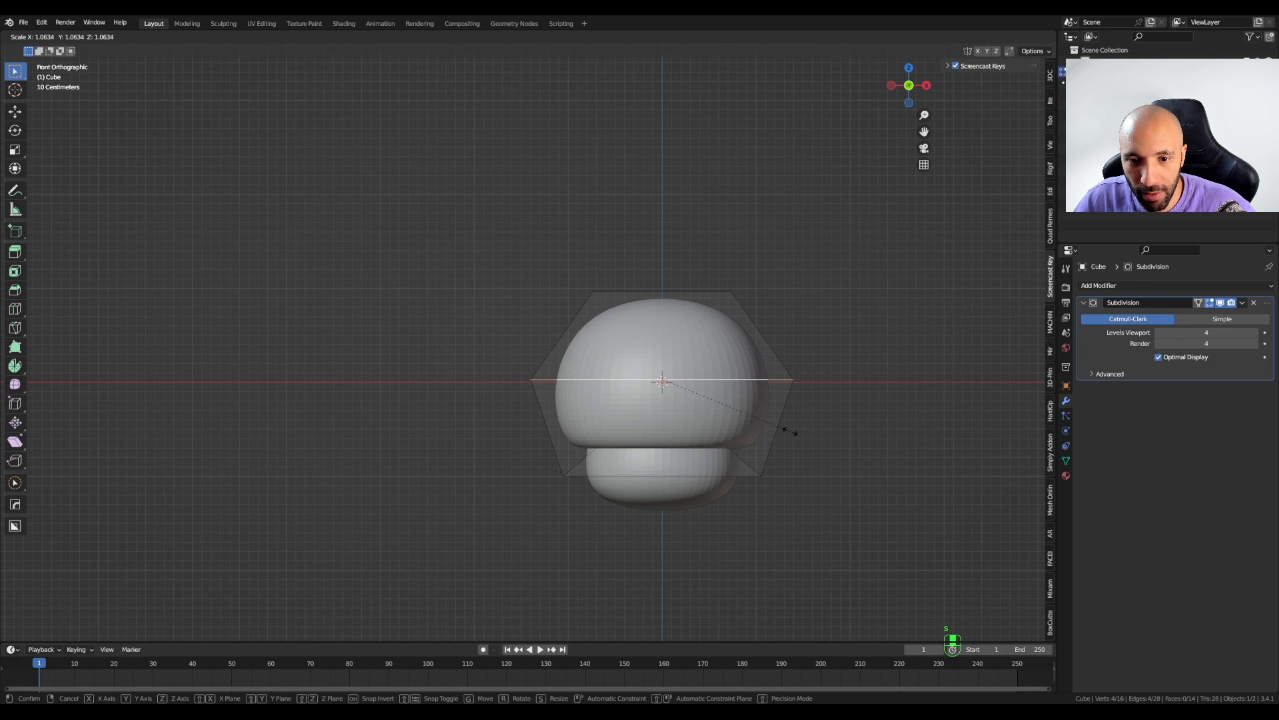
click(791, 432)
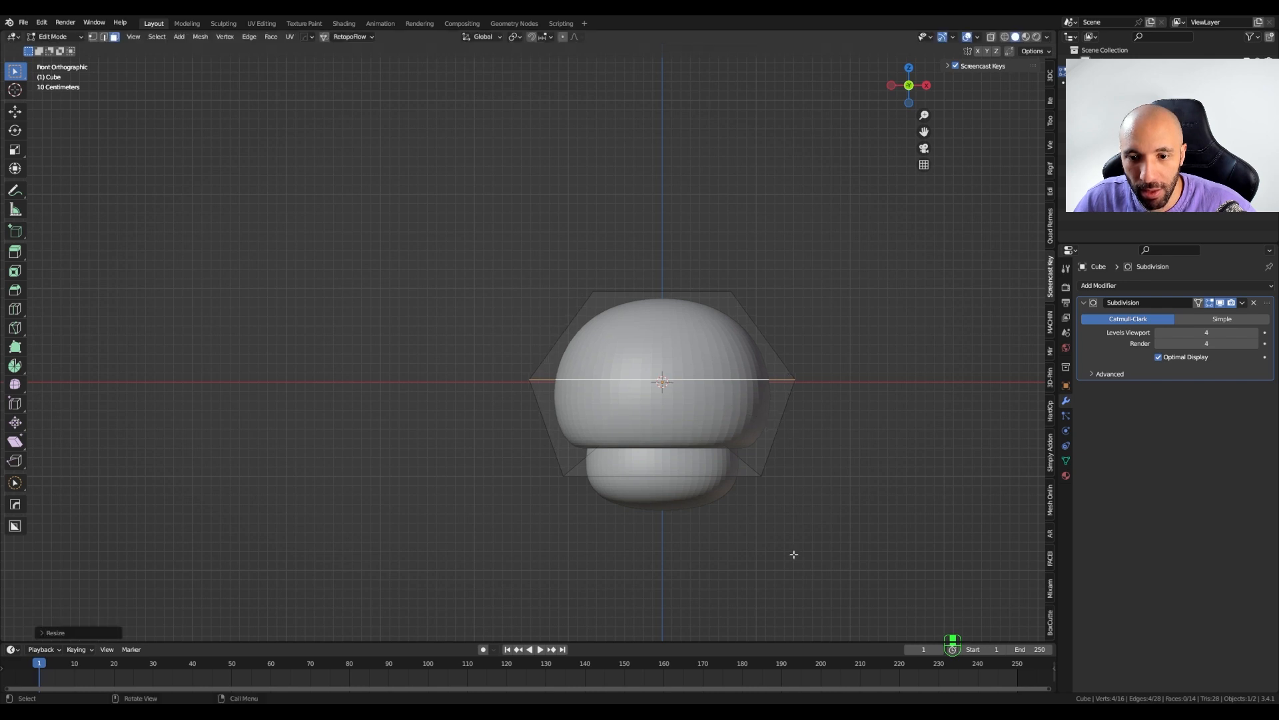
key(Tab)
click(785, 518)
- Select both the cap and the lower body, apply smooth shading to them and deselect everything
middle_drag(785, 518, 688, 478)
key(KP_1)
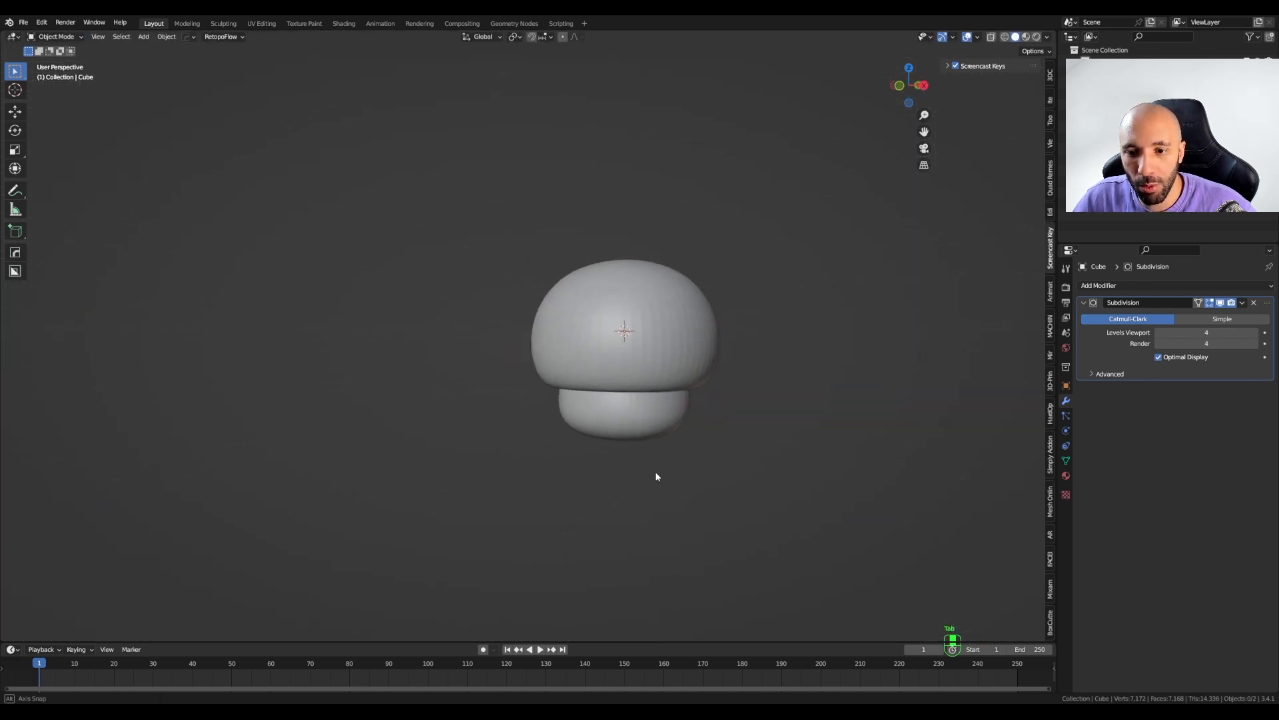
shift+click(577, 430)
shift+click(577, 430)
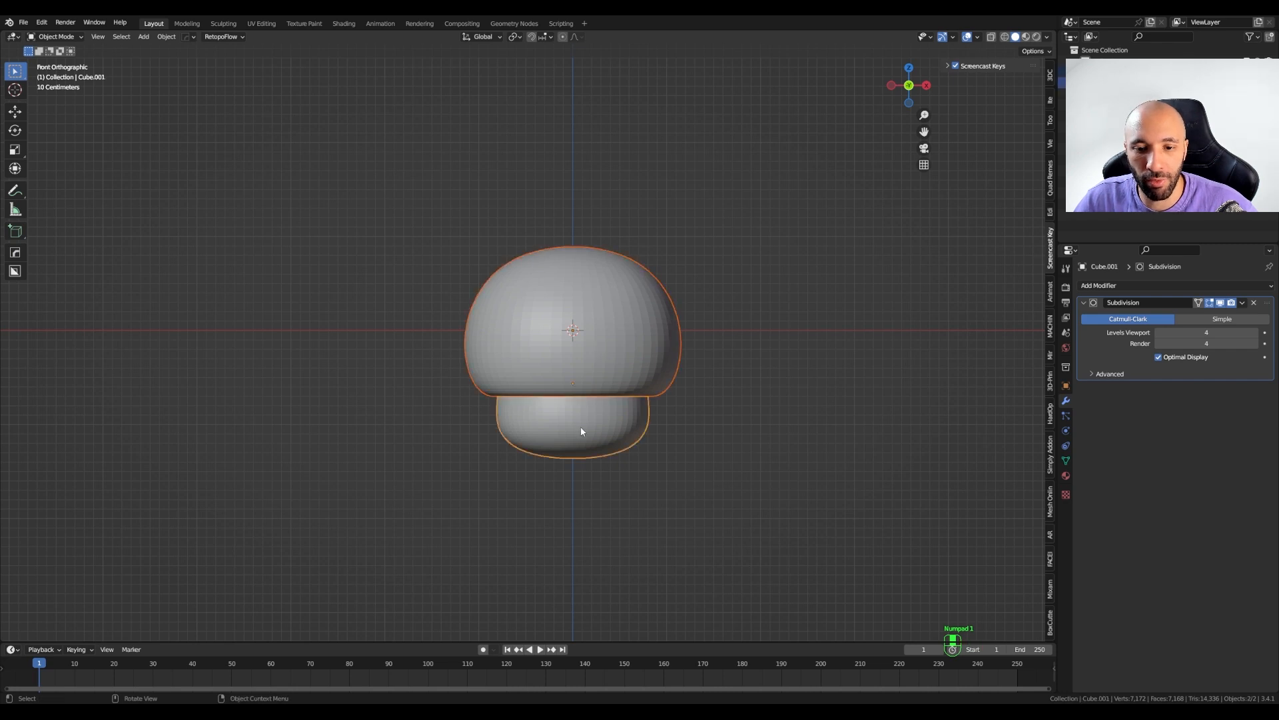
right_click(582, 426)
click(581, 424)
click(713, 448)
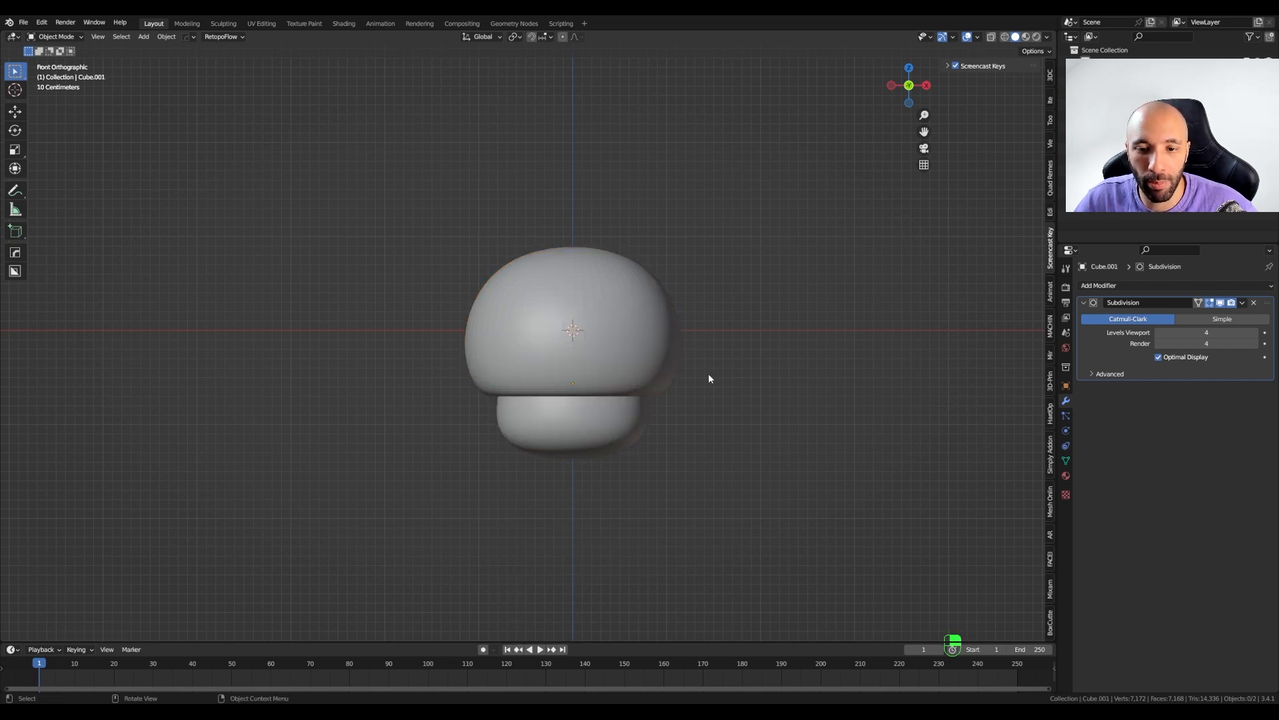
- Place the 3D cursor on the front of the lower body, right of centre, and add a mesh cube there
scroll(609, 417, up, 2)
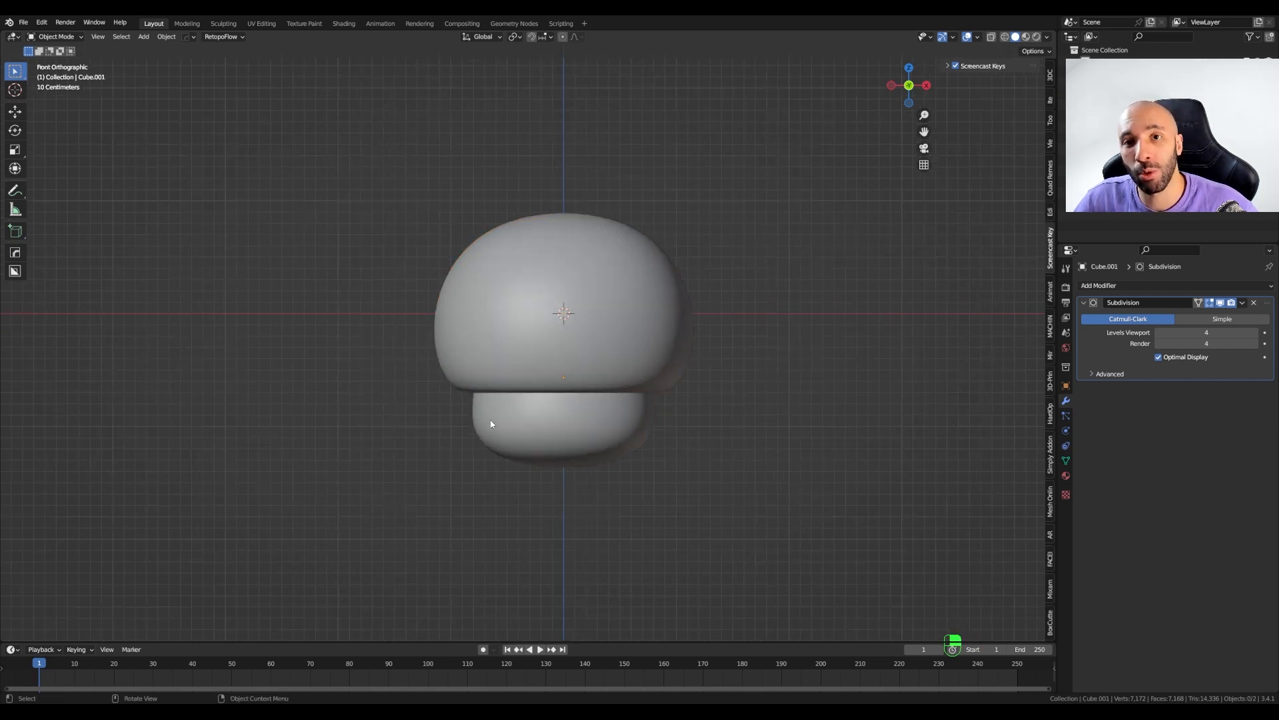
shift+right_click(601, 408)
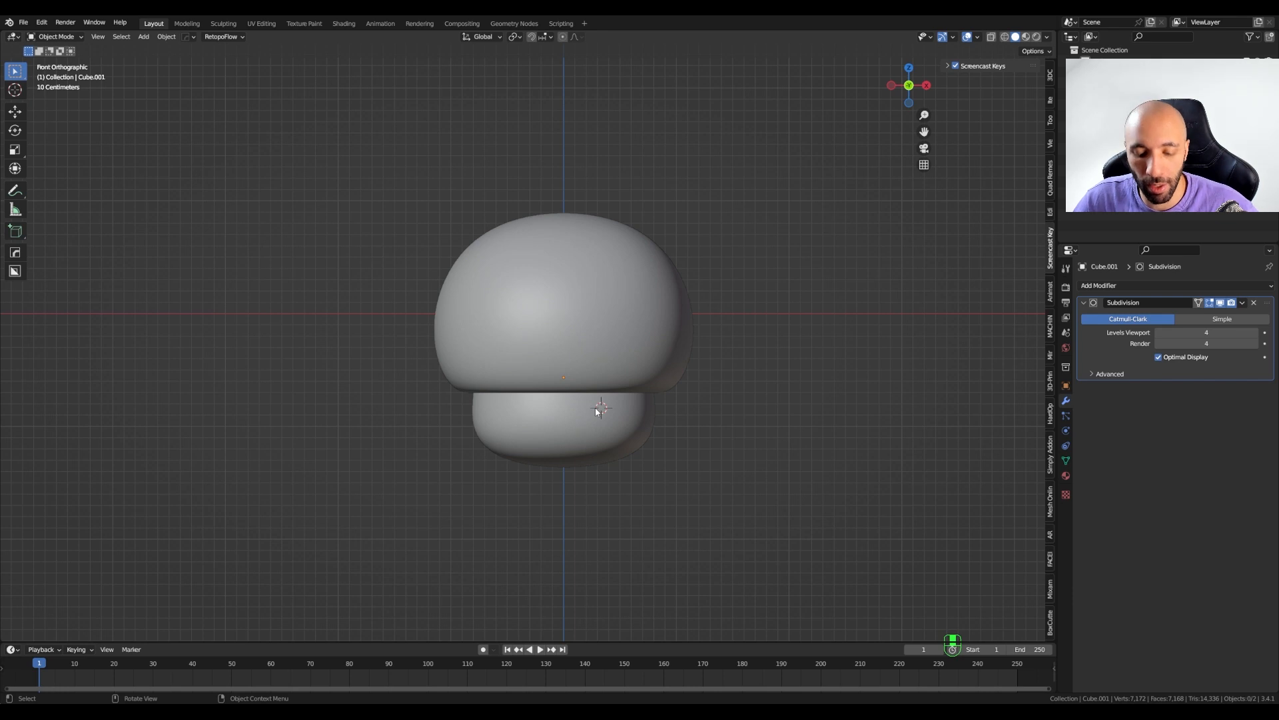
key(shift+a)
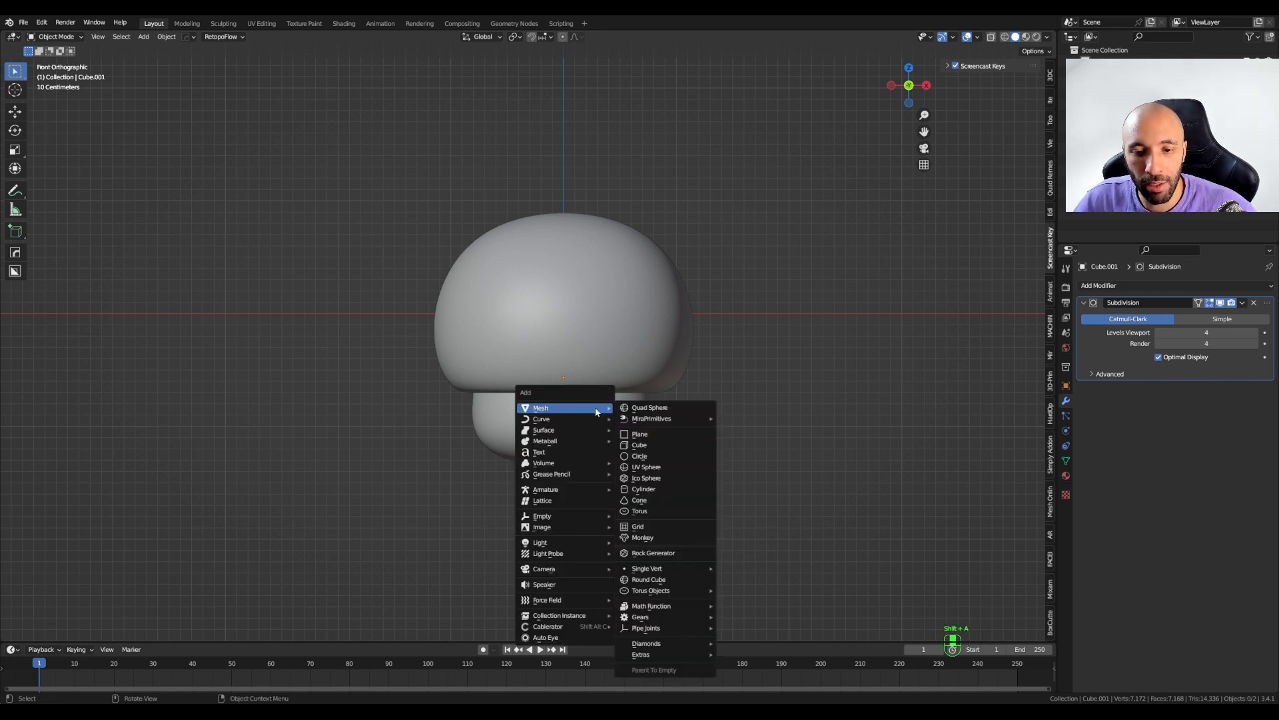
click(661, 445)
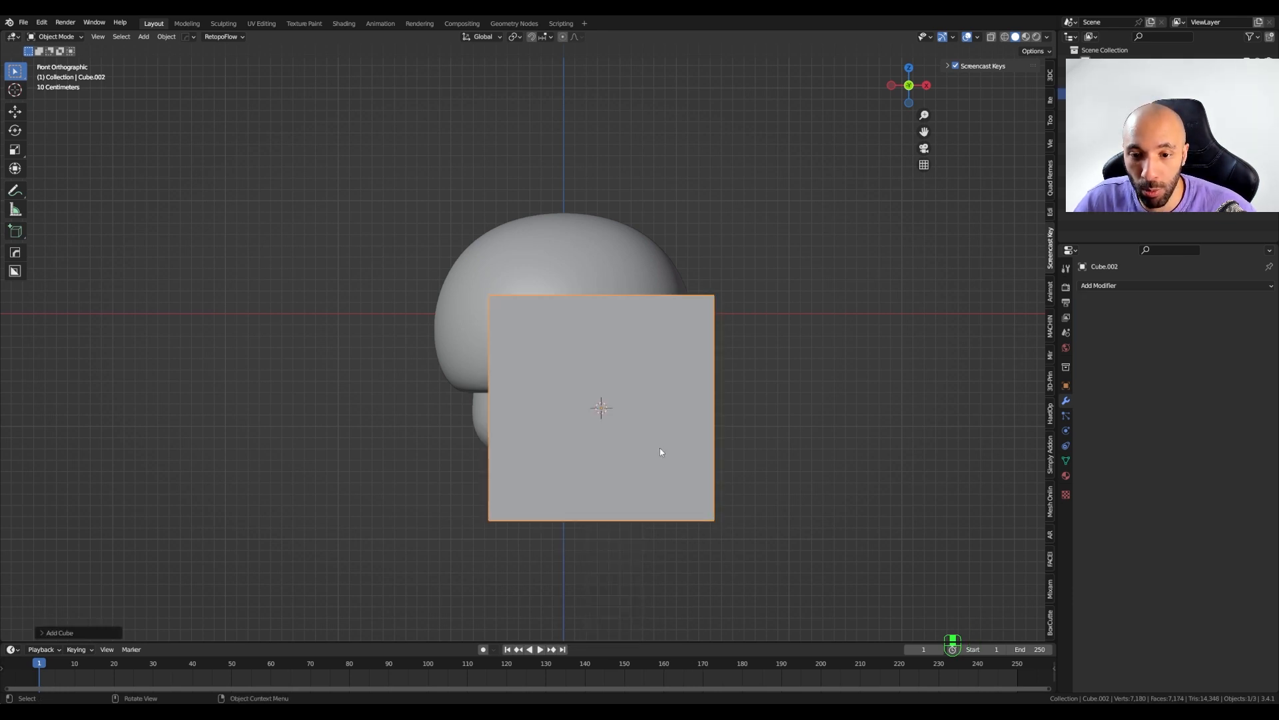
- Add a Subdivision Surface modifier to the new cube with viewport levels of 3
click(1135, 285)
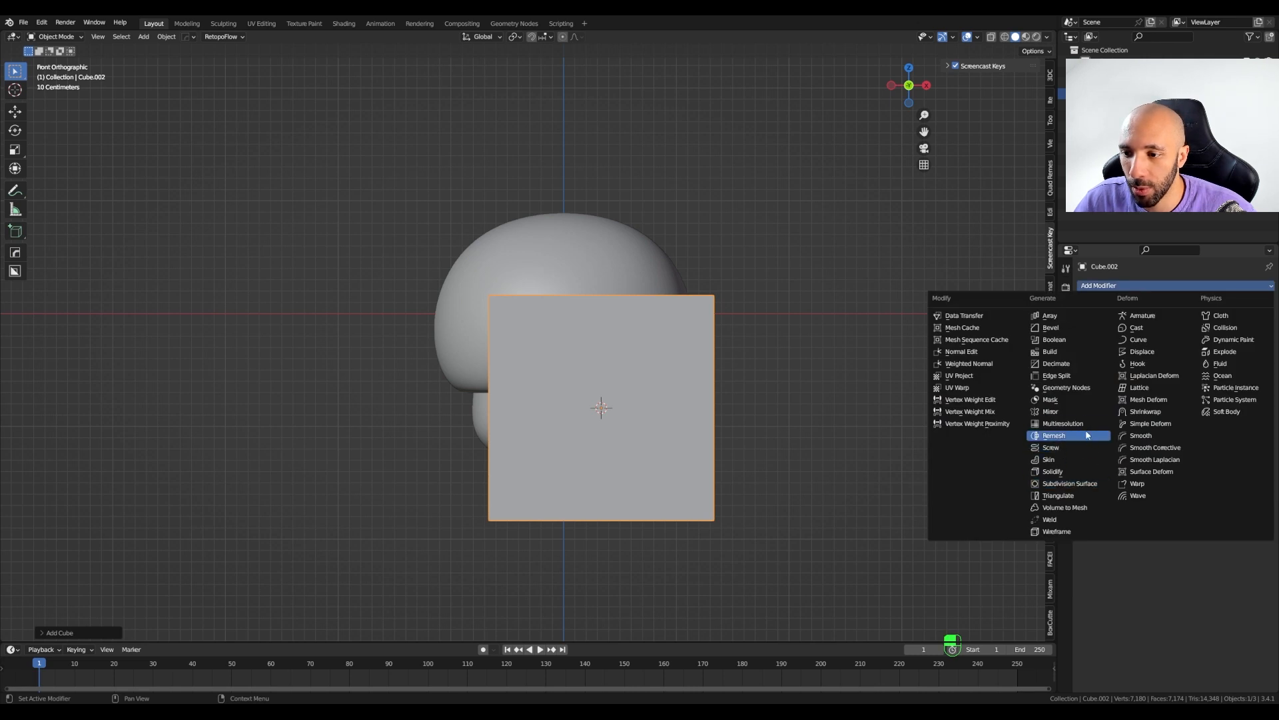
click(1073, 484)
click(1256, 332)
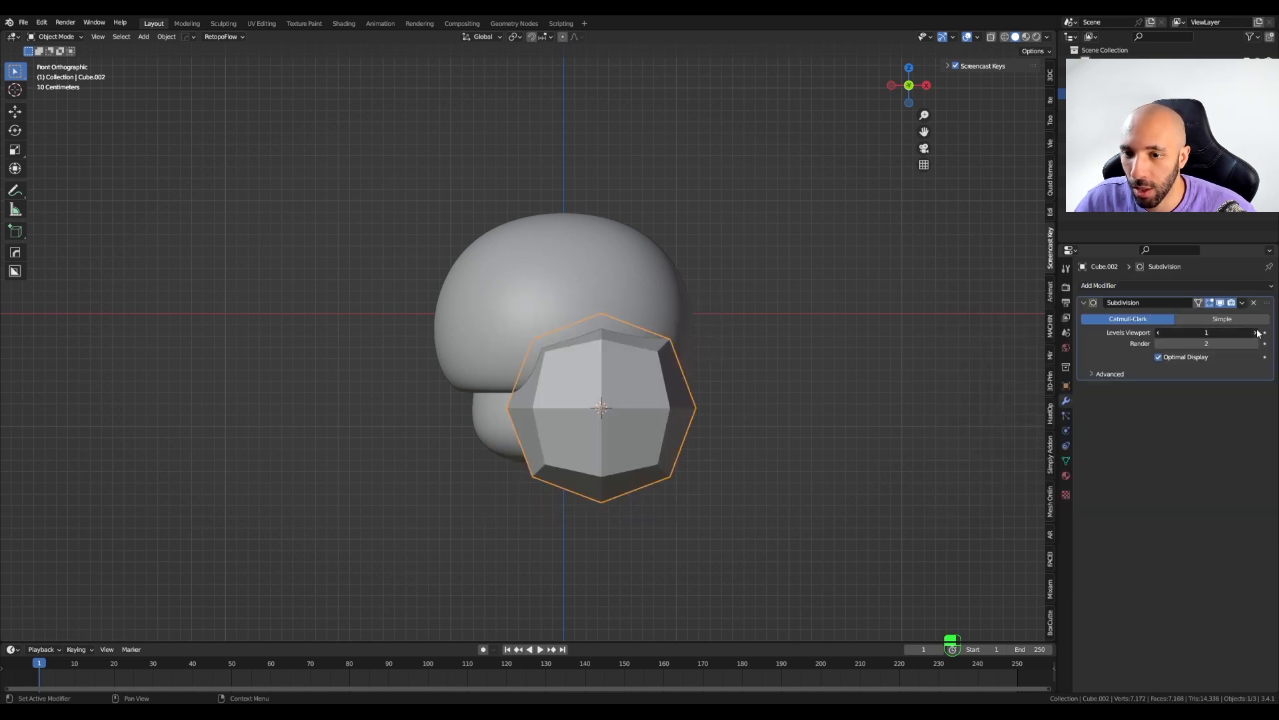
click(1256, 333)
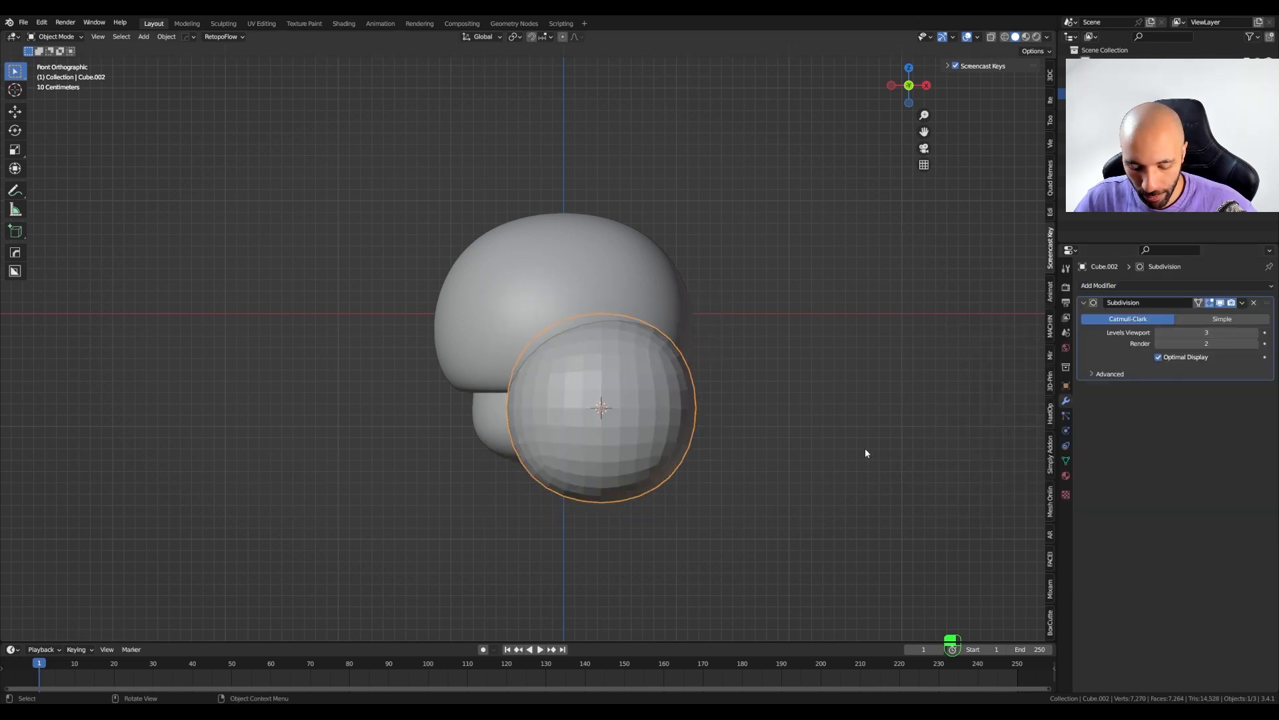
- Shape the new sphere into a tiny upright oval, shrinking it uniformly, narrowing it to about 0.5 along X and stretching it along Z
key(s)
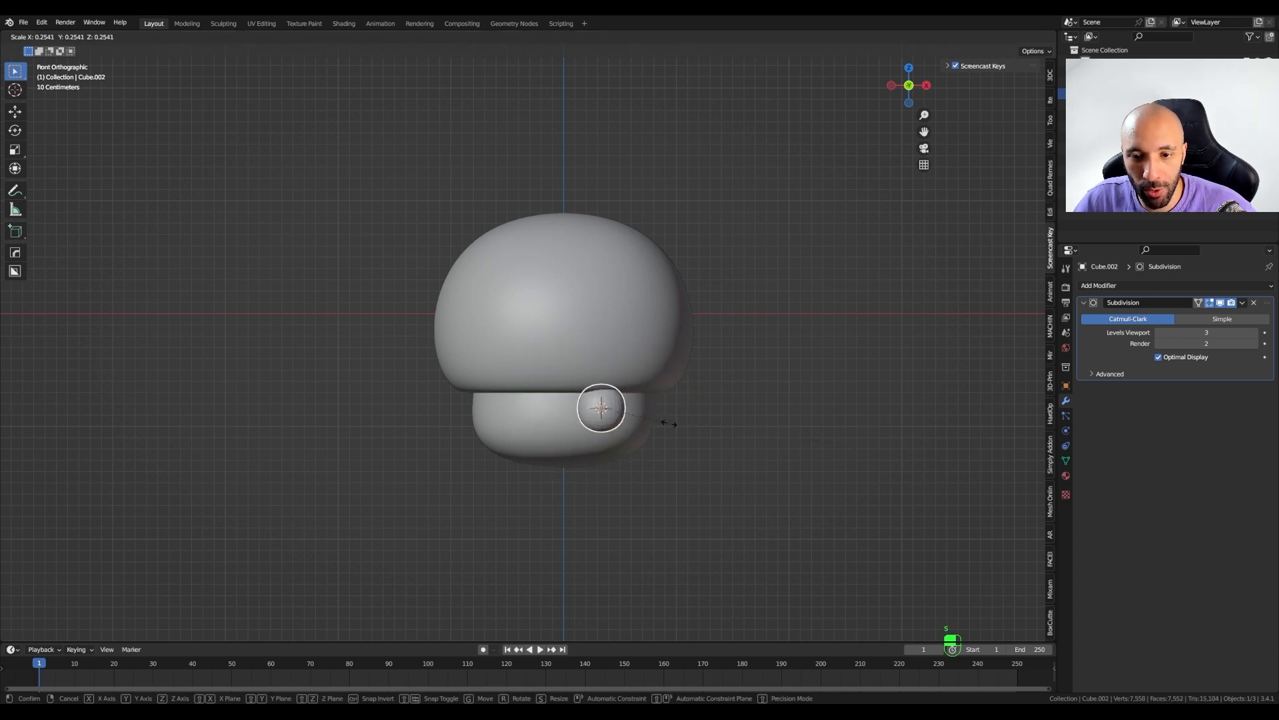
click(623, 416)
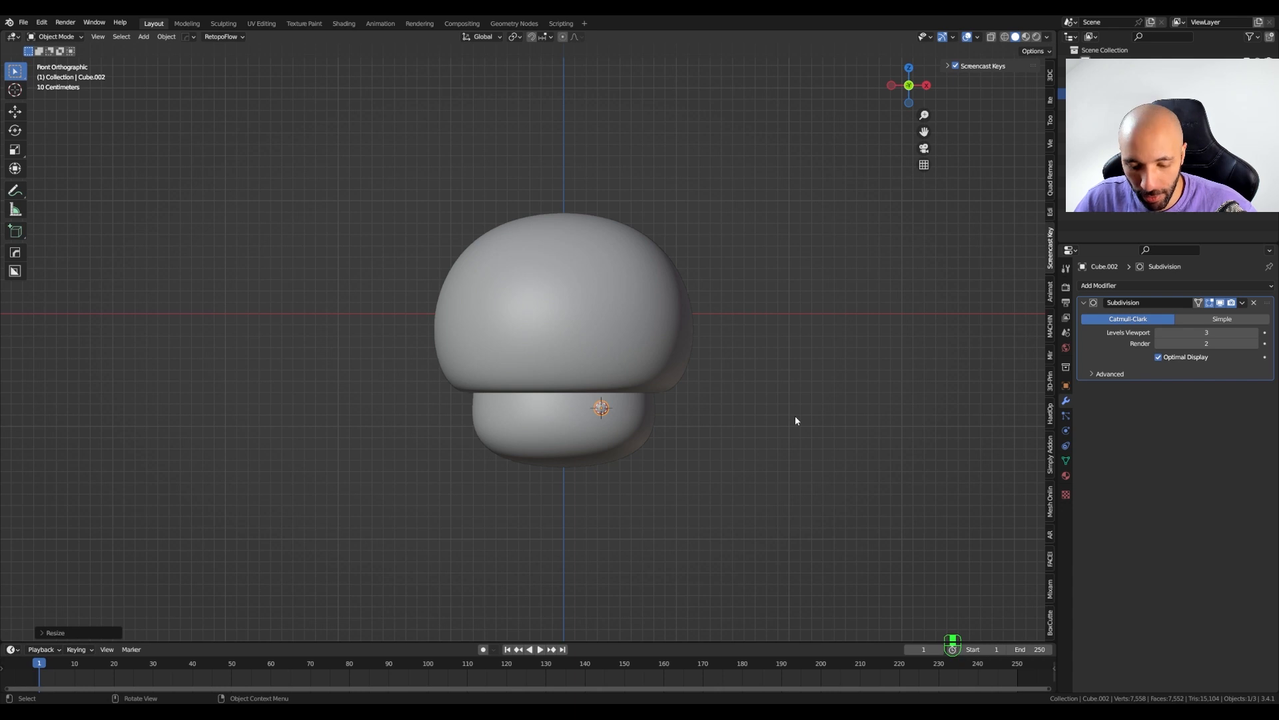
key(s)
key(x)
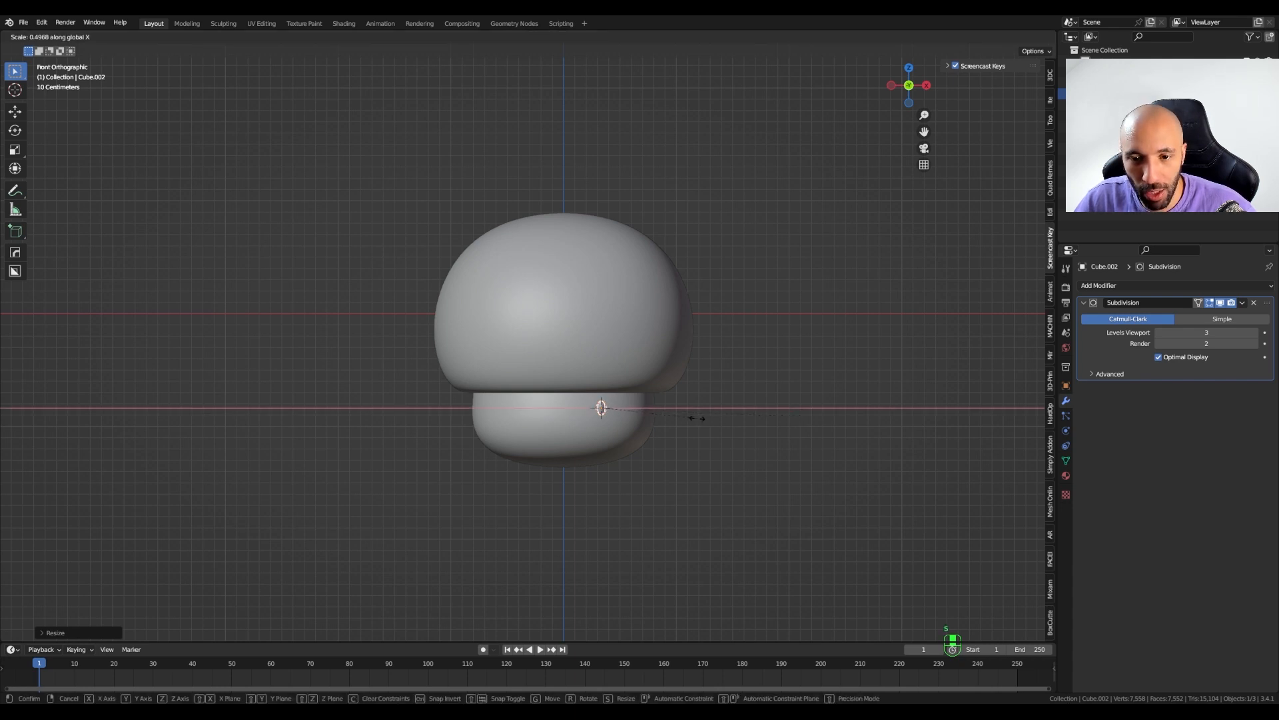
click(690, 418)
key(s)
key(z)
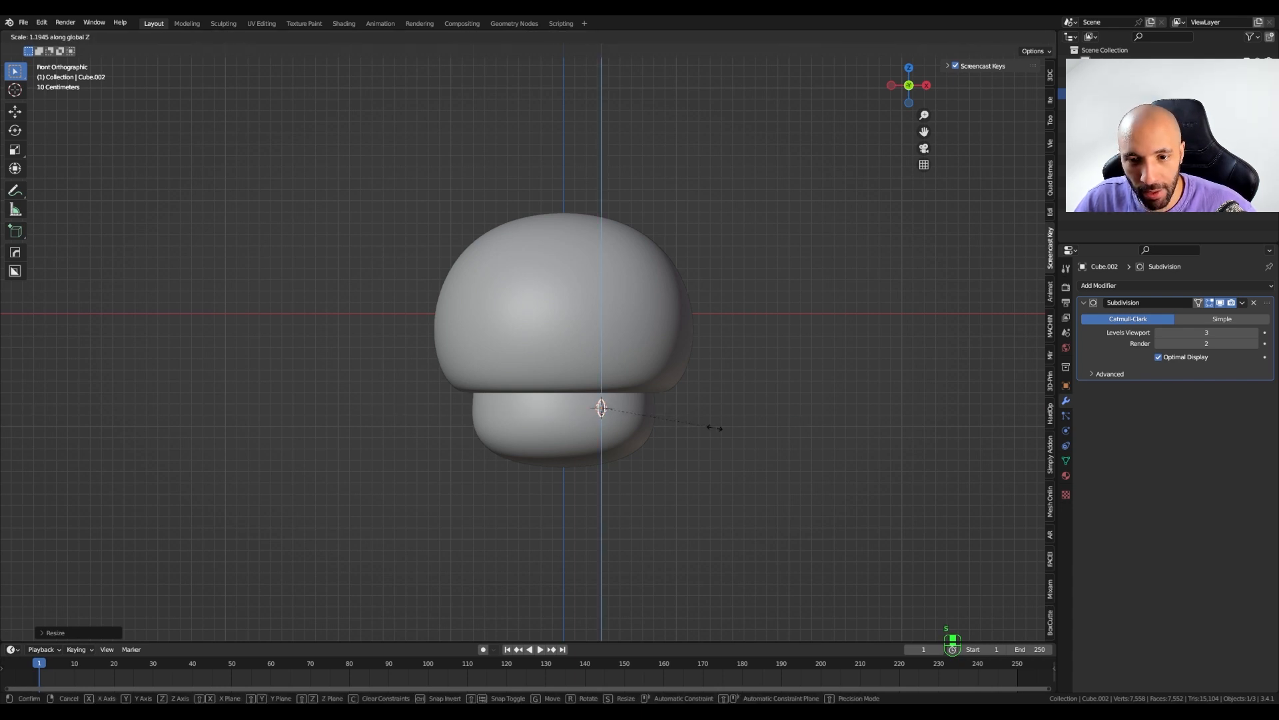
click(818, 456)
- Move the small oval down about 0.04 m along Z on the front of the lower body
scroll(641, 439, up, 3)
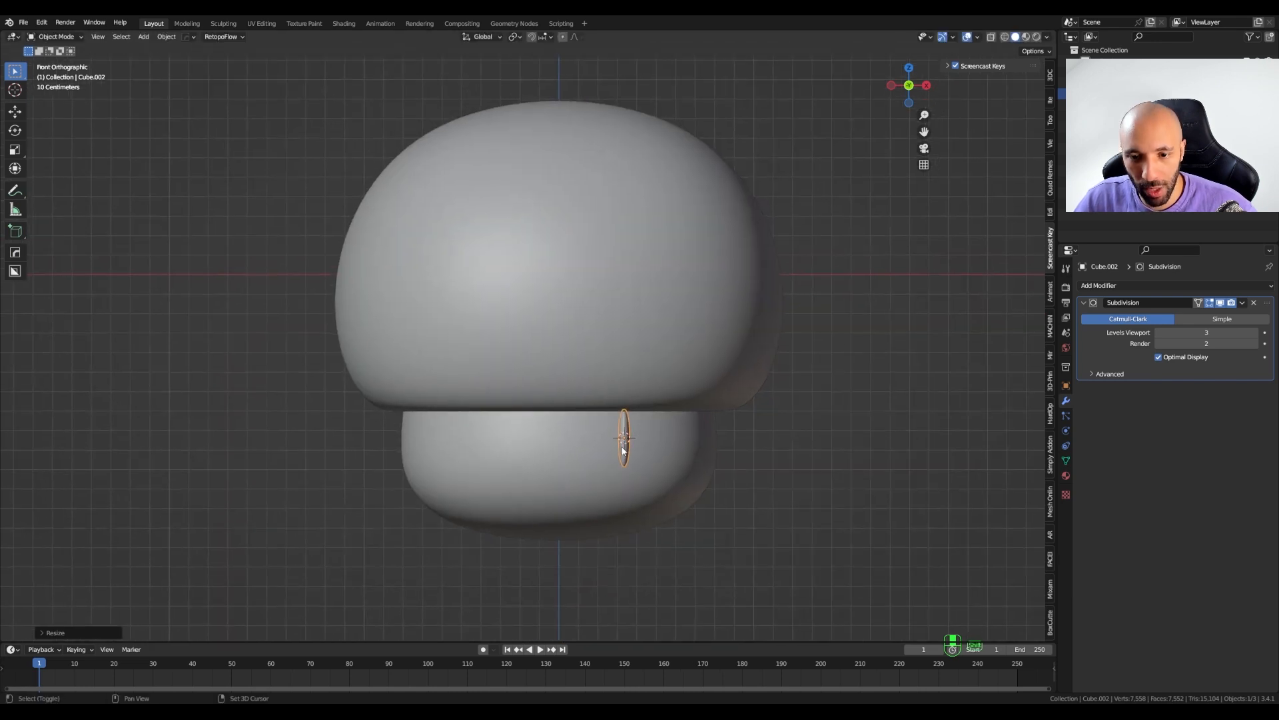
key(g)
key(z)
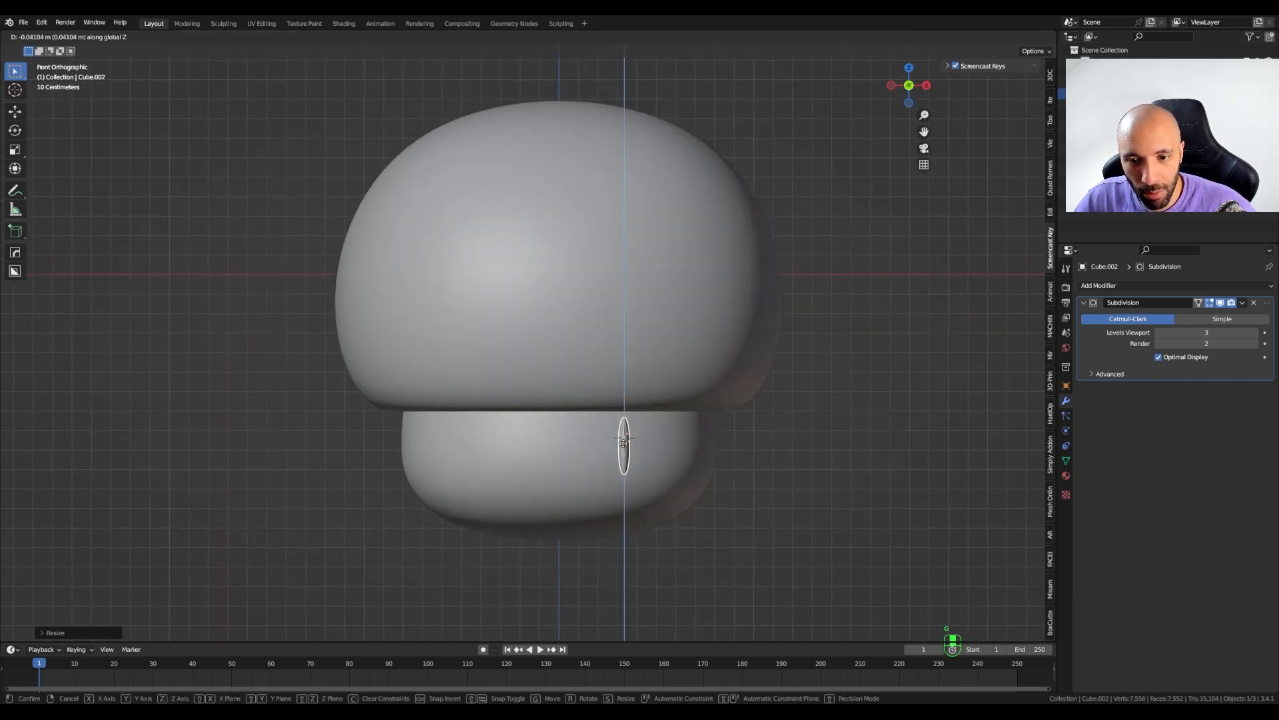
click(662, 457)
- In the right orthographic view, flatten the small oval along Y into a thin disc
key(KP_3)
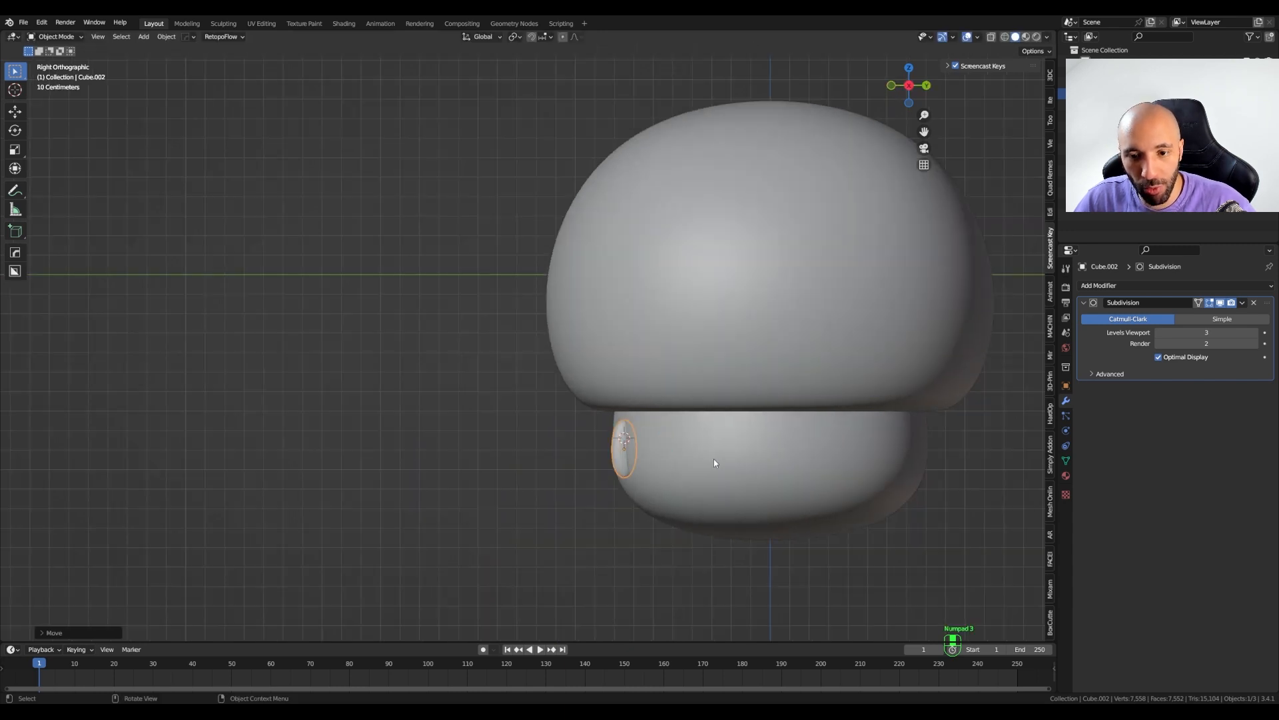
scroll(714, 459, up, 2)
key(s)
key(y)
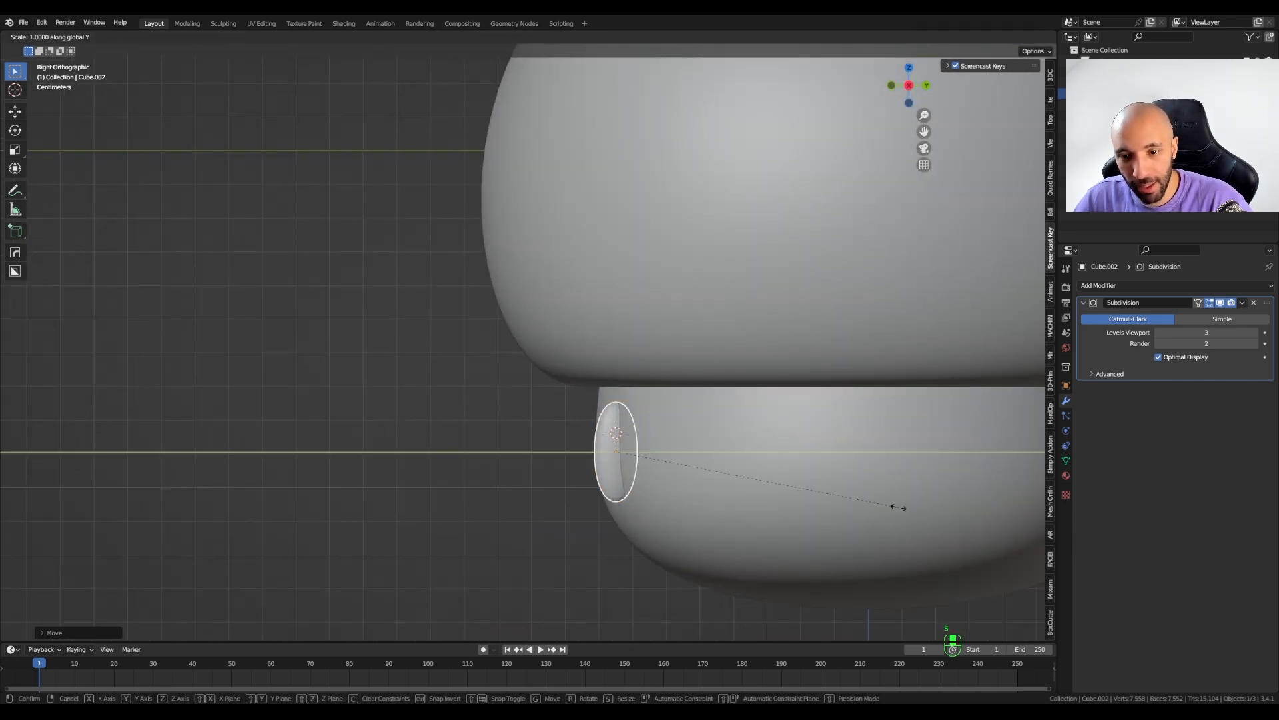
click(699, 466)
- Tilt the oval disc about -2° in the side view and rotate it around its local Z axis to follow the body's curve
shift+middle_drag(677, 473, 518, 417)
scroll(487, 410, up, 2)
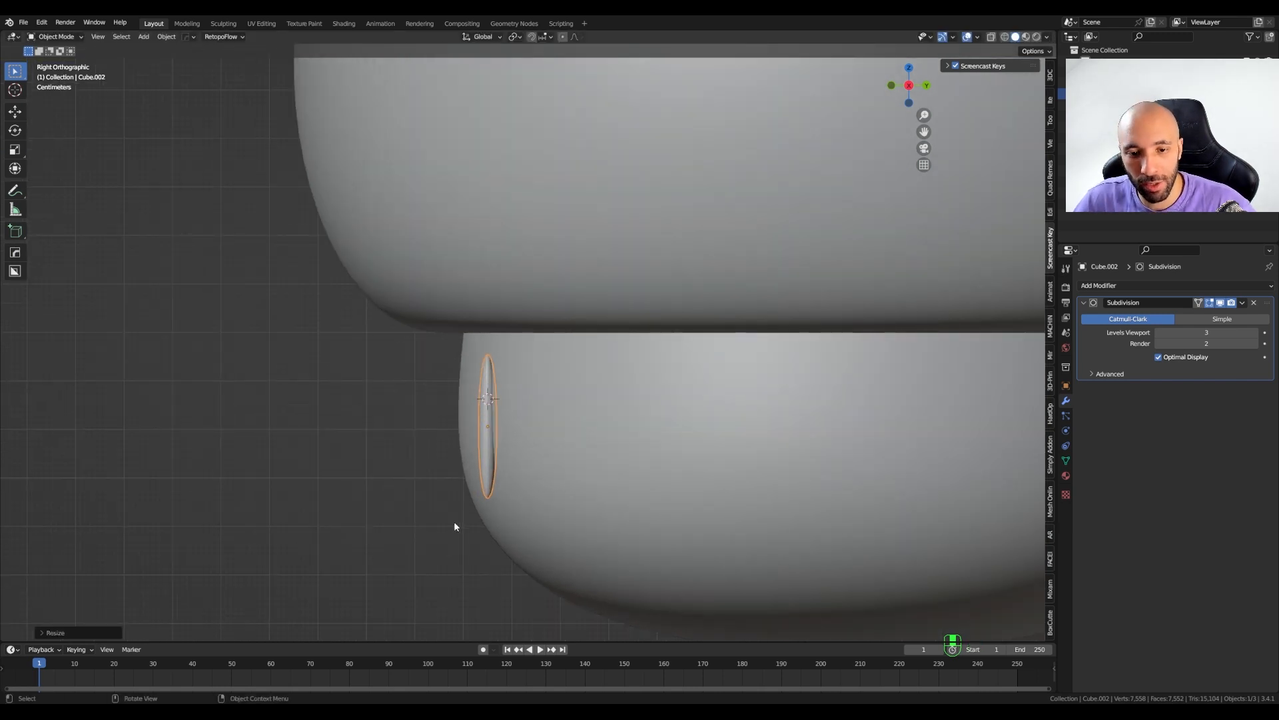
key(r)
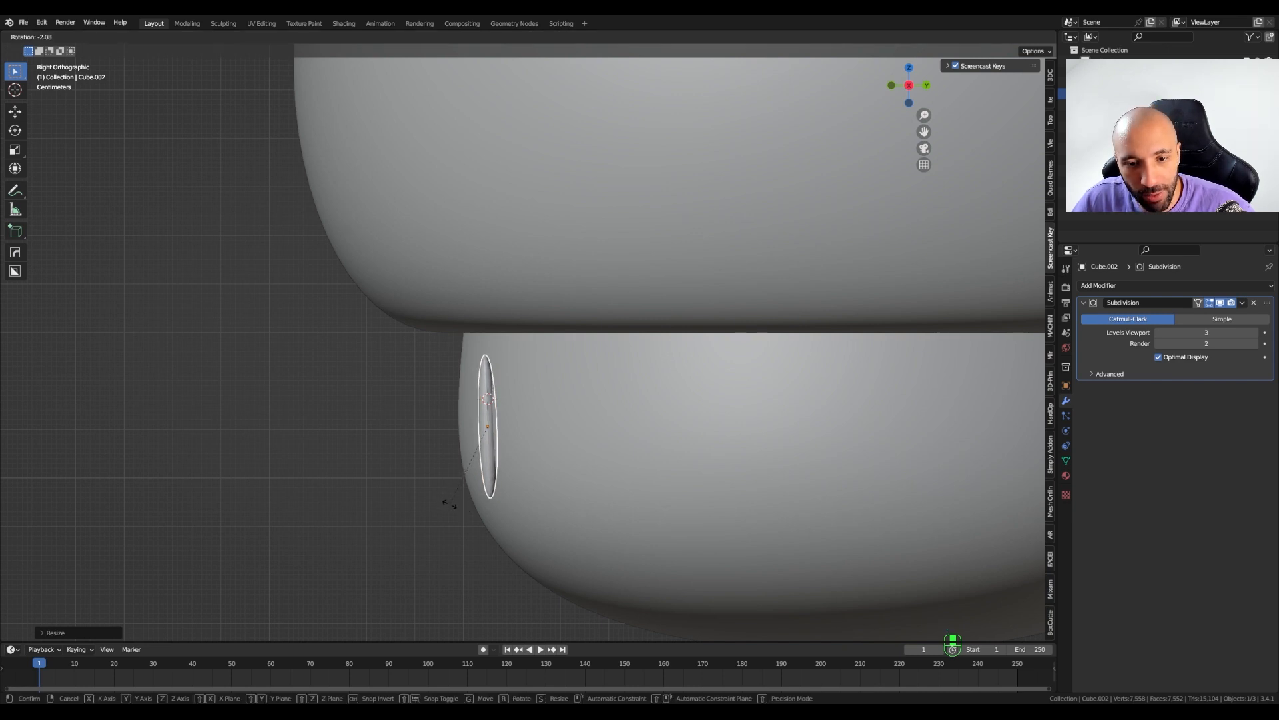
click(450, 503)
scroll(451, 507, down, 1)
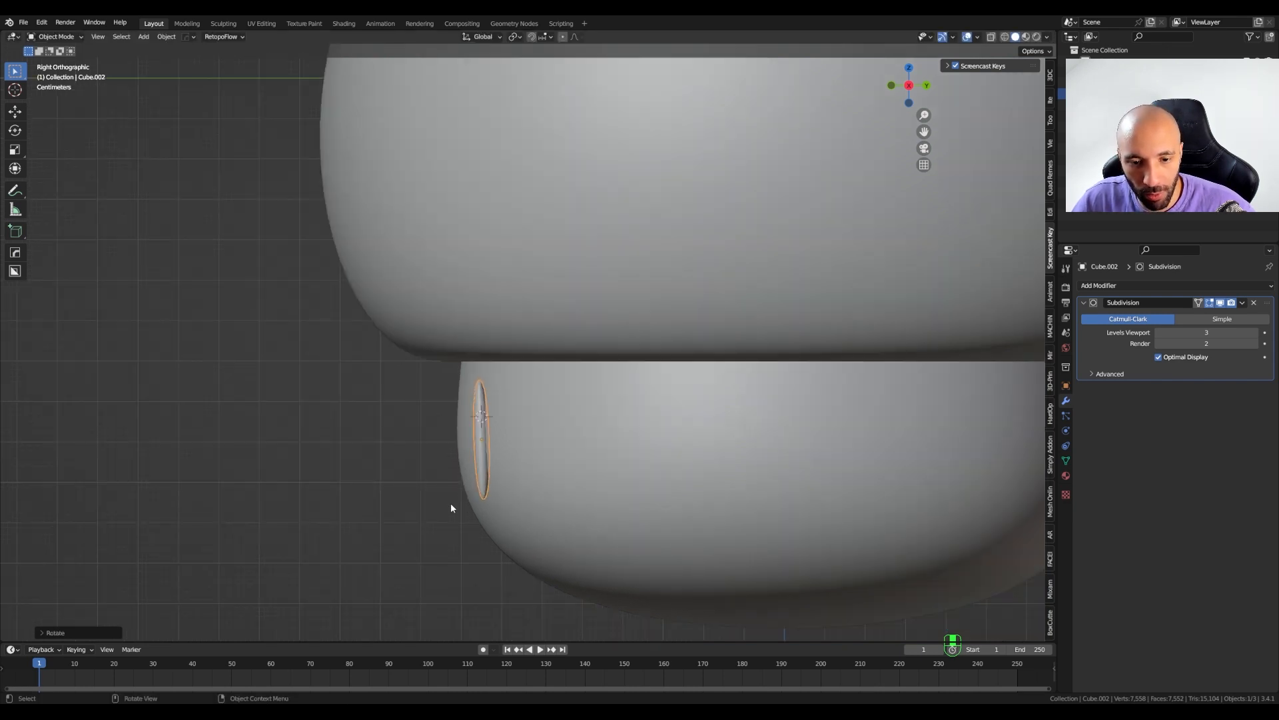
middle_drag(450, 508, 822, 417)
key(r)
key(z)
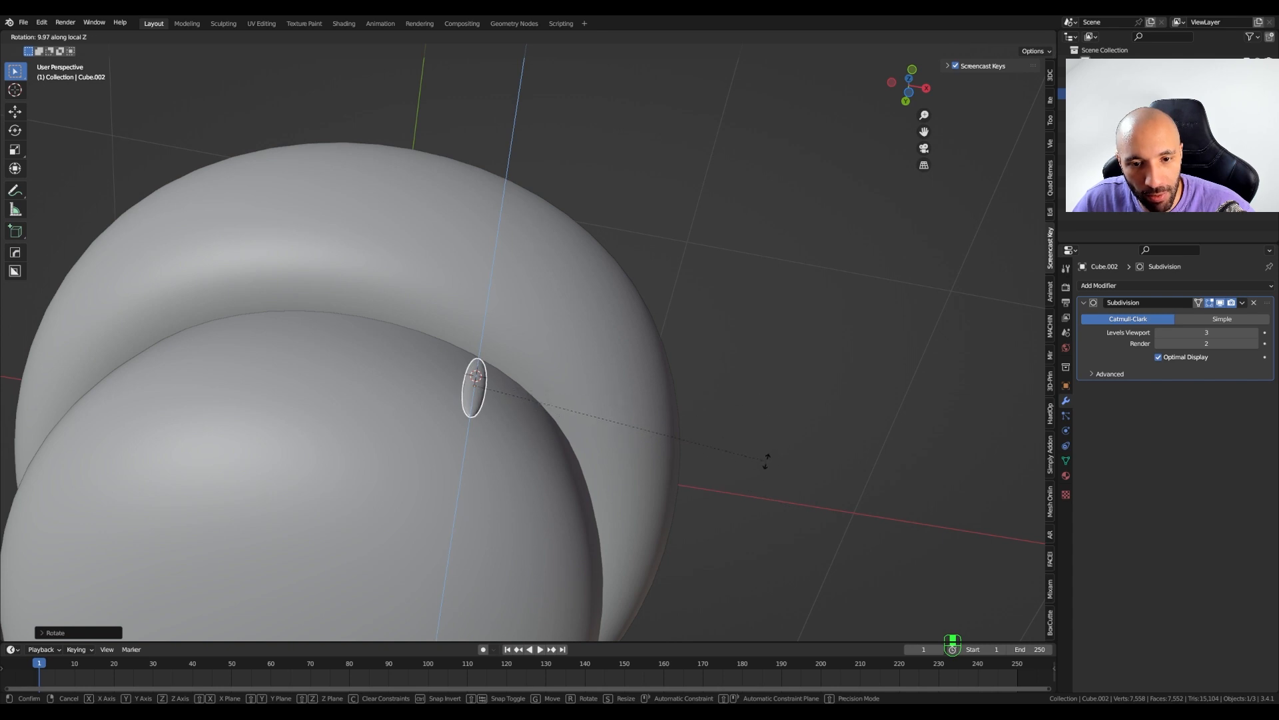
click(773, 493)
- Move the oval disc about 0.014 m along Y into the lower body and tilt it slightly further in the side view
middle_drag(773, 496, 295, 454)
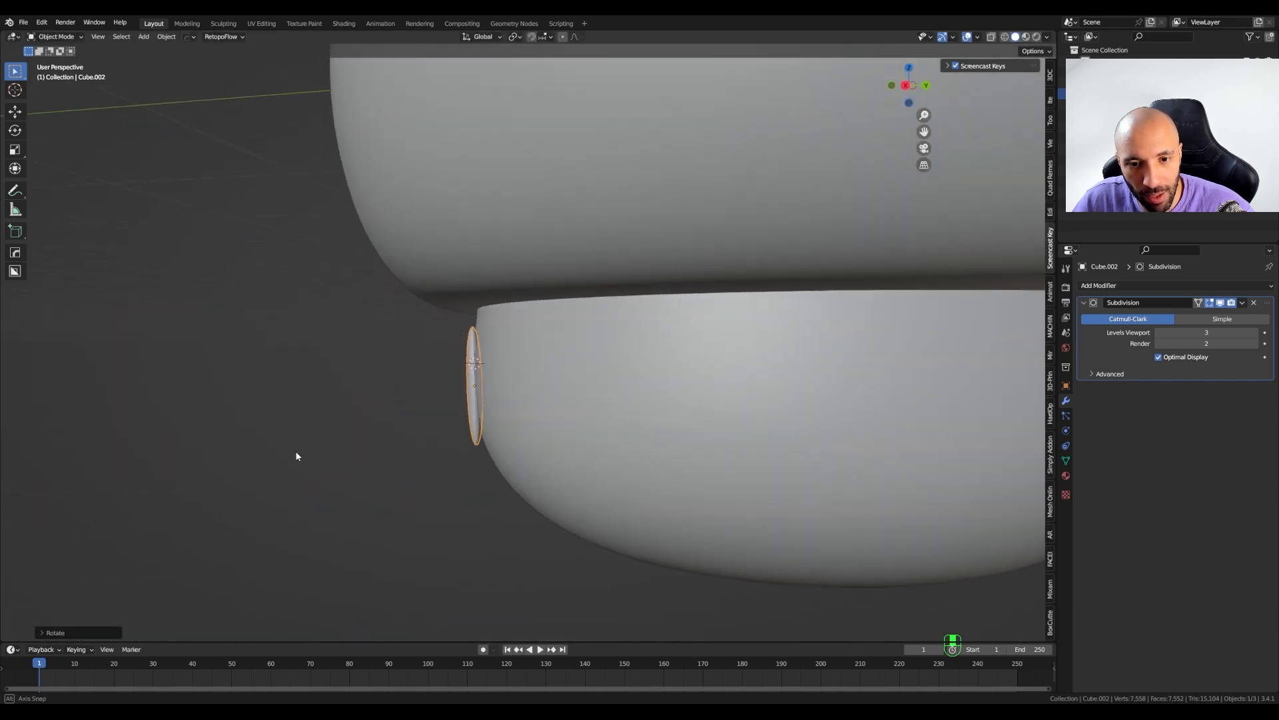
key(KP_3)
scroll(477, 365, up, 3)
shift+middle_drag(481, 385, 420, 331)
key(g)
key(y)
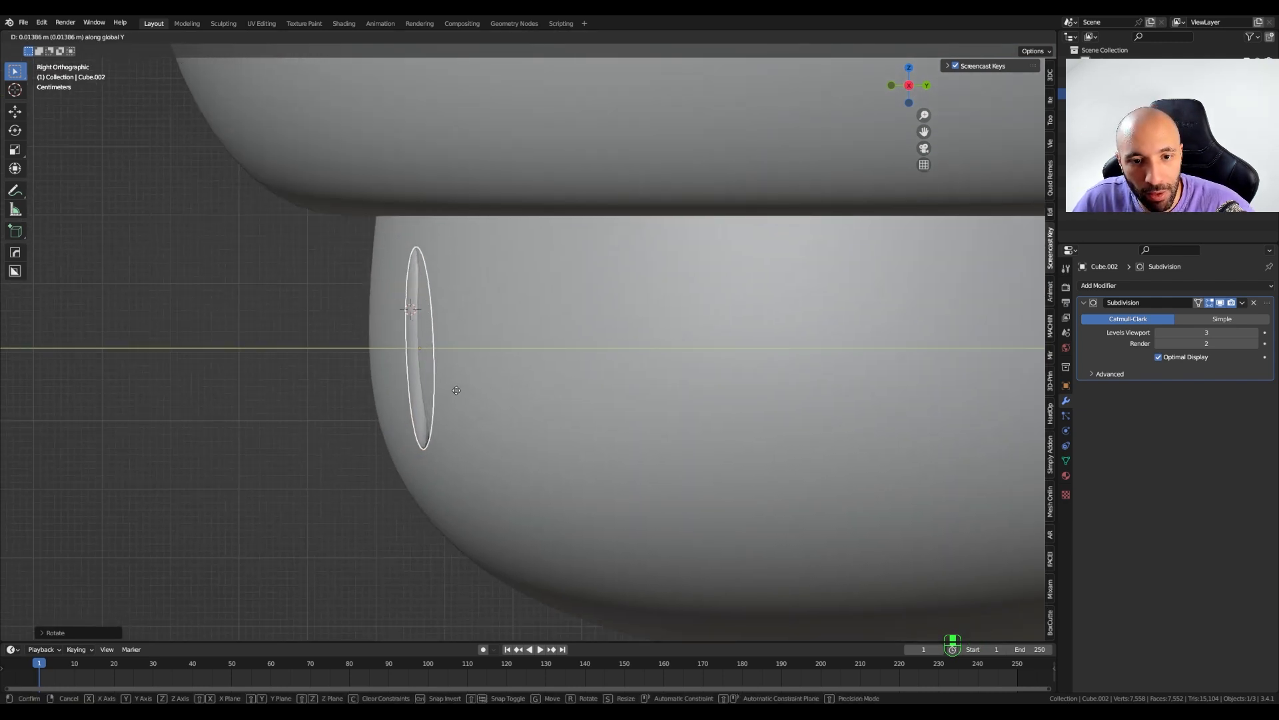
click(457, 392)
key(r)
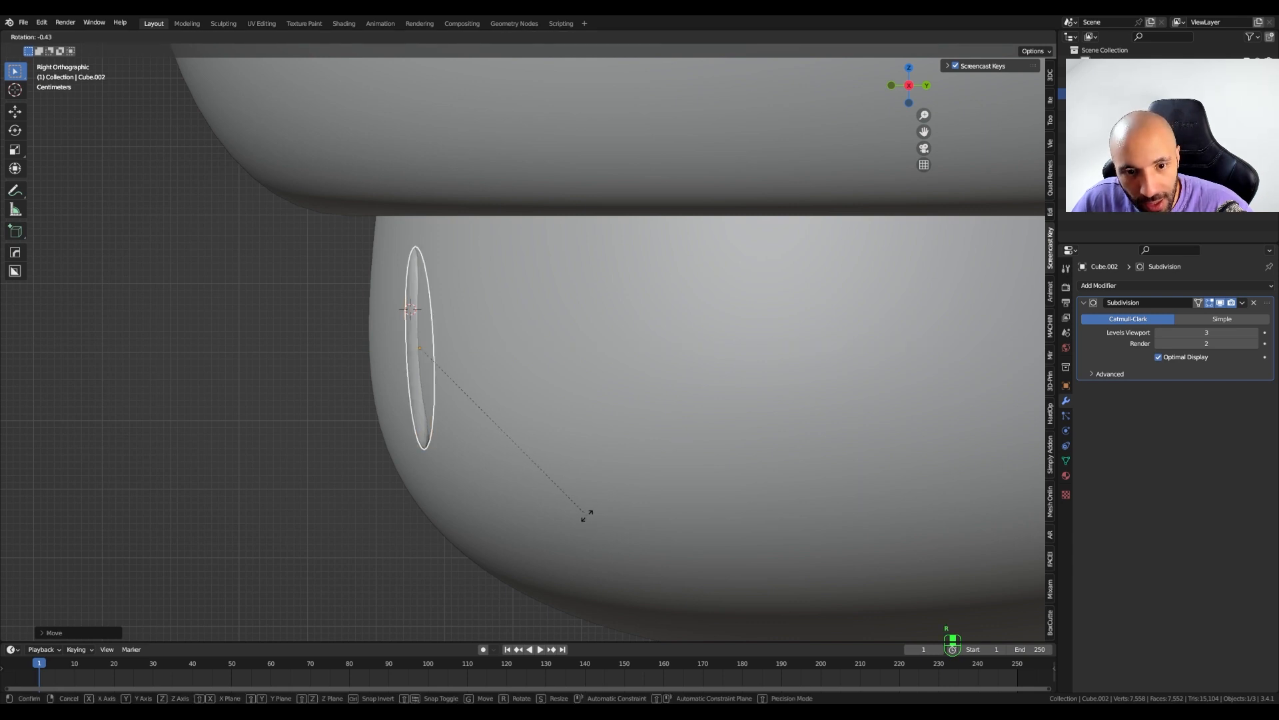
click(595, 511)
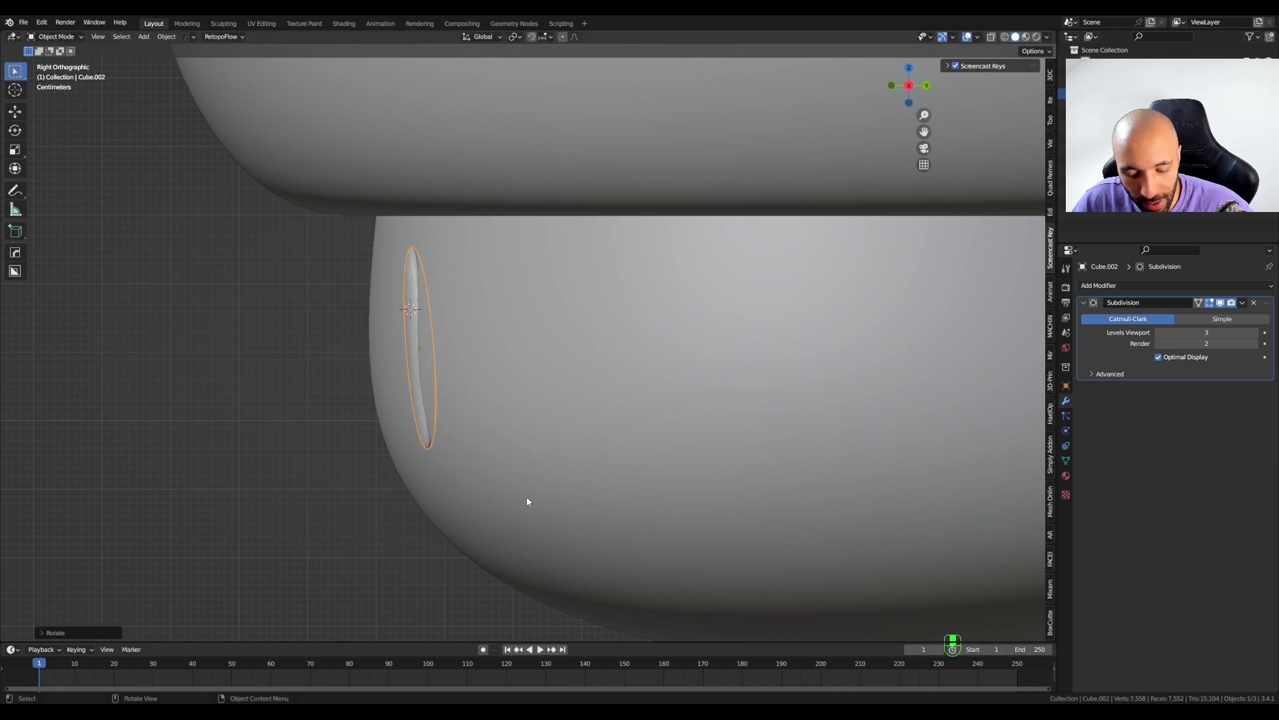
- In the front view, rotate the oval disc around the global Z axis to align with the lower body's surface
key(KP_1)
scroll(497, 451, down, 4)
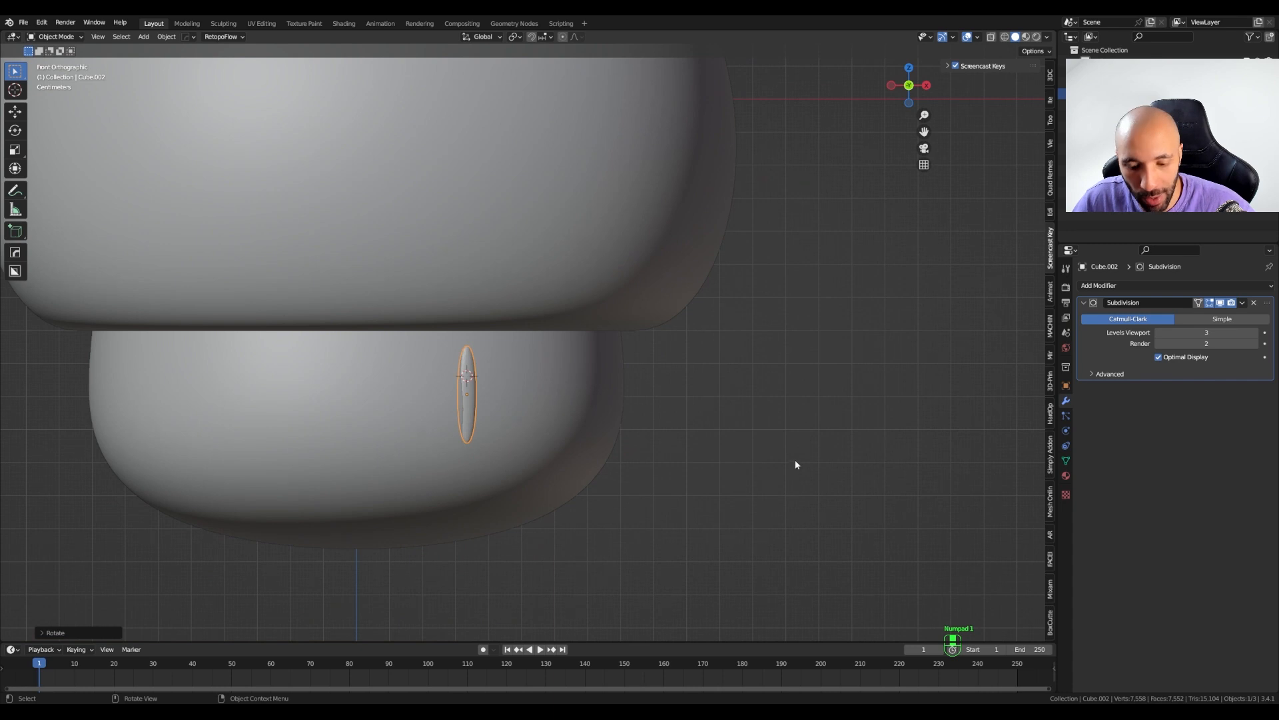
key(r)
key(z)
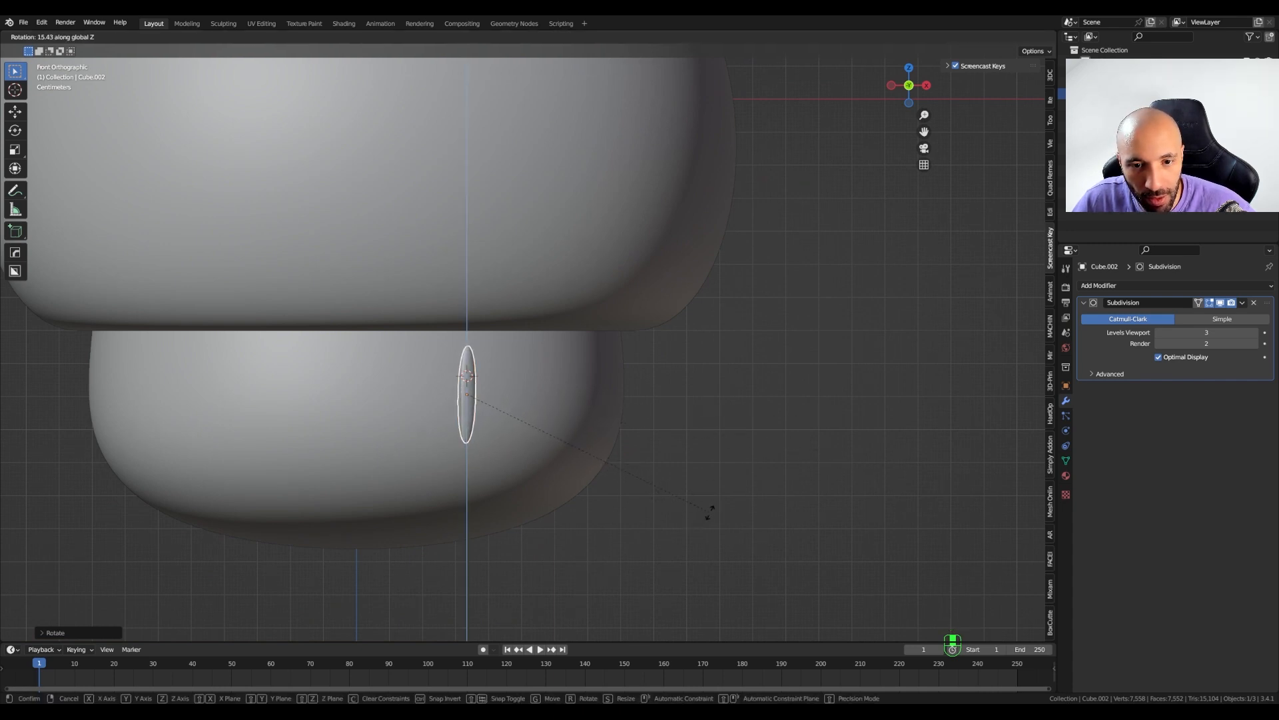
click(693, 529)
- Reselect the oval disc on the lower body and scale it down slightly along Z, ending in the right orthographic view
middle_drag(693, 529, 377, 393)
click(386, 397)
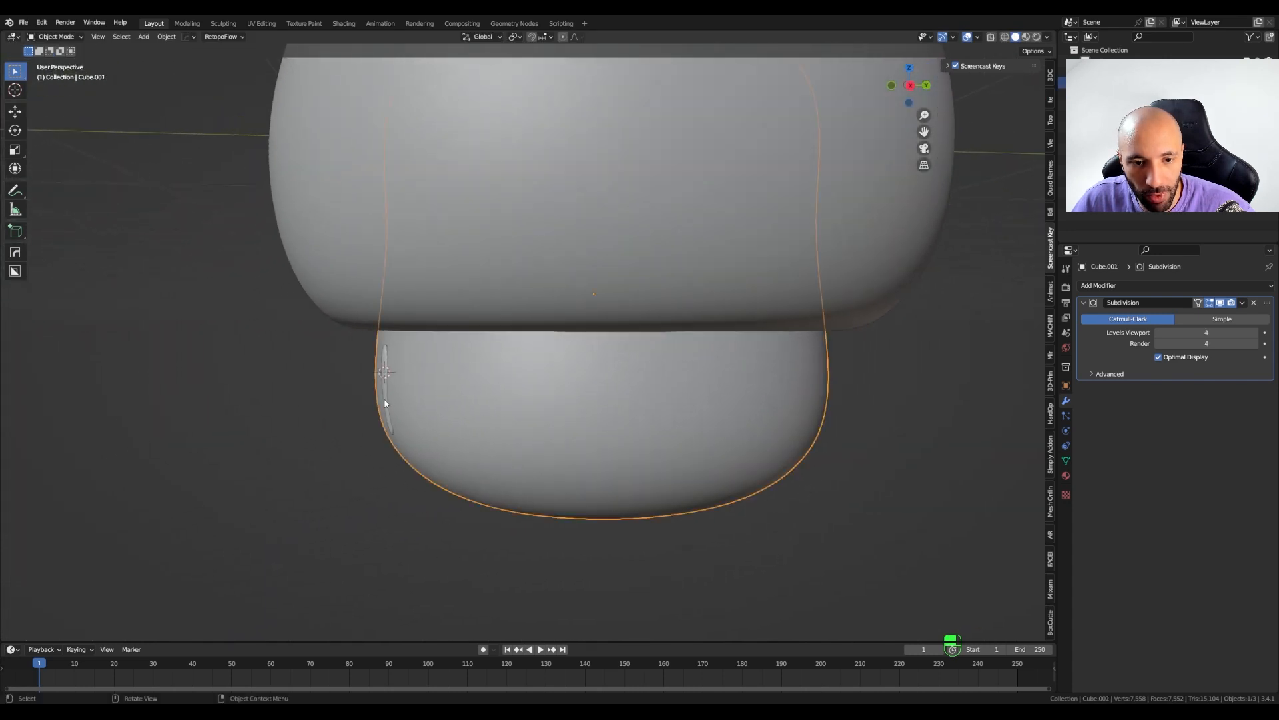
click(385, 397)
scroll(386, 399, up, 2)
key(s)
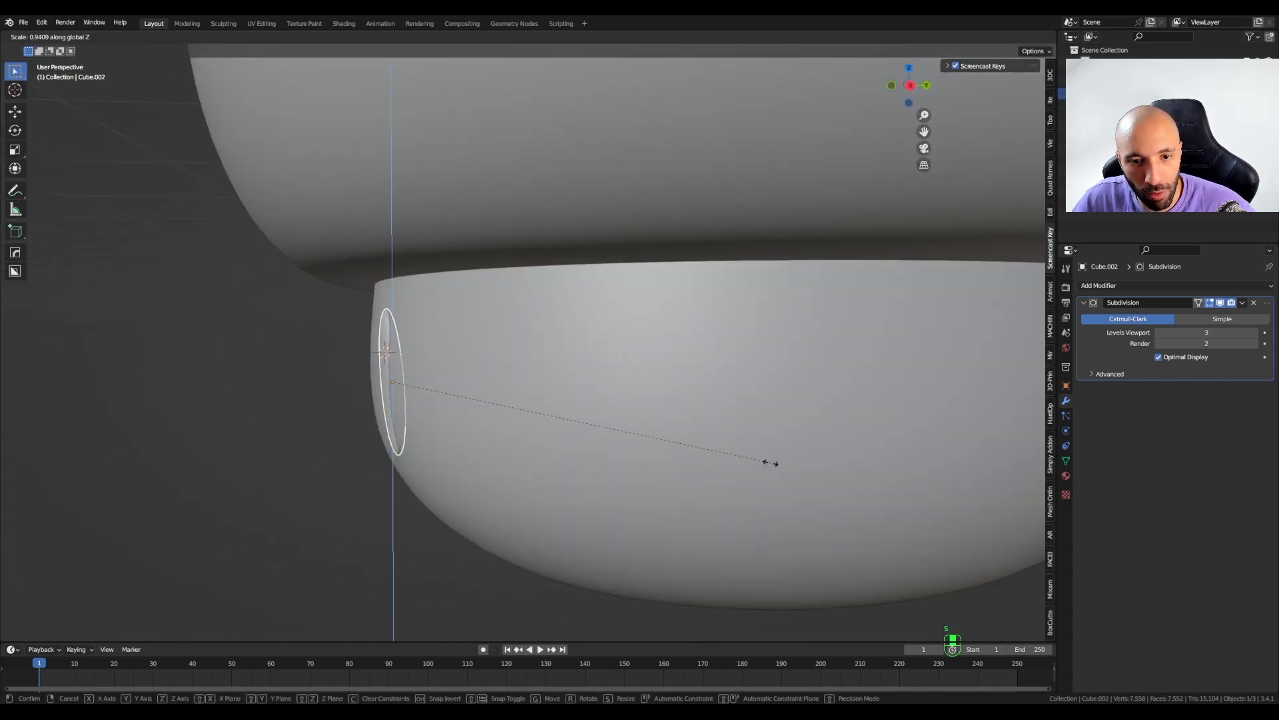
click(654, 473)
middle_drag(655, 474, 434, 423)
key(KP_3)
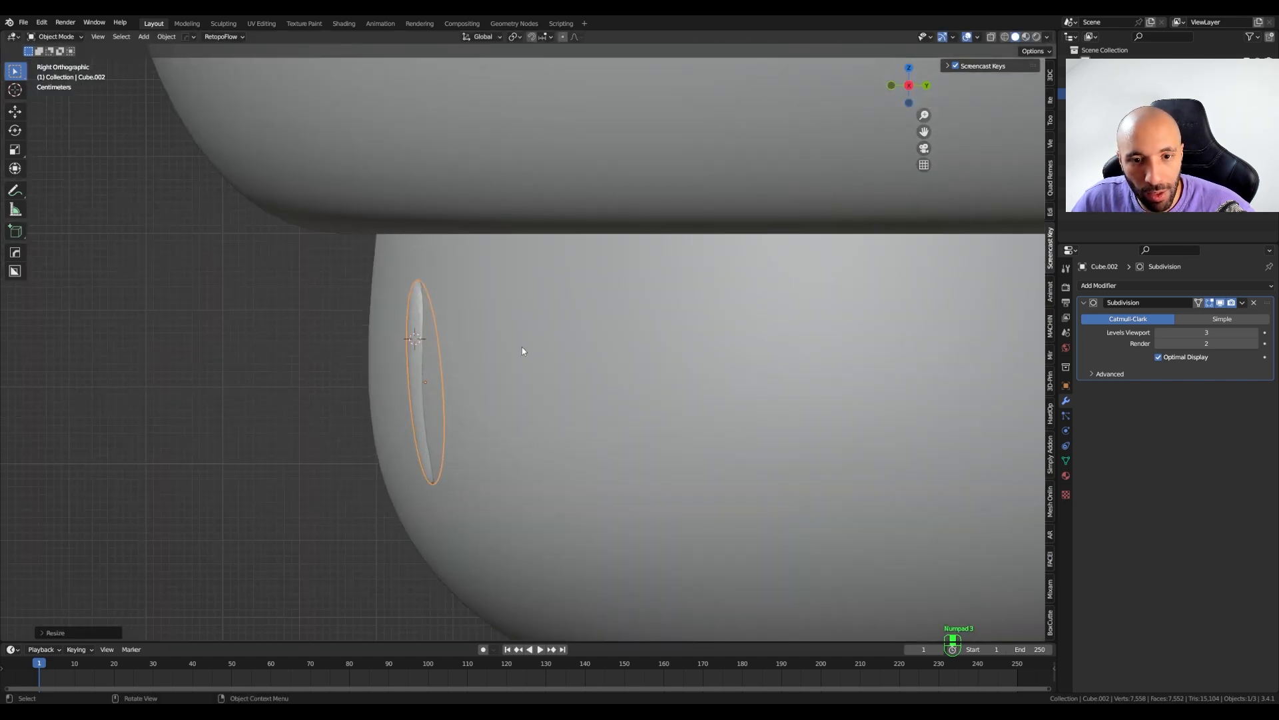
- Rotate the oval eye about 1.3° in the side view to follow the curve of the lower body
key(r)
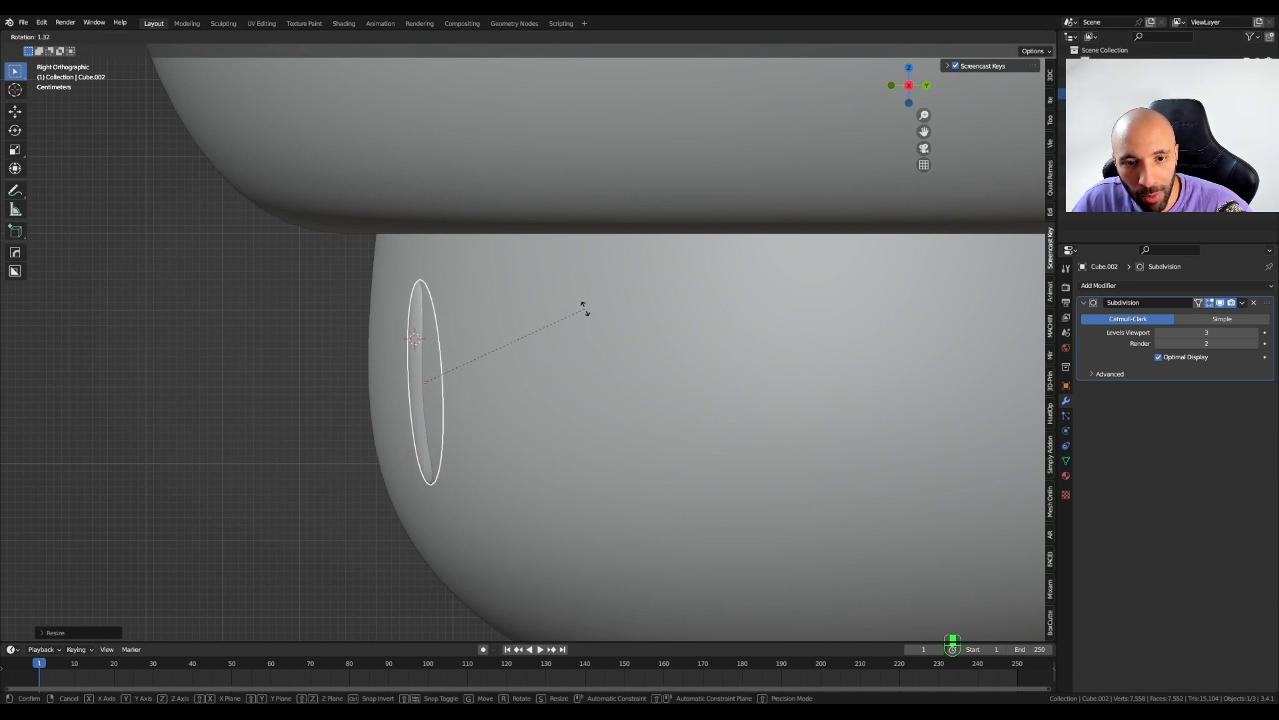
click(585, 309)
scroll(435, 385, down, 4)
middle_drag(435, 385, 568, 406)
- In the front view, widen the oval eye slightly along the global X axis
key(KP_1)
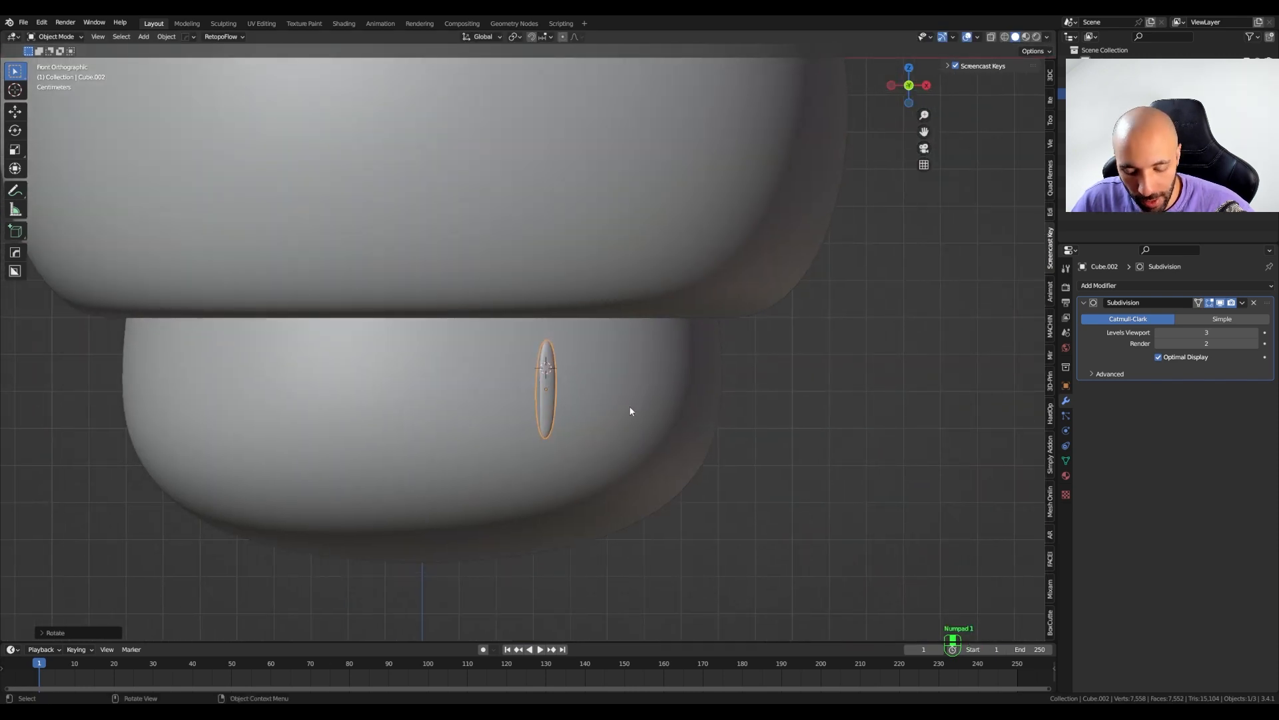
key(s)
key(x)
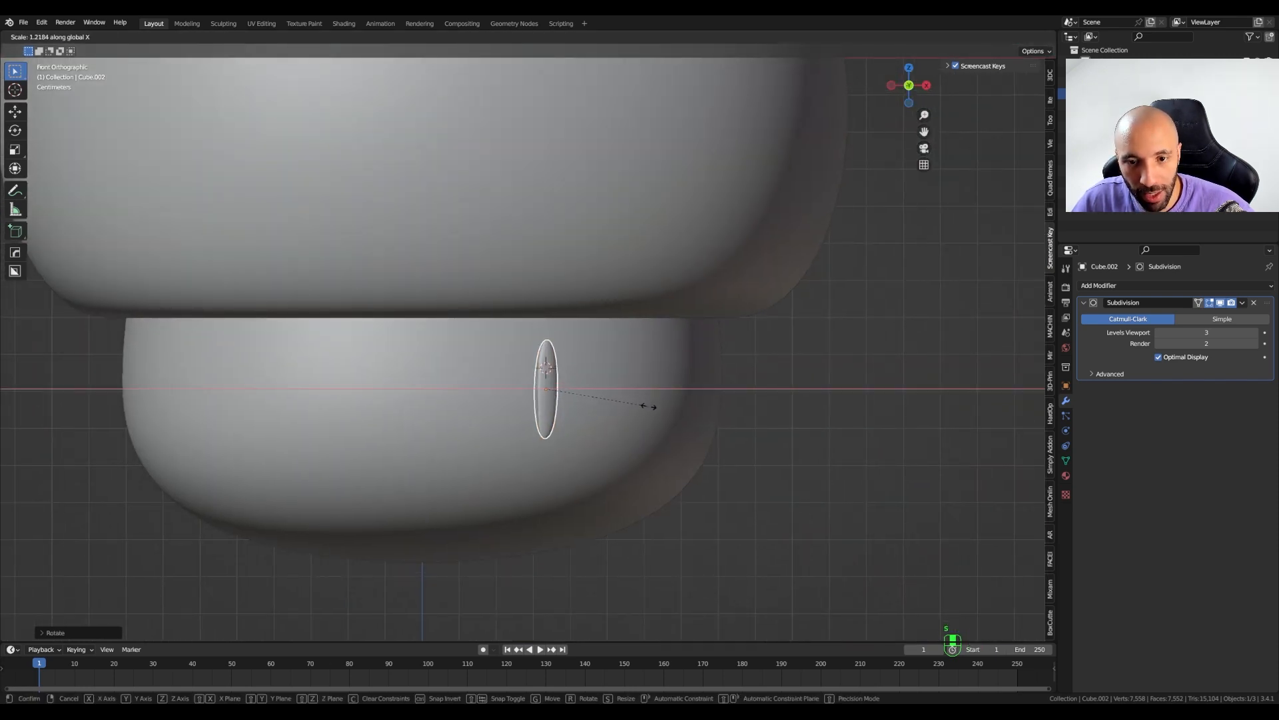
click(643, 405)
middle_drag(644, 405, 565, 463)
key(KP_1)
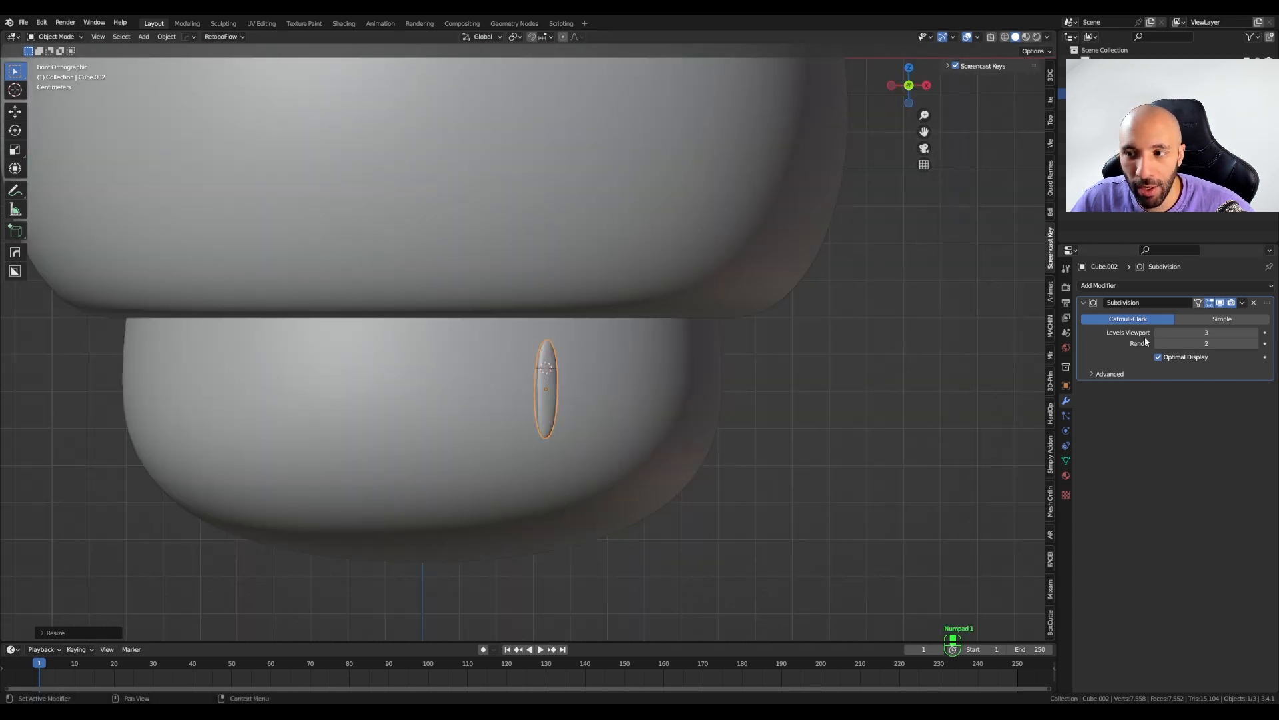
- Add a Mirror modifier on the X axis to the eye, using the lower body (Cube.001) as the mirror object
click(1109, 287)
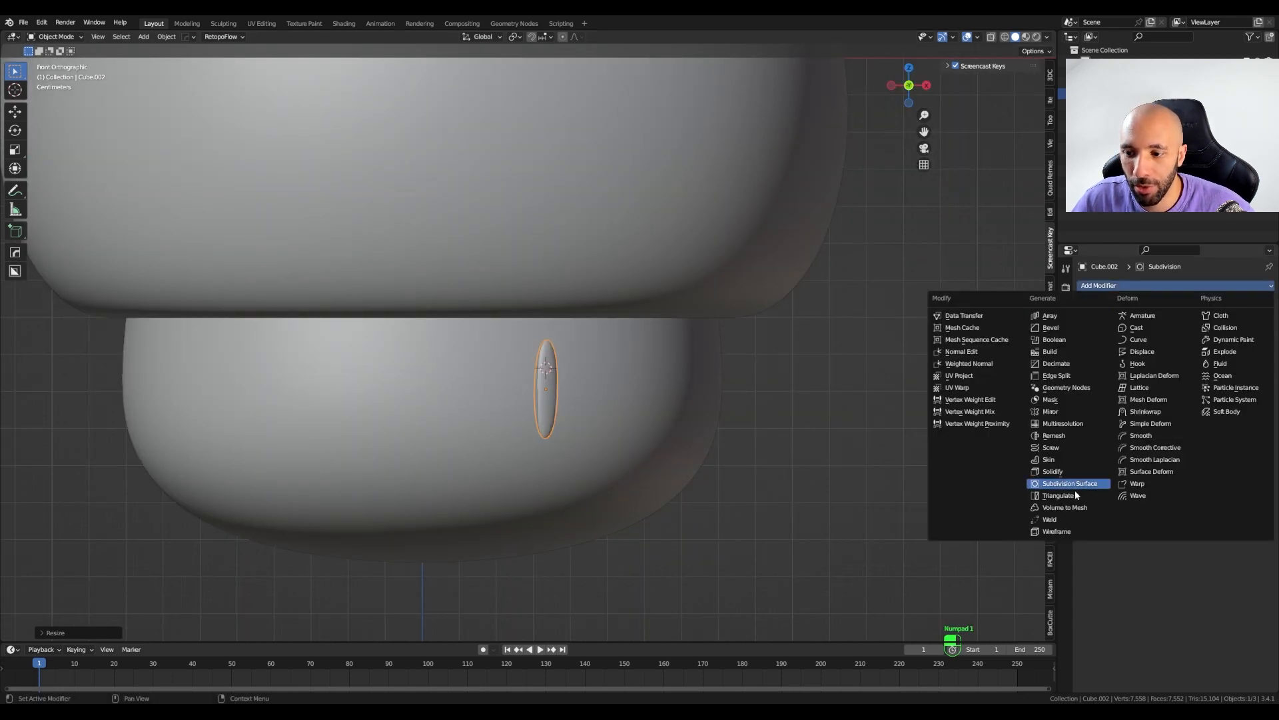
click(1070, 413)
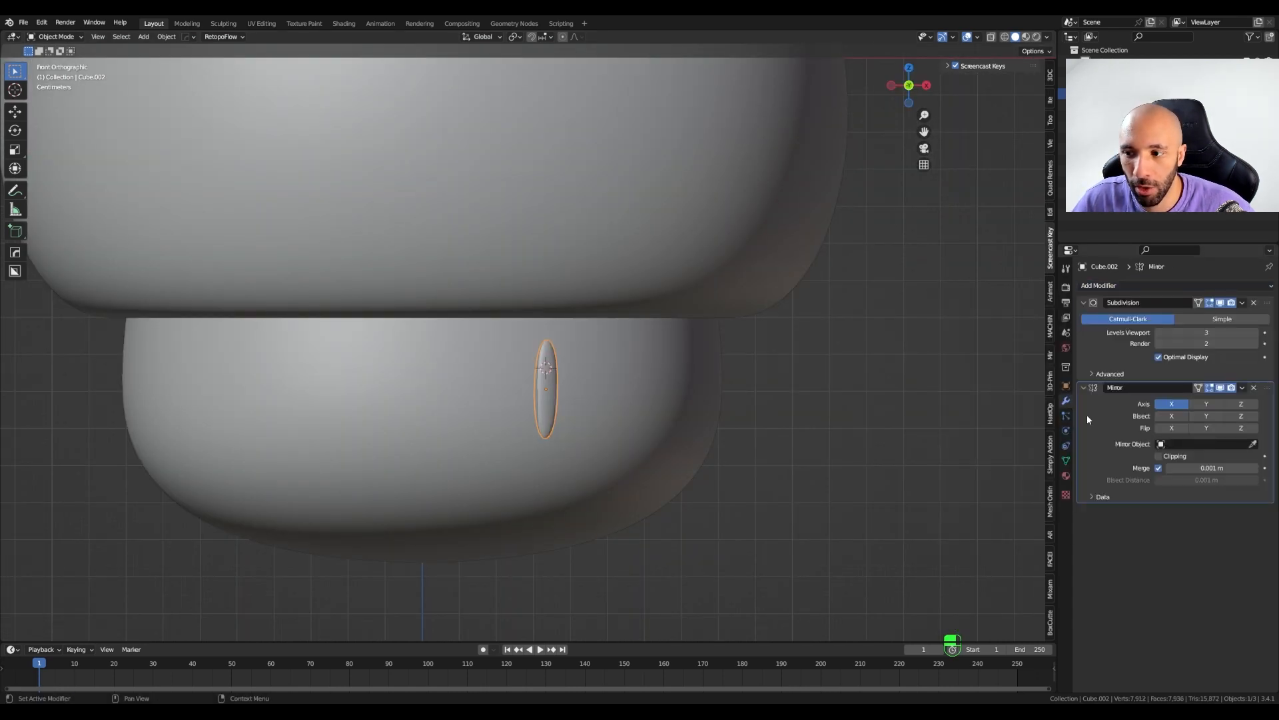
click(1253, 445)
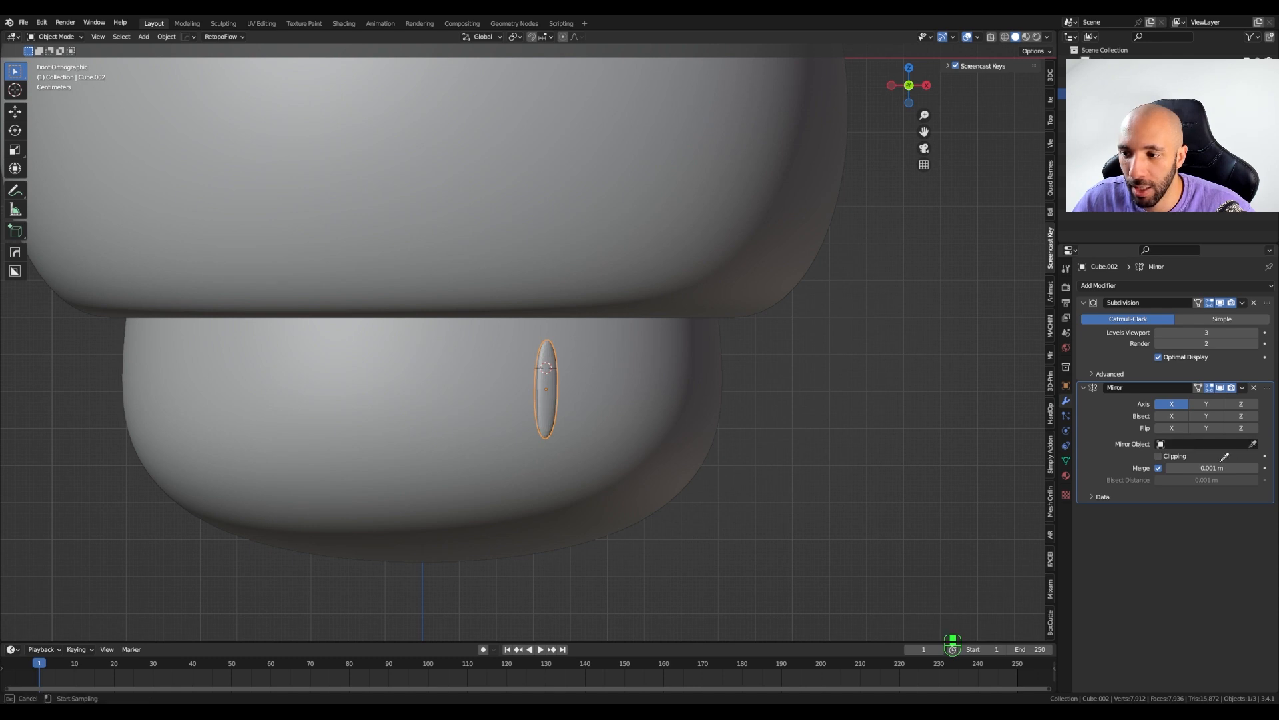
click(445, 456)
scroll(476, 451, down, 3)
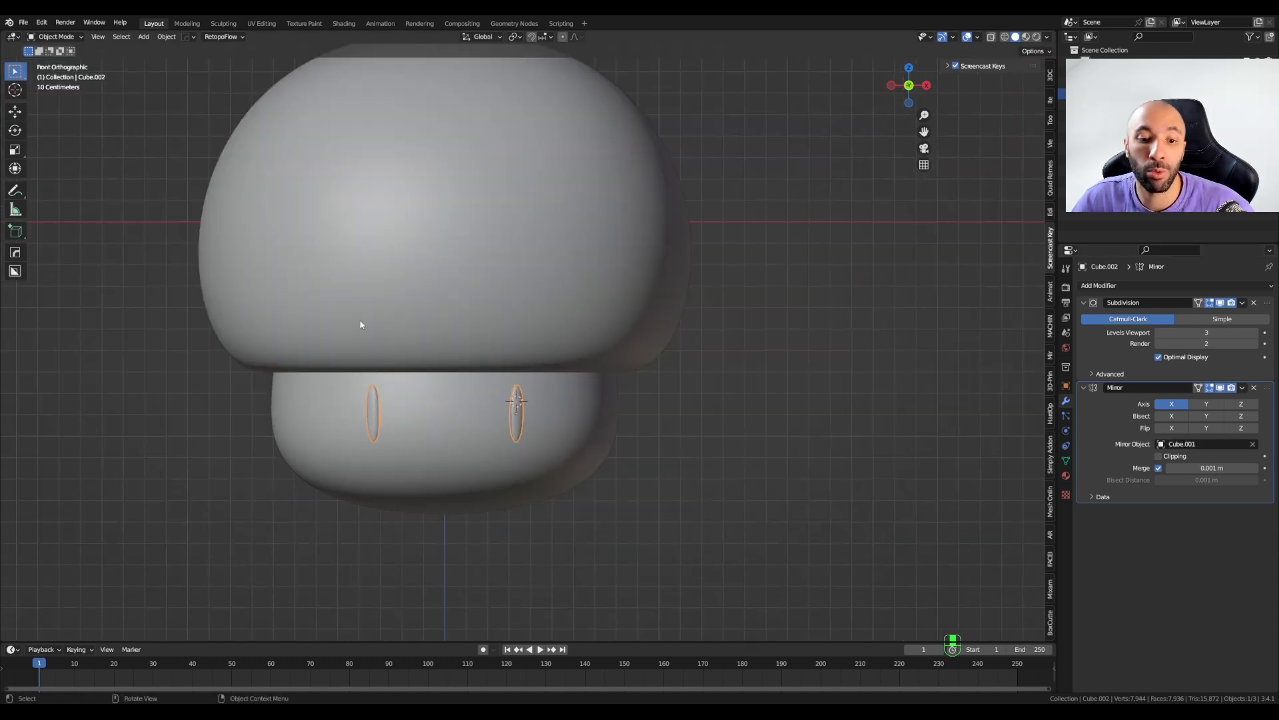
scroll(527, 447, up, 2)
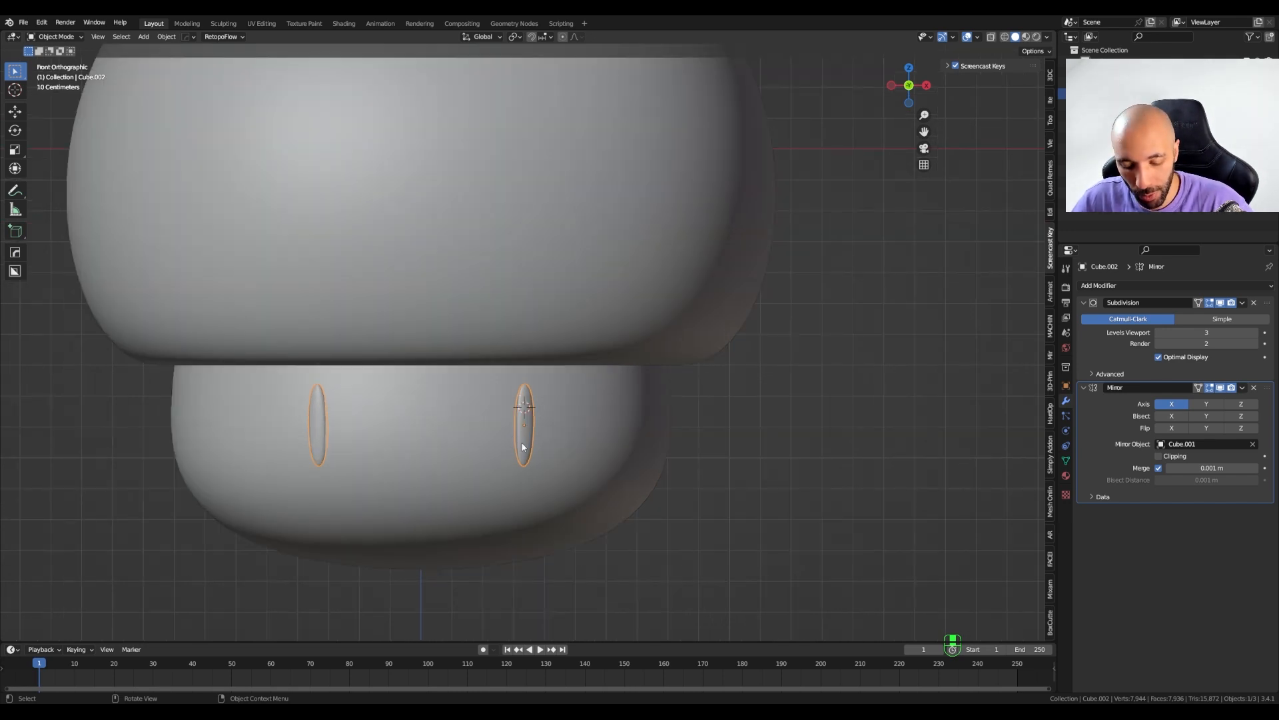
- Duplicate the eye in the side view, place the copy over its upper part and scale it down to about 0.3 as a highlight
key(KP_3)
scroll(417, 420, up, 4)
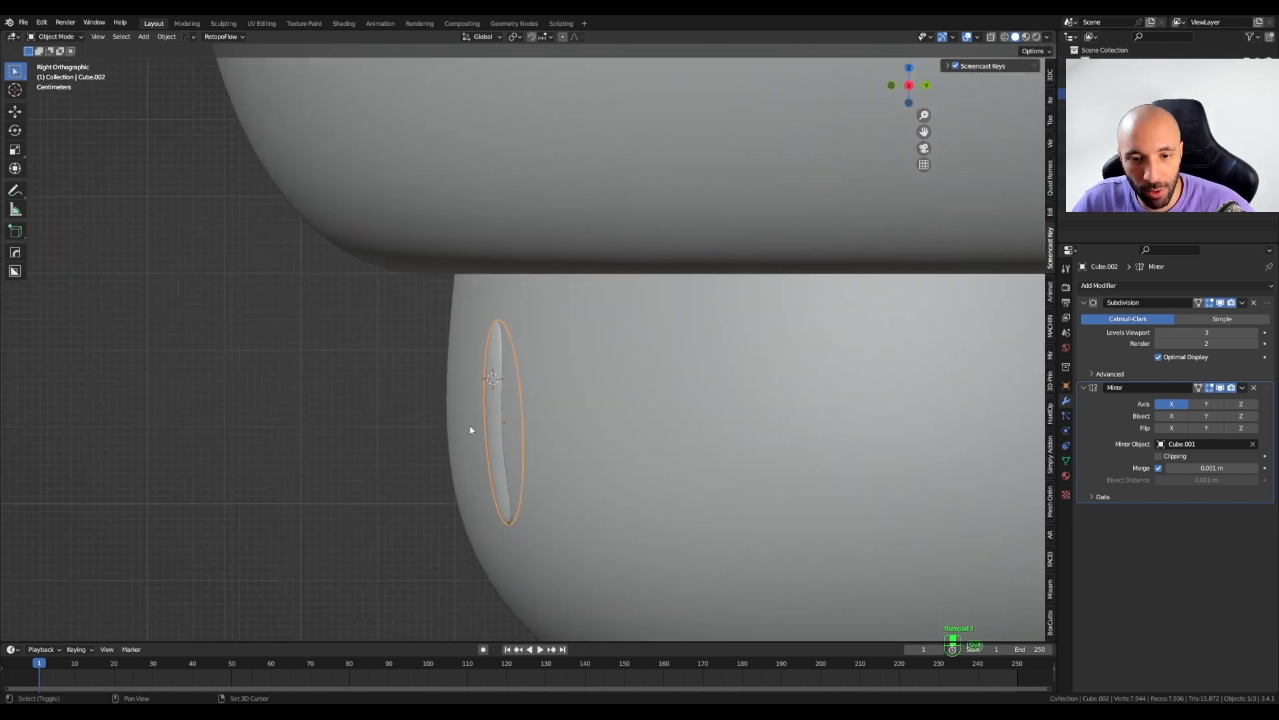
key(shift+d)
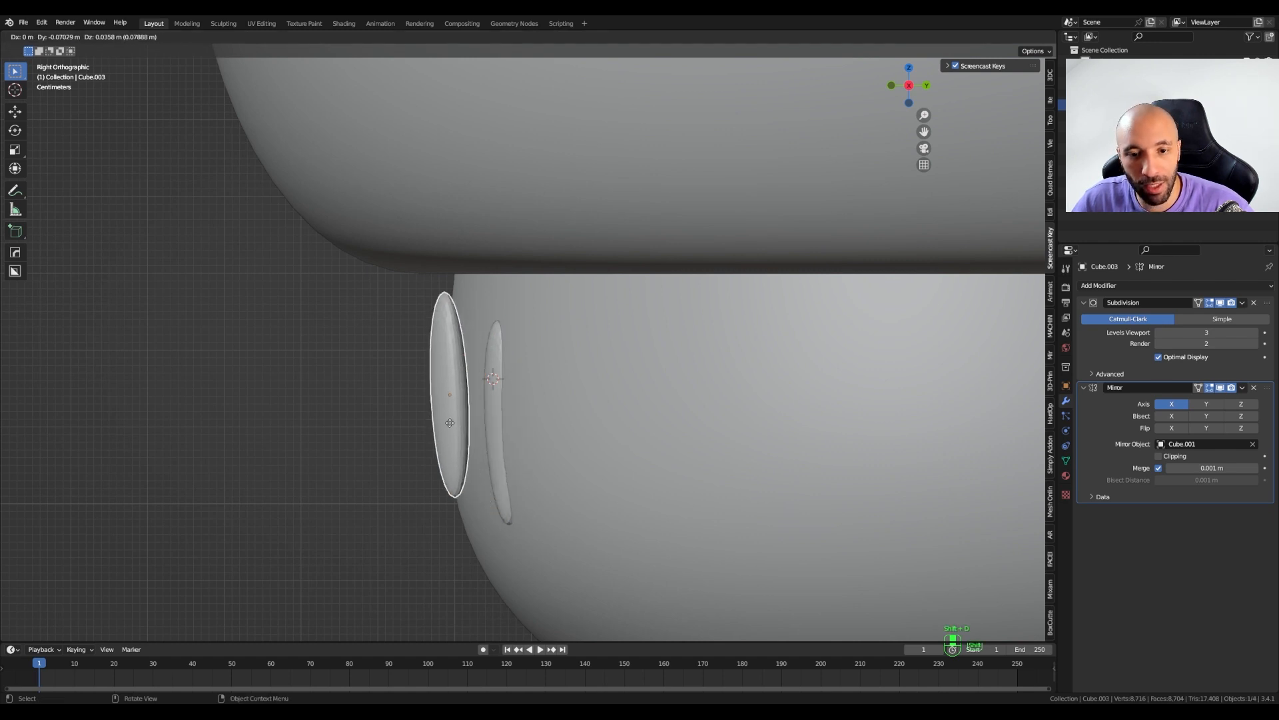
click(492, 378)
key(s)
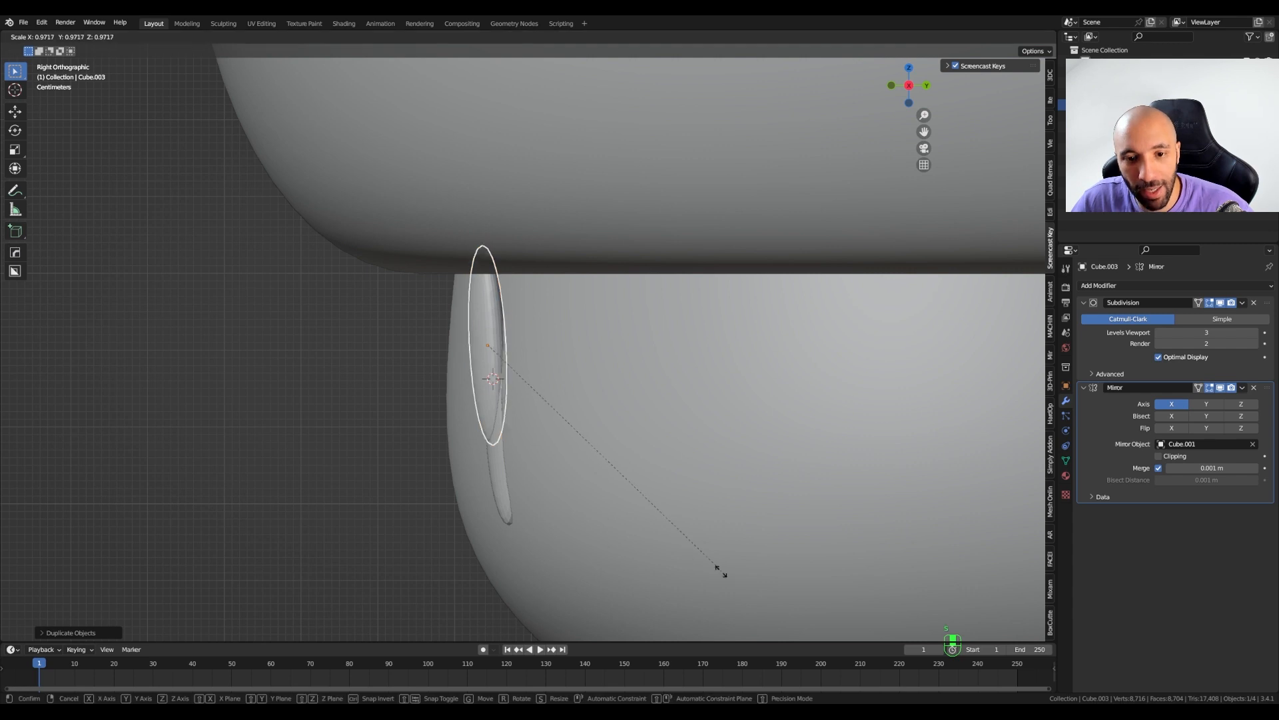
click(537, 427)
- Rotate the small highlight about 12° in the side view, shift it onto the eye's upper front surface and tilt it back about 2°
scroll(476, 373, up, 1)
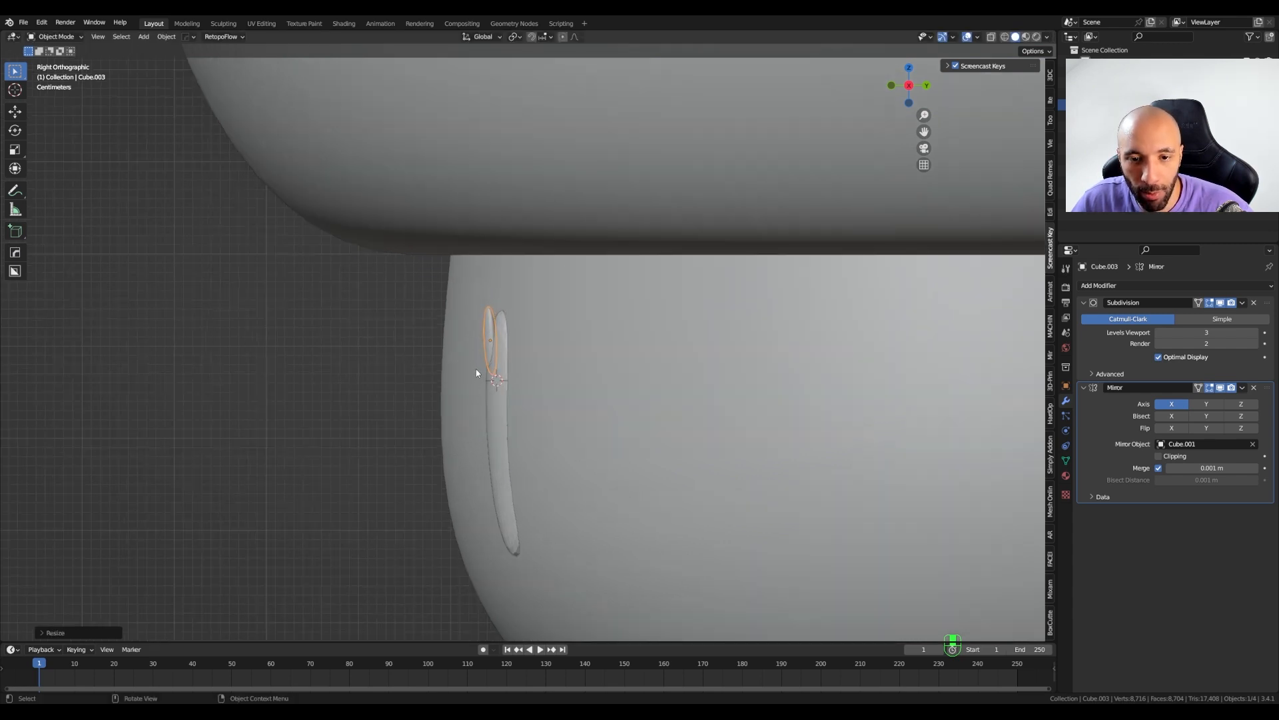
key(r)
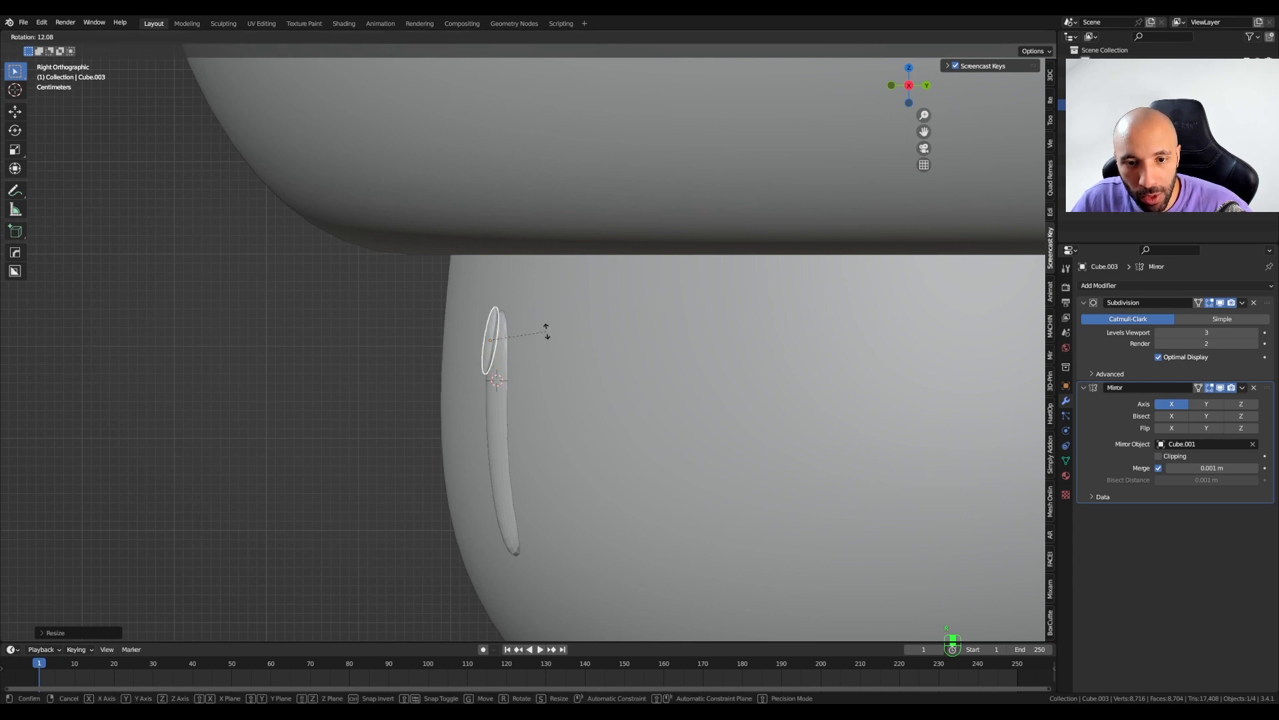
click(547, 335)
key(g)
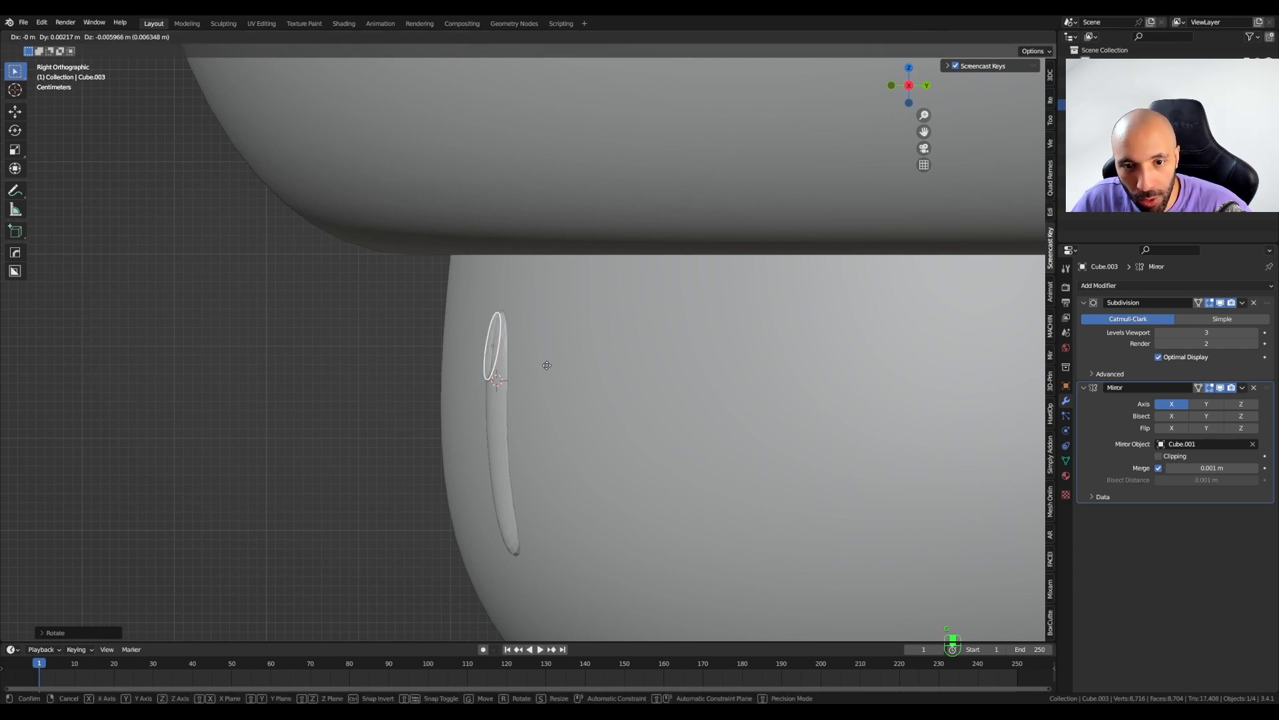
click(552, 388)
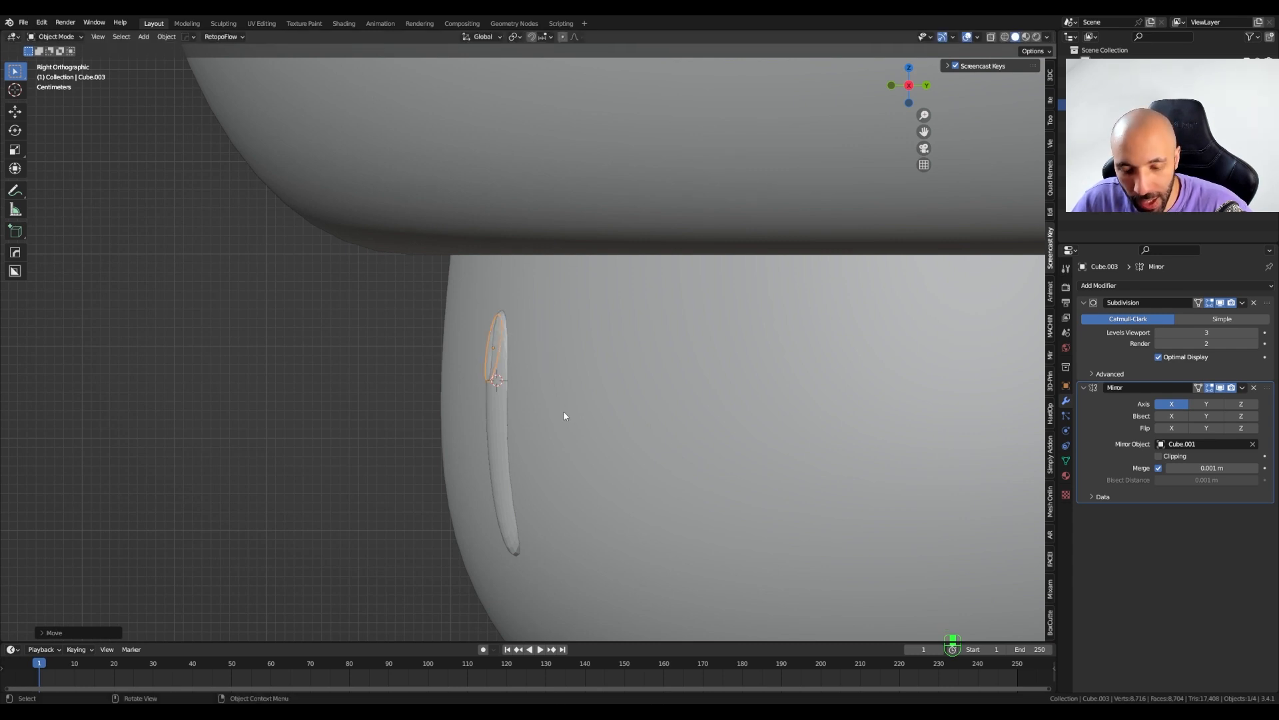
key(r)
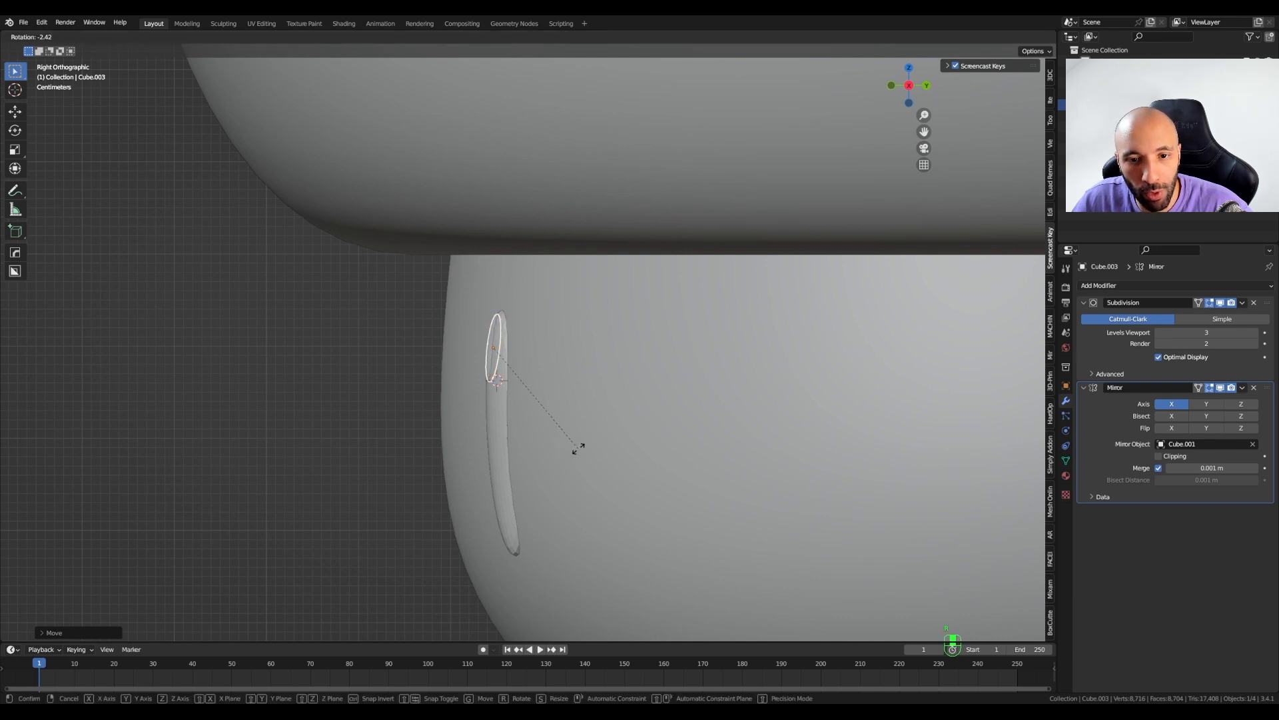
click(581, 448)
- In the front view, move the highlight slightly down and outward within the upper part of the eye
key(KP_1)
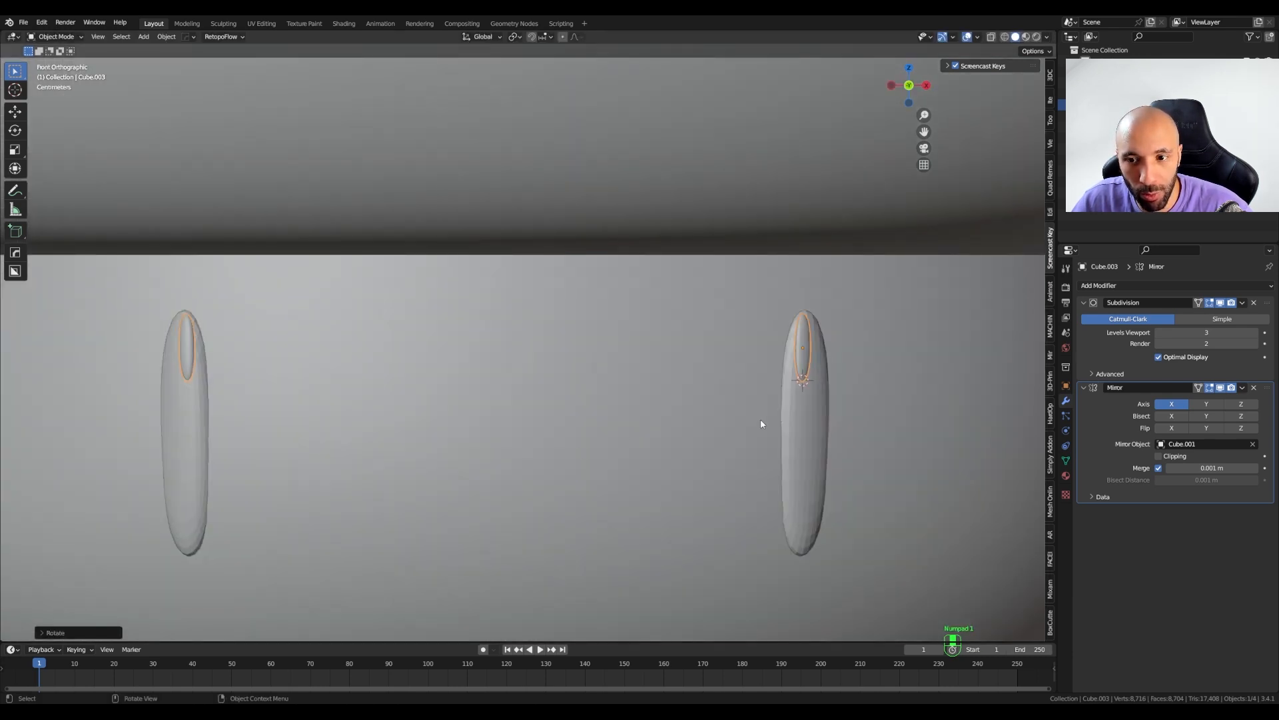
shift+middle_drag(761, 420, 719, 421)
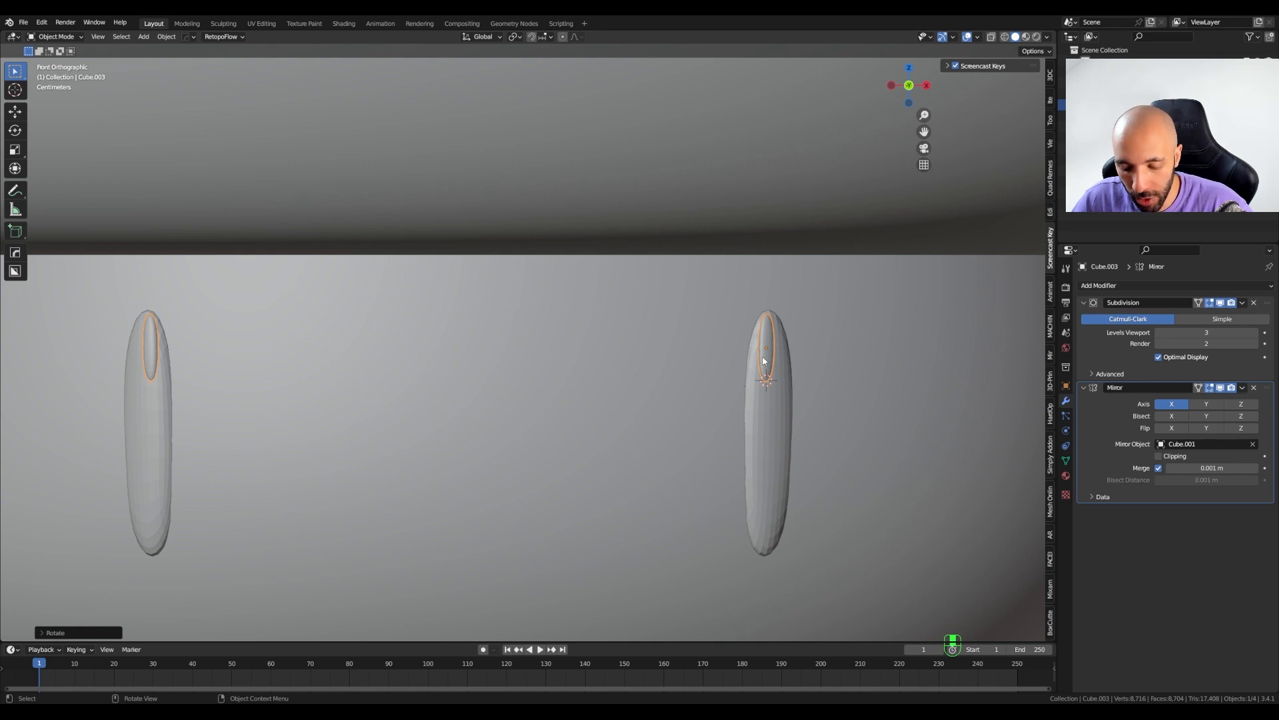
key(g)
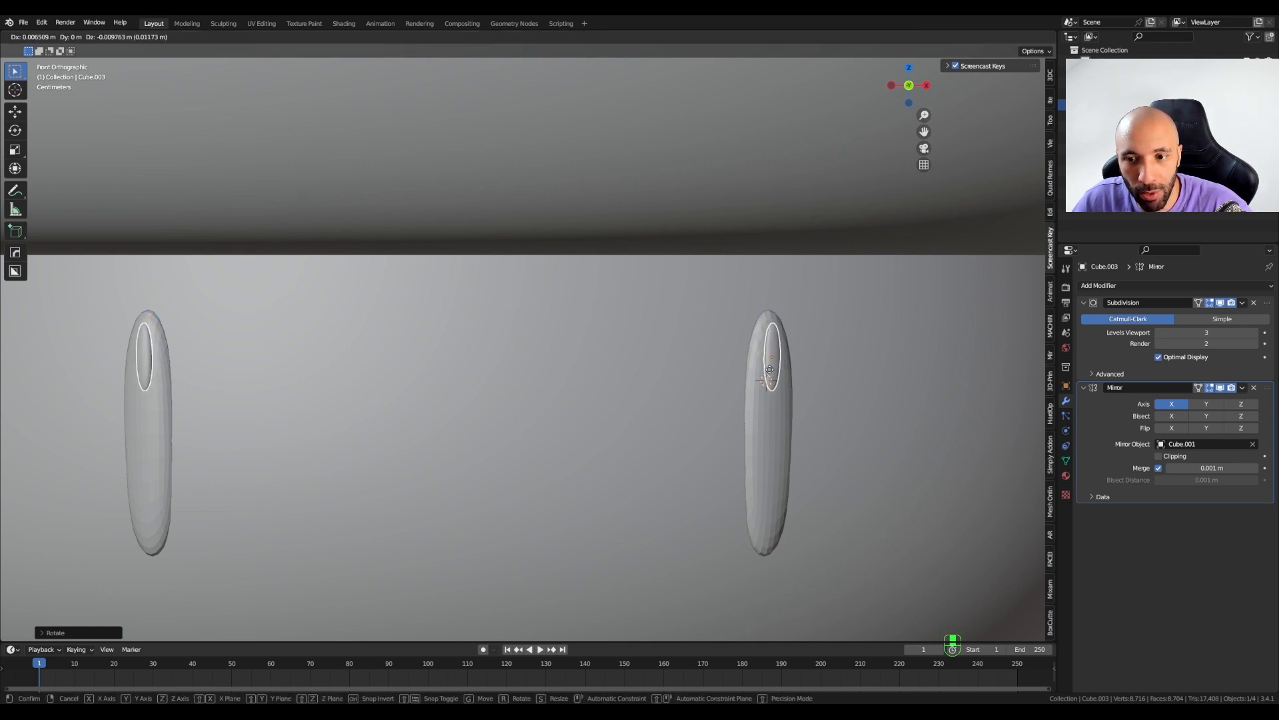
click(777, 378)
- In the side view, rotate the highlight slightly so it lies along the eye's front surface
key(KP_3)
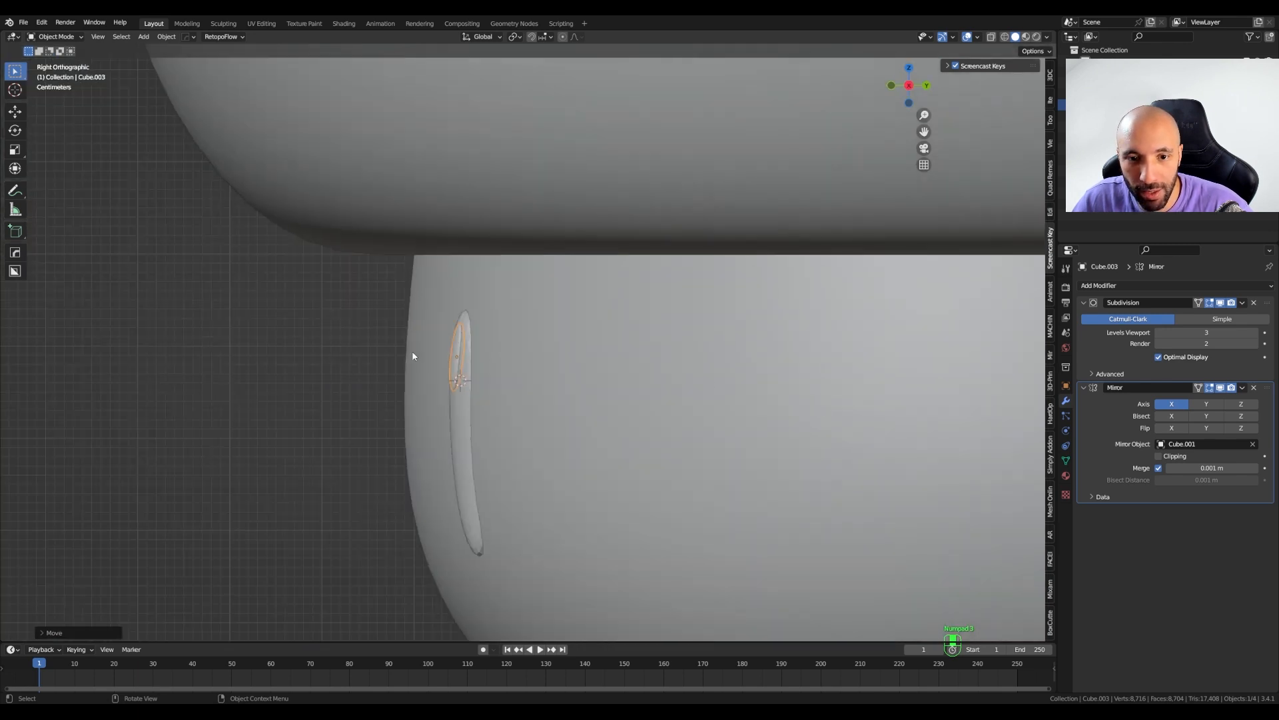
scroll(465, 408, up, 2)
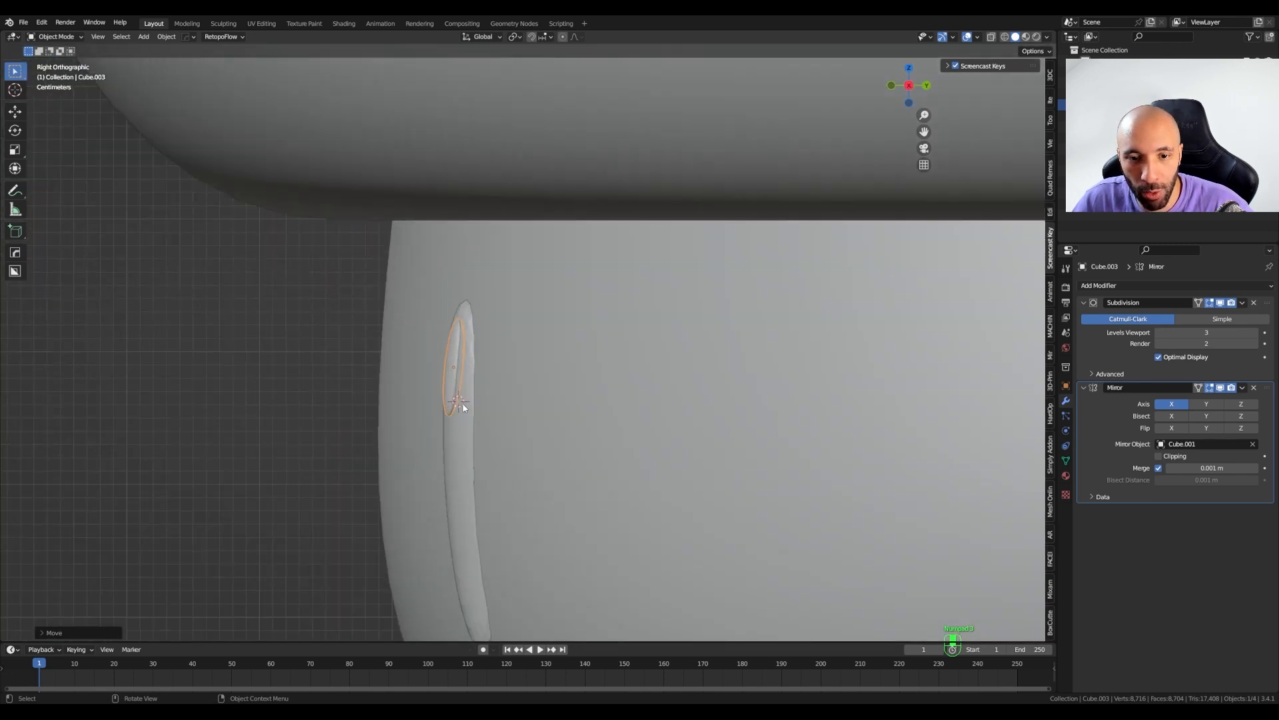
key(r)
click(447, 450)
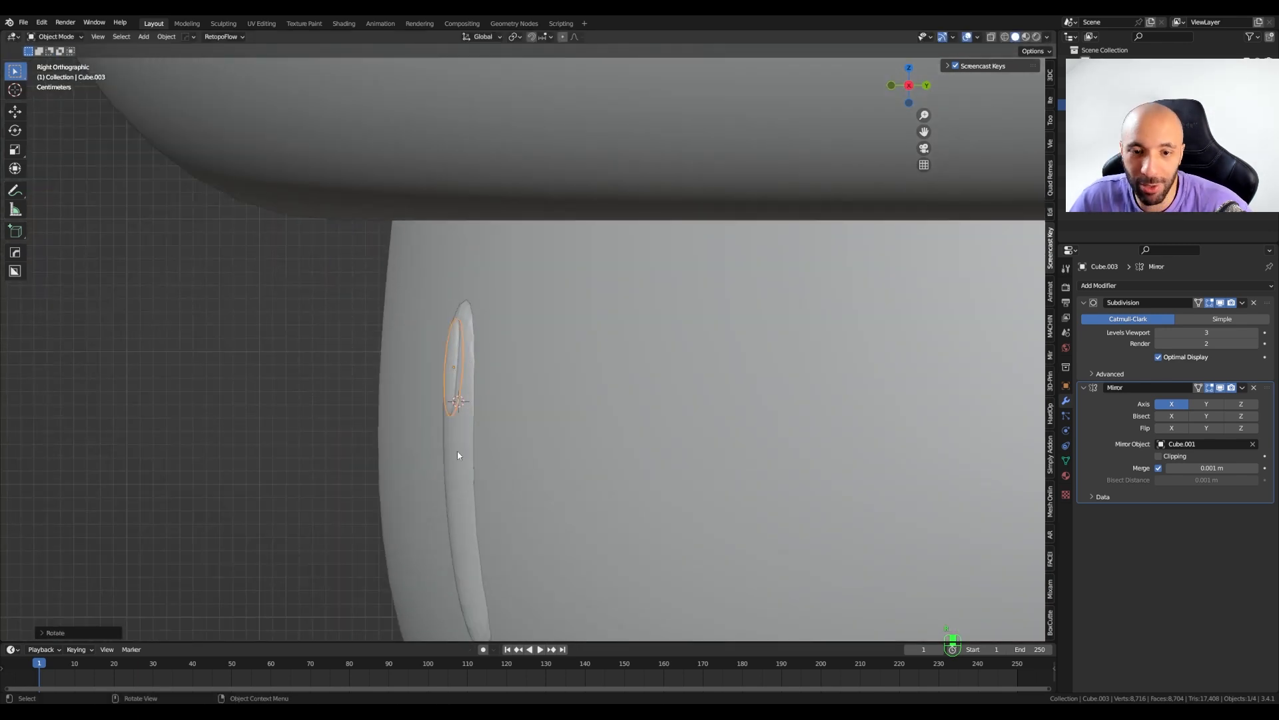
- Select the eye together with its highlight and apply Shade Smooth to both
key(KP_1)
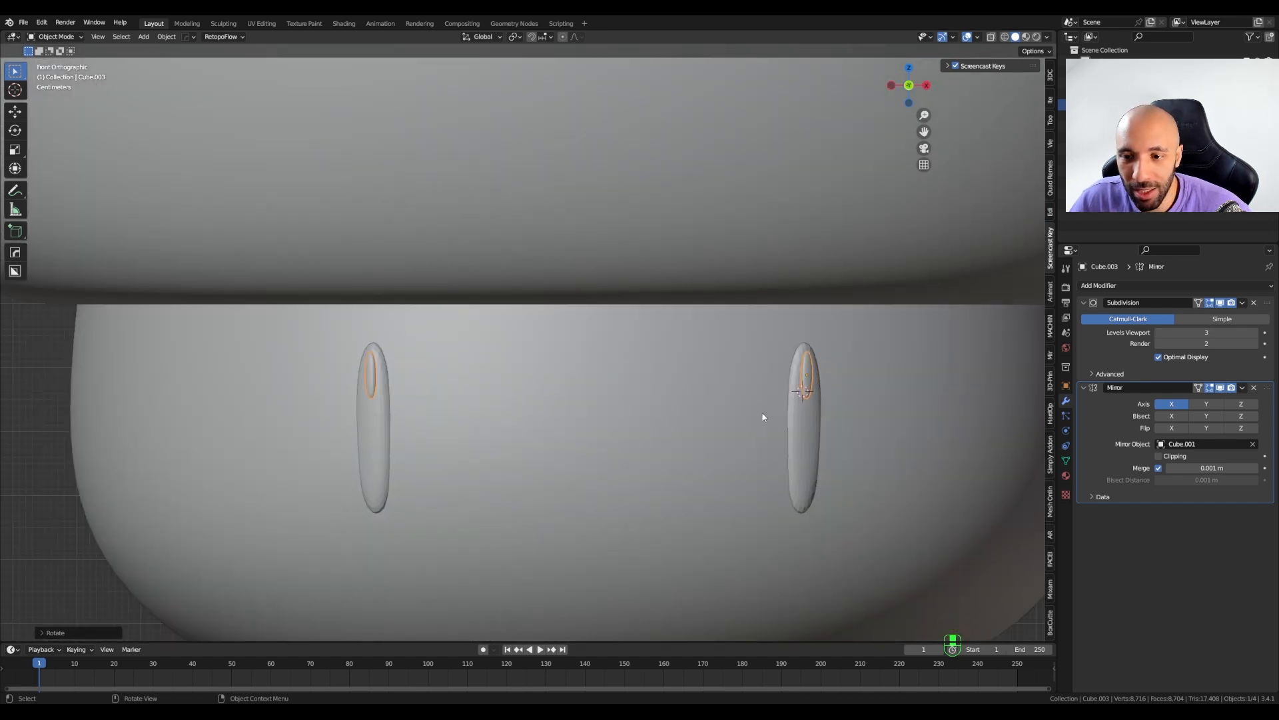
shift+middle_drag(793, 402, 692, 346)
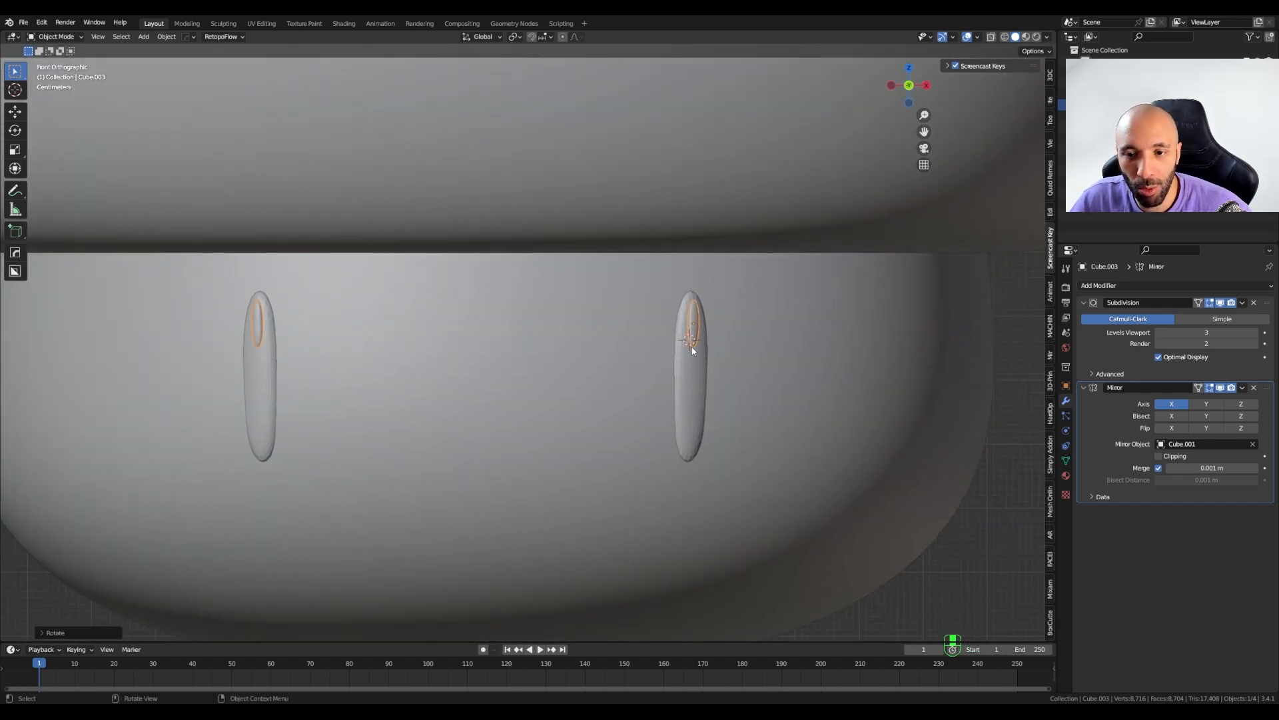
shift+click(690, 386)
right_click(690, 386)
click(690, 383)
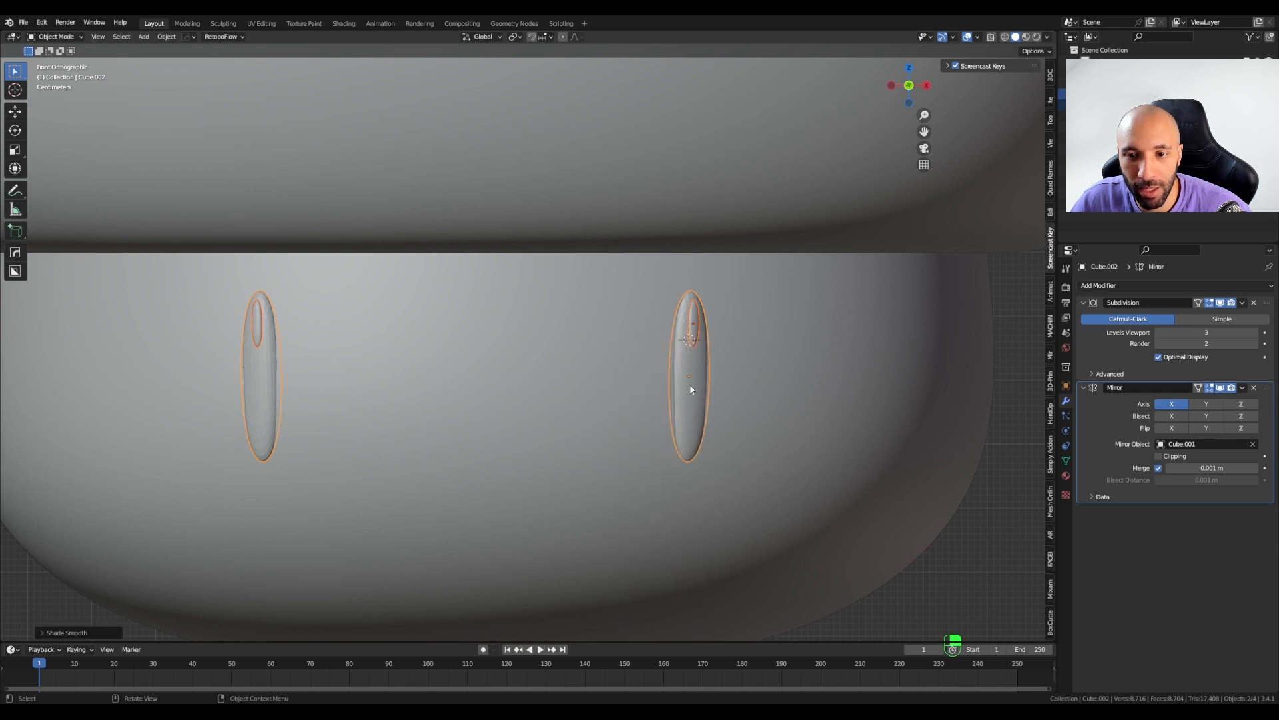
- Select only the eye and set its Subdivision modifier to 4 levels for both viewport and render
scroll(690, 303, up, 2)
scroll(691, 304, up, 3)
click(736, 265)
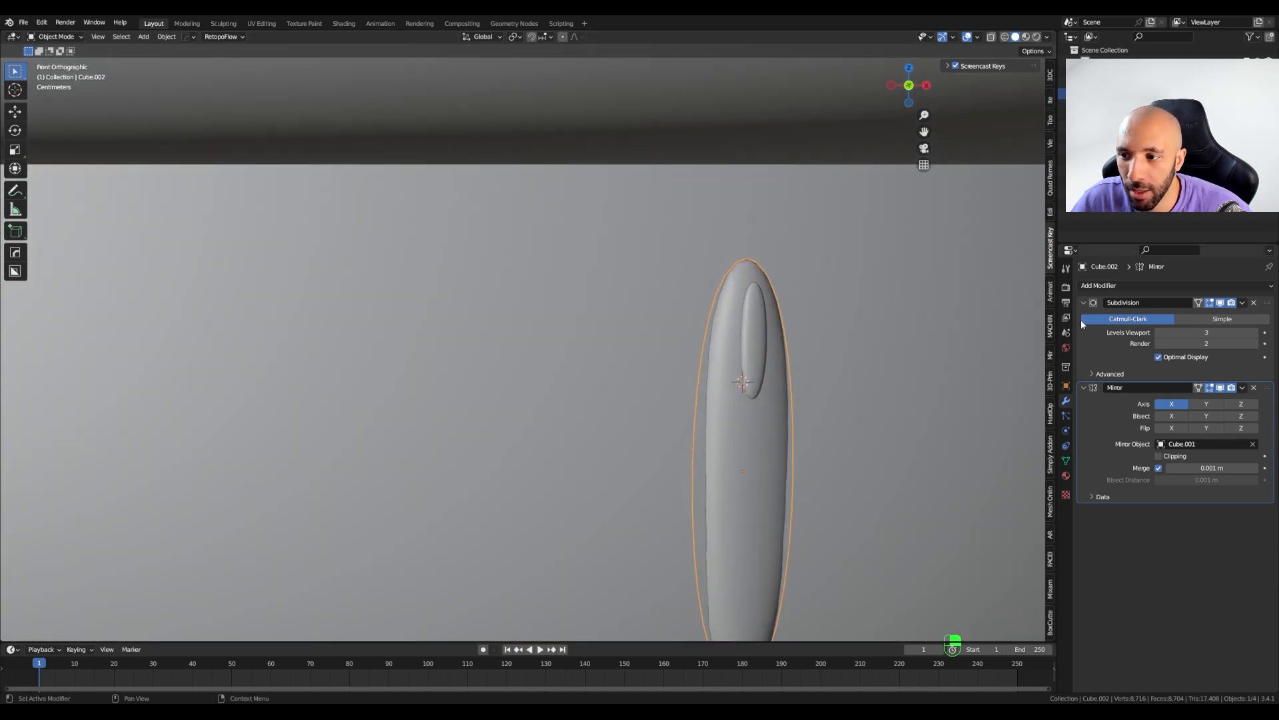
click(1257, 334)
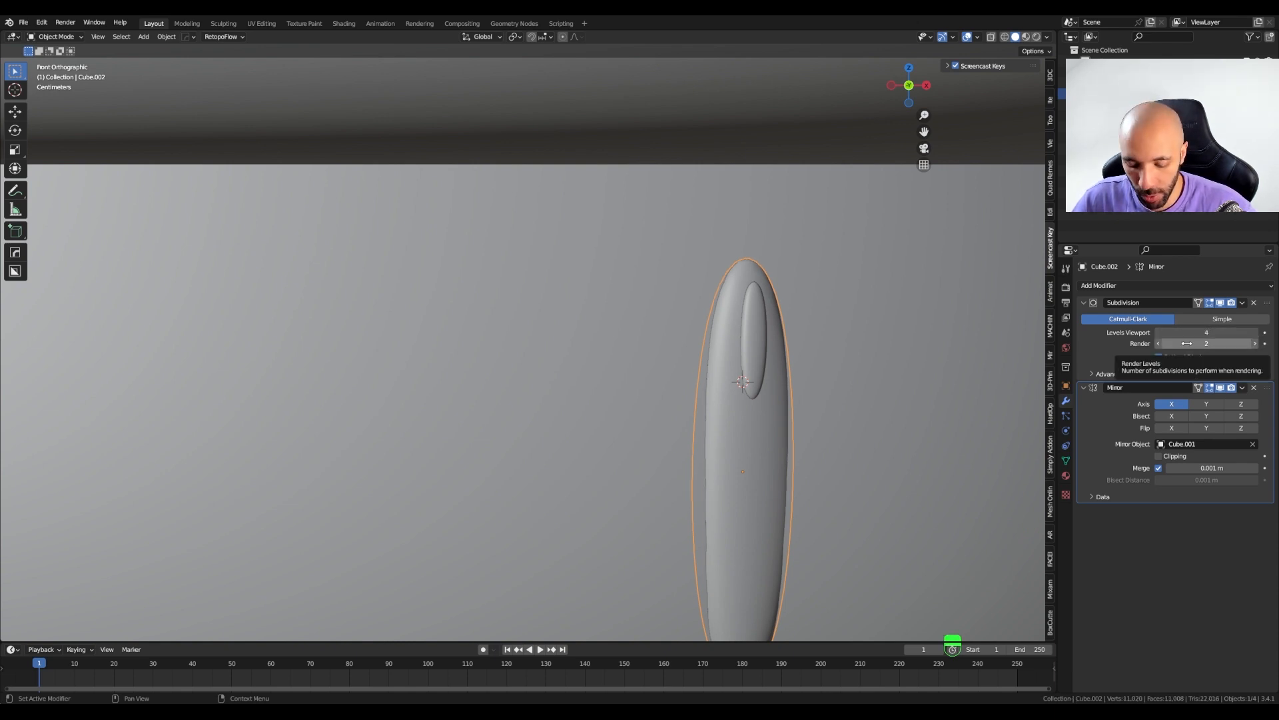
text(4)
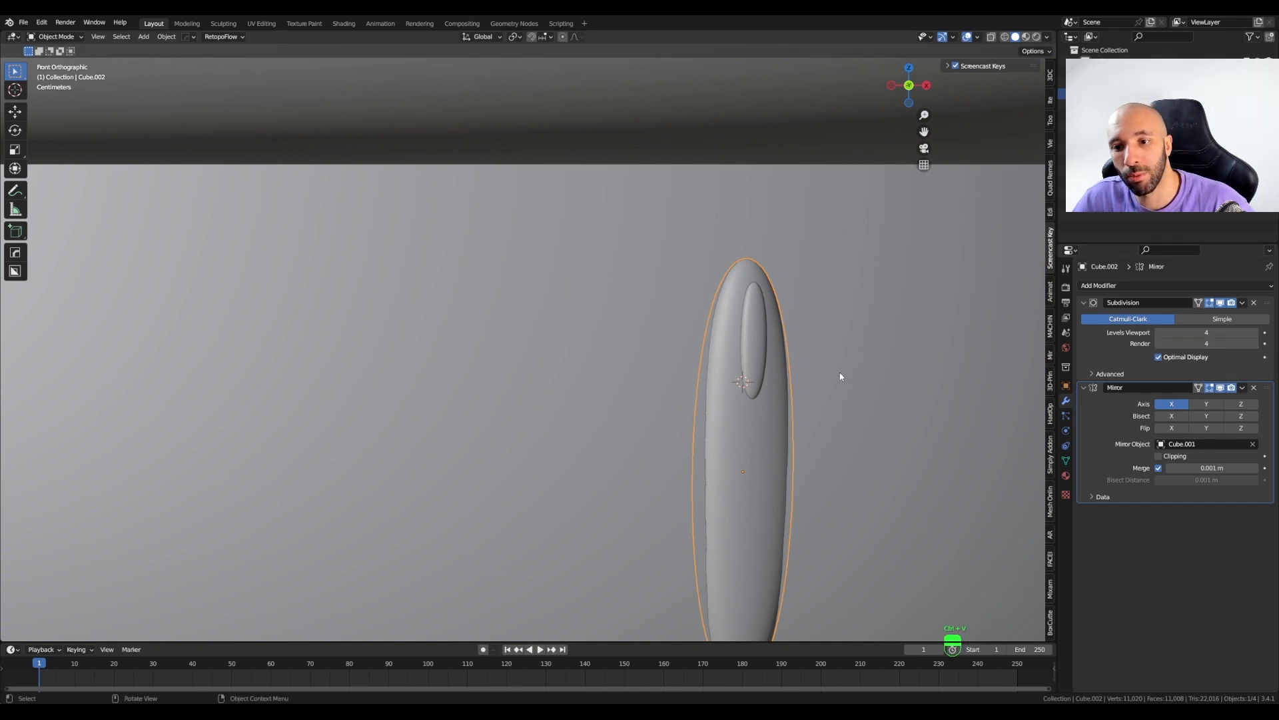
- Reset the 3D cursor to the world origin and select the mushroom cap
scroll(739, 378, down, 5)
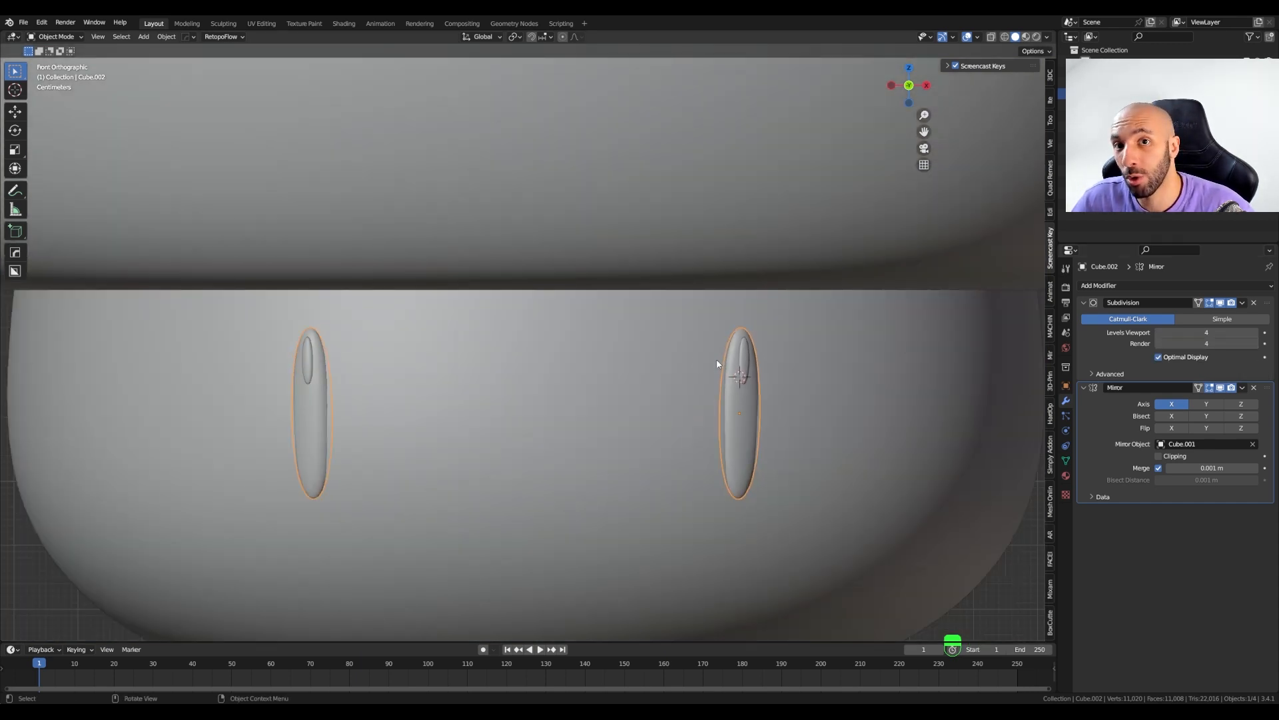
scroll(718, 364, down, 3)
scroll(817, 493, down, 7)
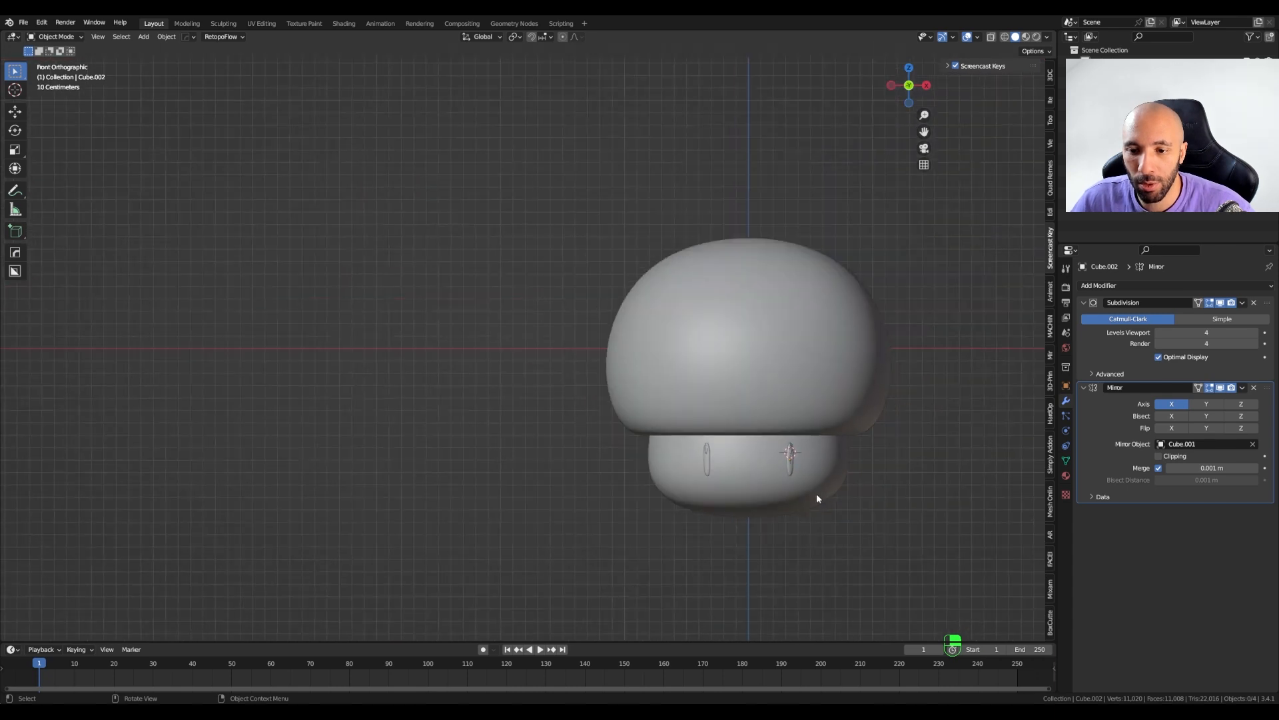
shift+middle_drag(817, 493, 734, 488)
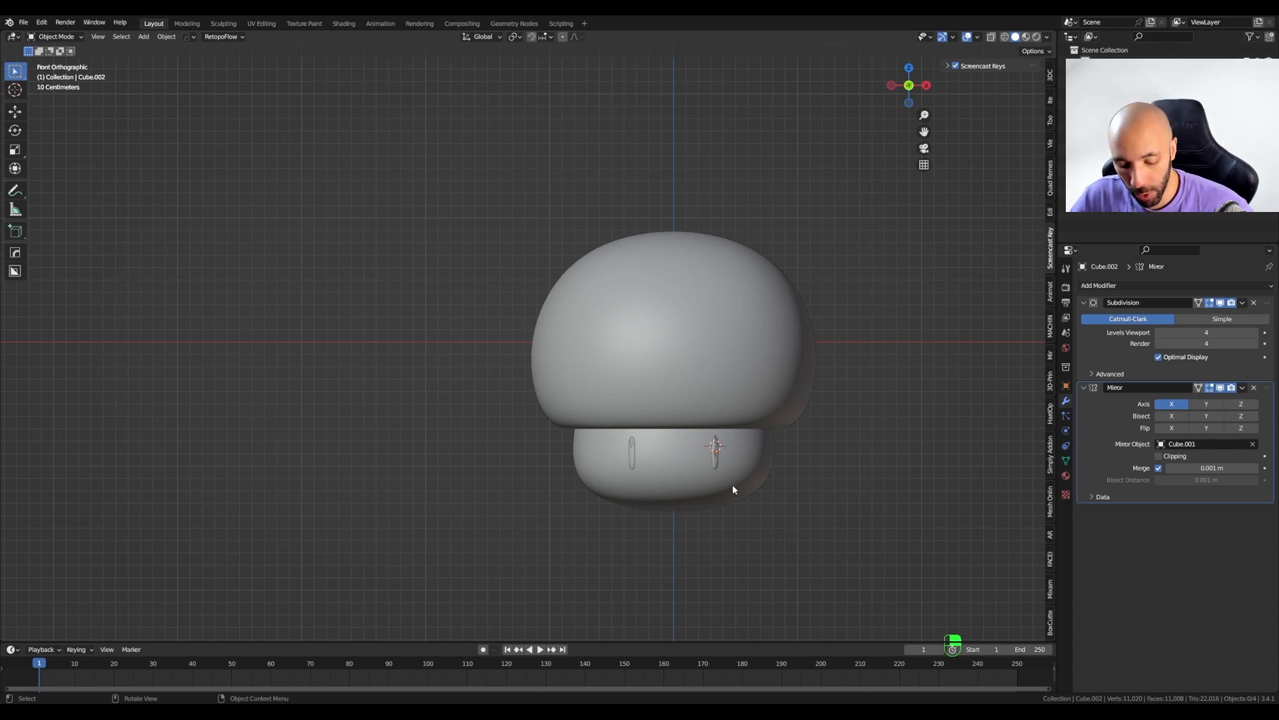
key(shift+c)
scroll(547, 339, down, 4)
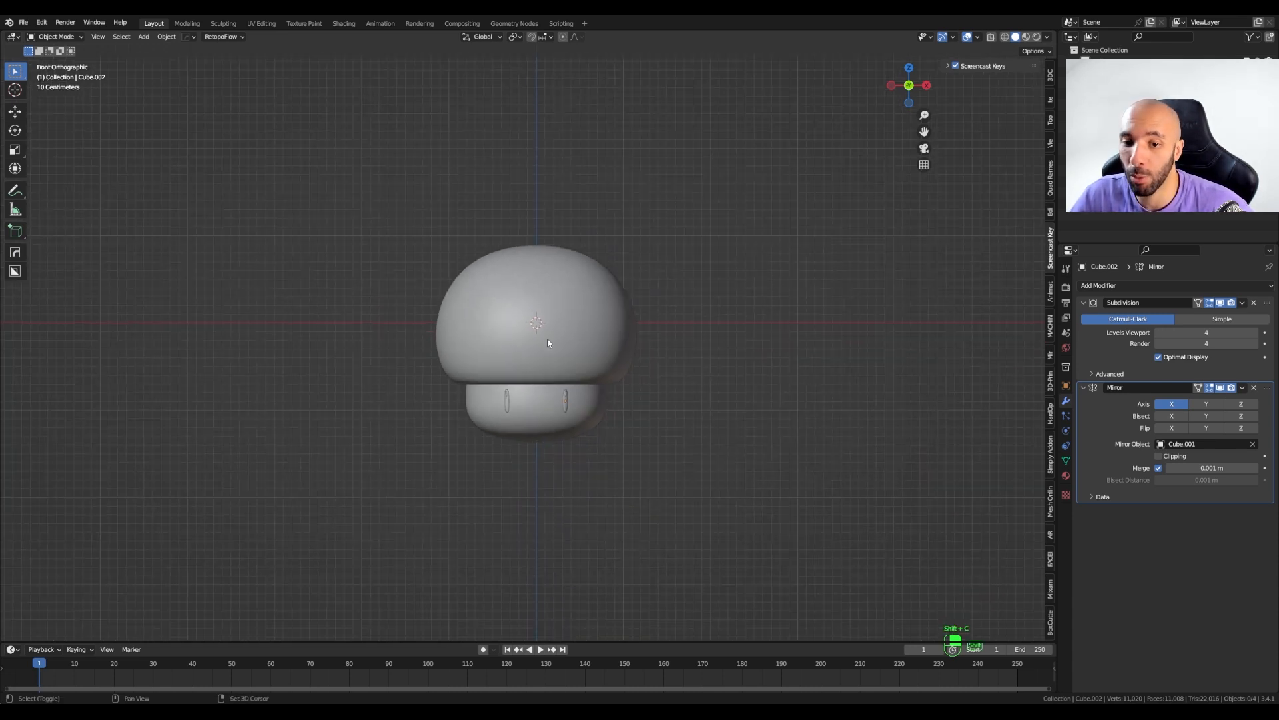
shift+middle_drag(546, 339, 644, 397)
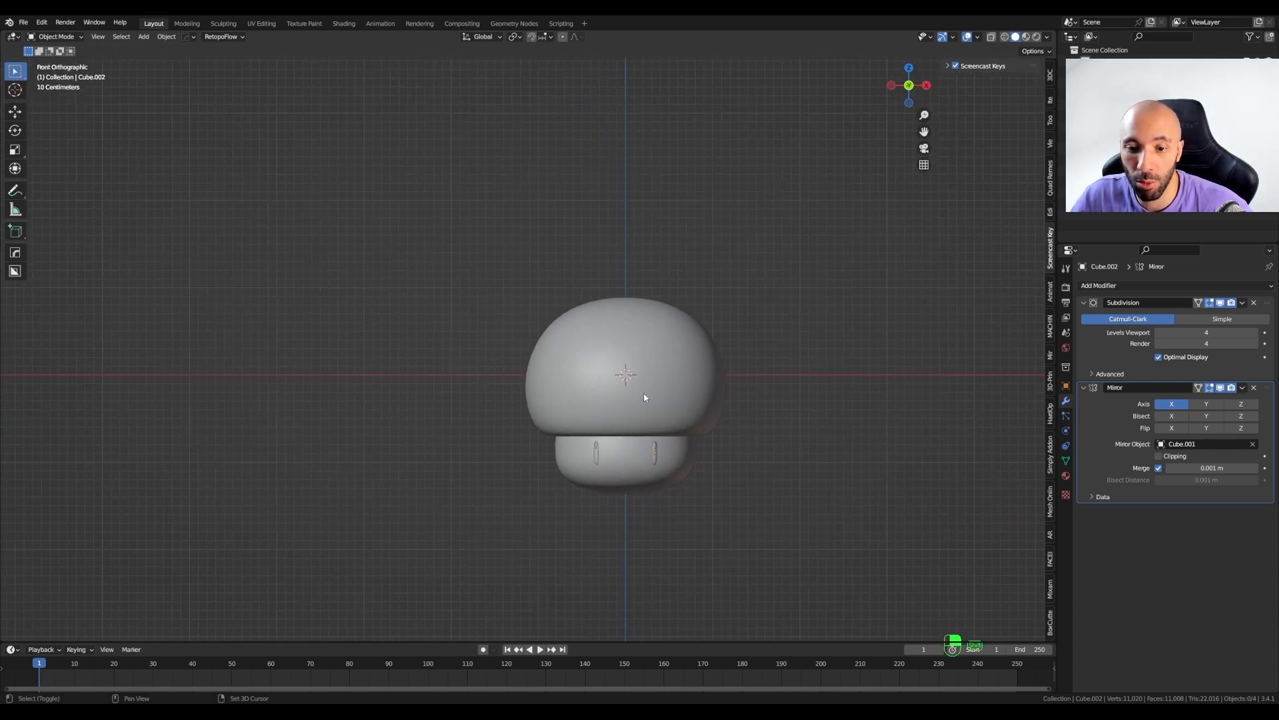
click(691, 383)
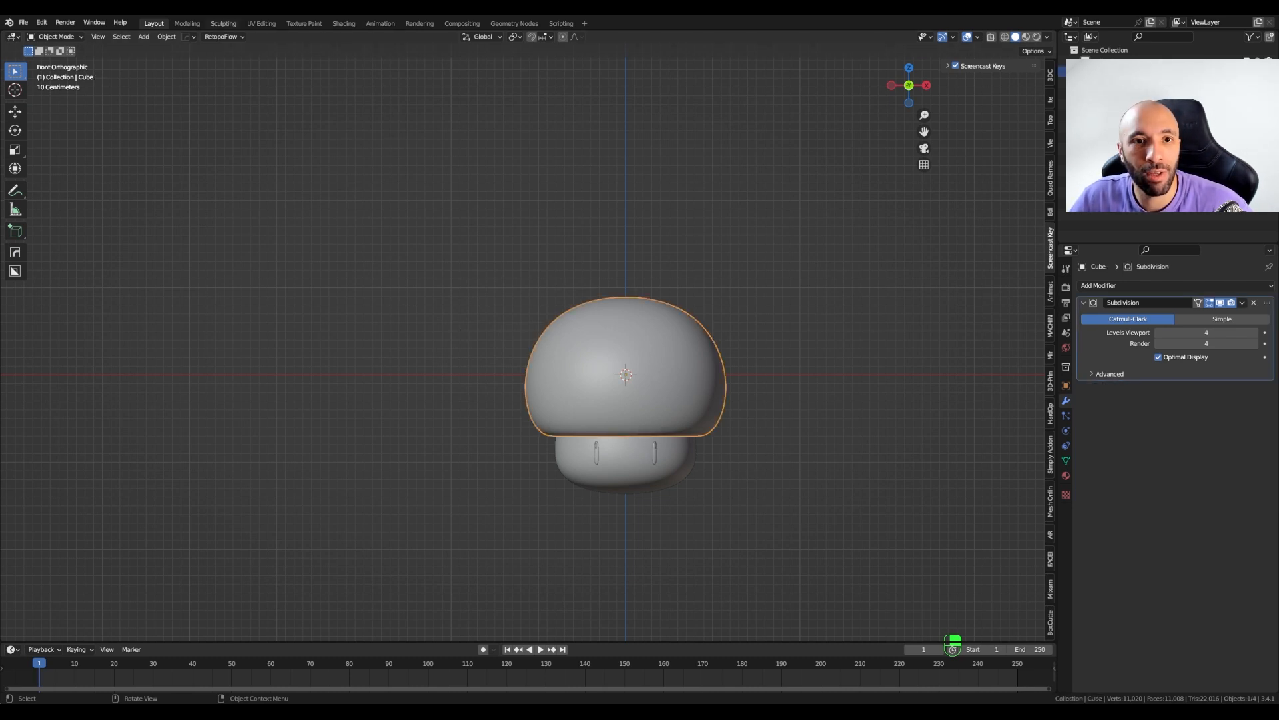
- Switch to the Texture Paint workspace and start a Base Color paint slot for the mushroom cap named ChapeauChampi
click(306, 24)
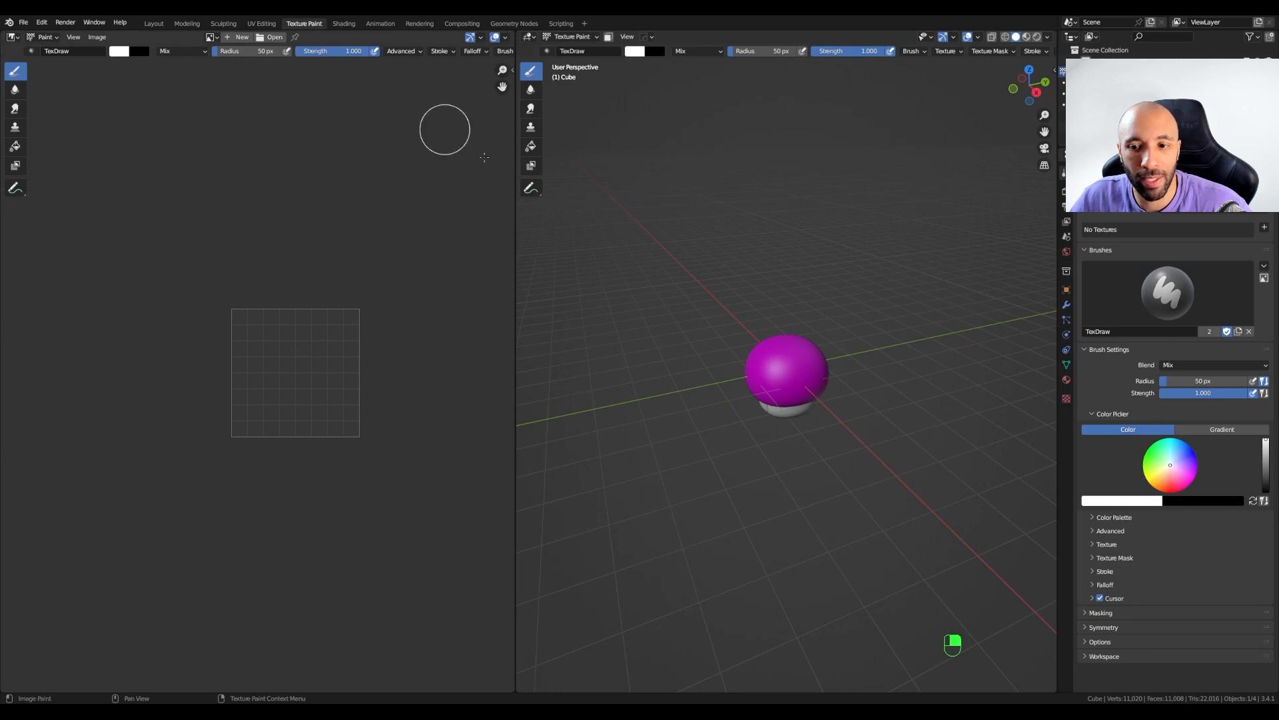
scroll(800, 425, up, 4)
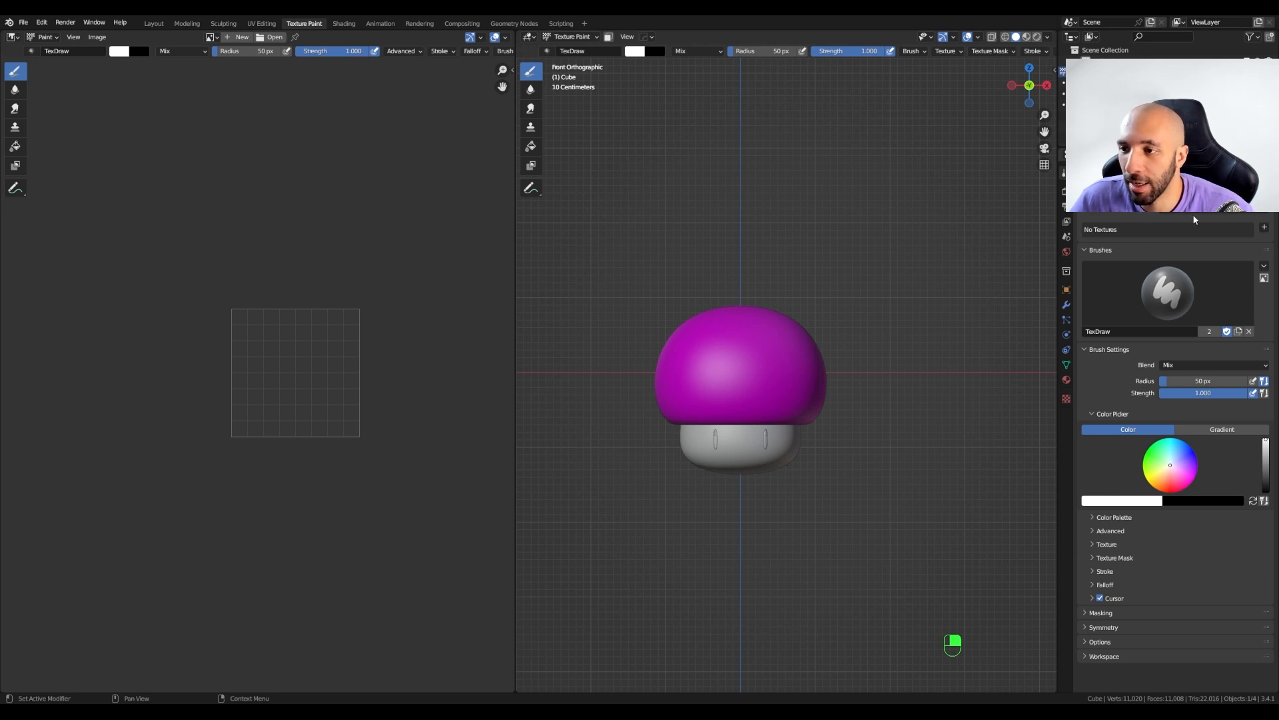
click(1263, 229)
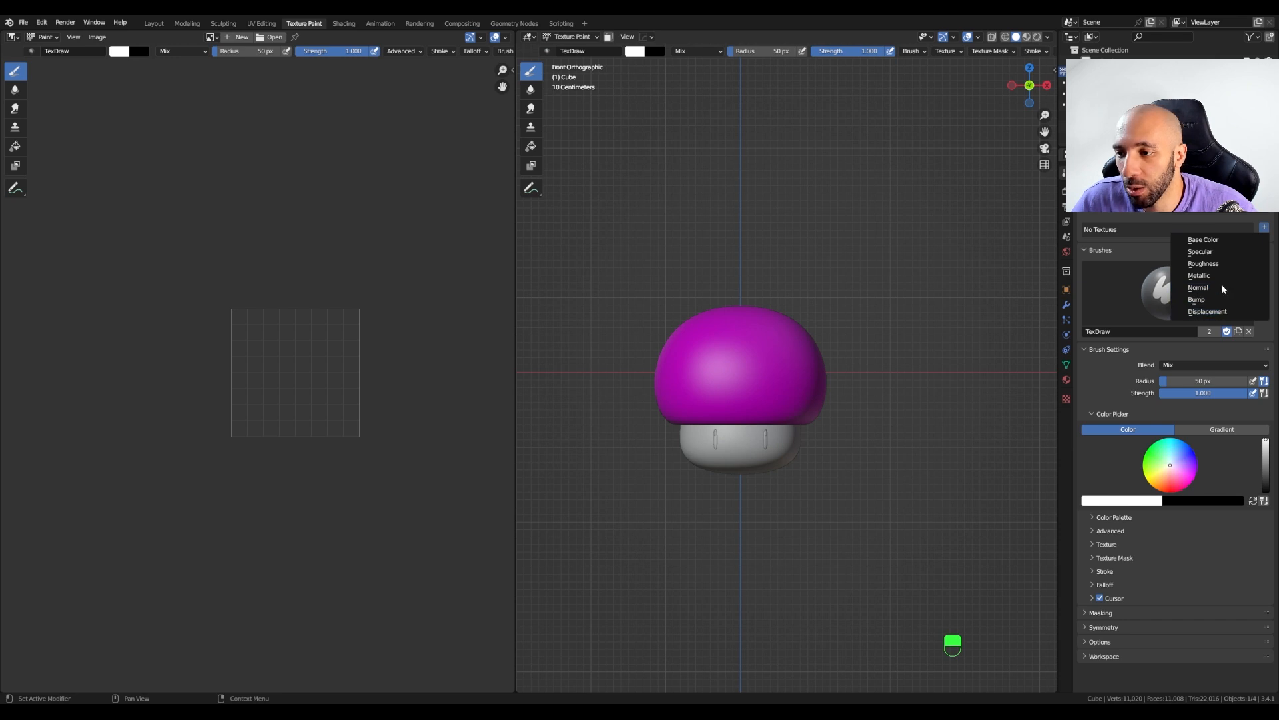
click(1199, 241)
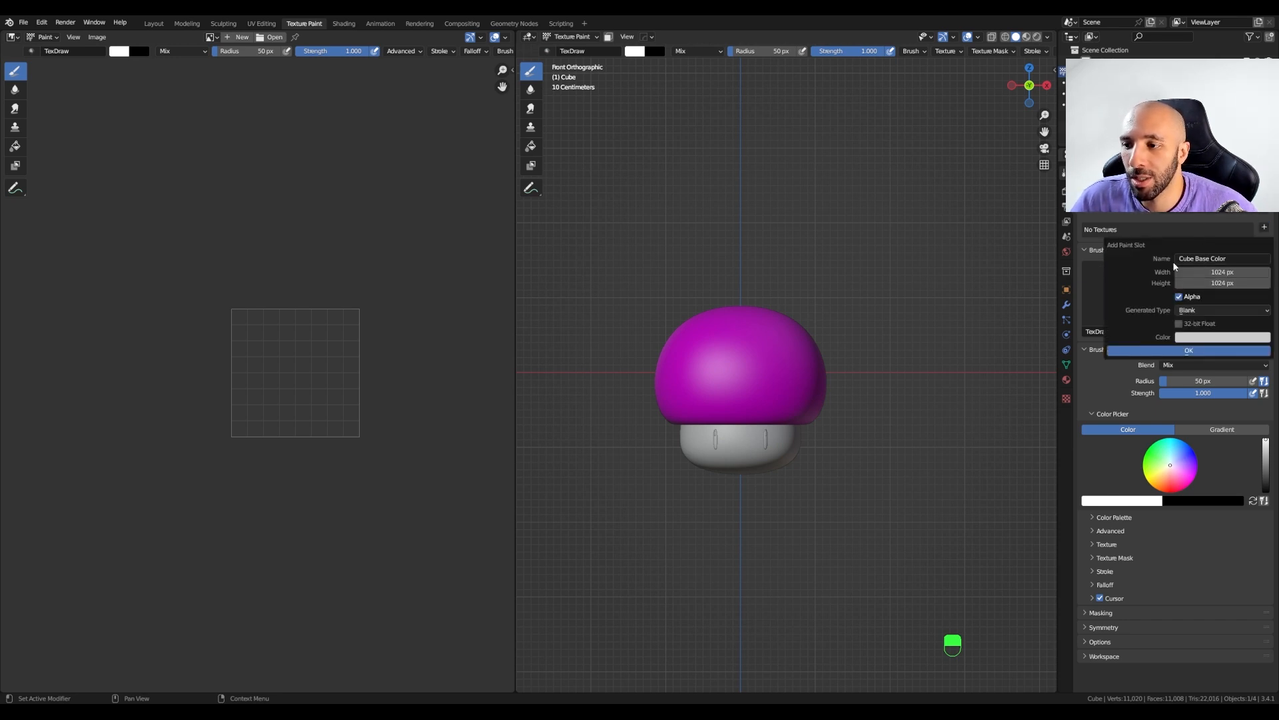
click(1238, 257)
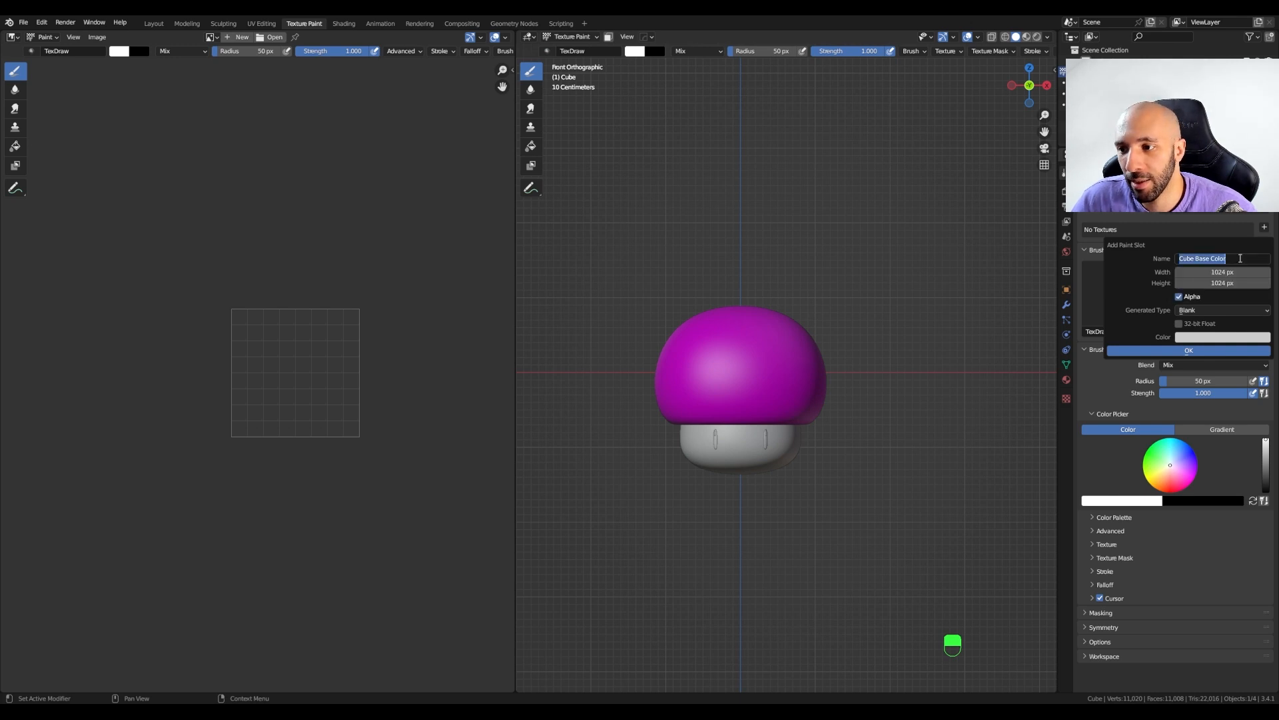
text(Chapeau)
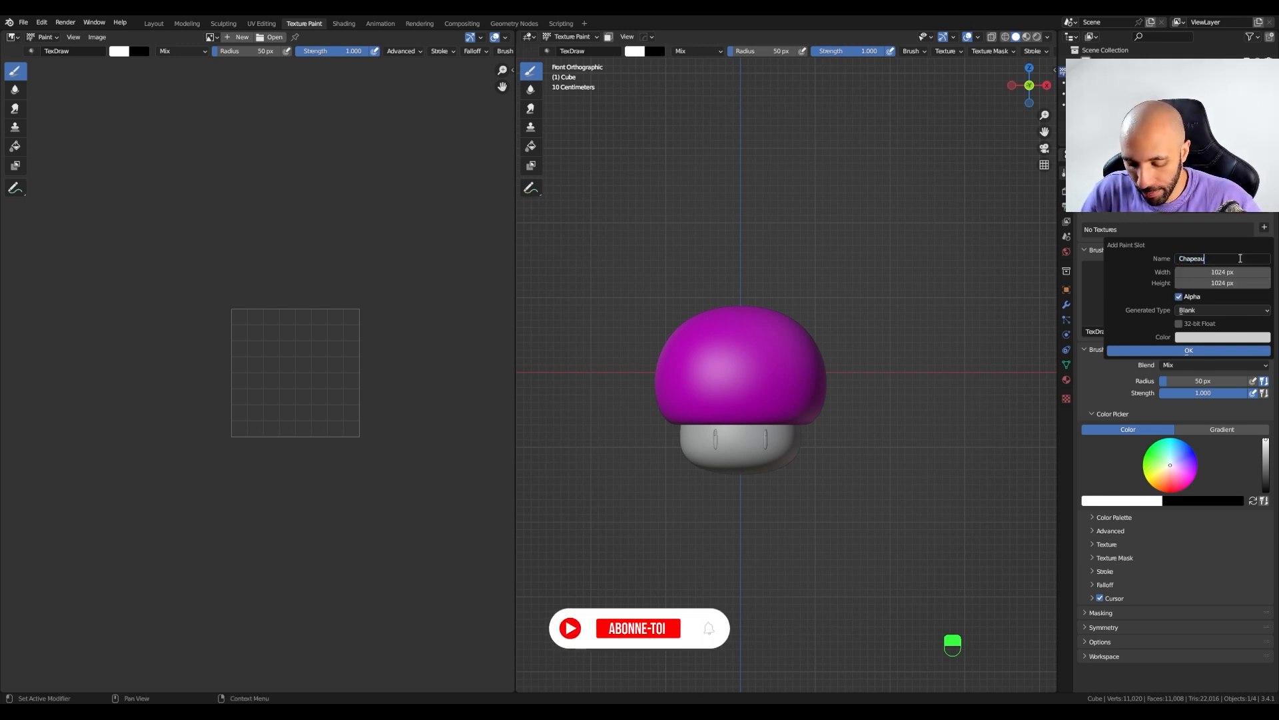
text(Champi)
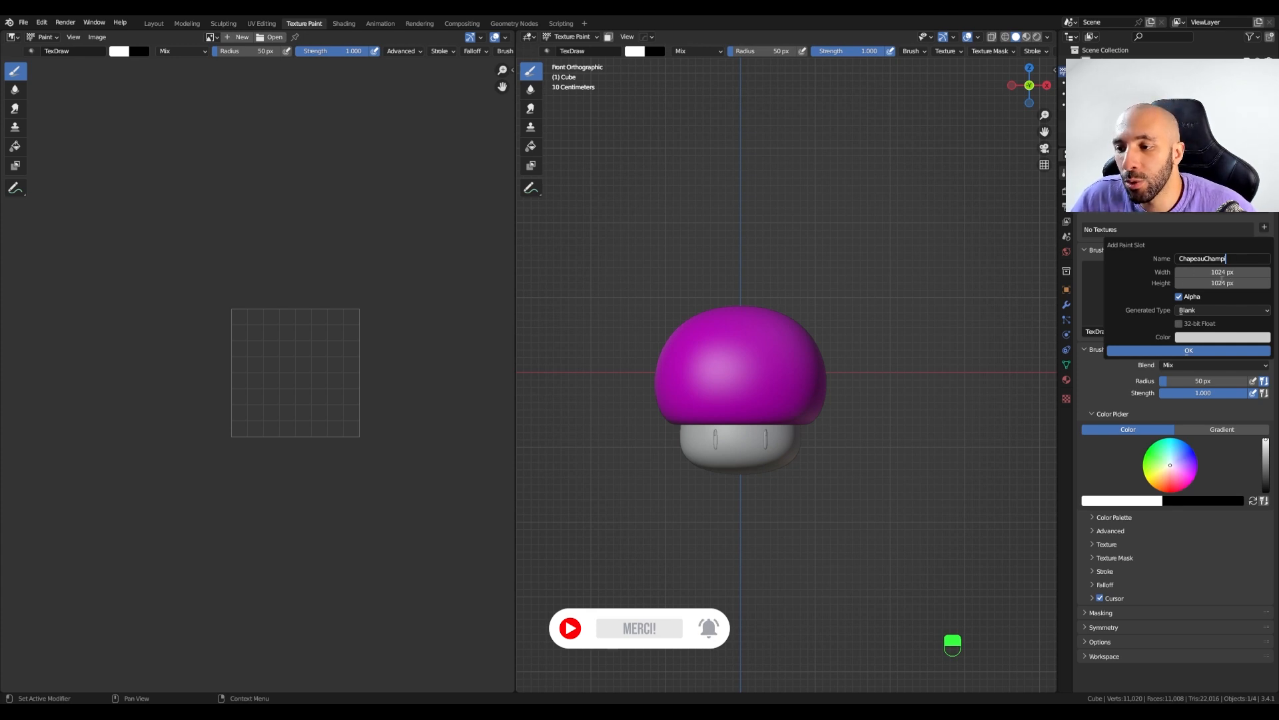
key(Return)
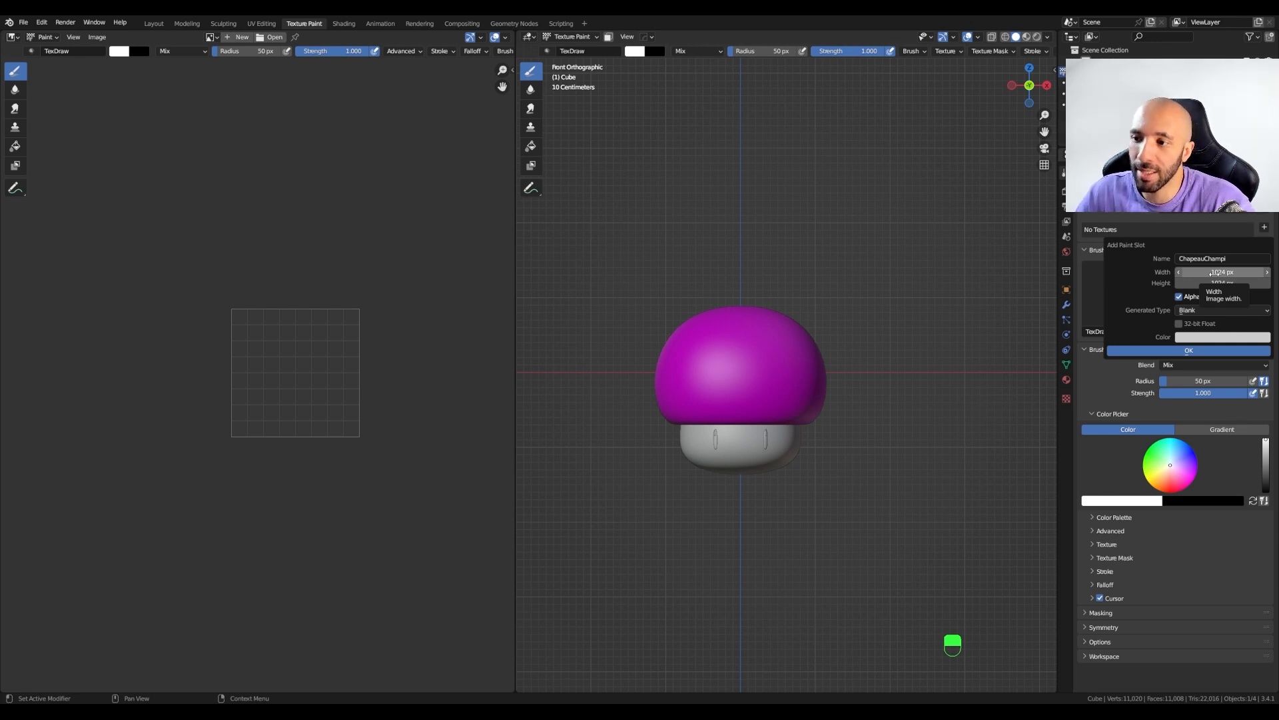
- Set the new texture's width and height to 4096 px and disable its Alpha option
click(1213, 272)
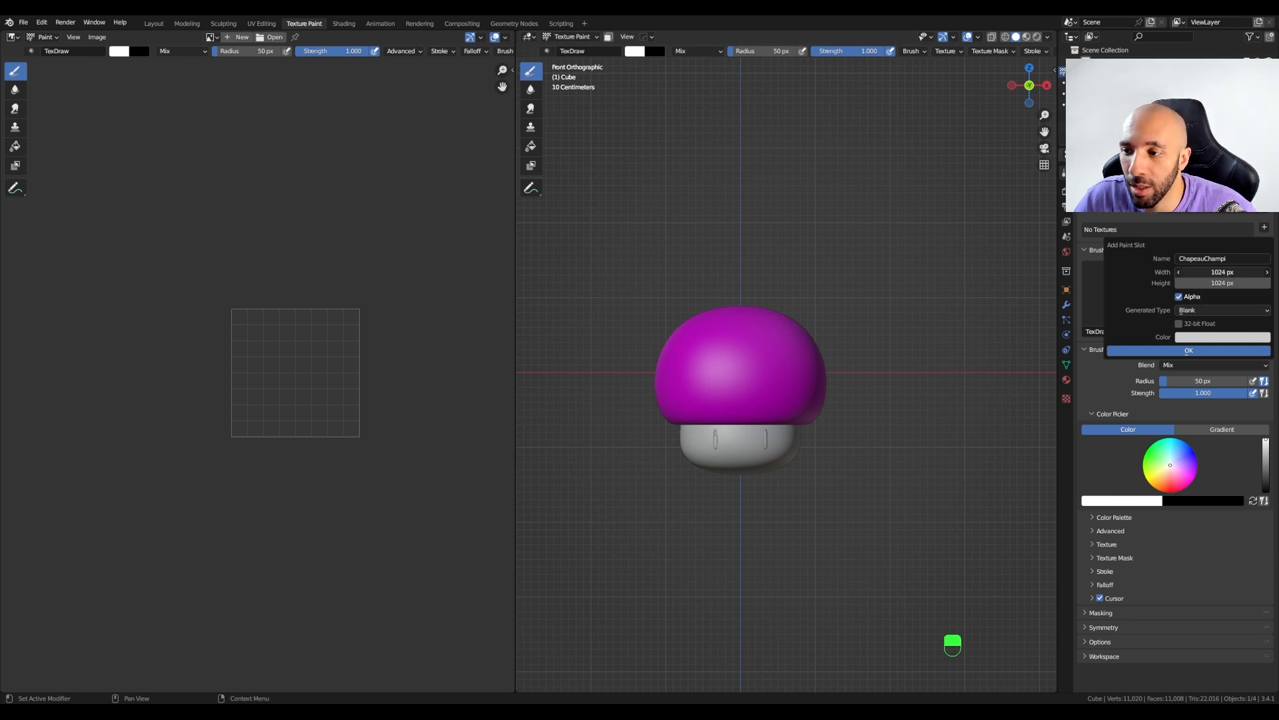
click(1224, 274)
text(*)
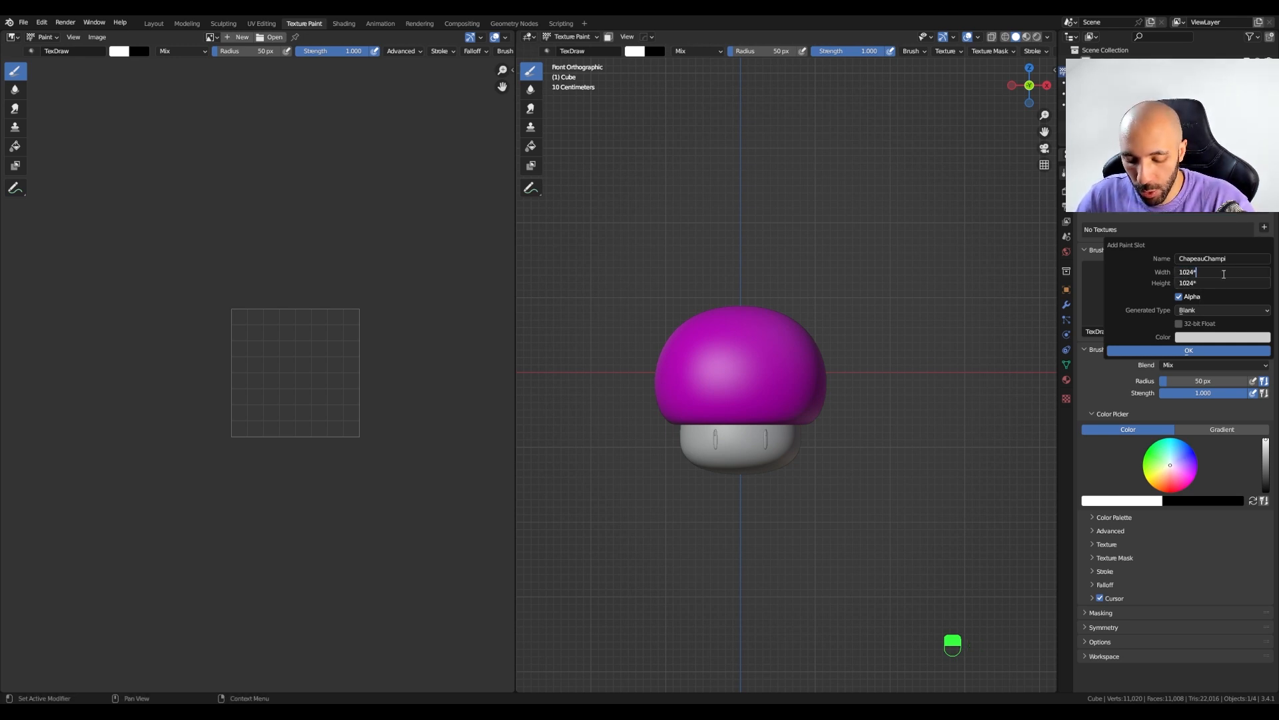
text(4)
key(Return)
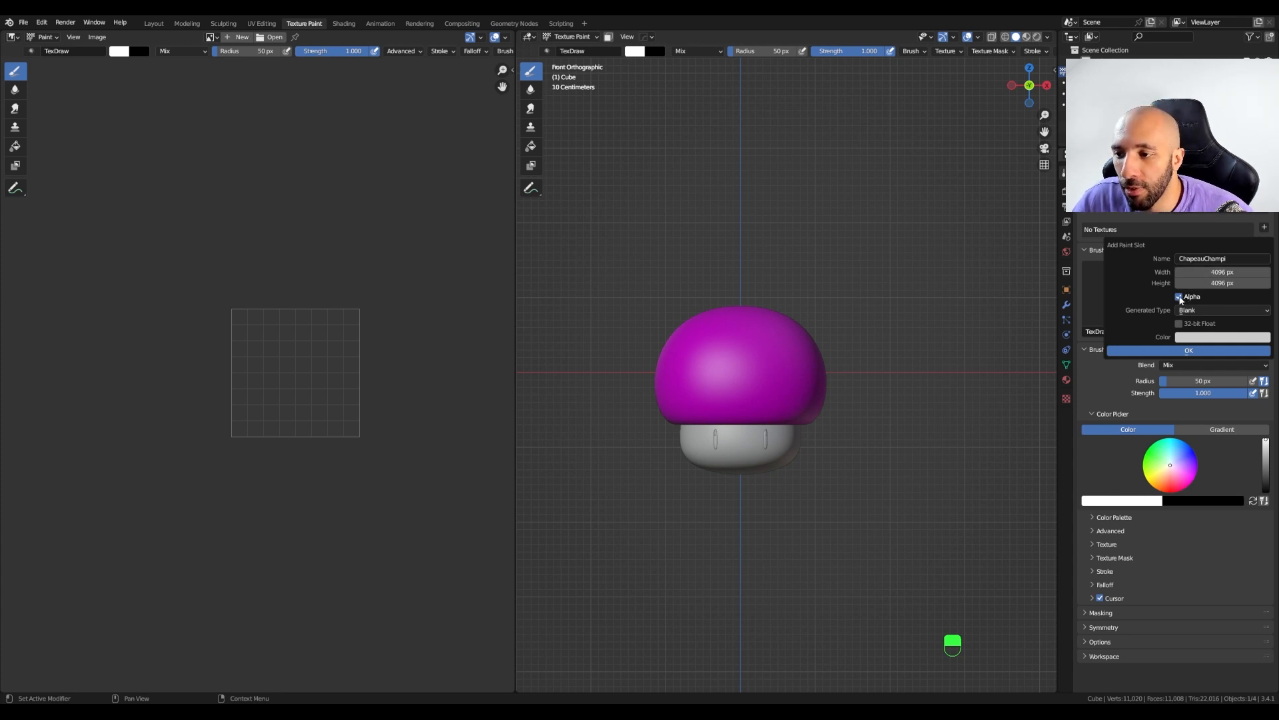
click(1179, 297)
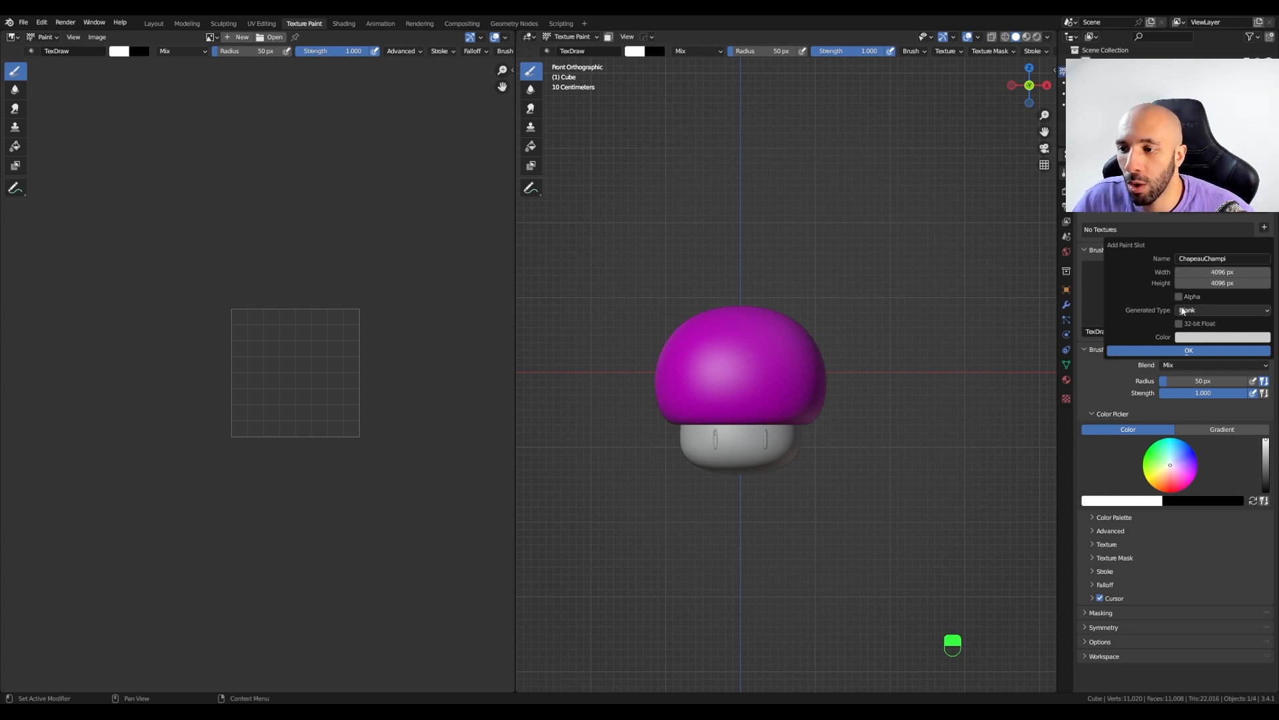
- Set the texture's fill color to bright red with hue 0.999, saturation 0.867 and value 0.961, and create the slot
click(1203, 338)
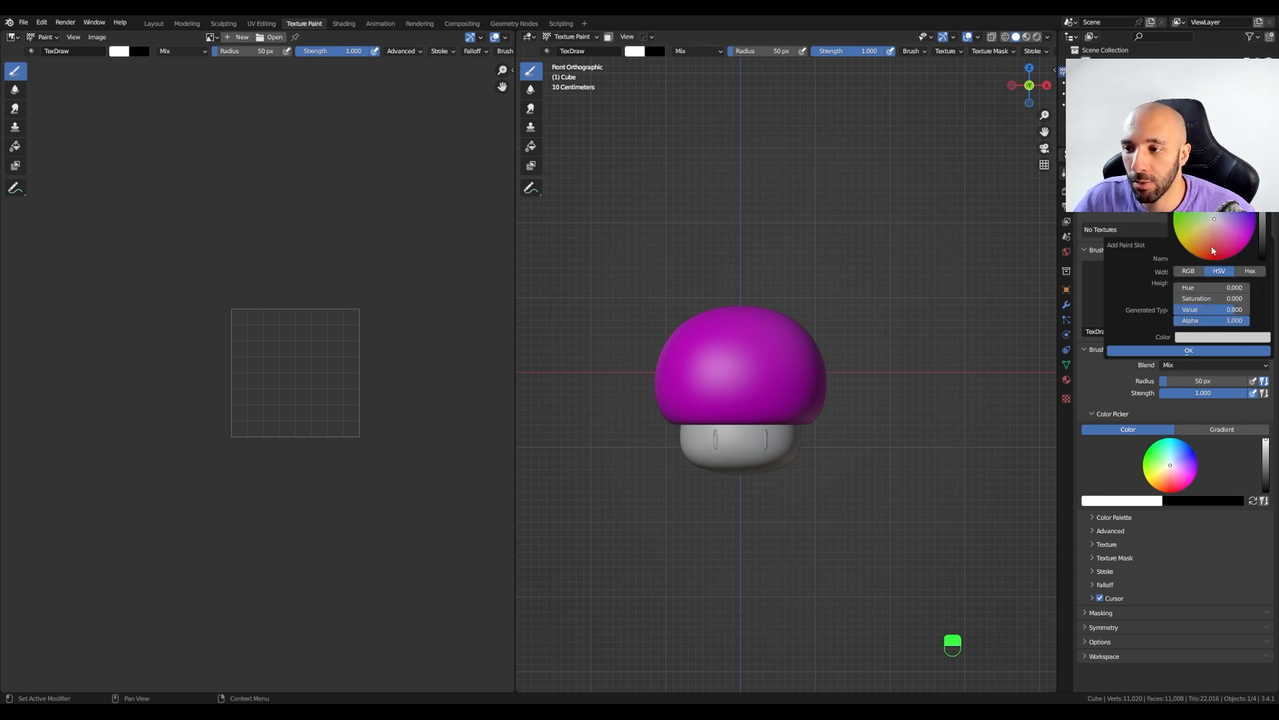
drag(1213, 251, 1218, 259)
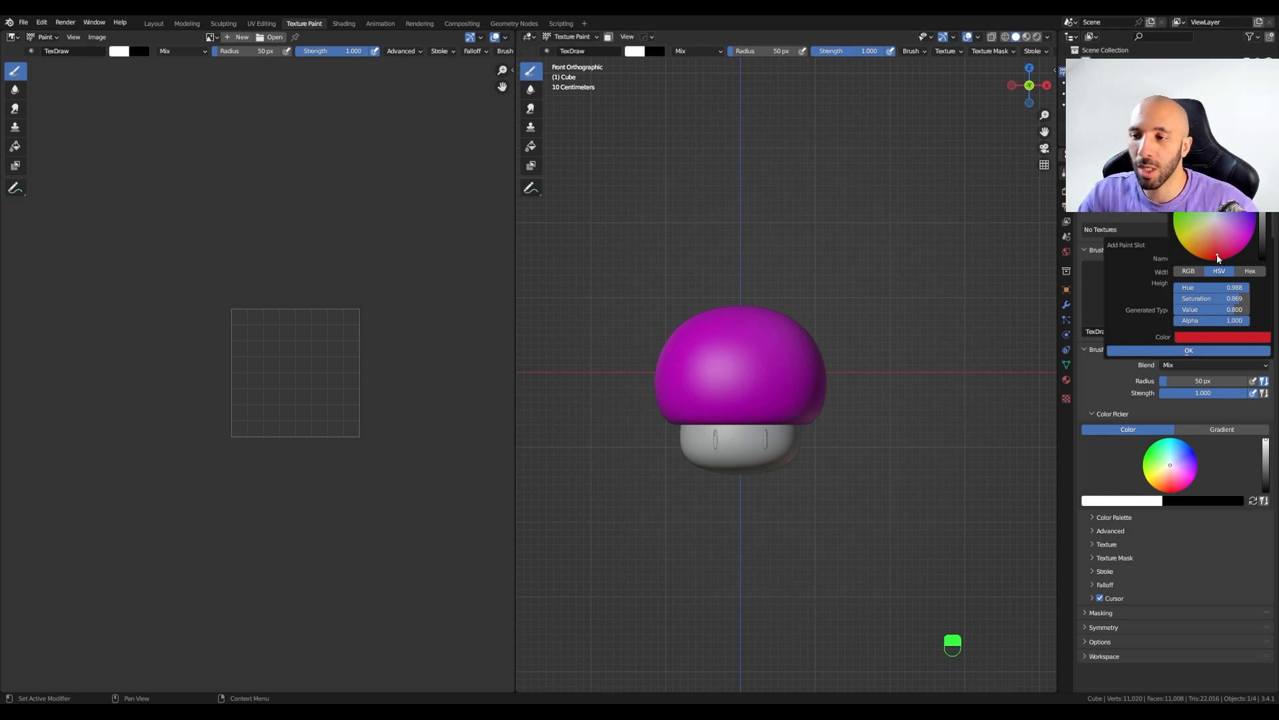
drag(1220, 264, 1216, 255)
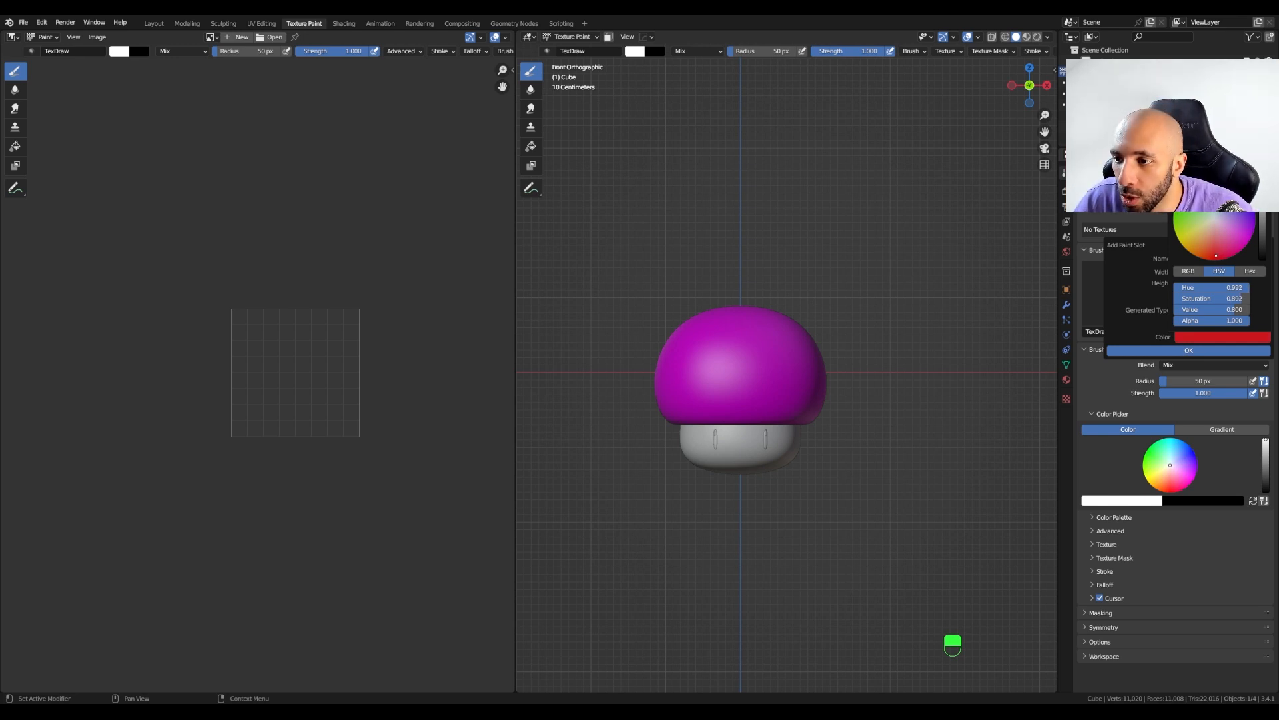
drag(1262, 194, 1263, 183)
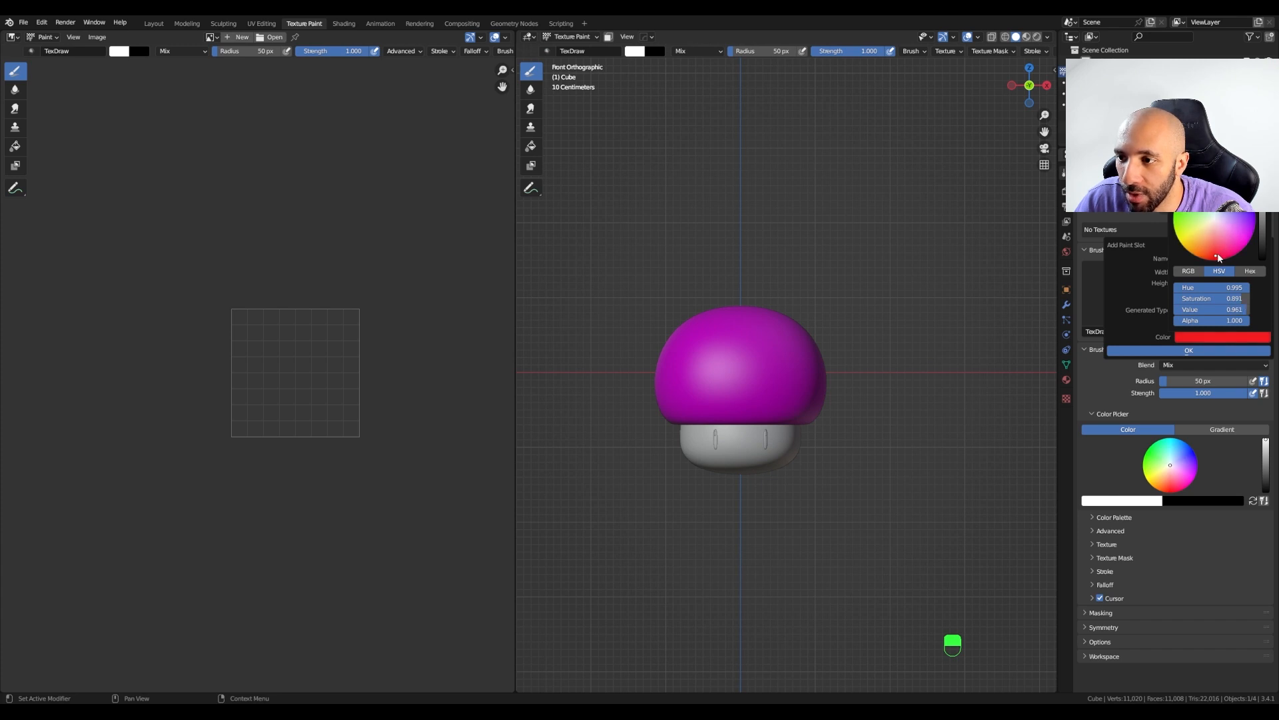
drag(1218, 253, 1215, 254)
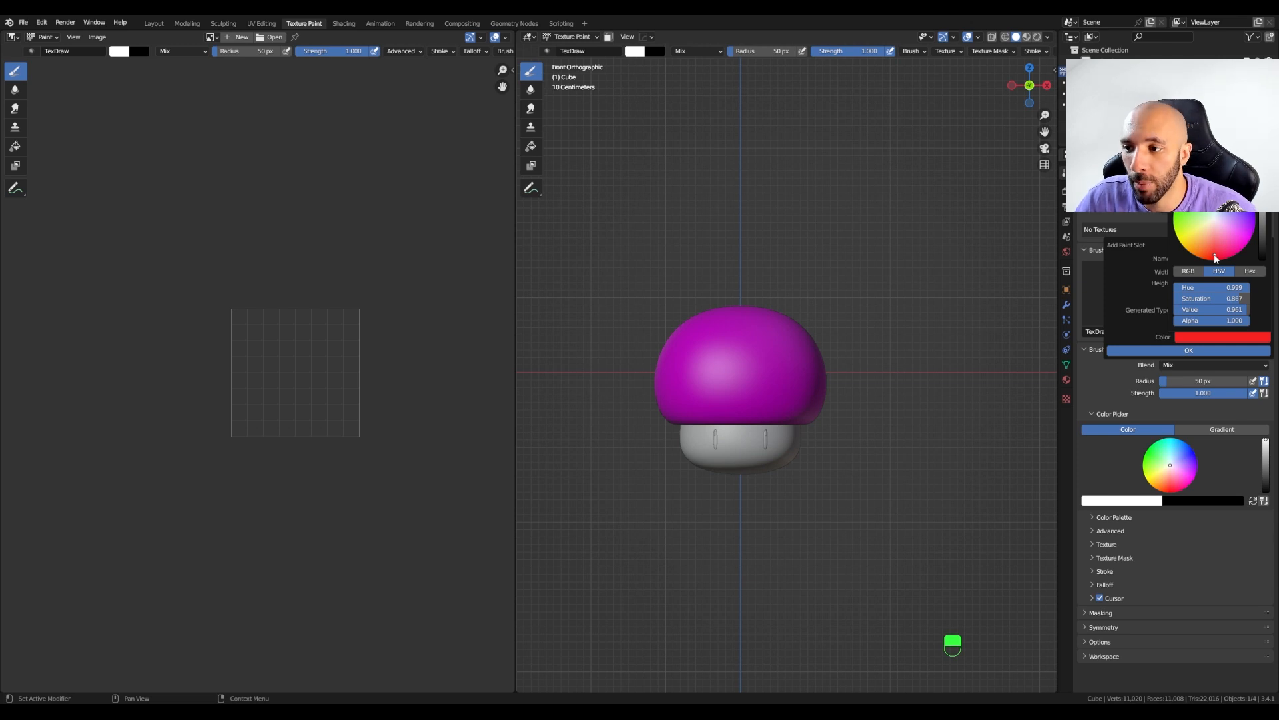
click(1166, 351)
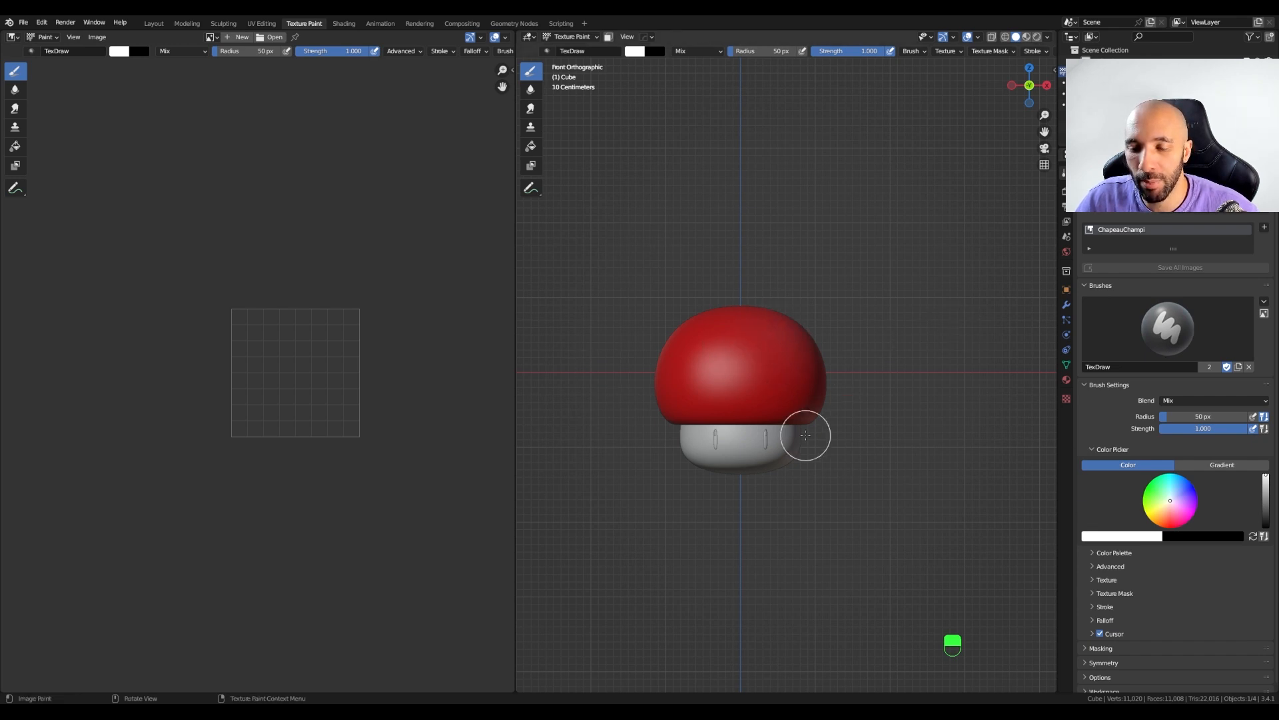
- Show the ChapeauChampi texture in the image editor and frame it beside the 3D view
click(211, 38)
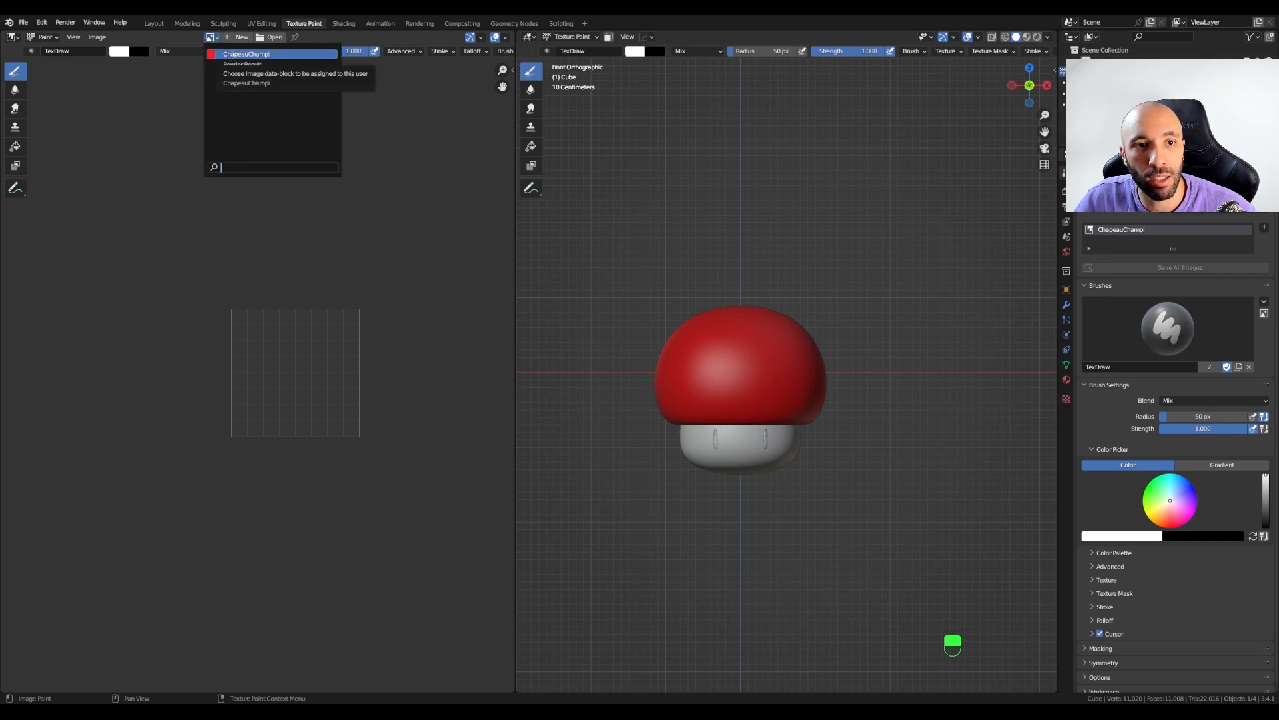
click(233, 55)
scroll(311, 353, down, 4)
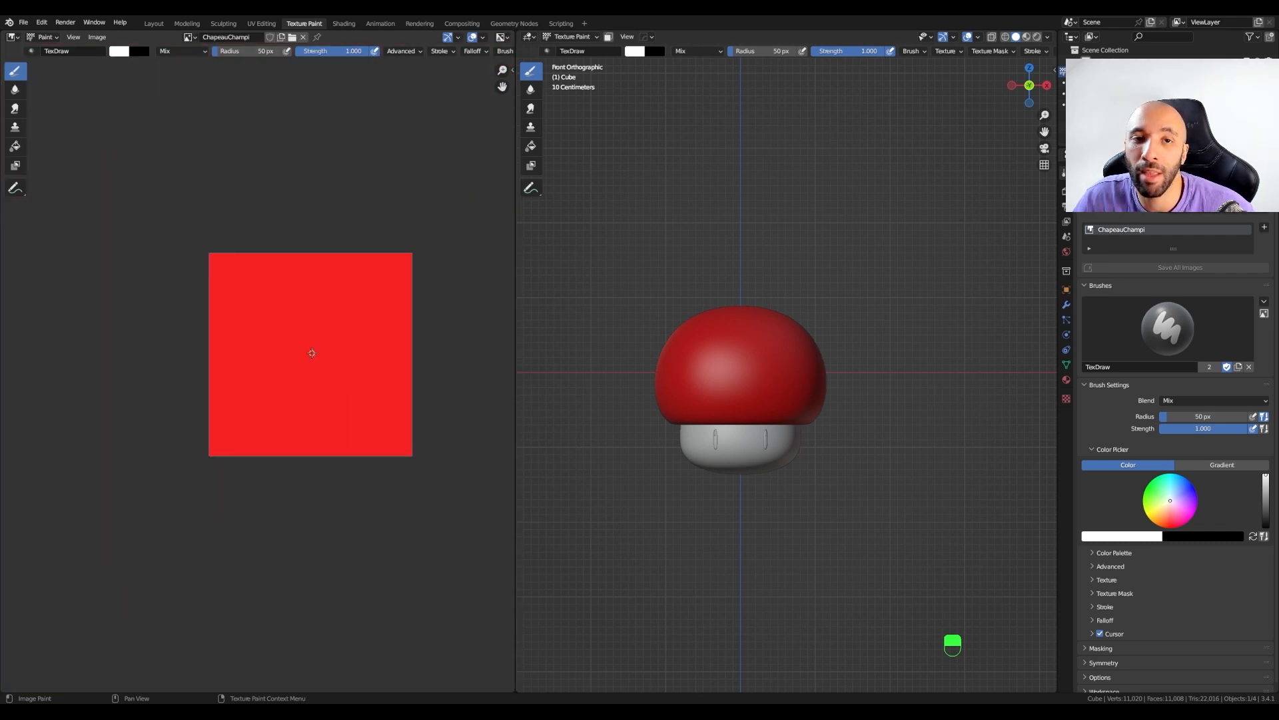
middle_drag(332, 378, 308, 379)
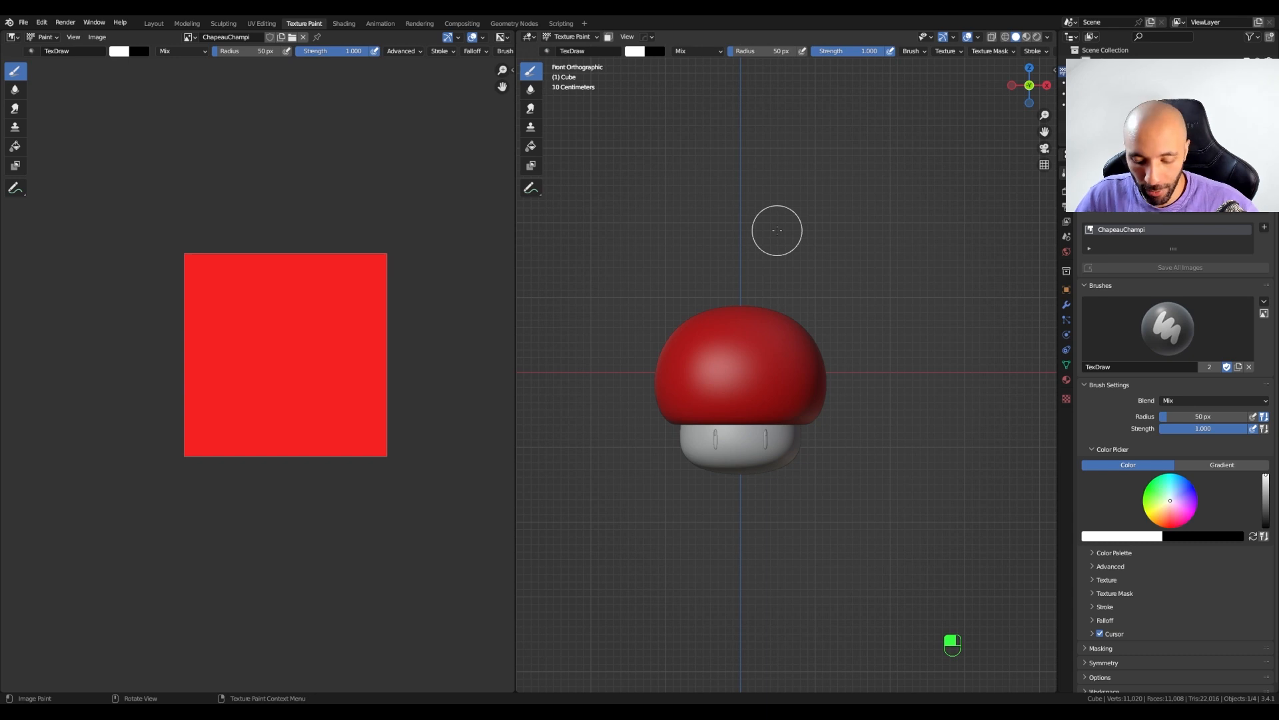
key(shift+f)
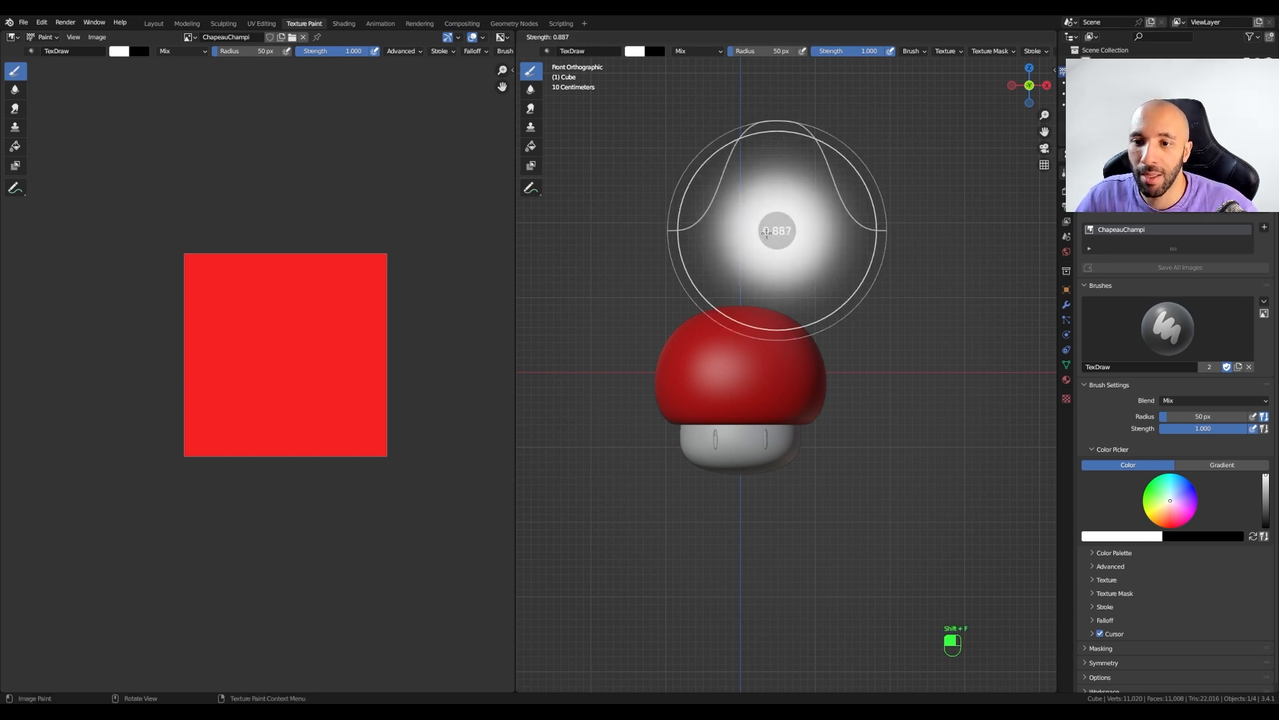
click(760, 242)
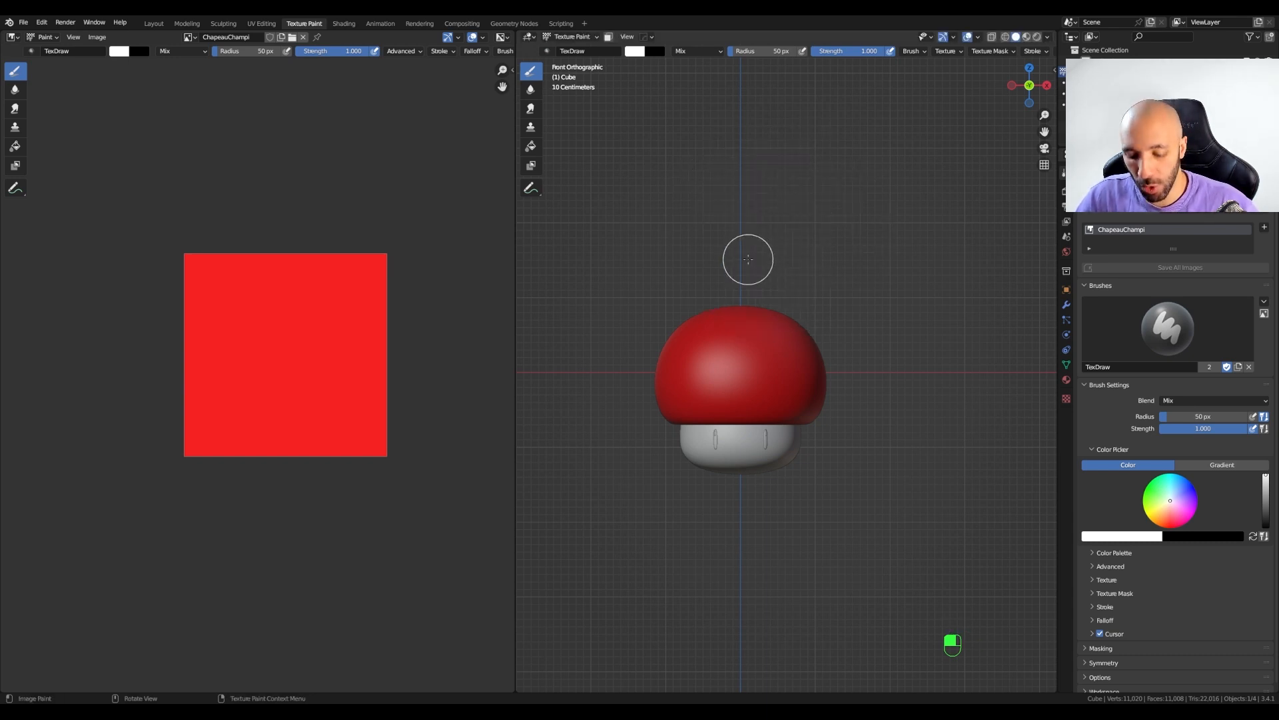
key(f)
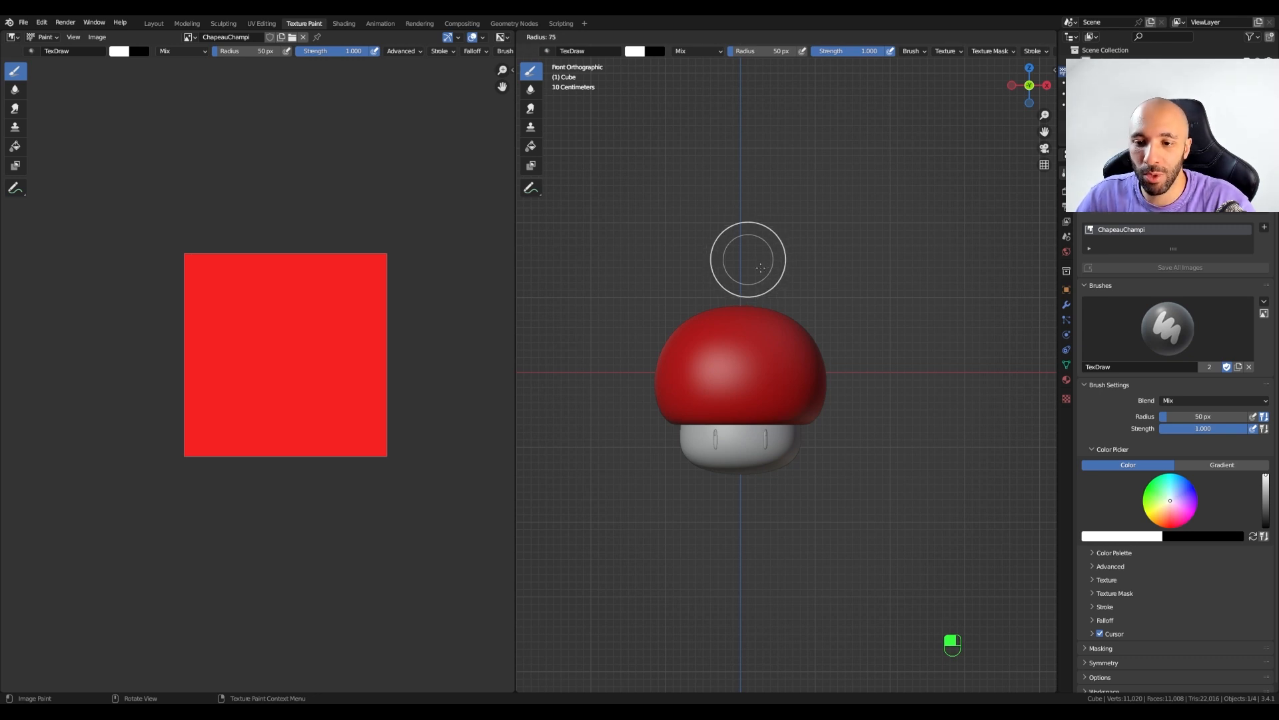
right_click(761, 268)
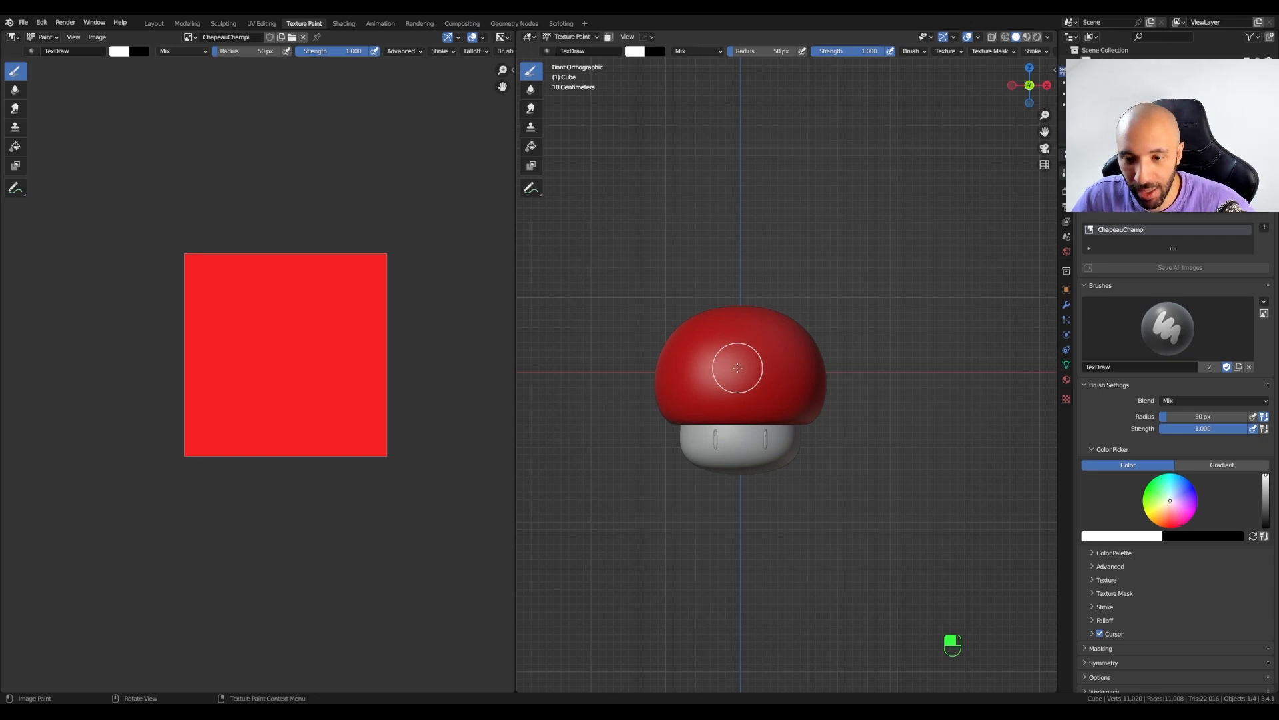
- Enlarge the paint brush over the cap's front to a radius of about 111 px
key(f)
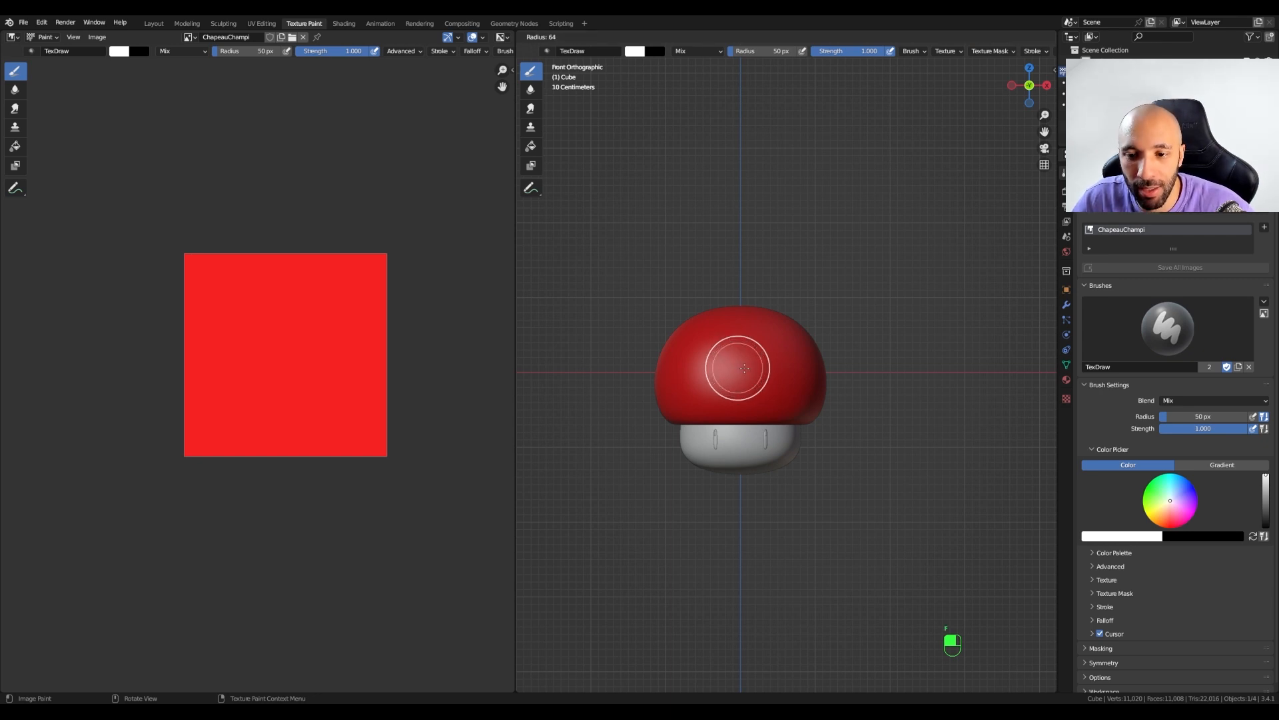
click(749, 368)
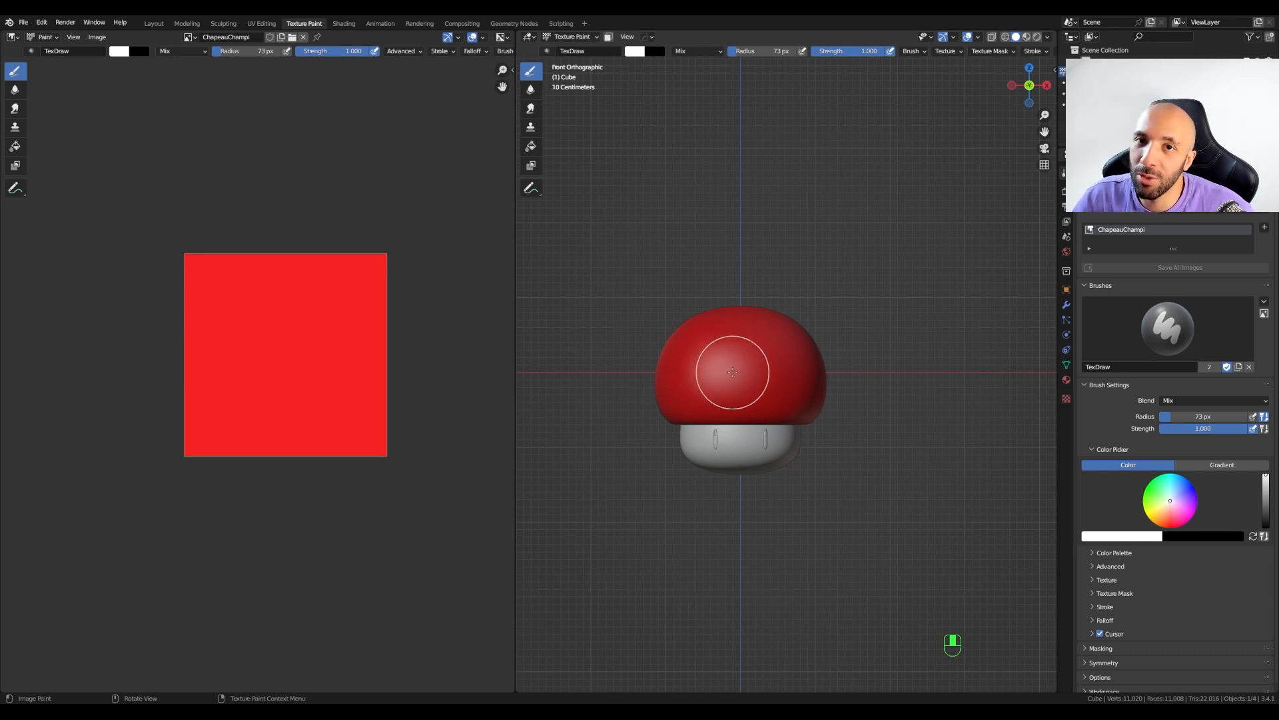
scroll(733, 372, up, 2)
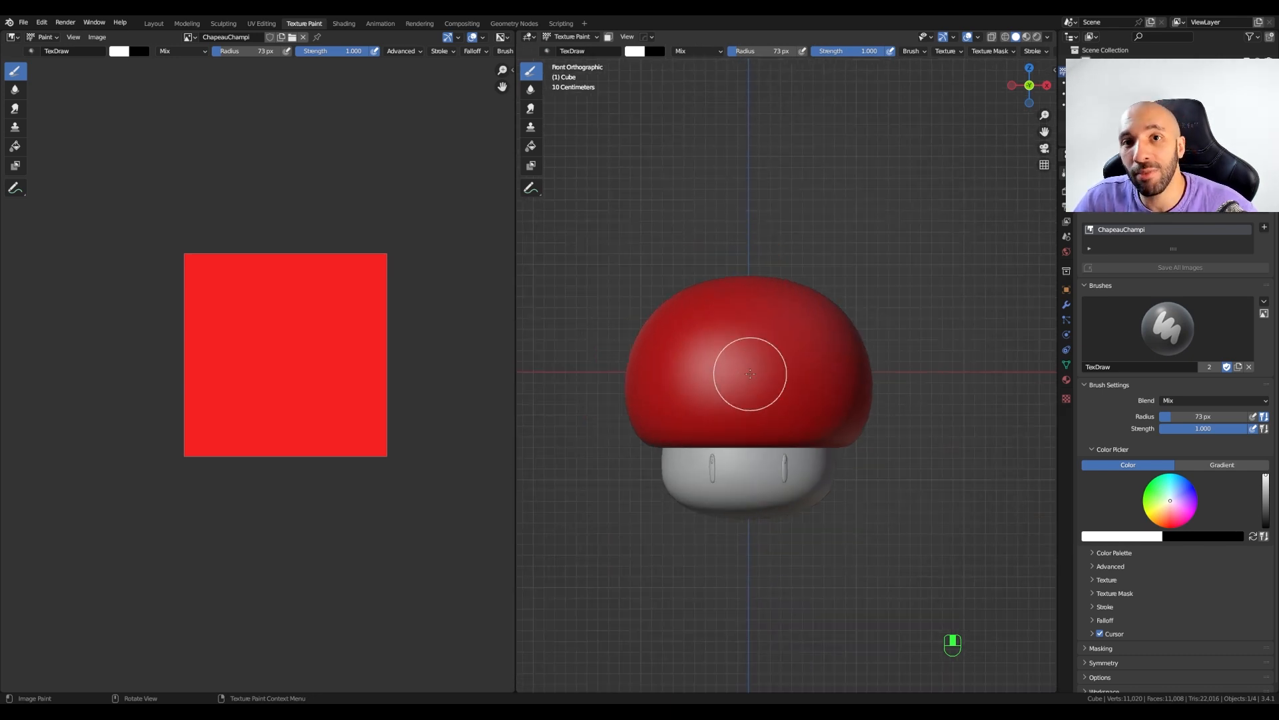
scroll(749, 372, down, 2)
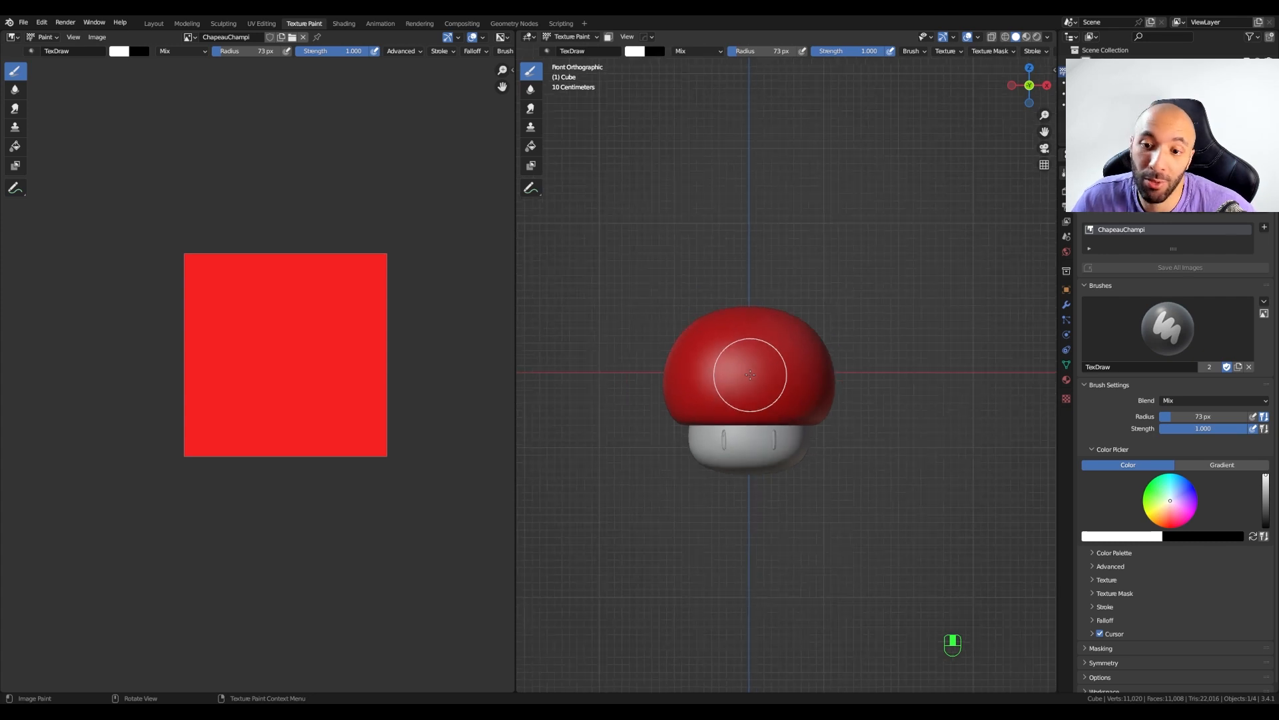
scroll(746, 371, up, 2)
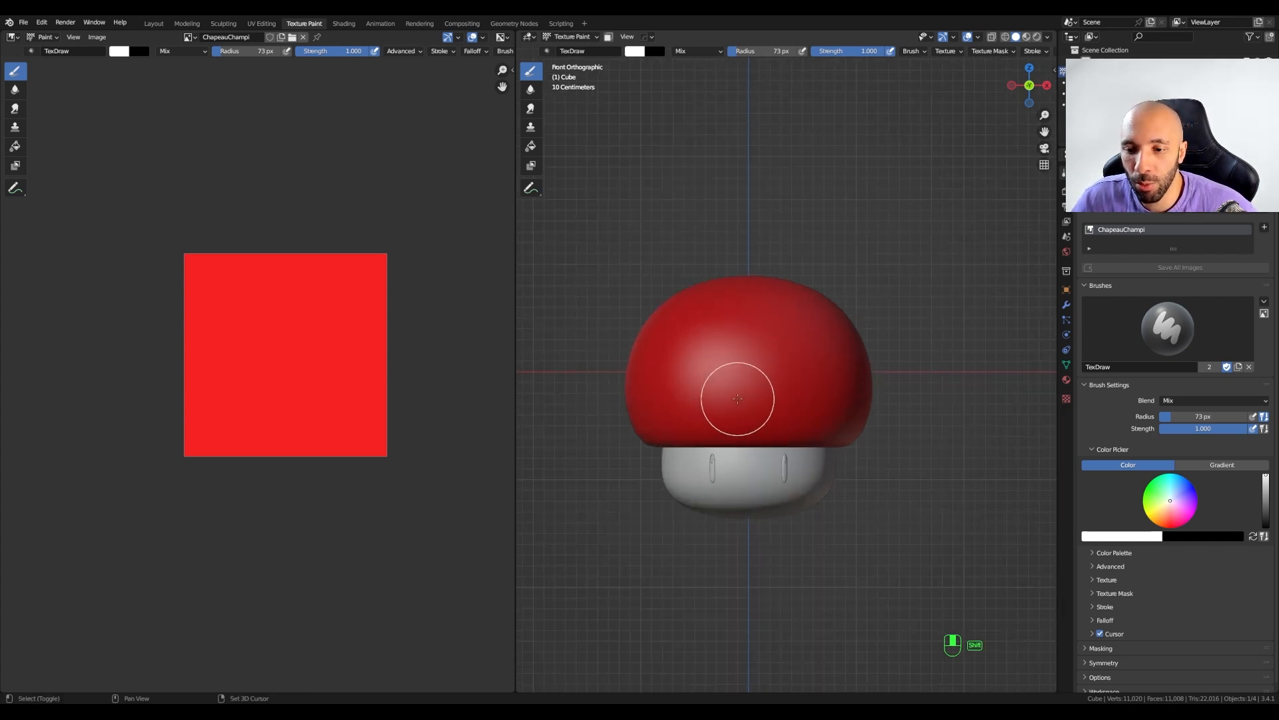
shift+middle_drag(735, 403, 757, 402)
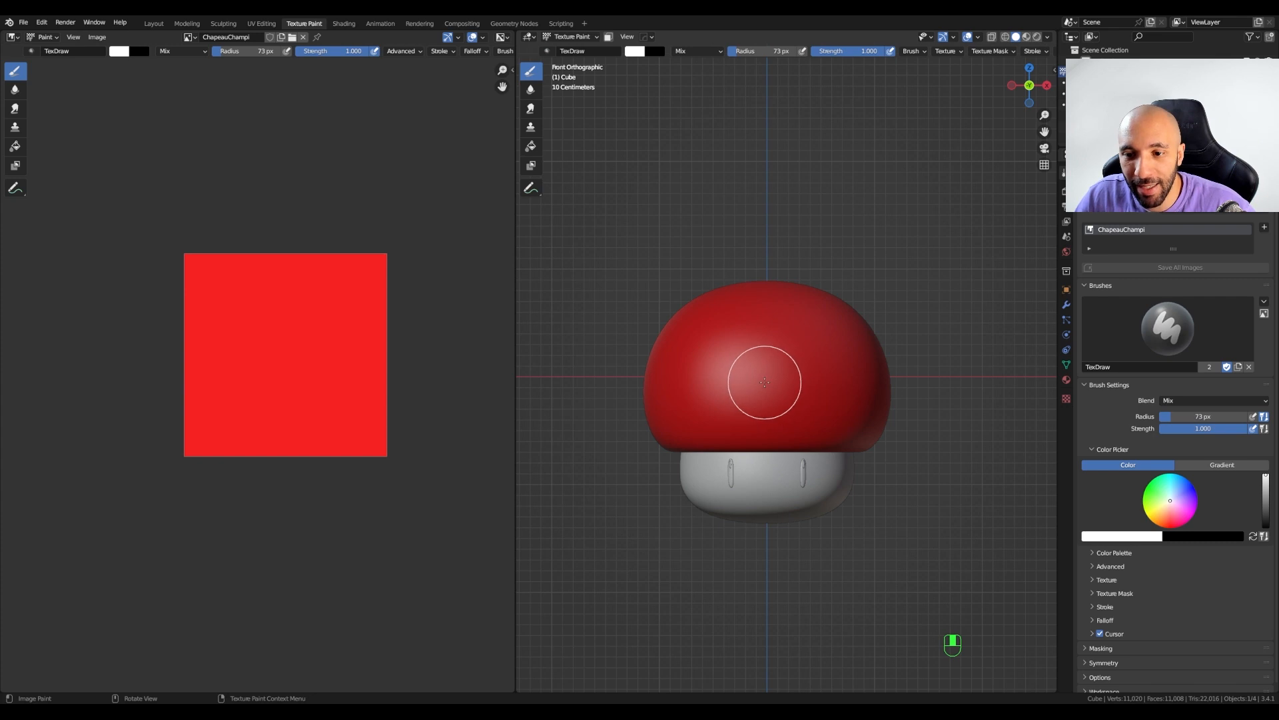
key(f)
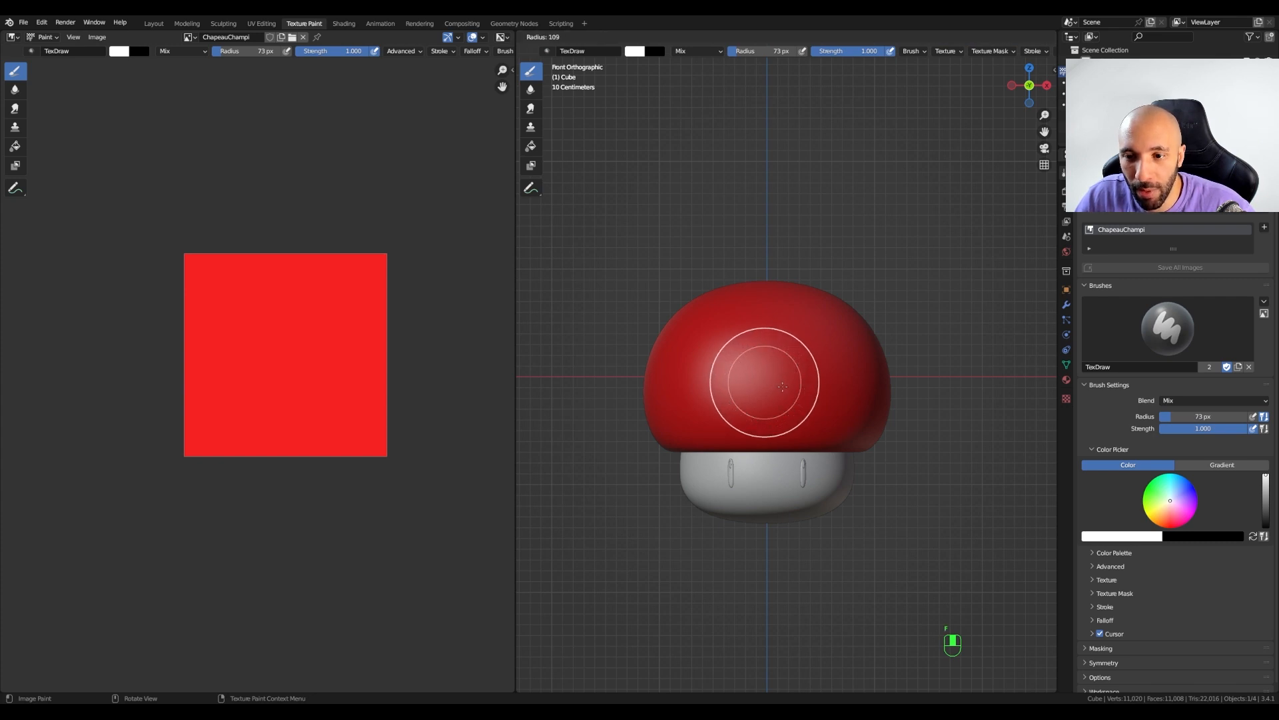
click(773, 383)
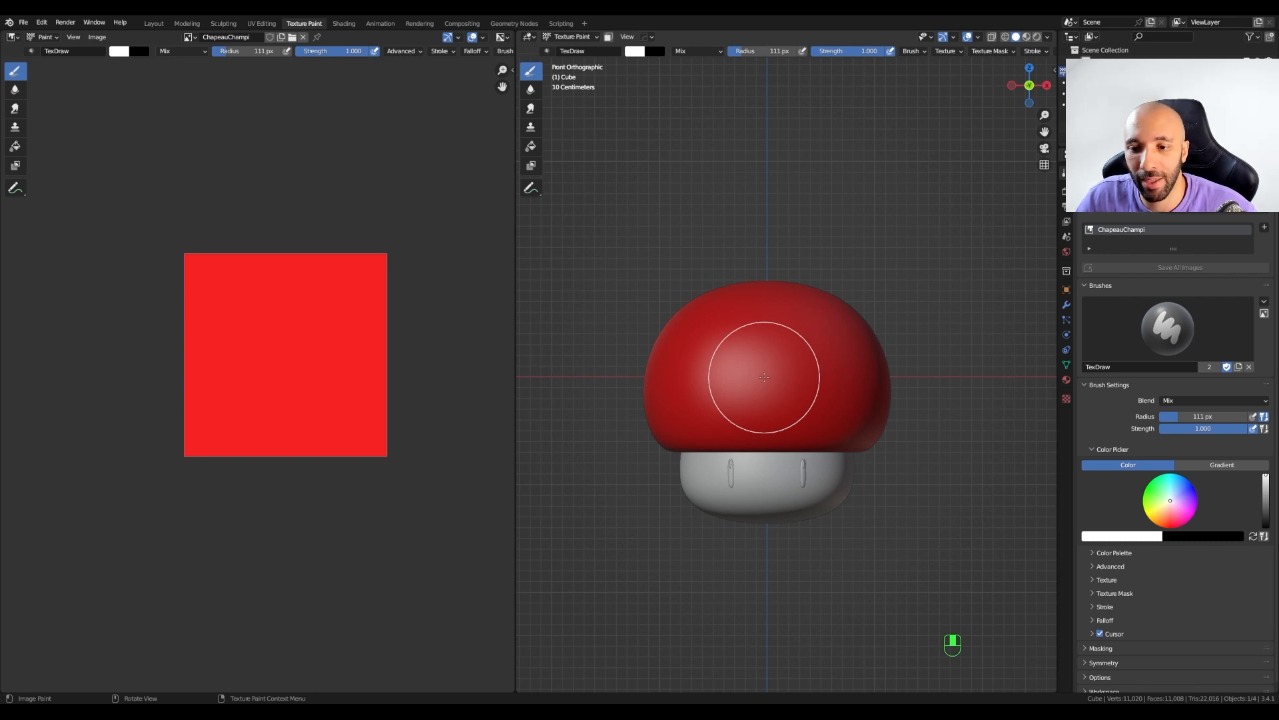
- Paint a single white test dab at the center of the cap's front and undo it
click(765, 378)
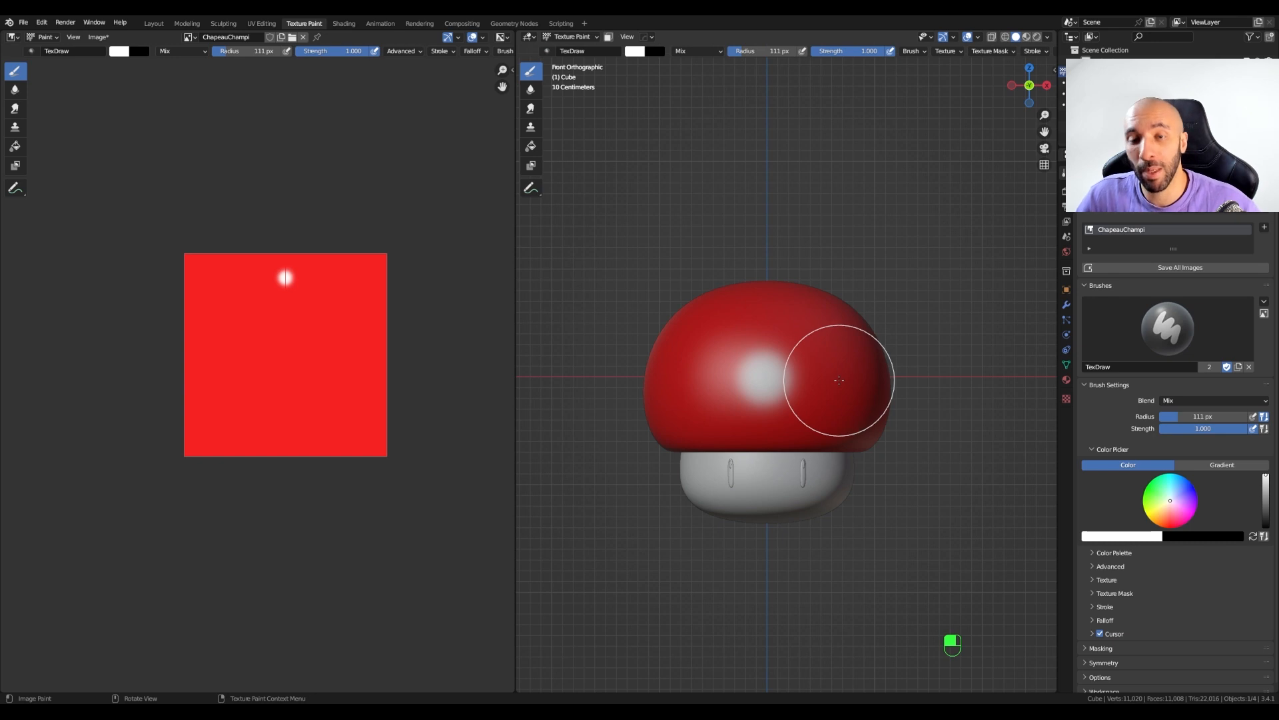
key(ctrl+z)
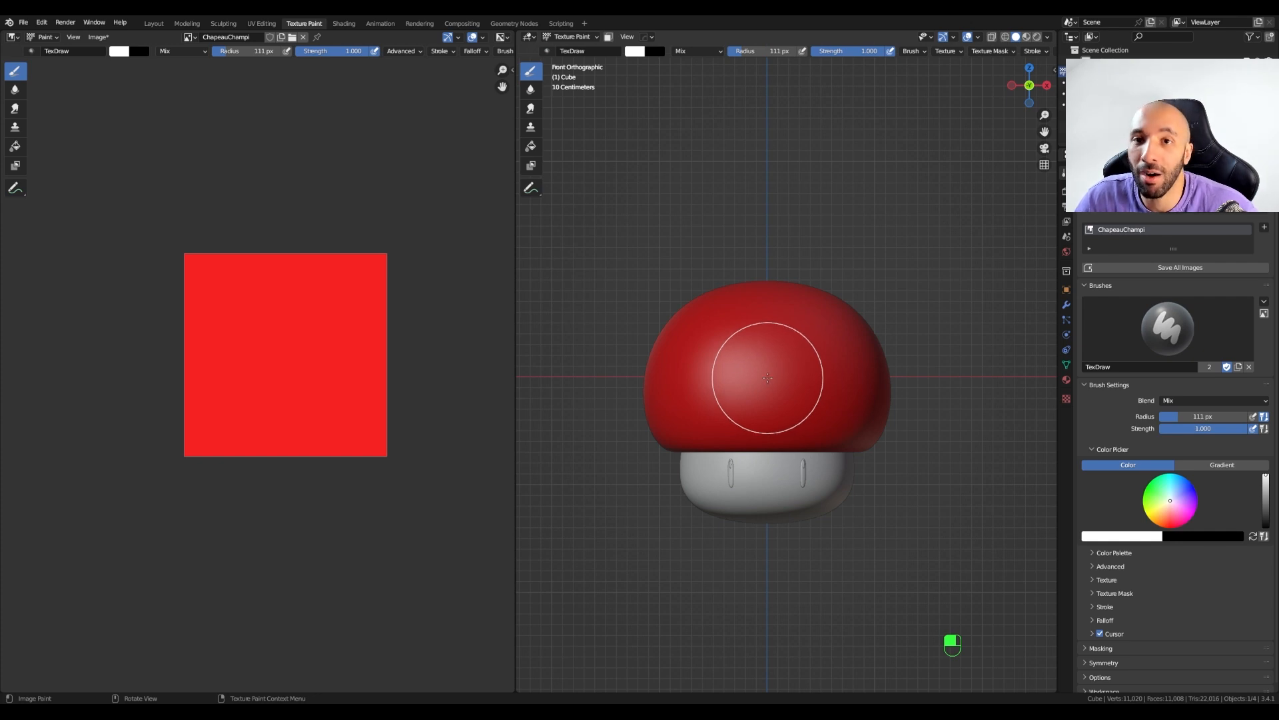
- Try soft-edged white dabs on the cap's front and undo them all
click(768, 378)
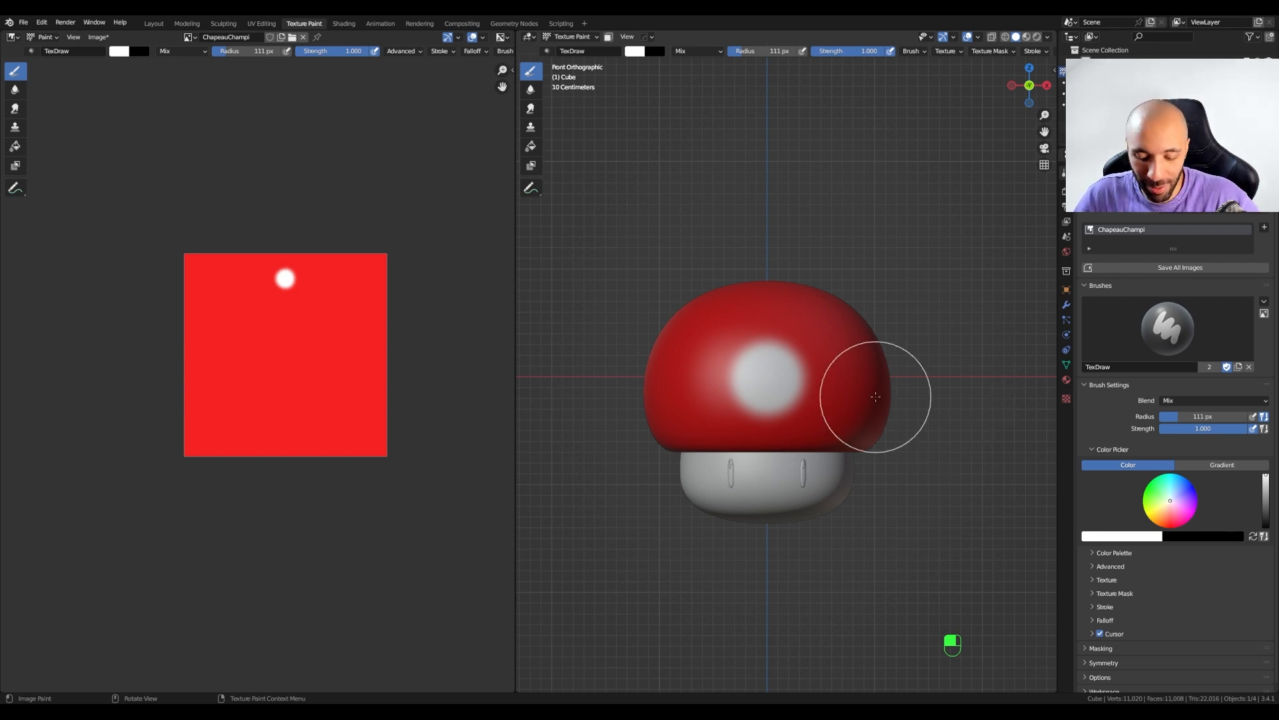
key(ctrl+z)
key(ctrl+z)
key(ctrl+z)
key(ctrl+z)
key(ctrl+z)
key(ctrl+z)
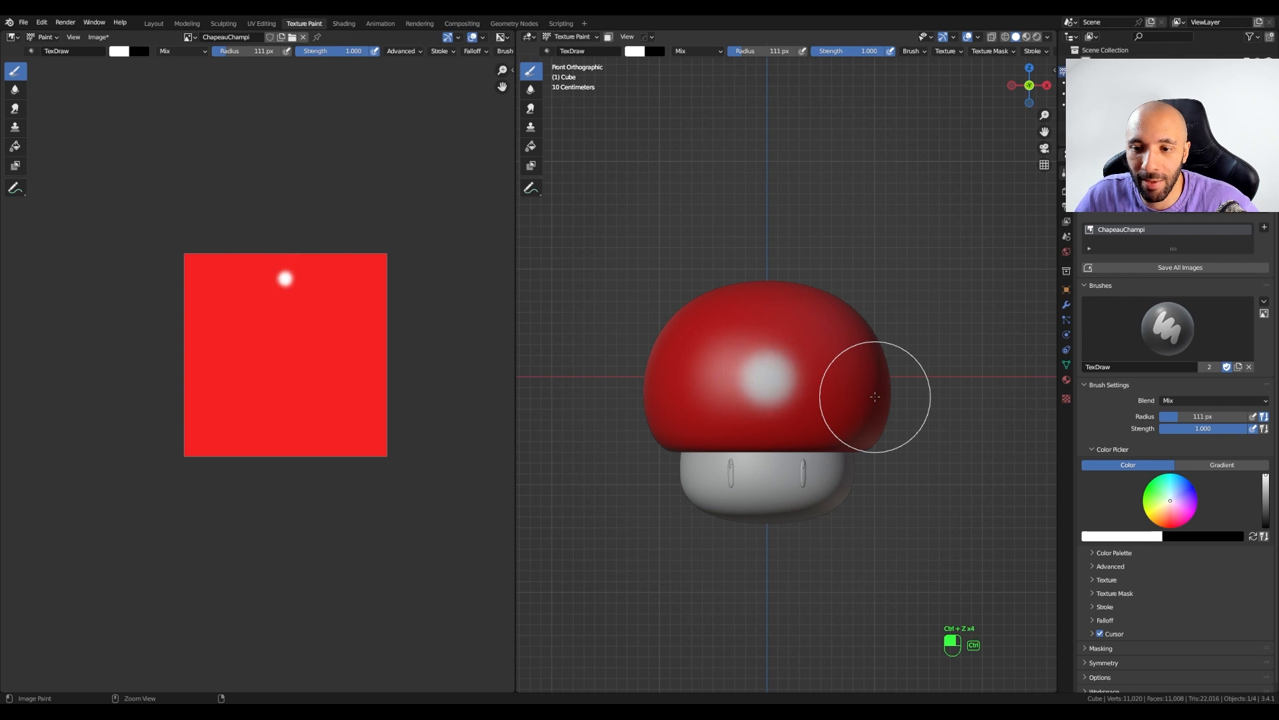
mouse_move(775, 397)
mouse_down()
mouse_move(737, 346)
mouse_move(780, 351)
mouse_move(773, 386)
mouse_up()
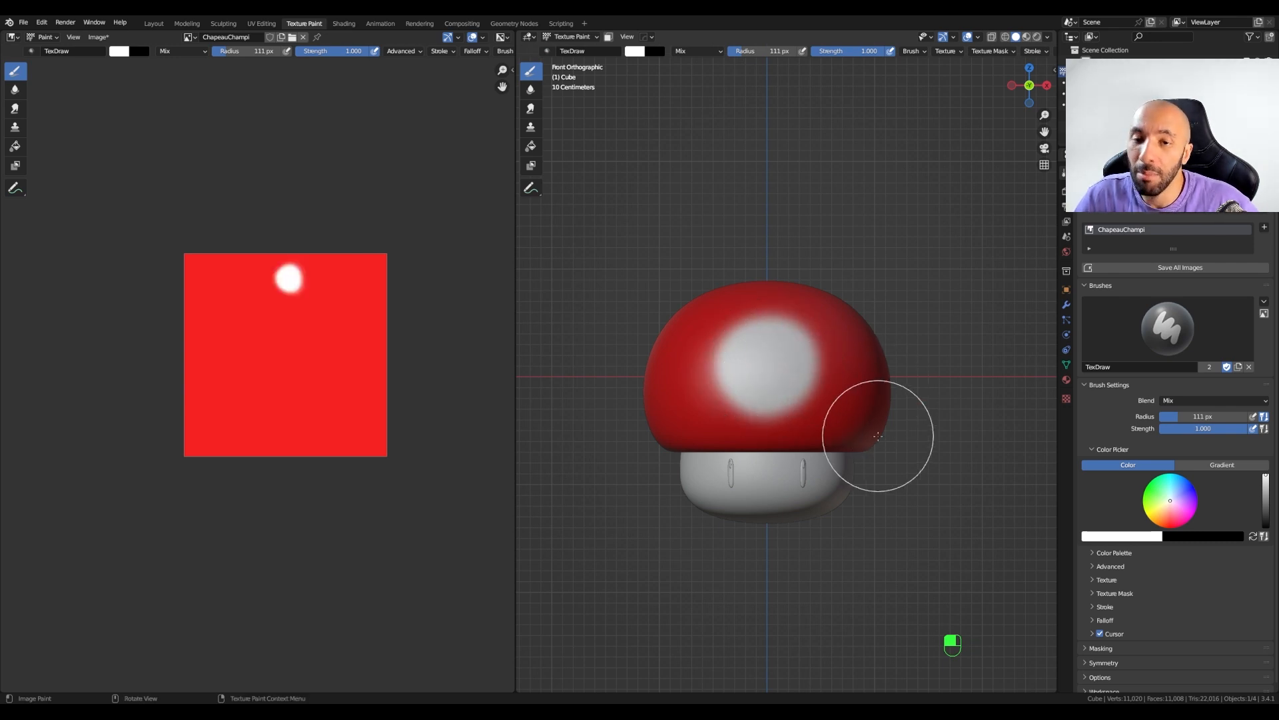
key(ctrl+z)
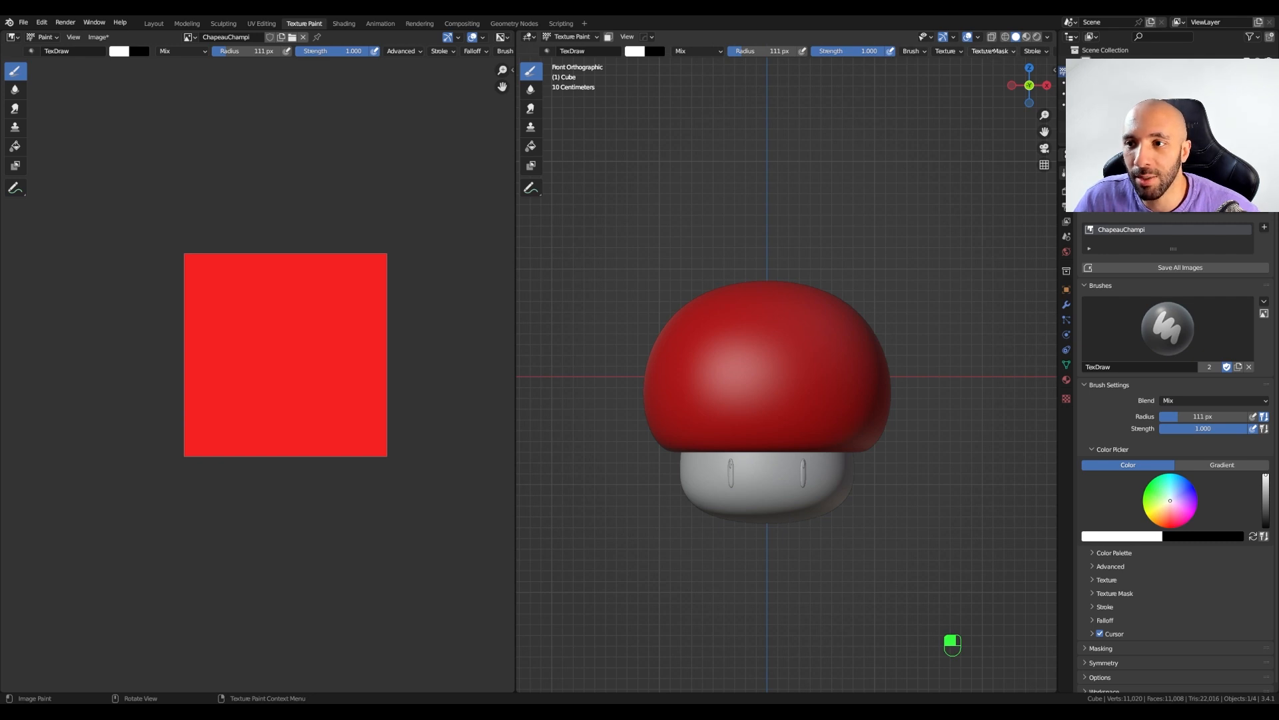
- Set the paint brush's falloff to Constant, then try one white dab on the cap's front and undo it
scroll(993, 51, down, 8)
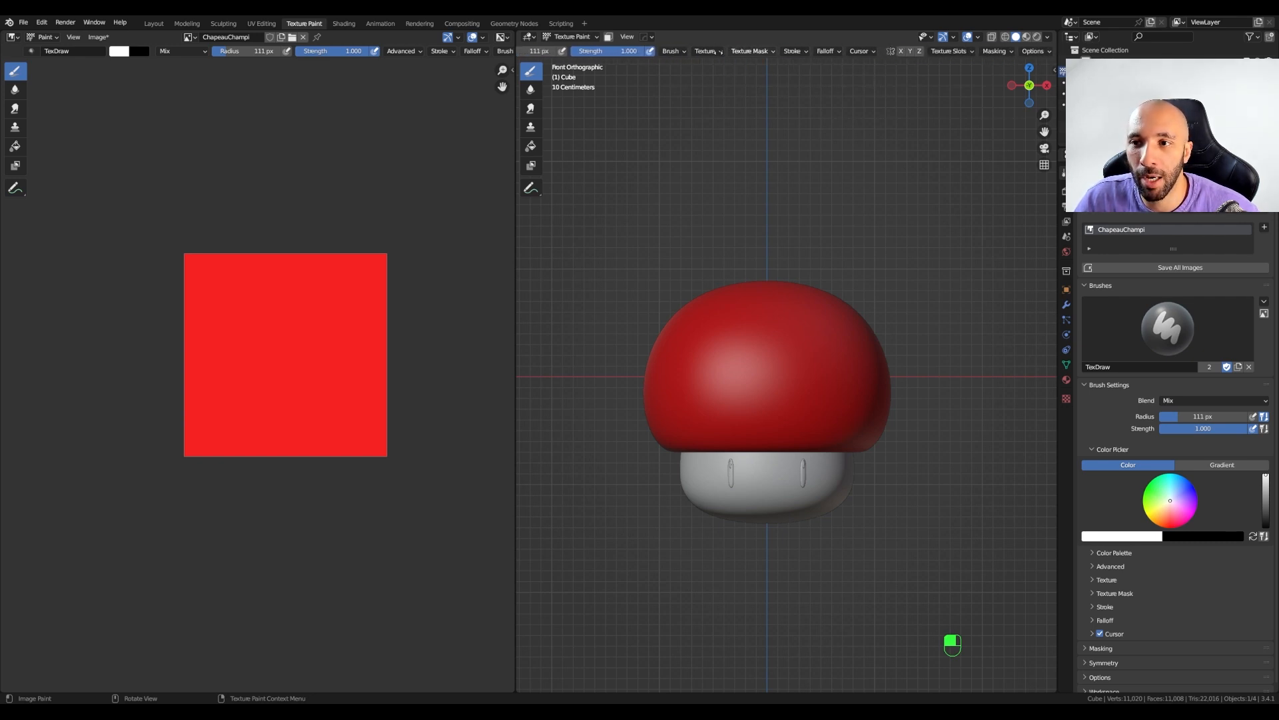
click(828, 51)
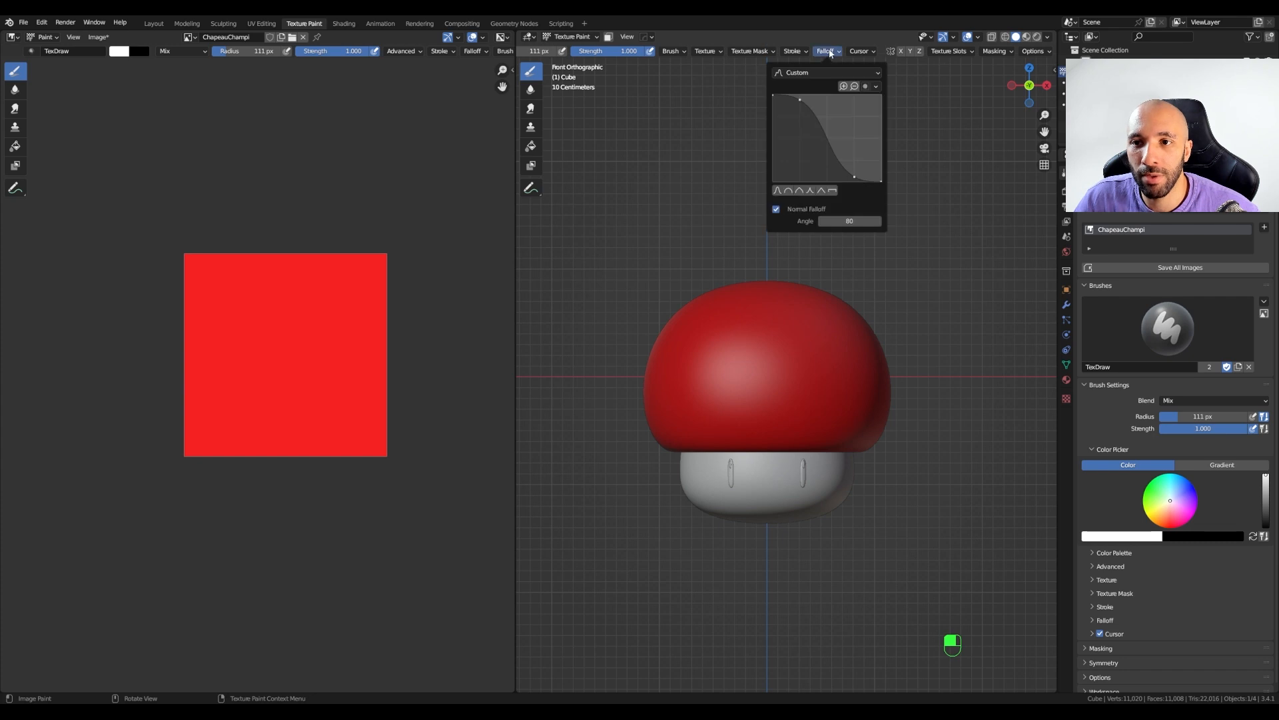
click(805, 74)
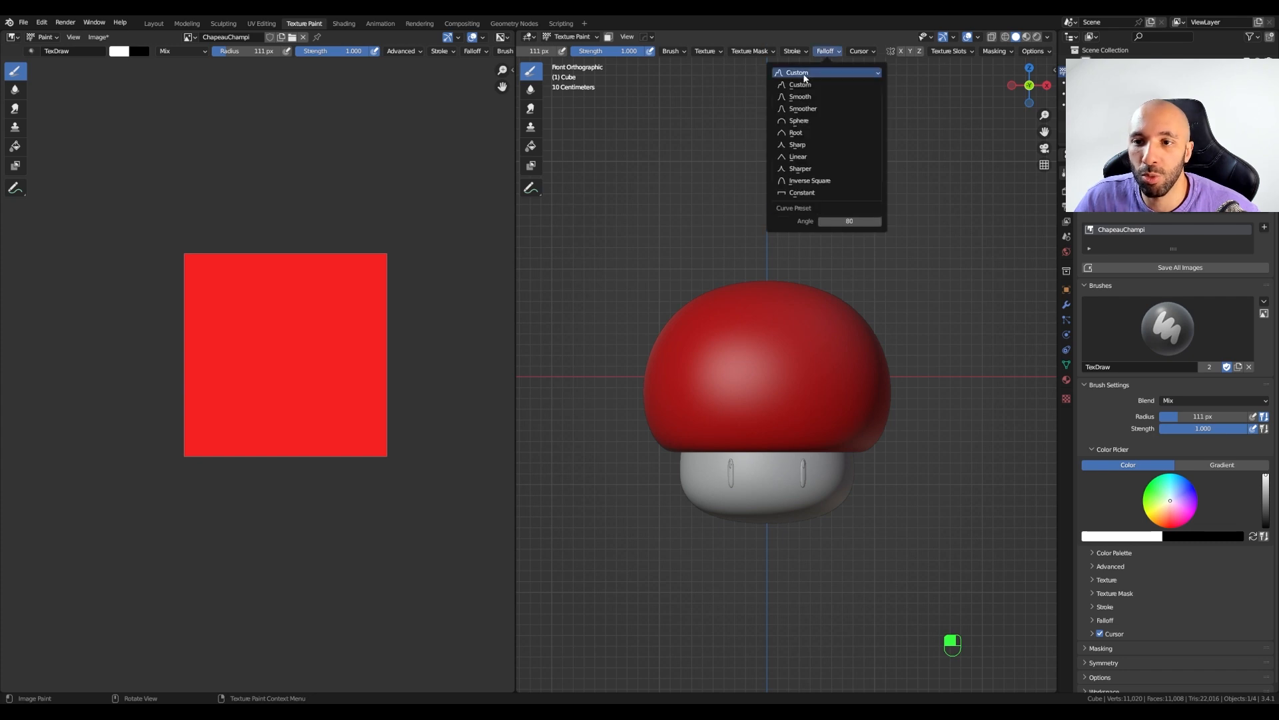
click(805, 192)
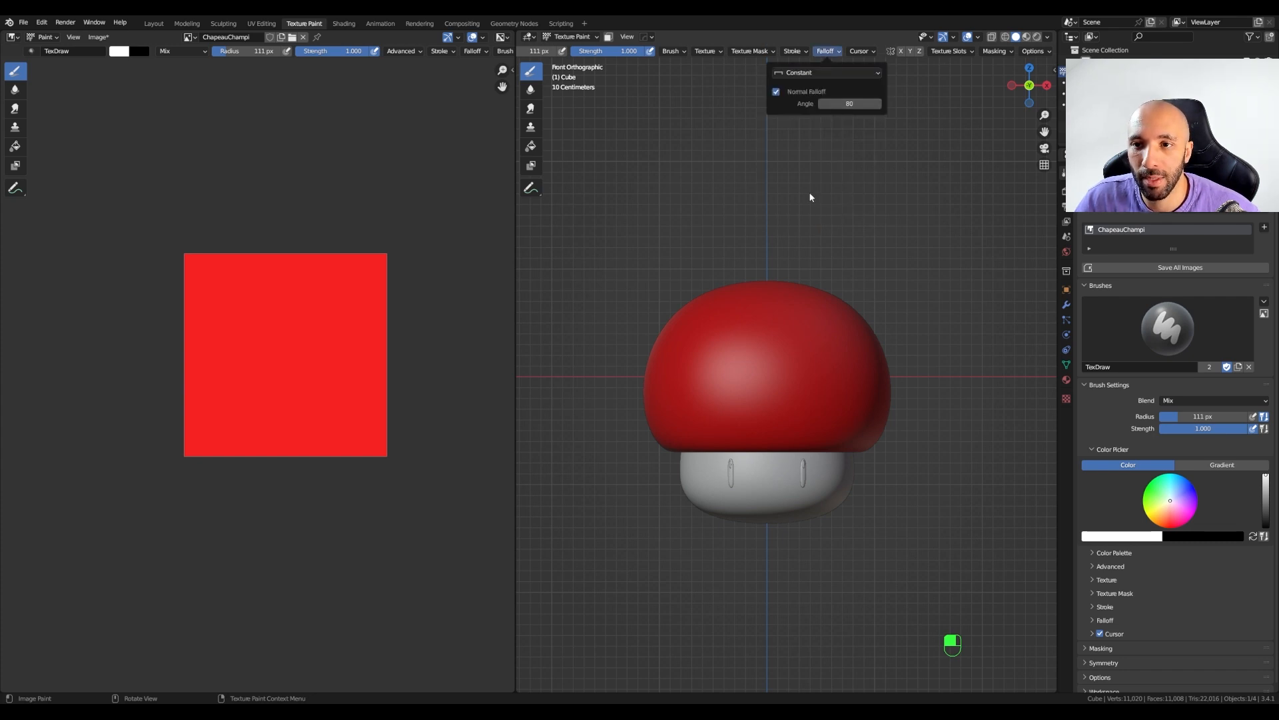
click(768, 371)
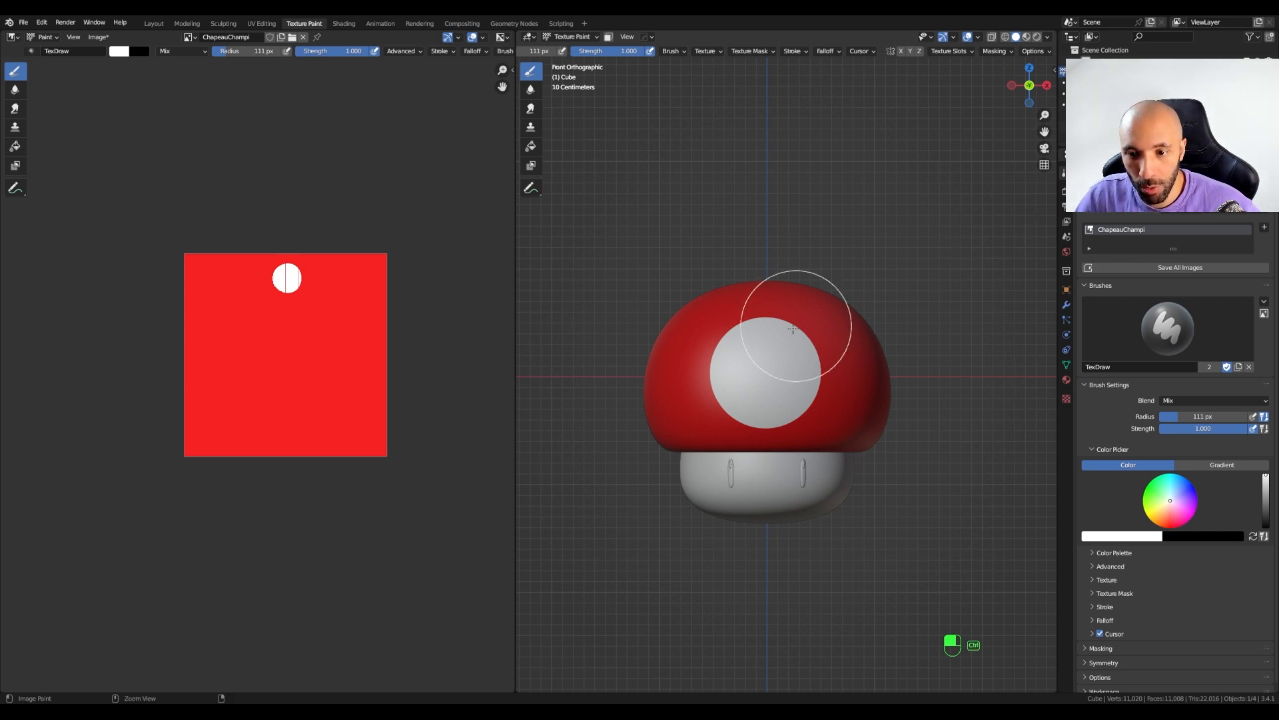
key(ctrl+z)
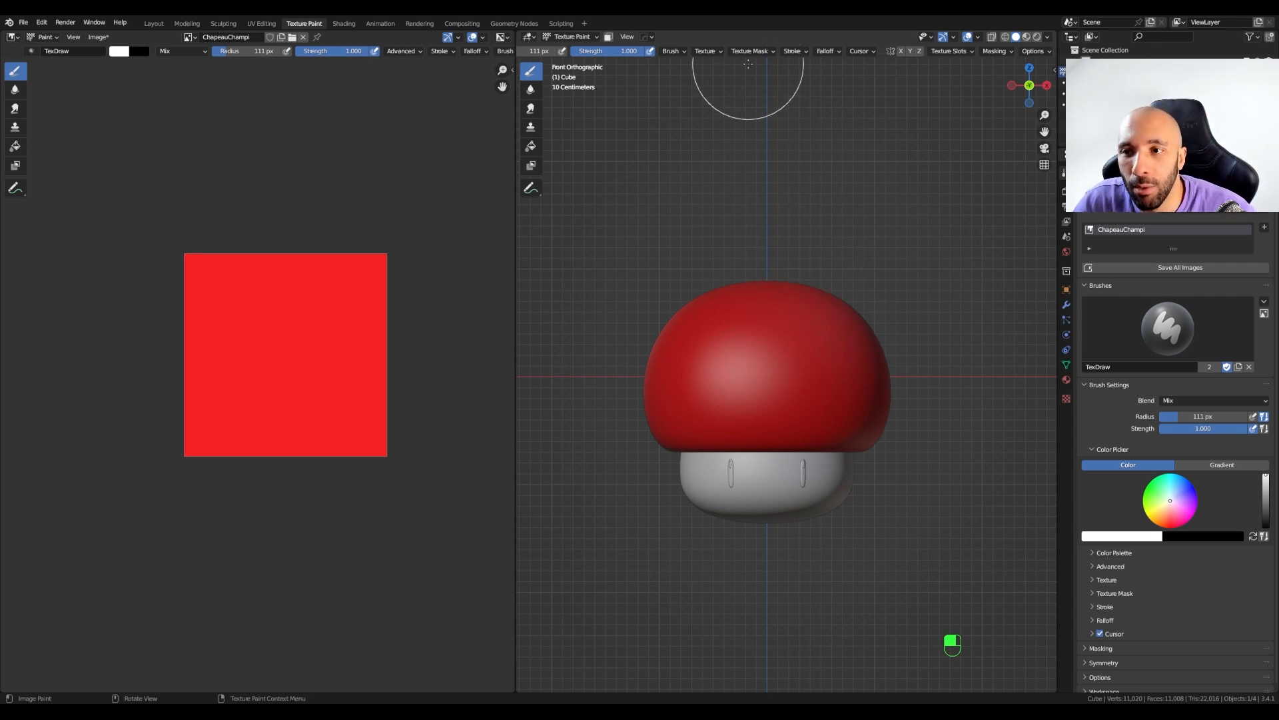
- Enable X and Y paint symmetry, then try a white dab on the cap's front and undo it
click(900, 54)
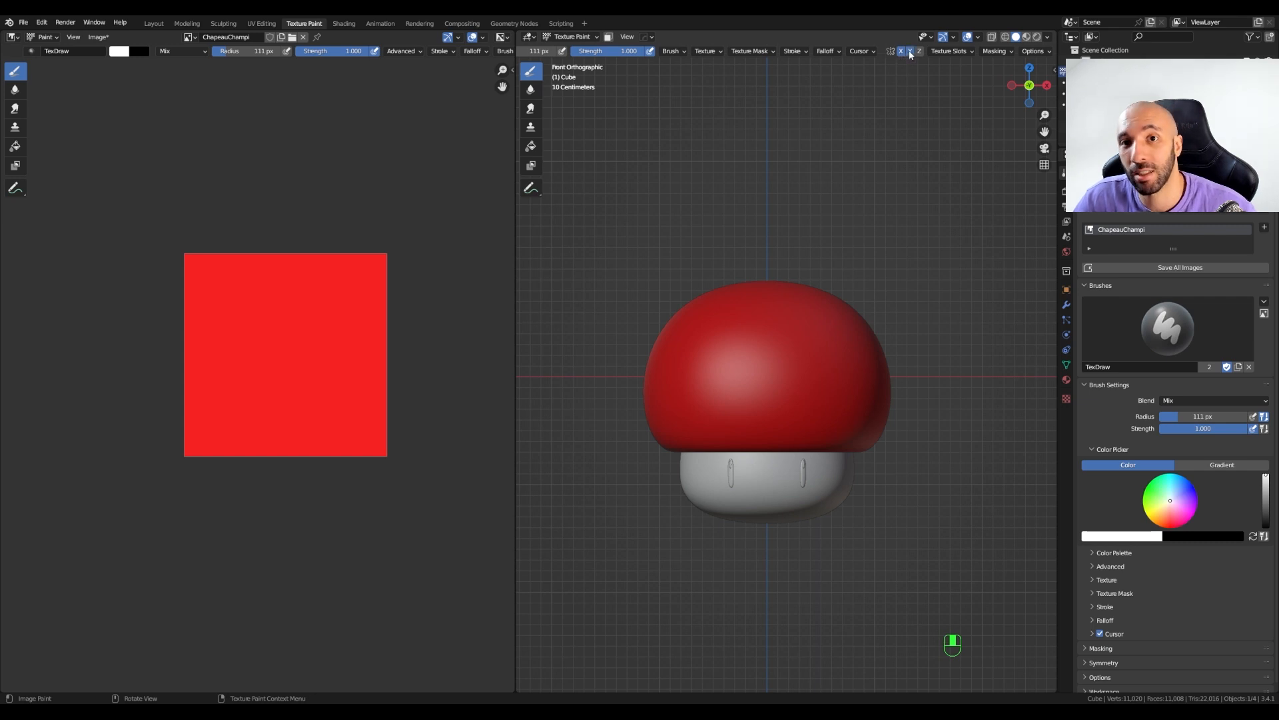
click(911, 52)
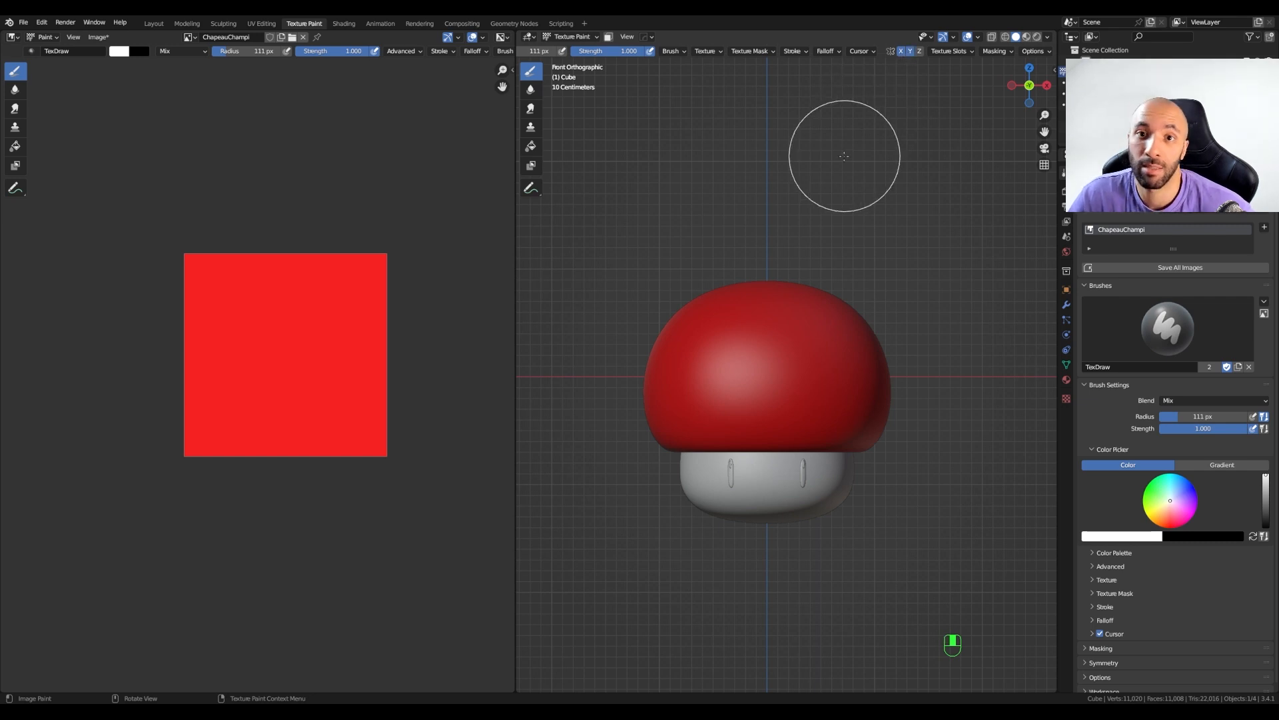
click(783, 370)
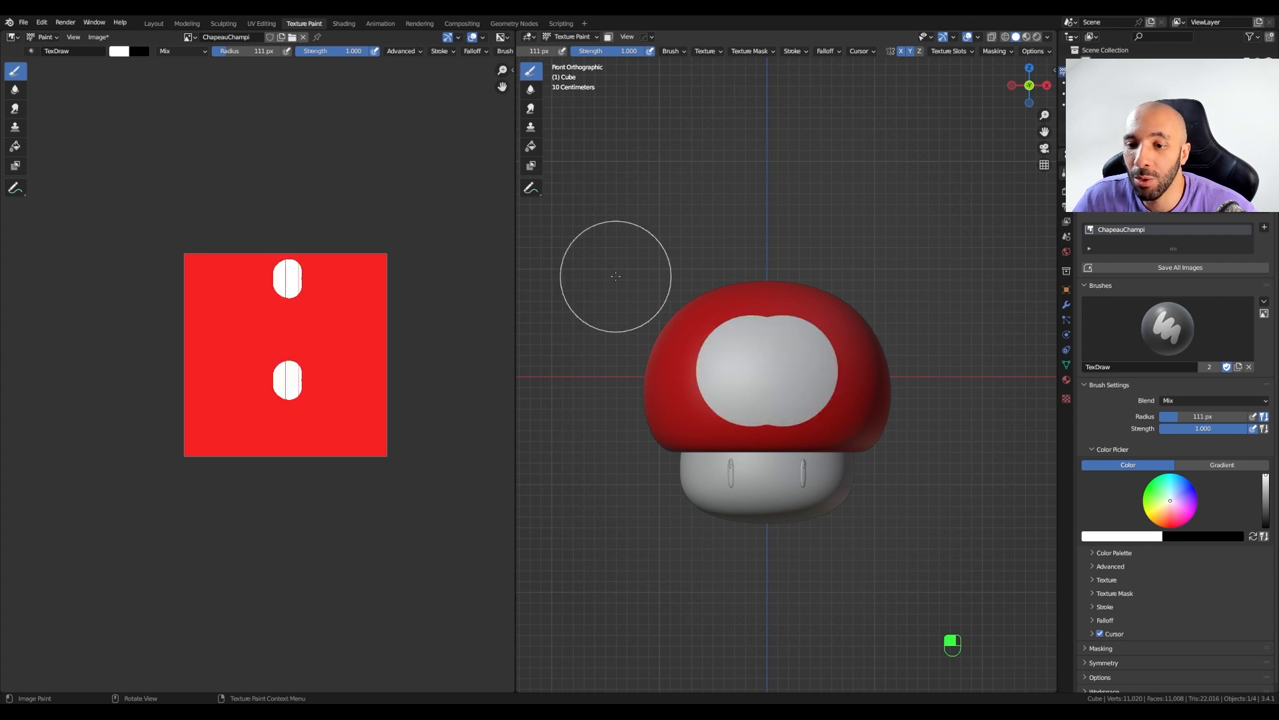
key(ctrl+z)
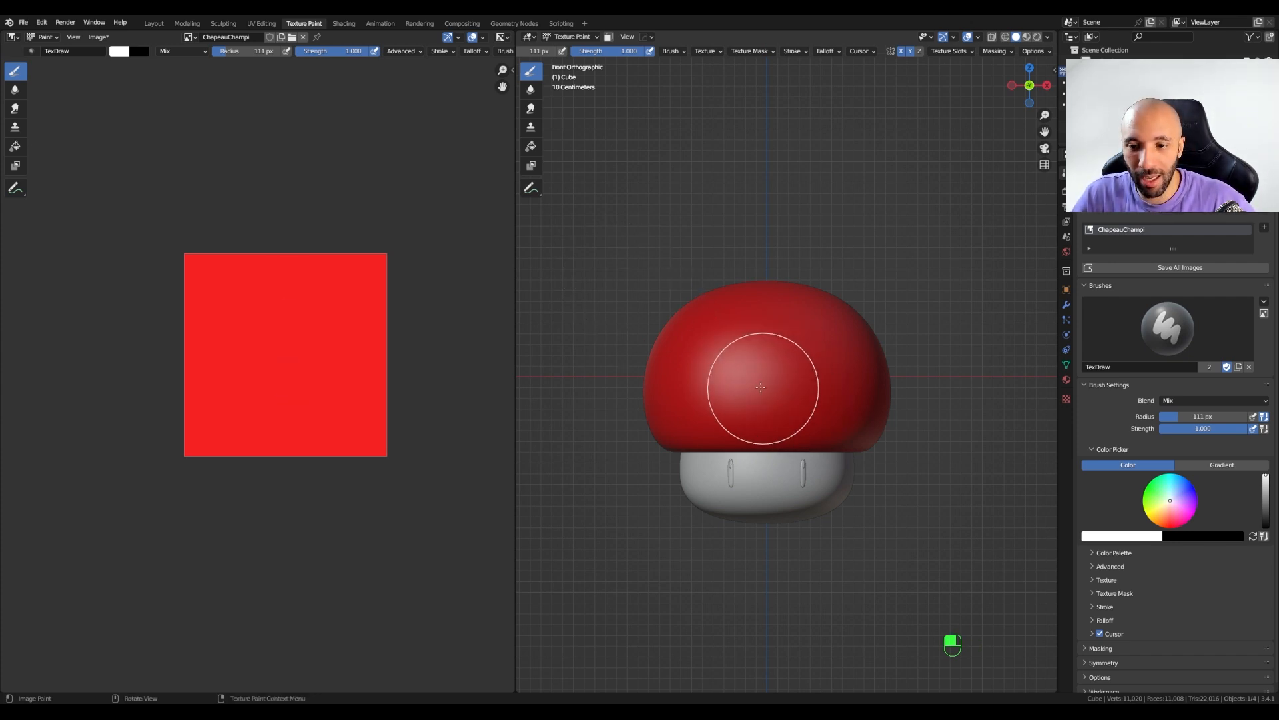
- Turn on X-ray and paint a white spot at the cap's center from the front view and another from the right view
key(alt+z)
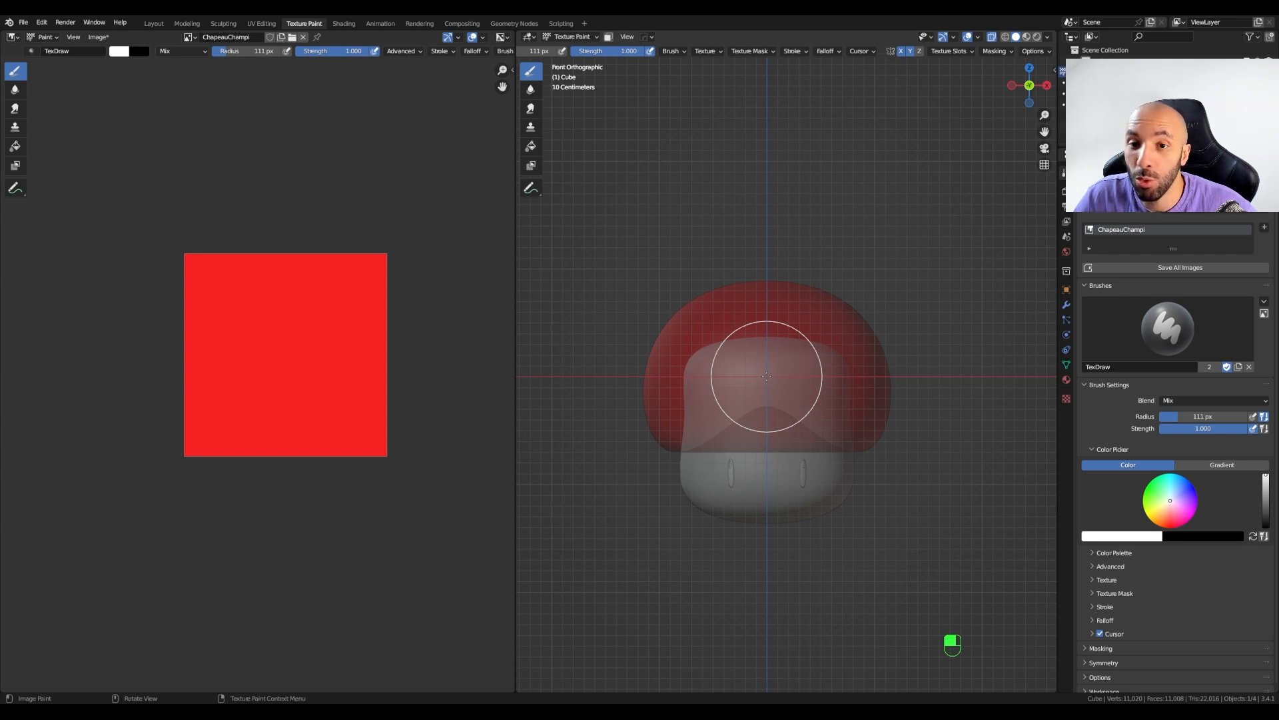
click(767, 377)
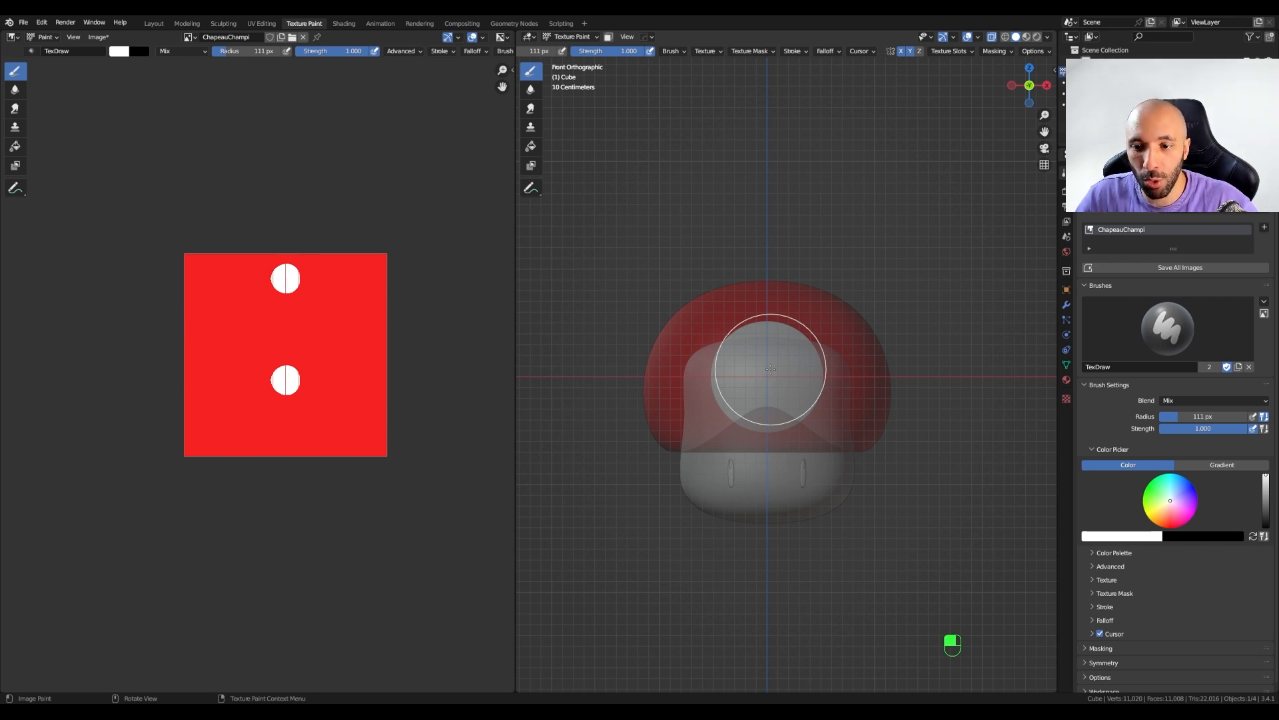
key(KP_3)
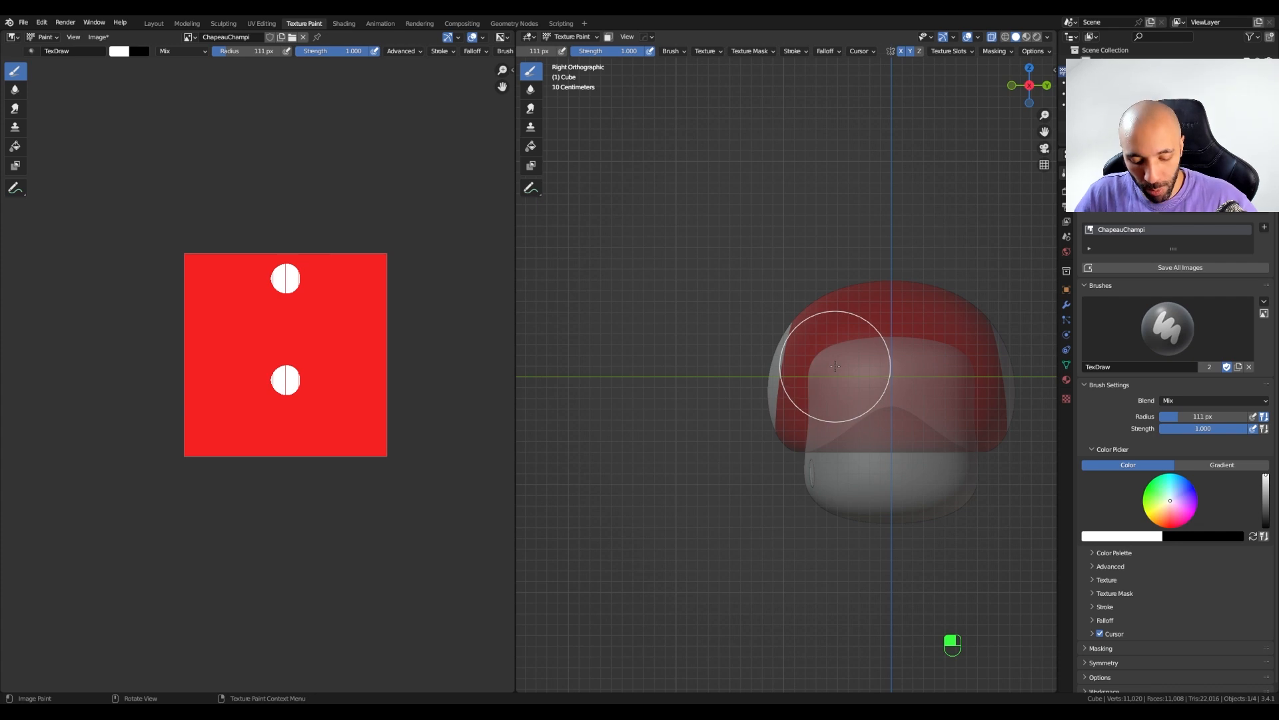
key(shift)
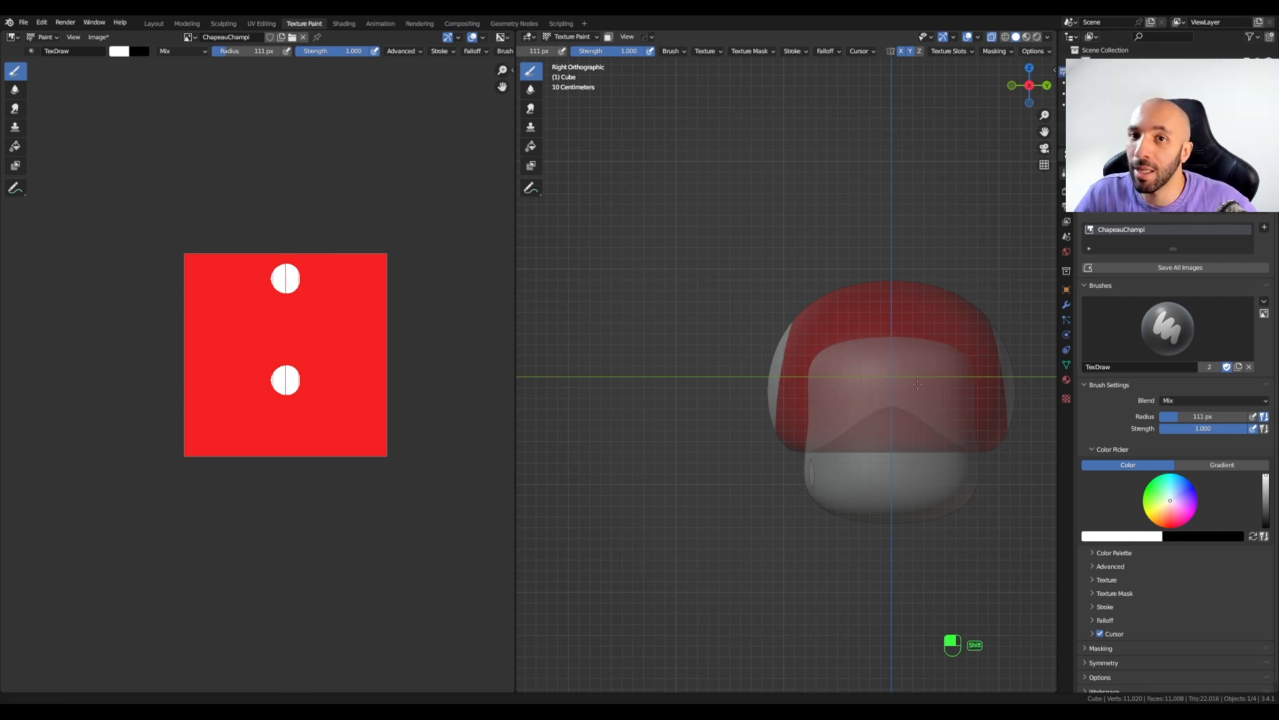
shift+middle_drag(917, 385, 810, 384)
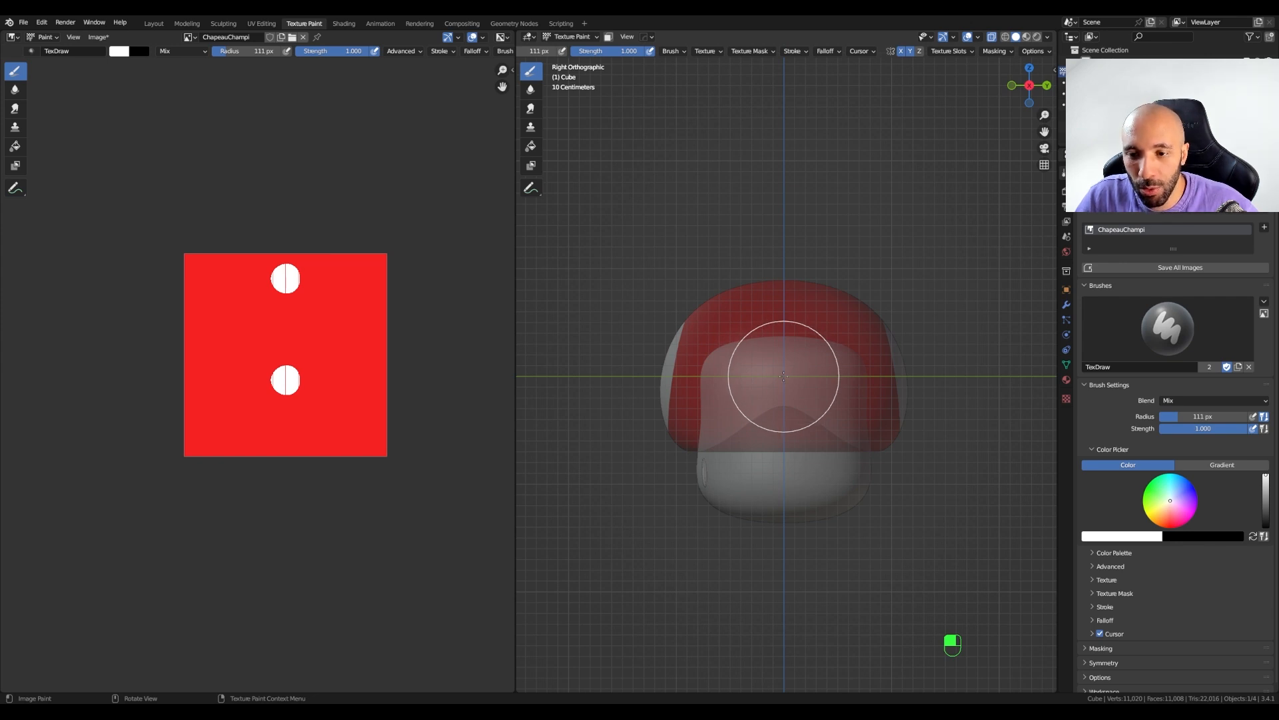
click(783, 377)
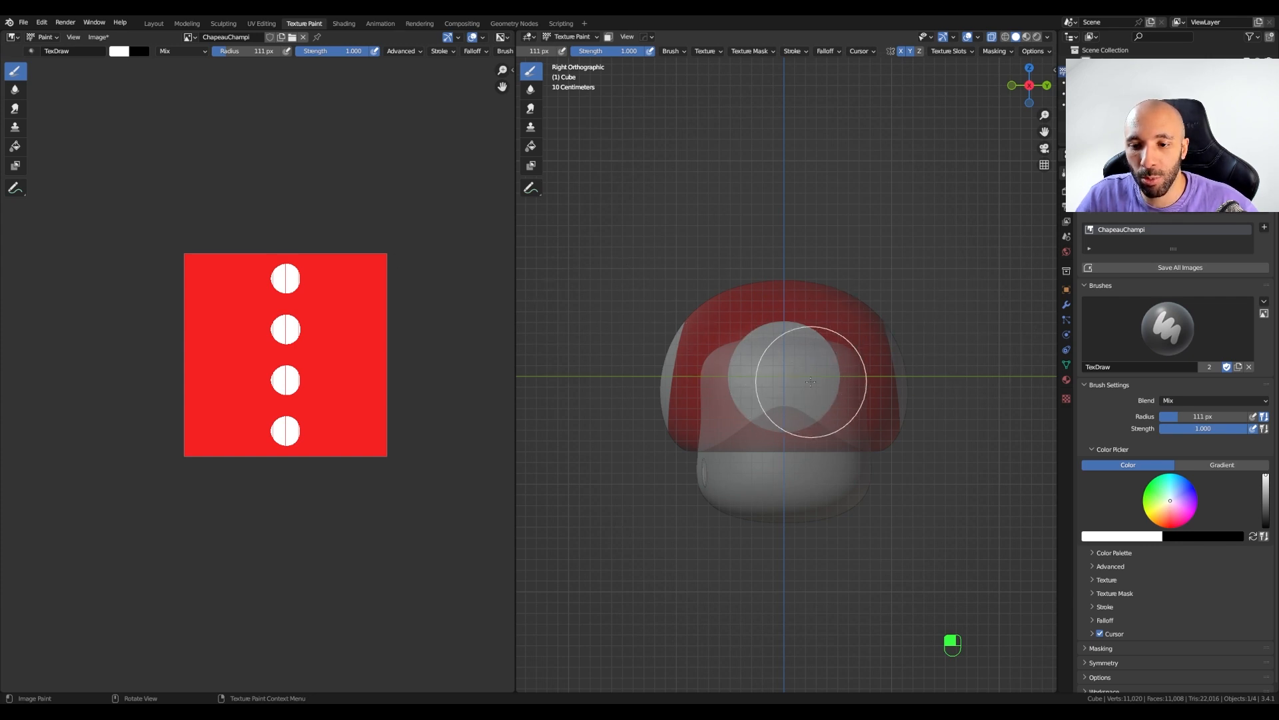
scroll(284, 281, up, 5)
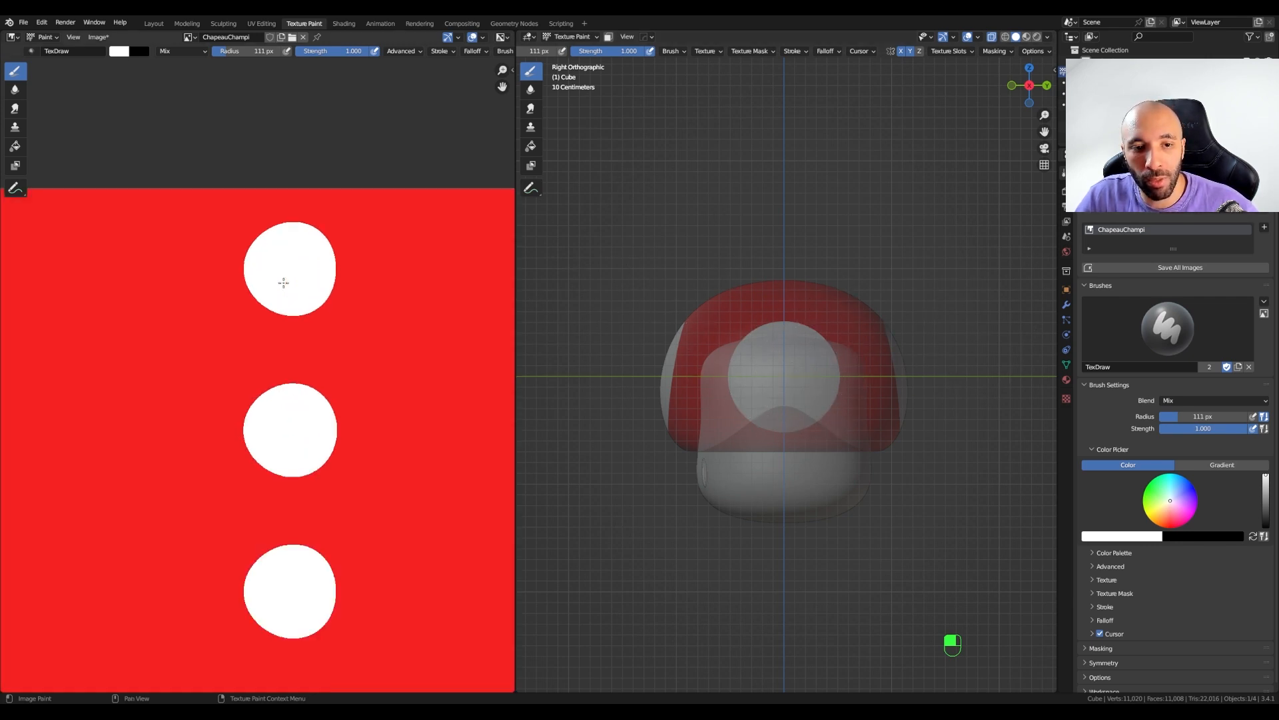
scroll(283, 282, down, 3)
scroll(284, 281, up, 4)
scroll(284, 281, down, 4)
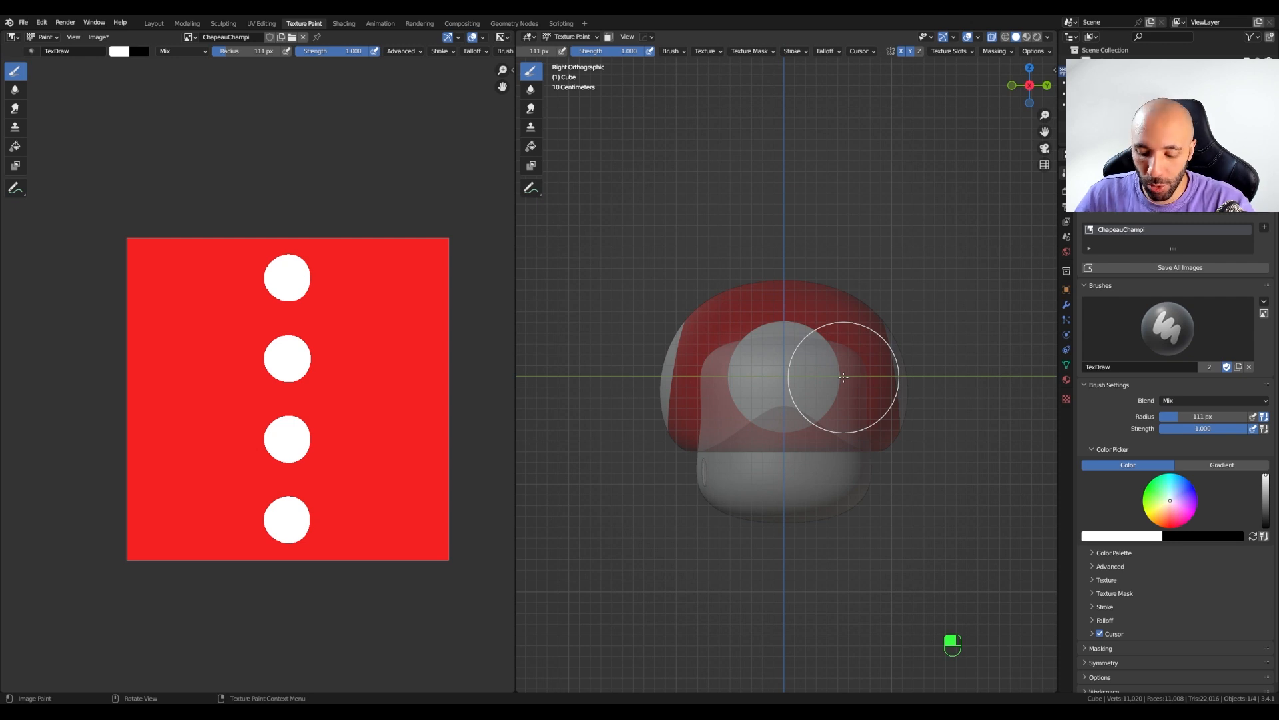
- Paint a white spot at the center of the cap's top from the top view and turn off X-ray
key(KP_7)
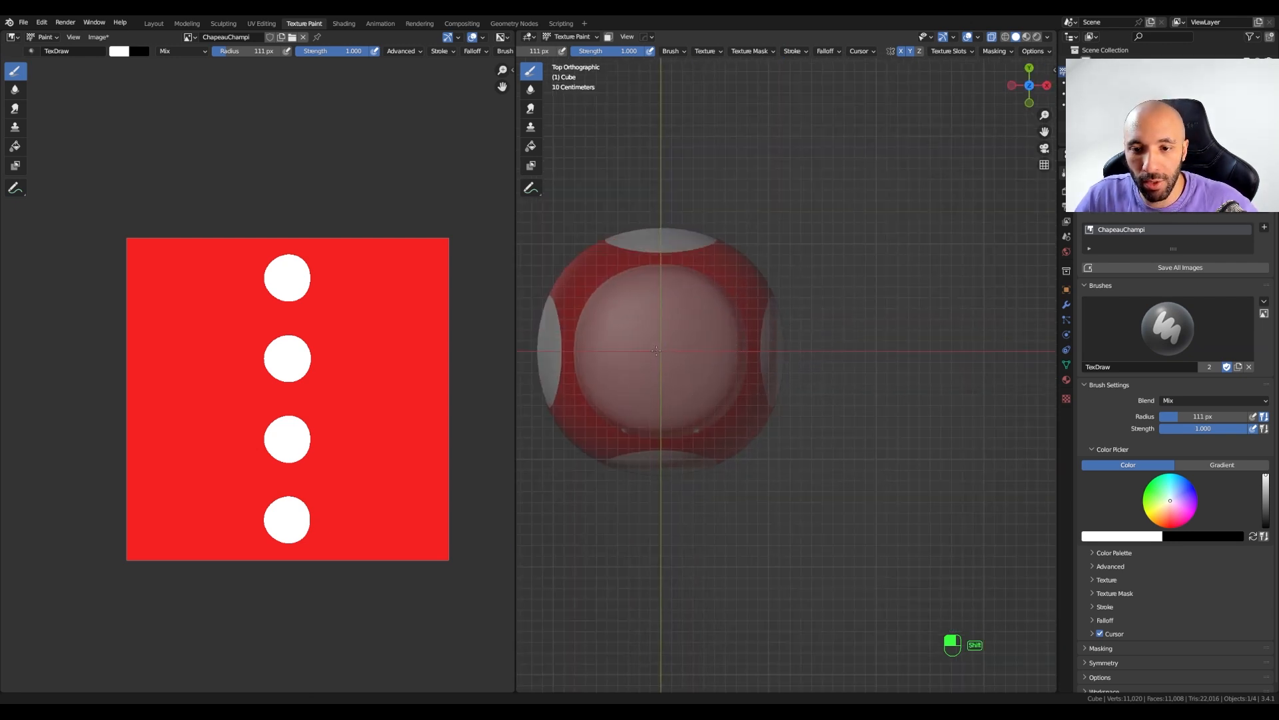
shift+middle_drag(655, 351, 764, 357)
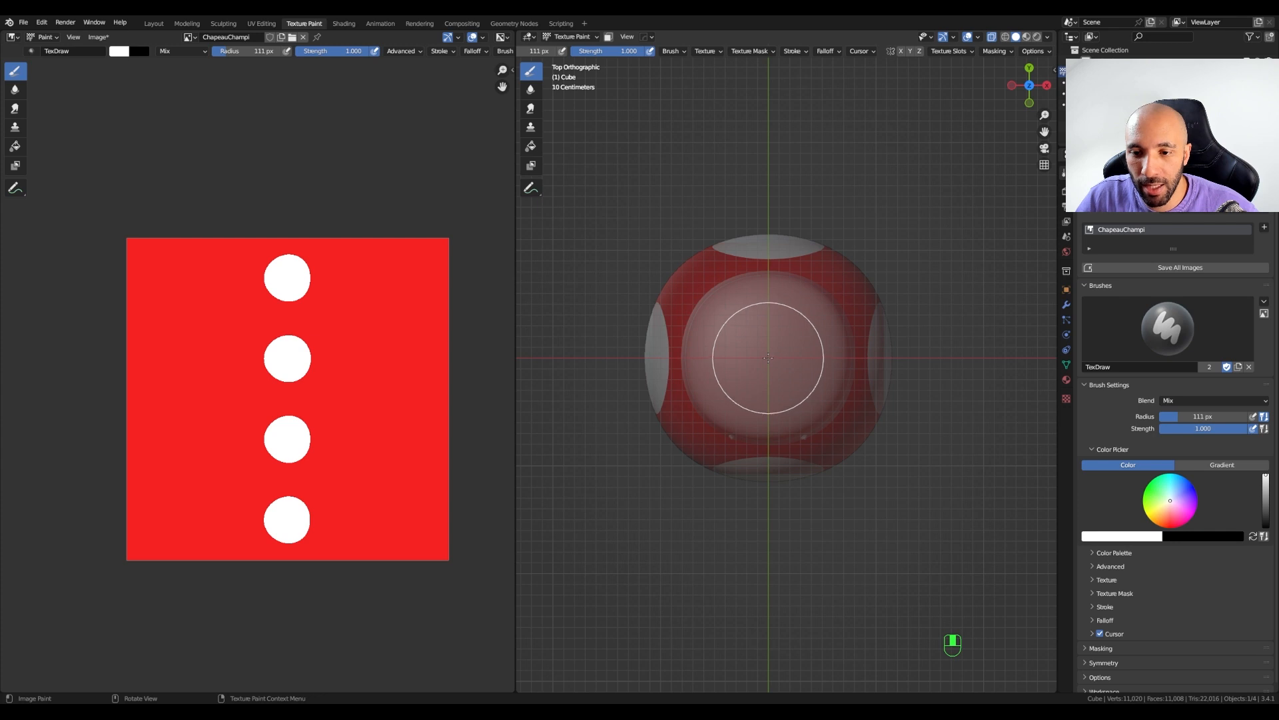
click(768, 358)
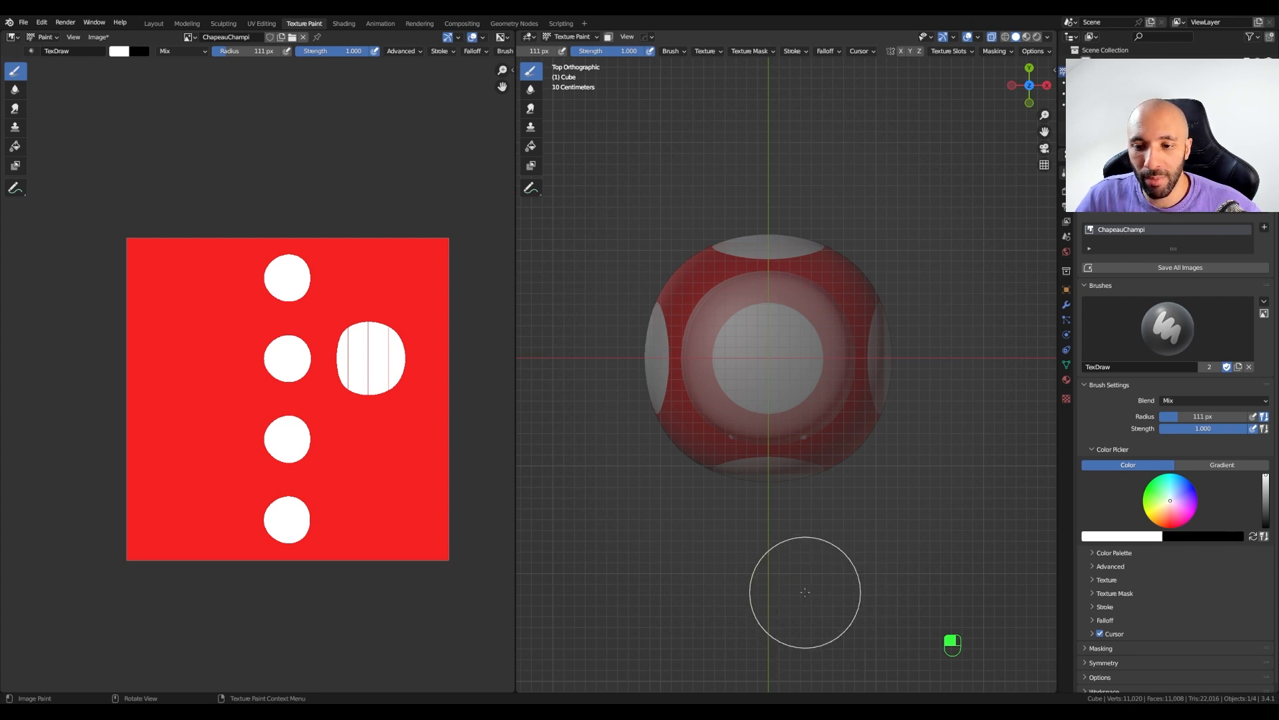
mouse_move(803, 585)
middle_down()
mouse_move(805, 458)
mouse_move(860, 548)
mouse_move(833, 533)
mouse_move(846, 463)
mouse_move(728, 464)
mouse_move(900, 455)
middle_up()
key(alt+z)
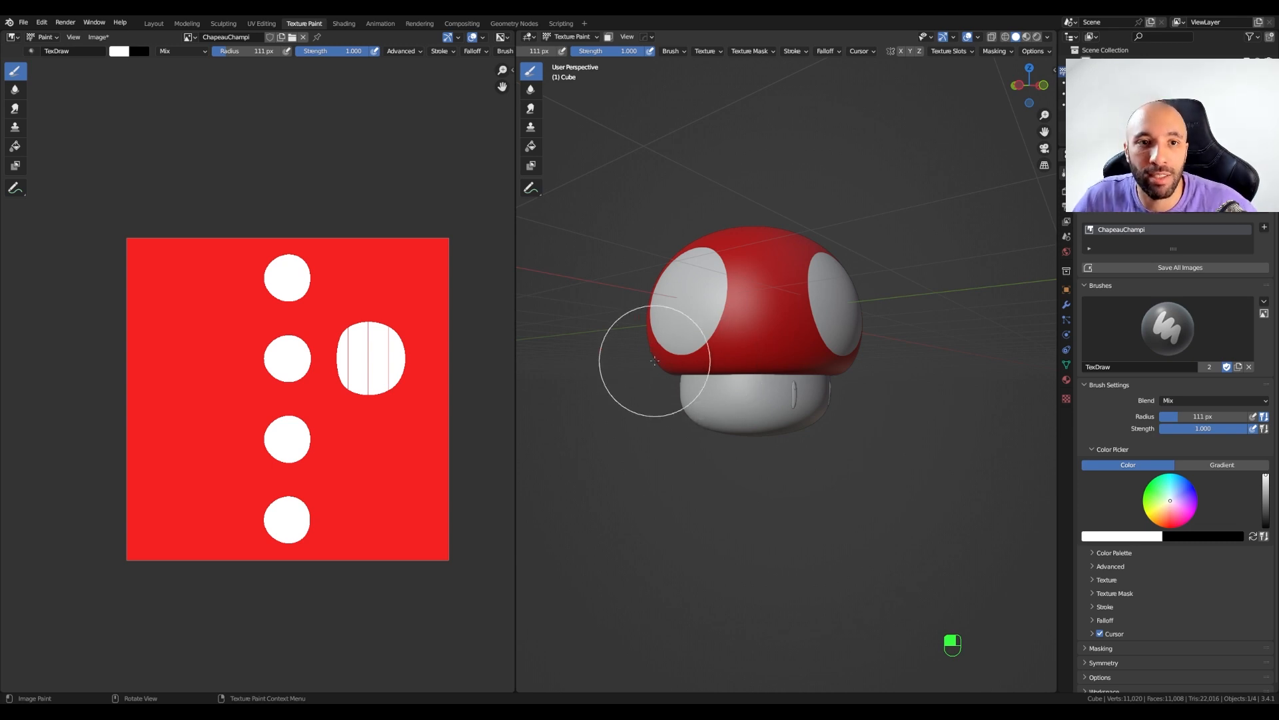
- Switch to the Shading workspace, frame the mushroom and rename the cap's material as Chapeau
click(344, 24)
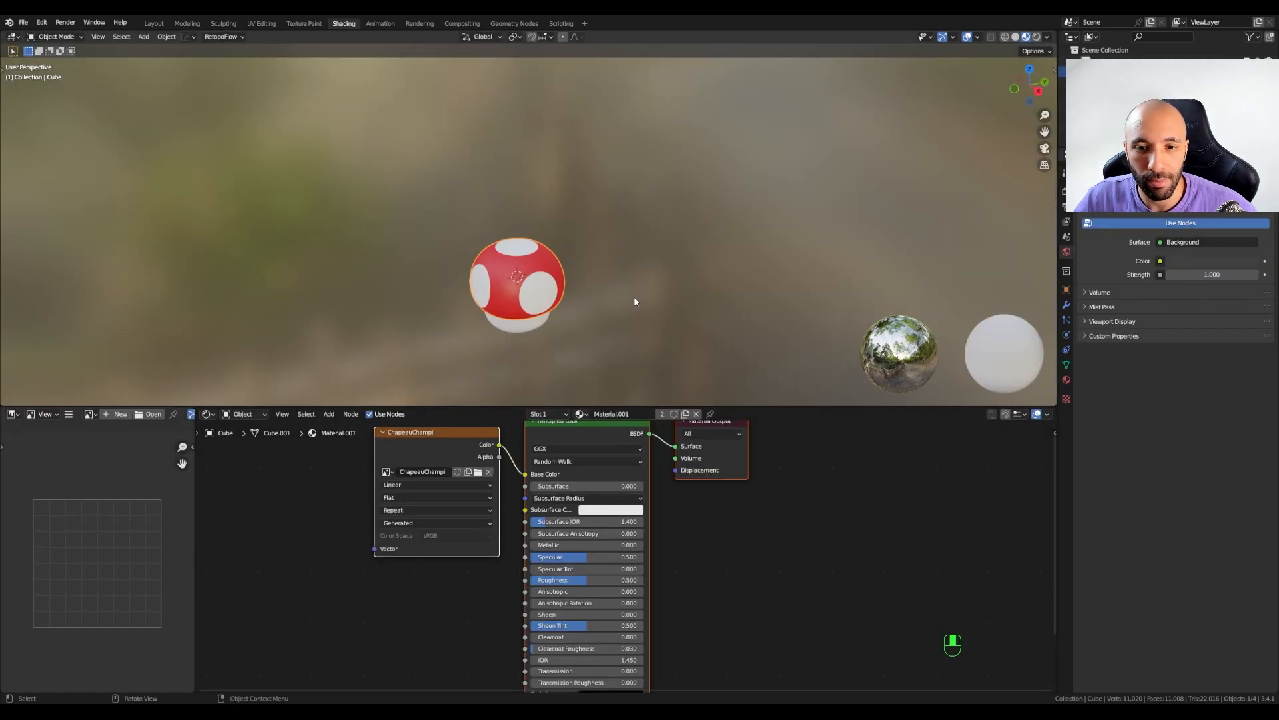
middle_drag(633, 318, 727, 289)
key(KP_Decimal)
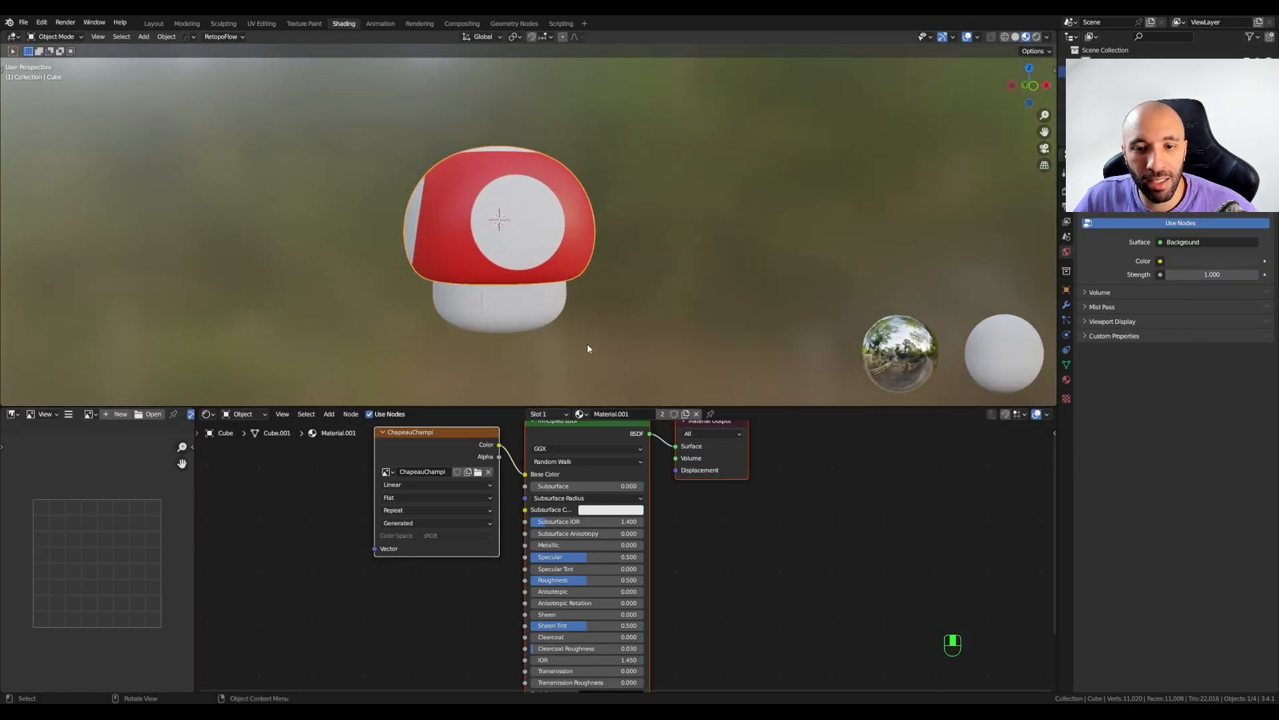
middle_drag(586, 342, 491, 320)
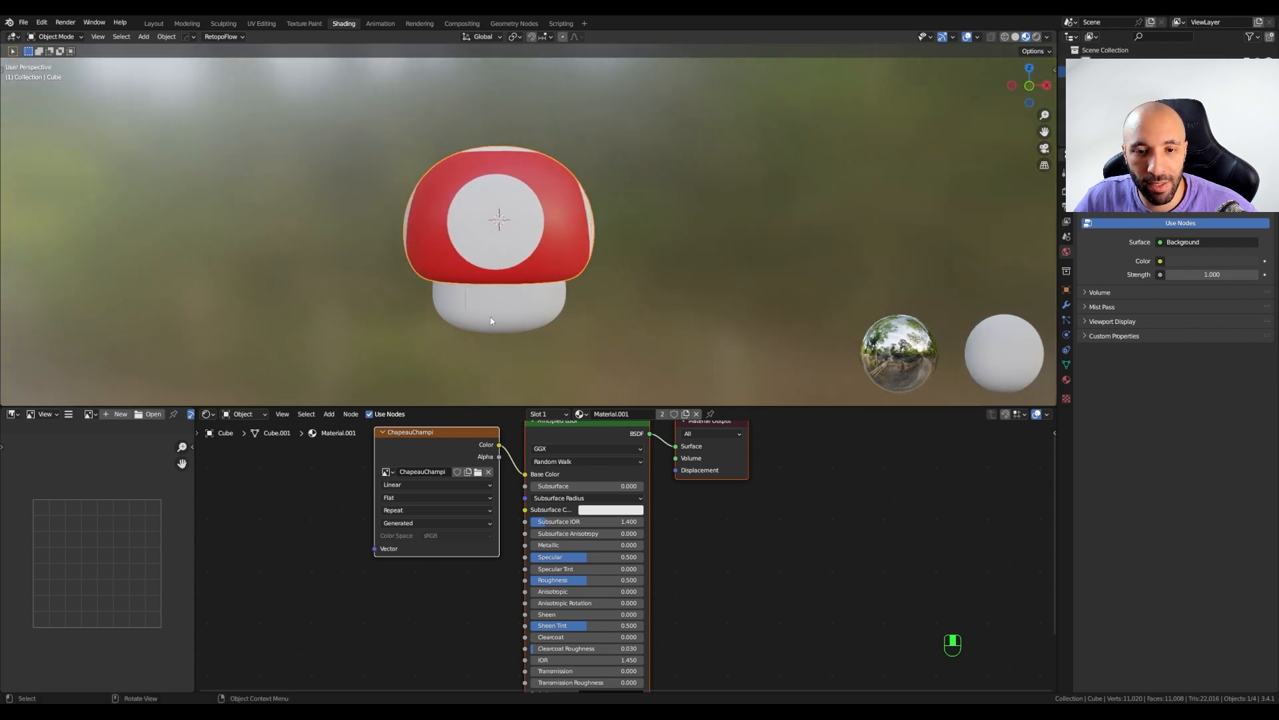
click(617, 413)
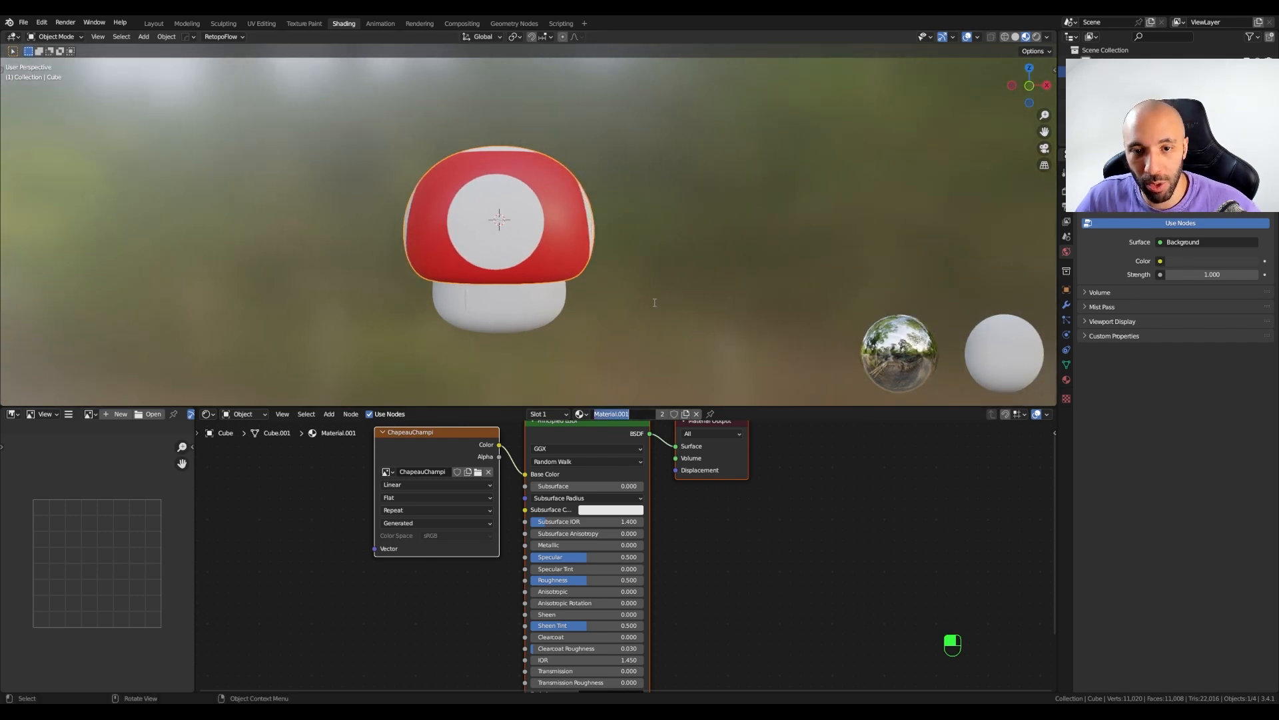
text(Chapeau)
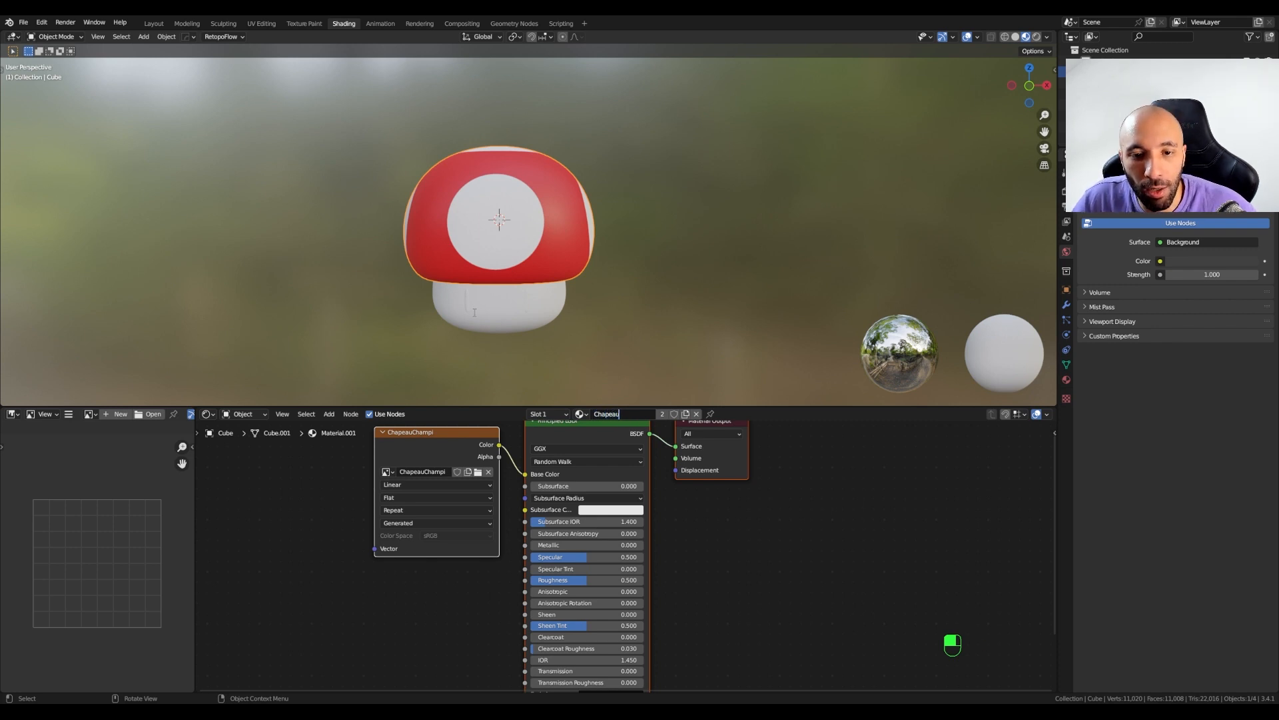
key(Return)
- Give the mushroom's body its own single-user copy of its material and name it Skin
click(505, 314)
click(651, 414)
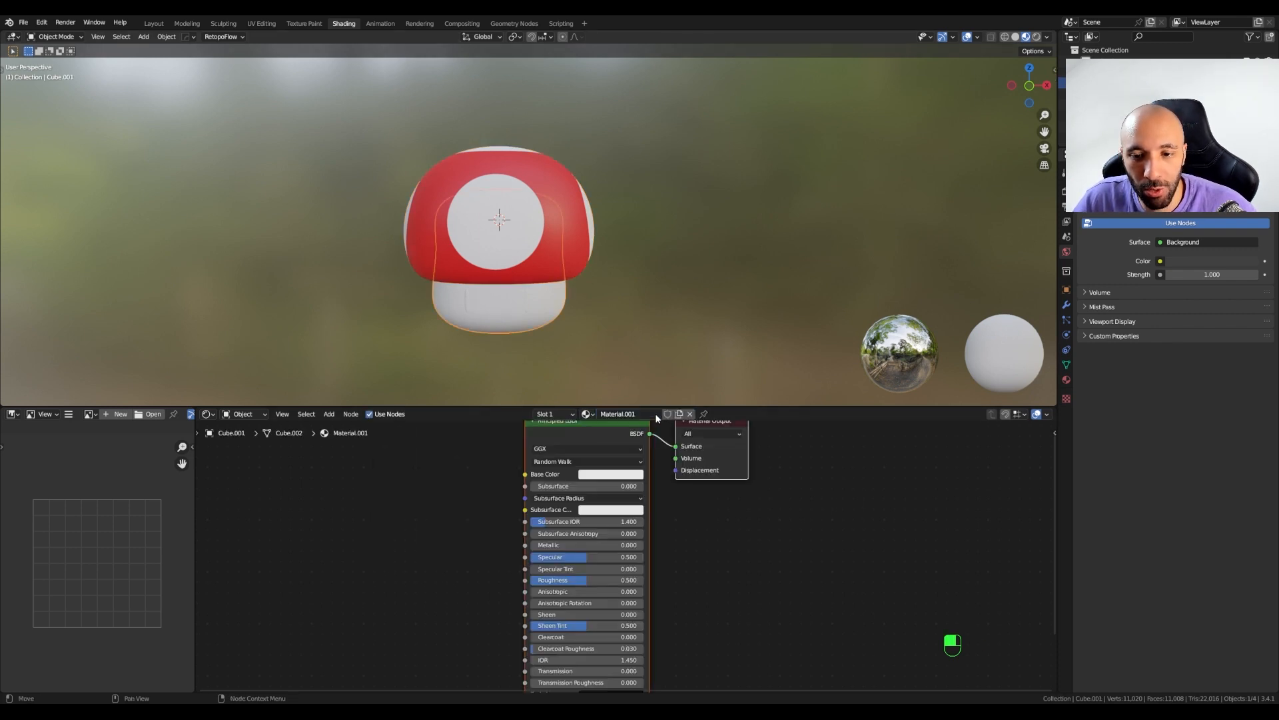
click(639, 415)
text(Skin)
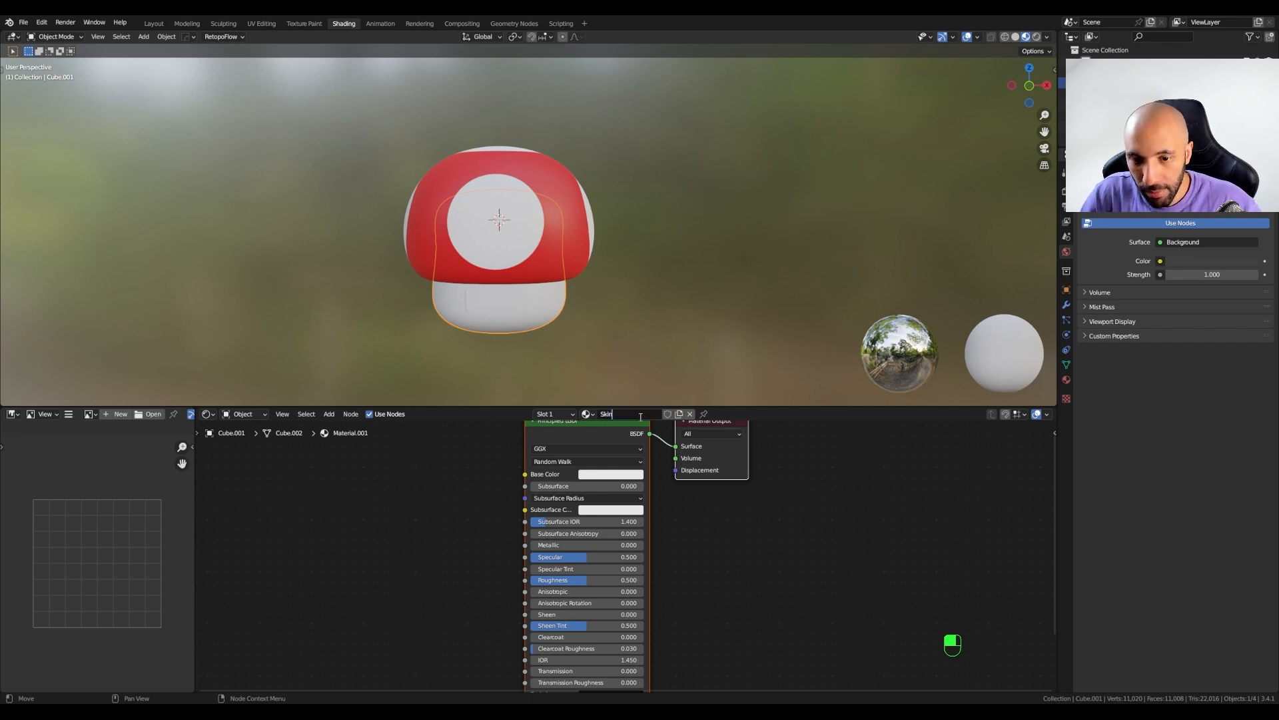
key(Return)
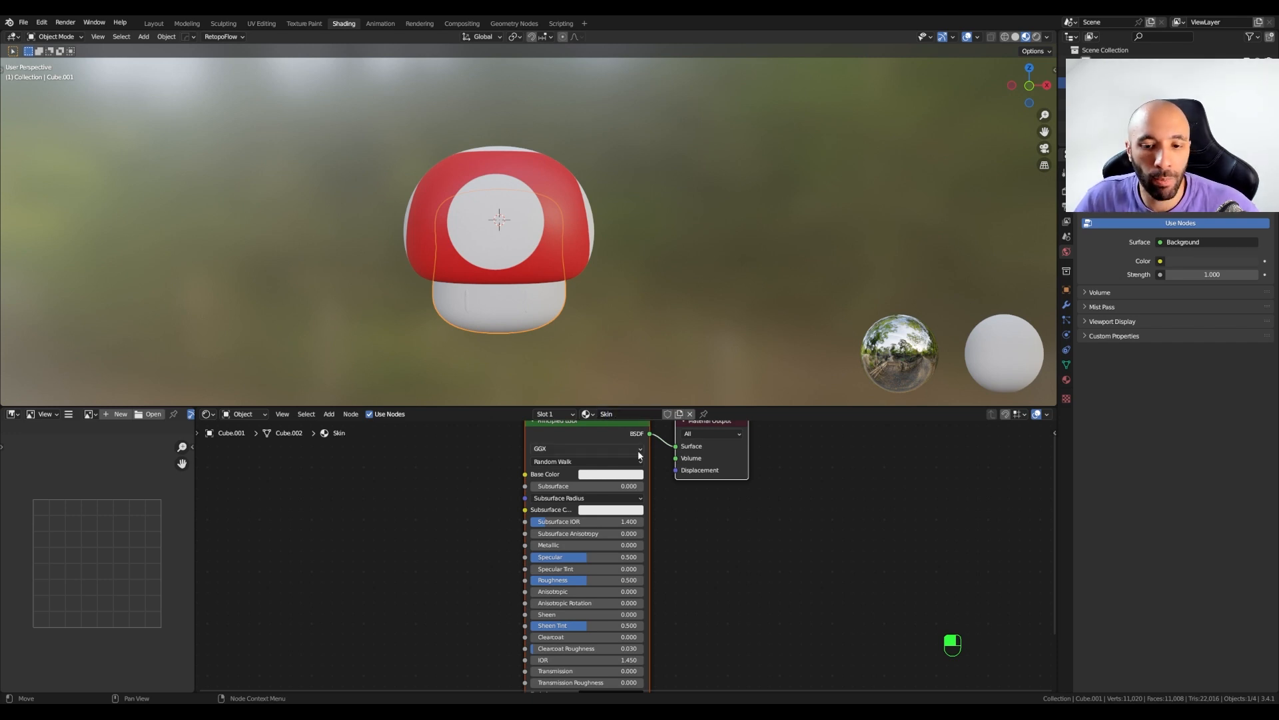
middle_drag(504, 369, 536, 353)
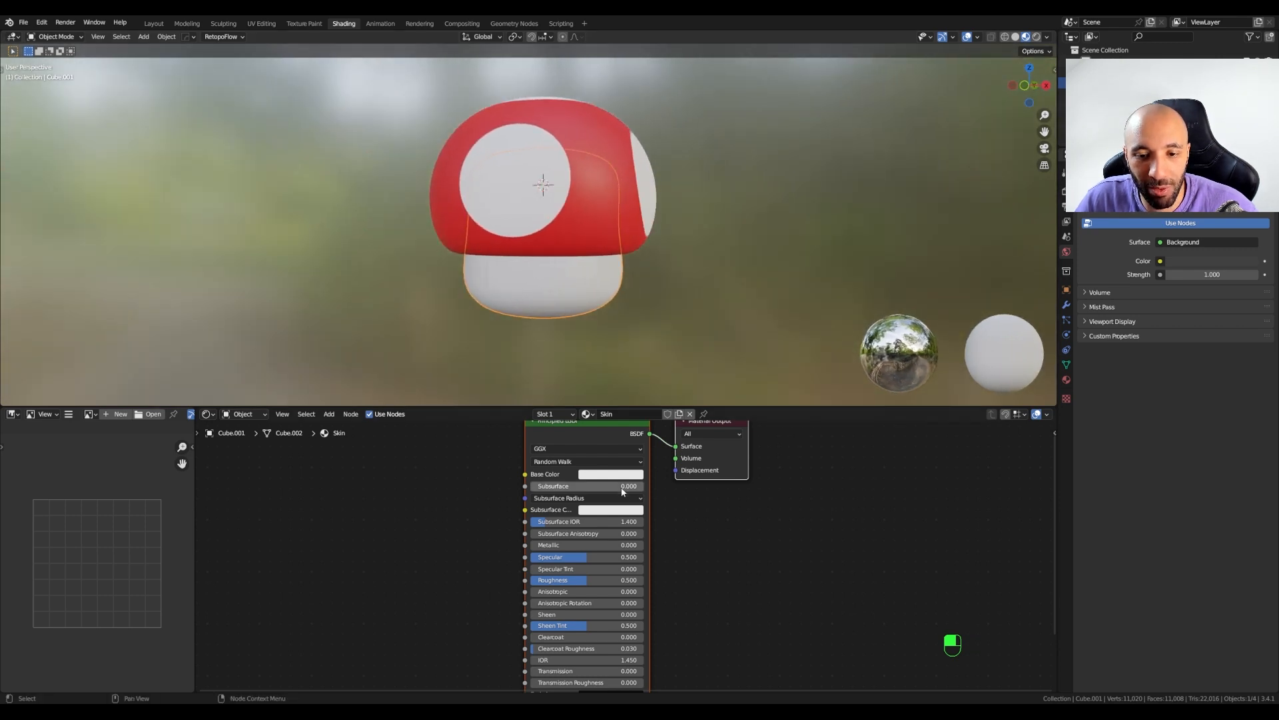
- Set the Skin material's base color to a light peach-orange with its brightness value at 1.000
click(595, 476)
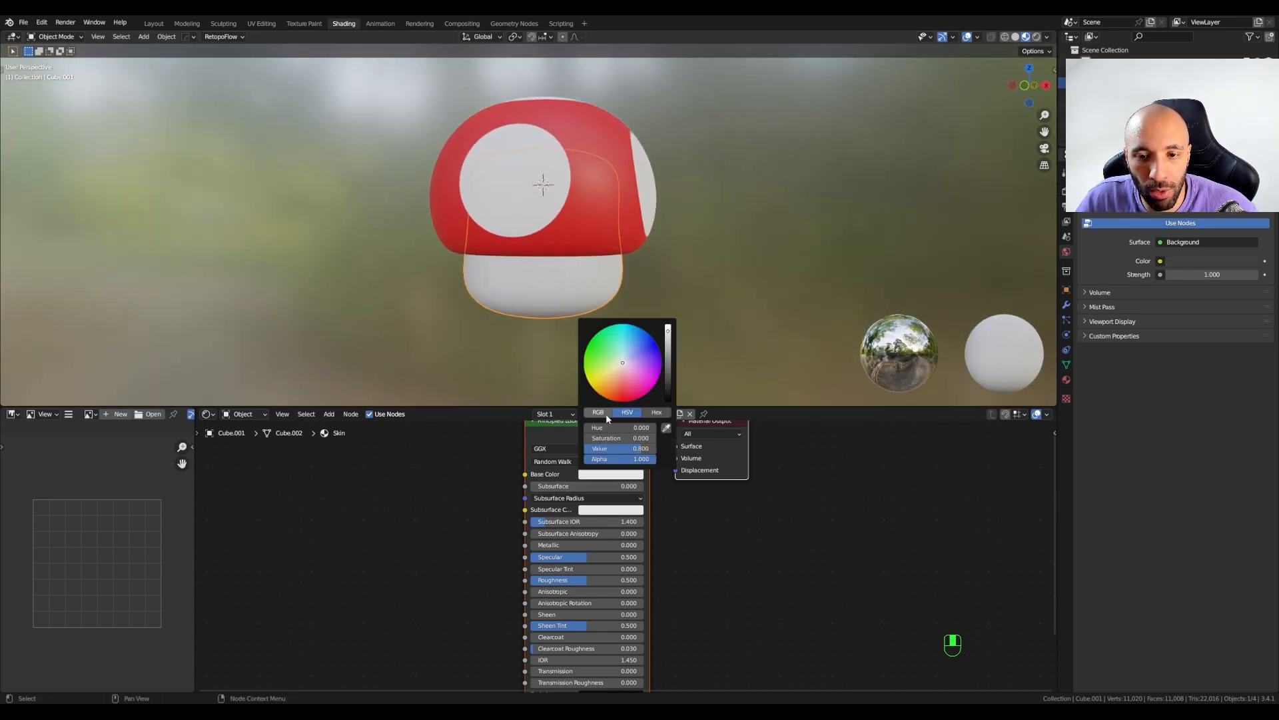
click(617, 370)
drag(618, 370, 615, 375)
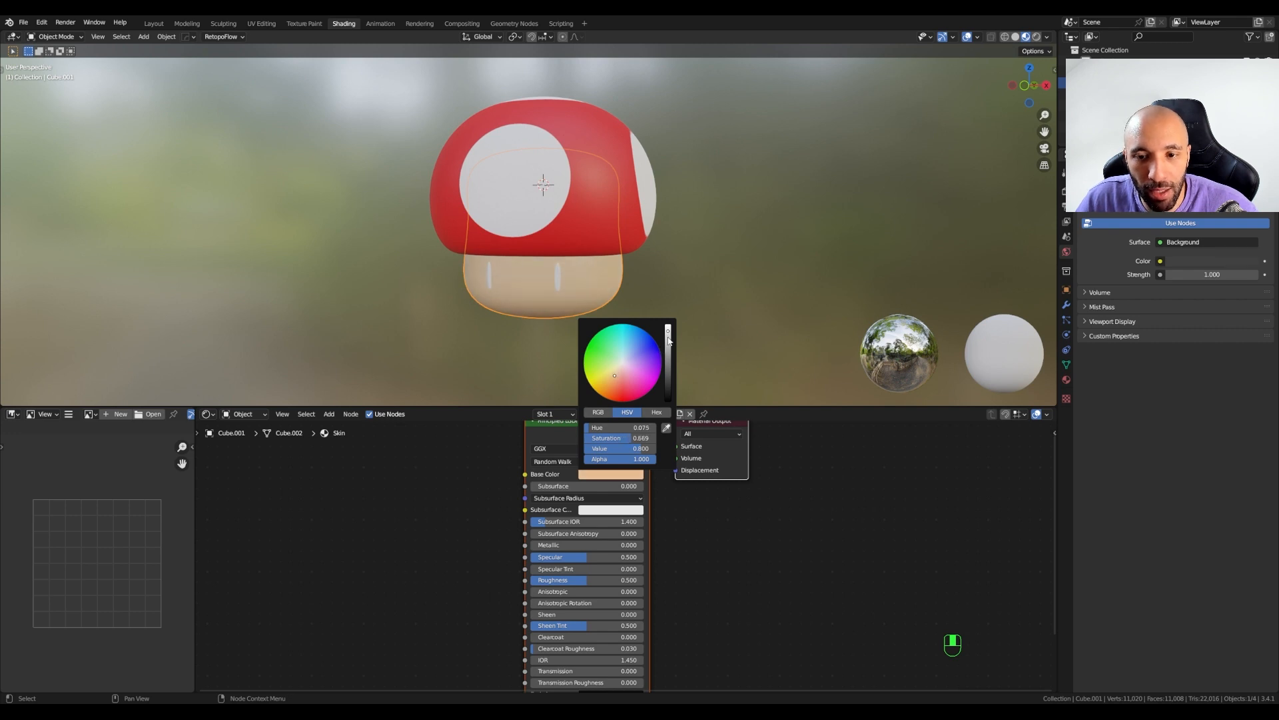
drag(669, 340, 668, 327)
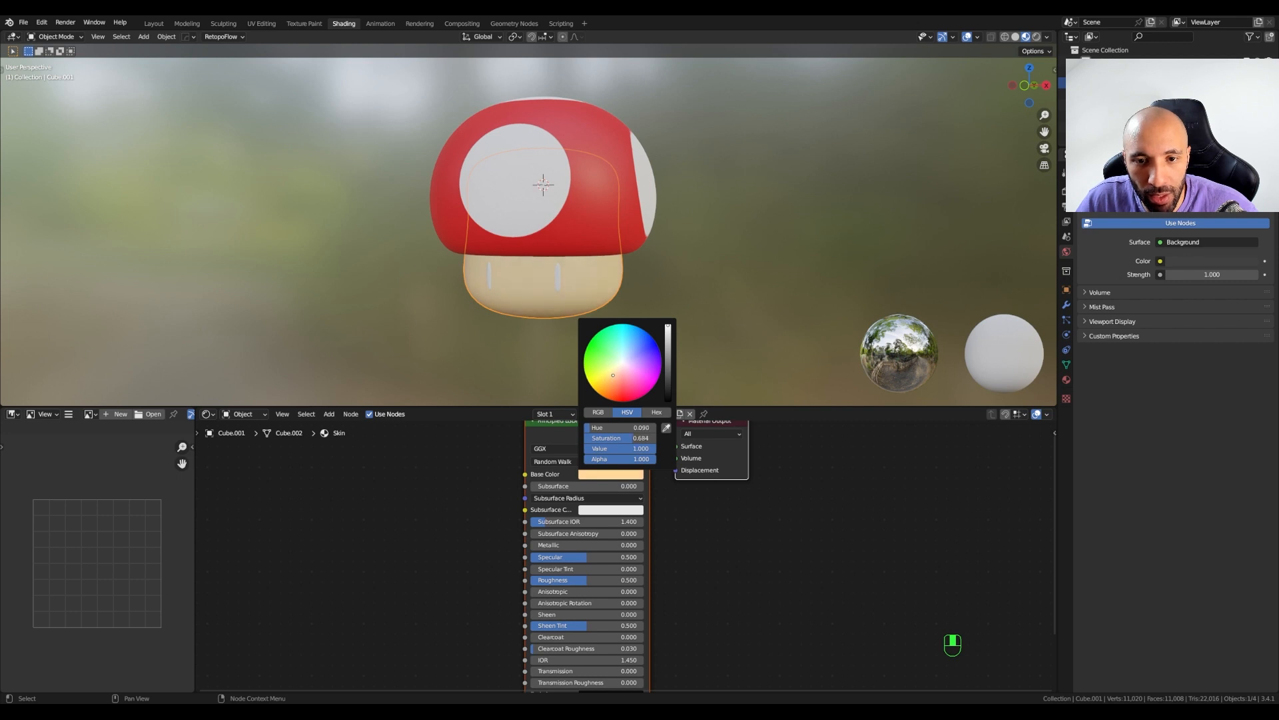
drag(614, 375, 611, 379)
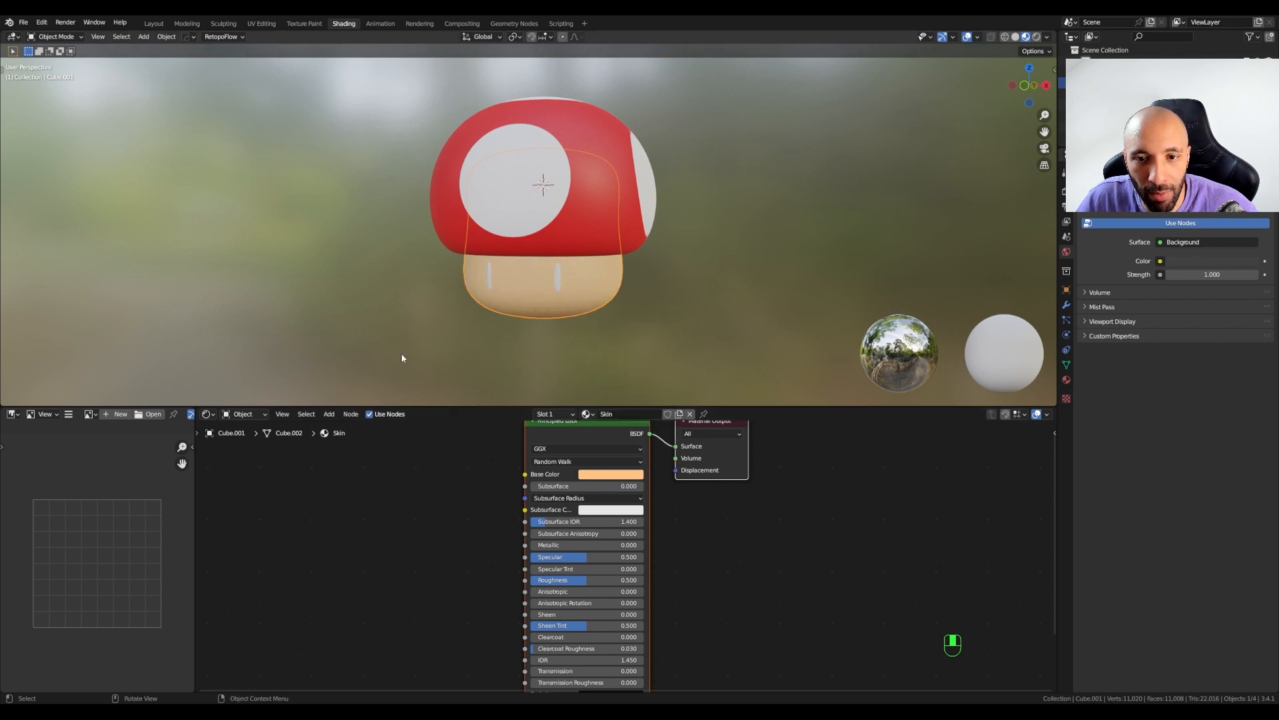
- Add a new material to the mushroom's eyes and name it Eye
middle_drag(402, 354, 427, 322)
scroll(578, 263, up, 4)
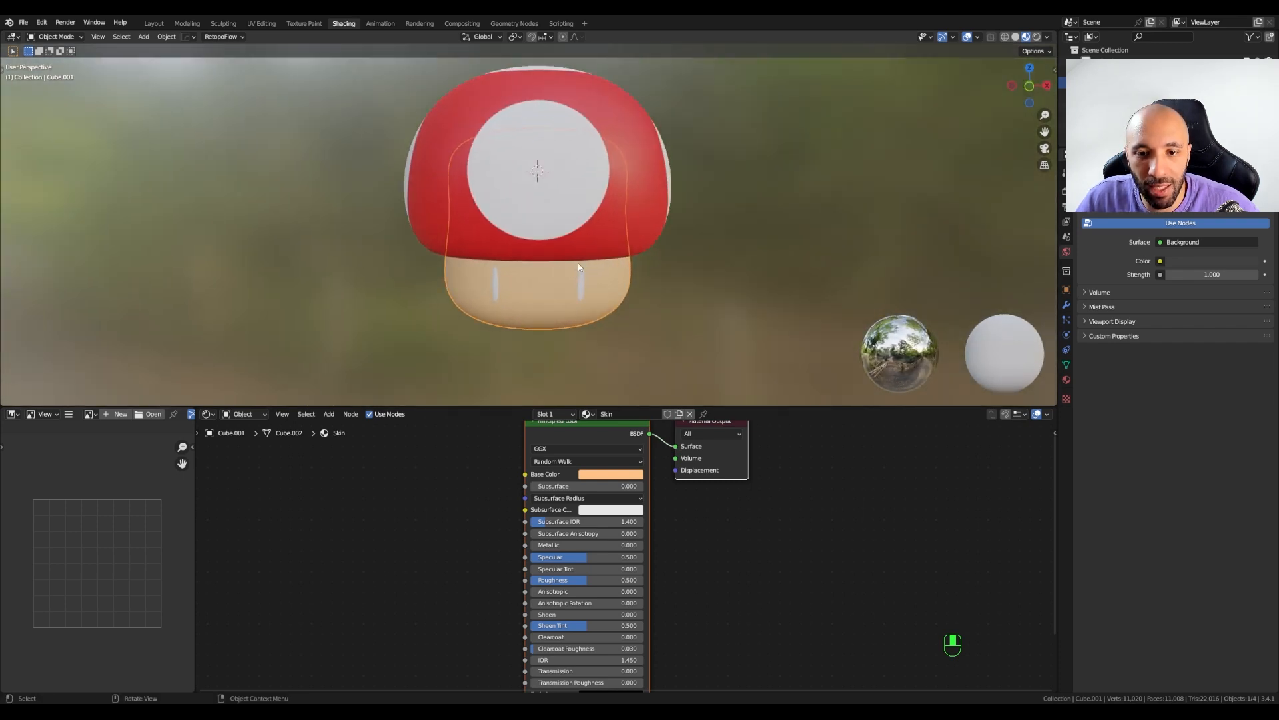
click(581, 305)
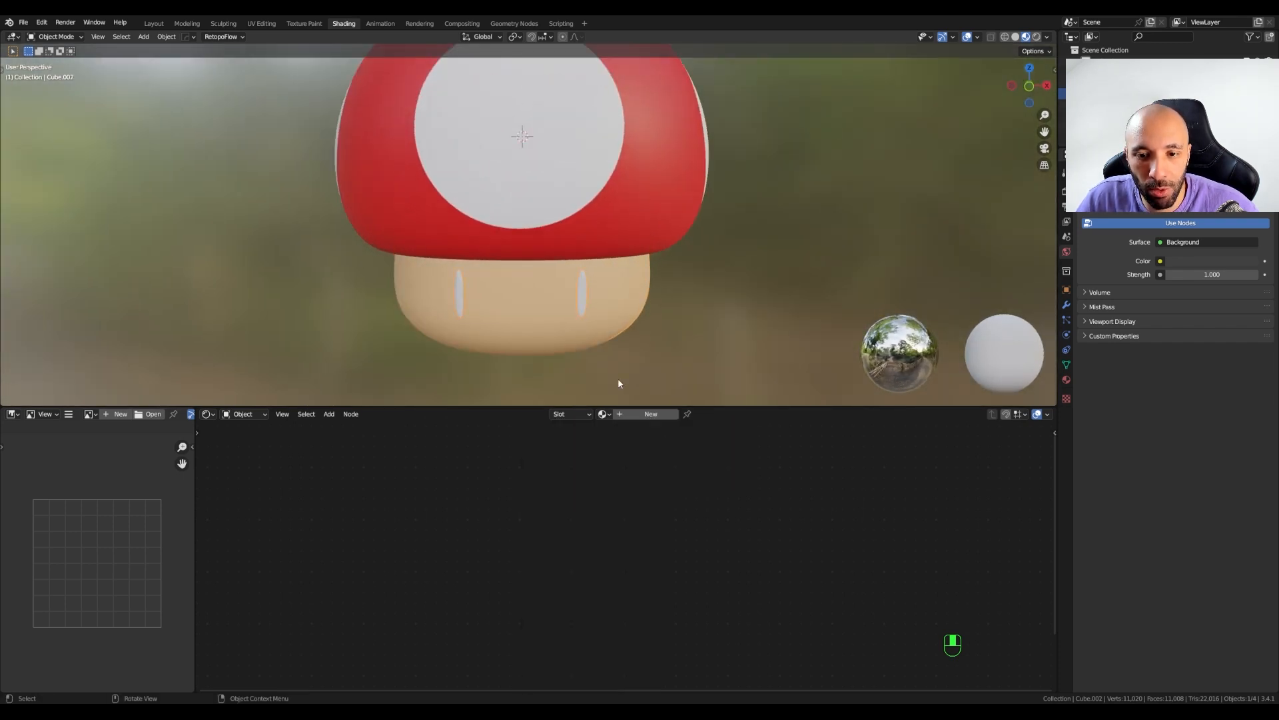
click(651, 414)
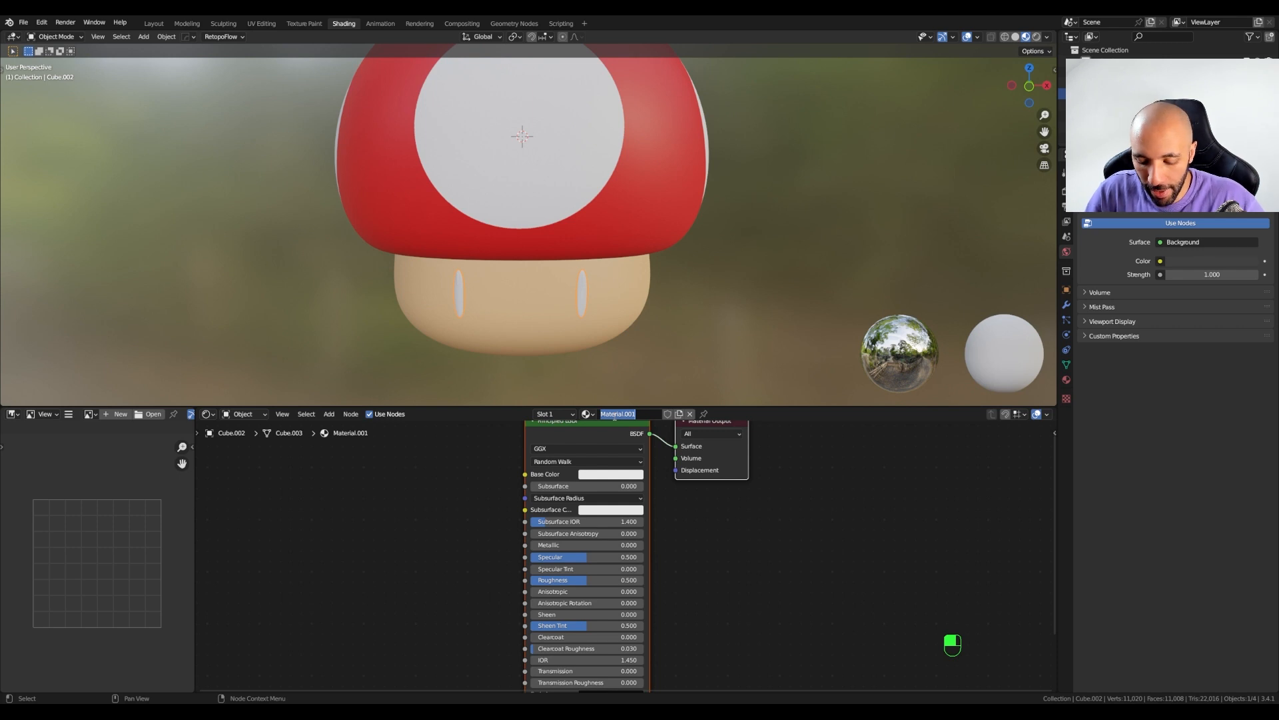
text(Eye)
key(Return)
- Darken the Eye material's base color to near black and set its specular to 0.737
click(526, 322)
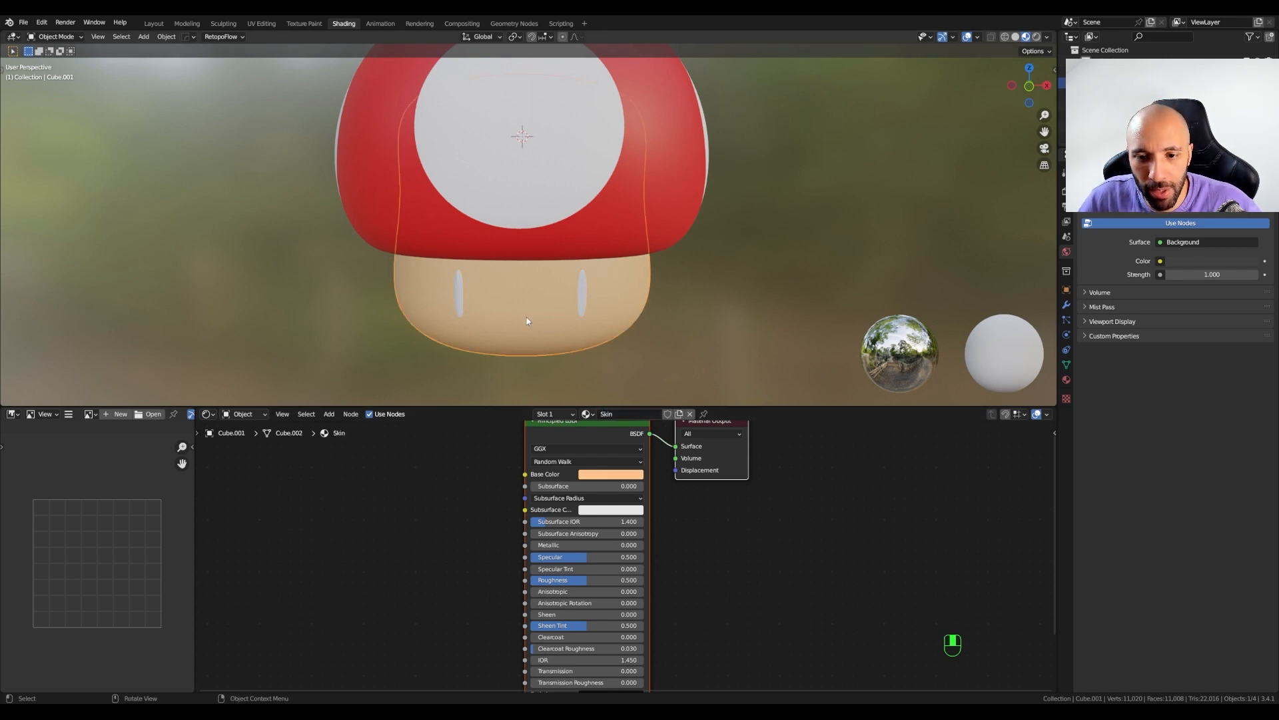
click(583, 300)
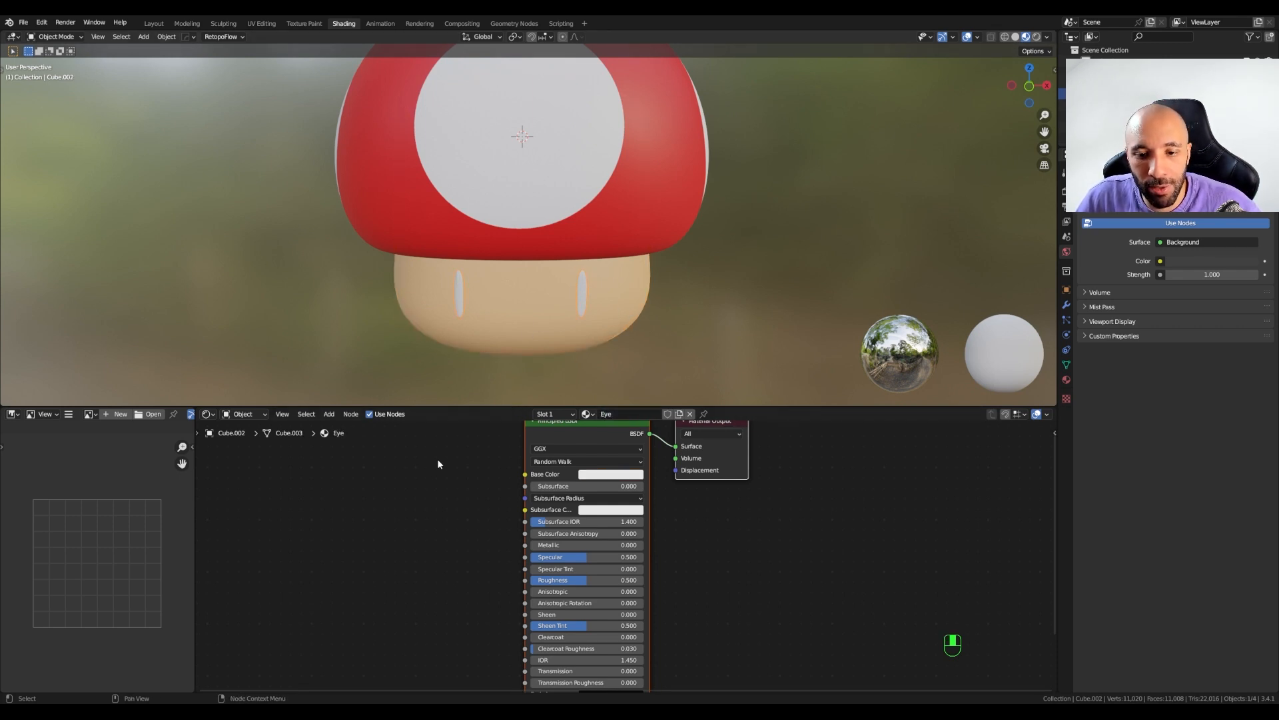
click(596, 475)
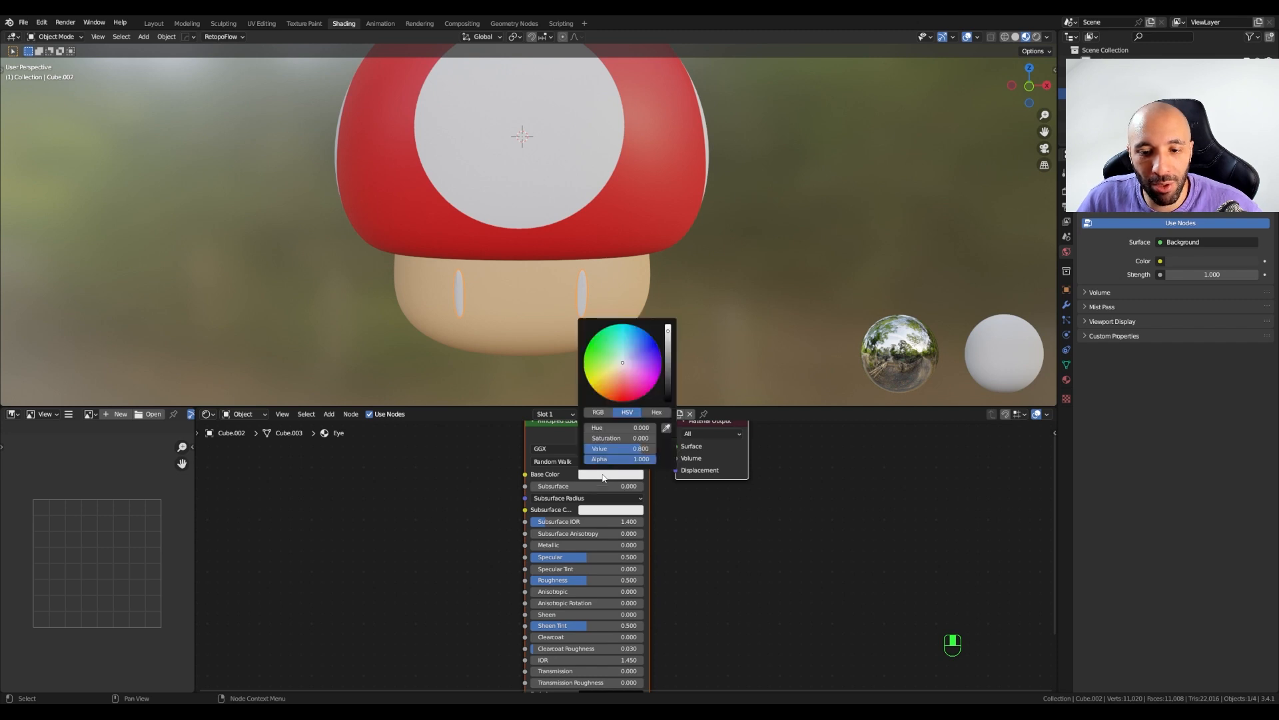
drag(669, 349, 667, 388)
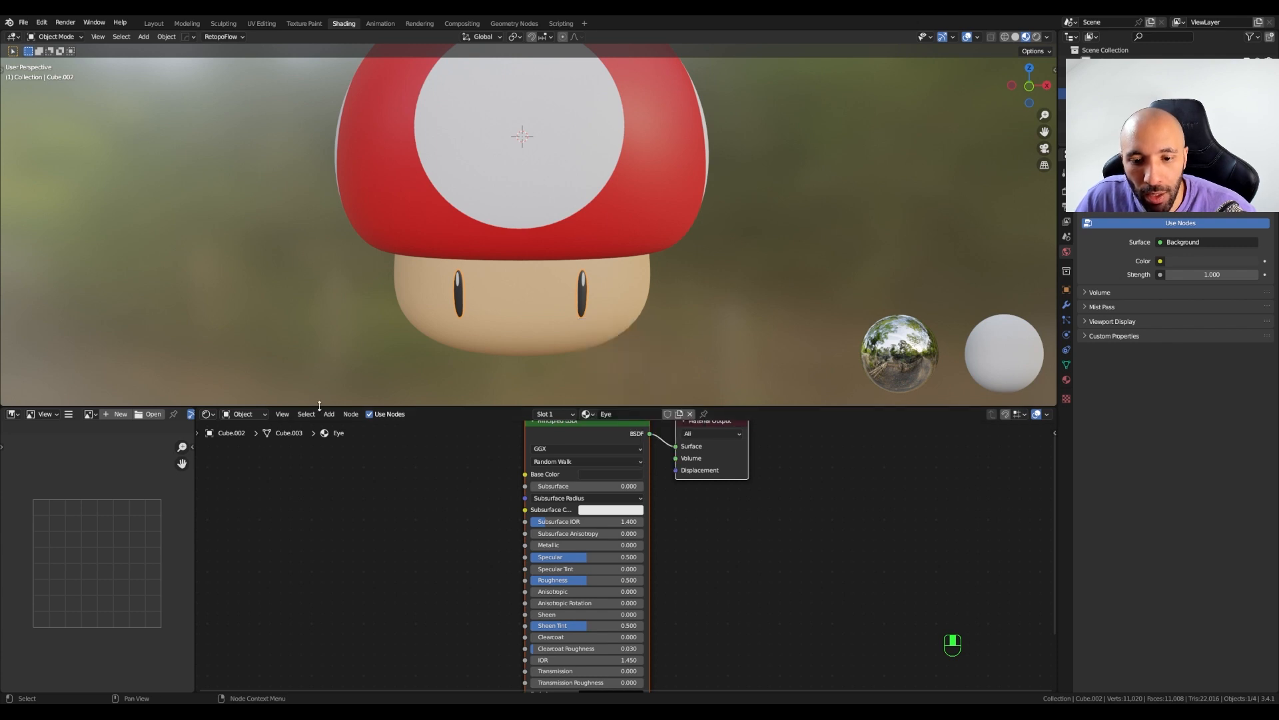
scroll(550, 300, up, 5)
middle_drag(642, 281, 686, 264)
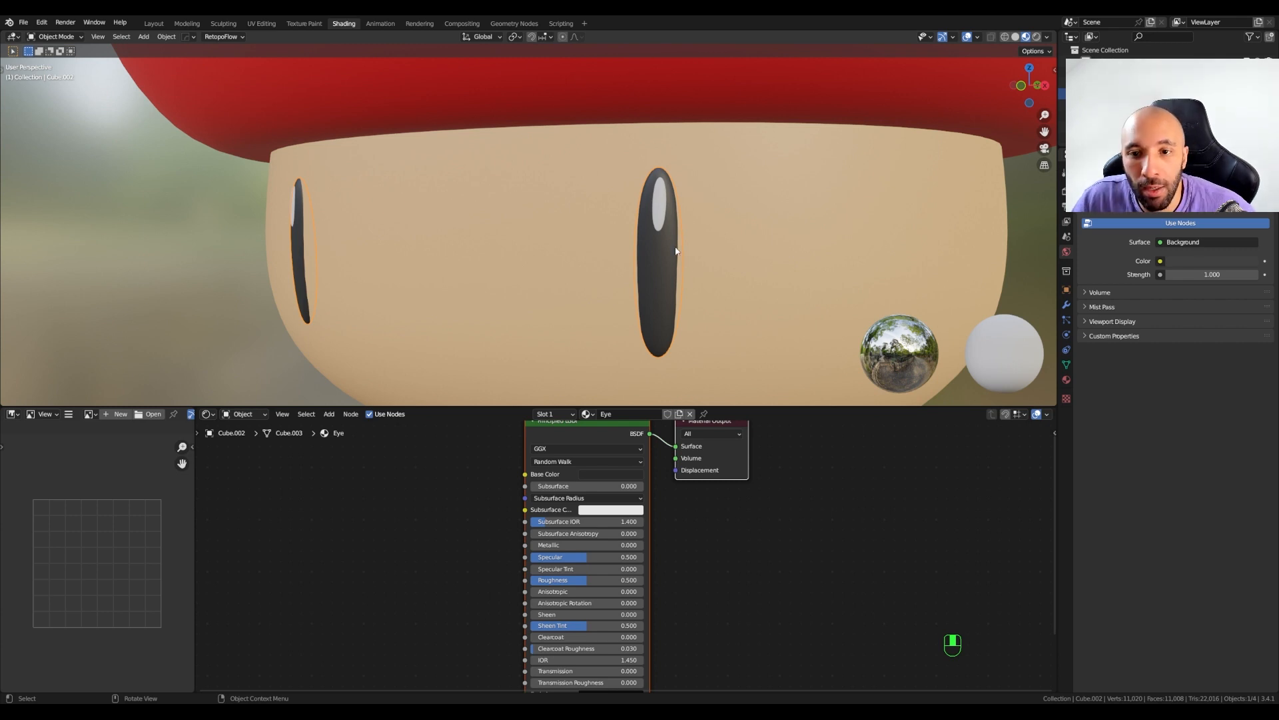
drag(582, 557, 613, 557)
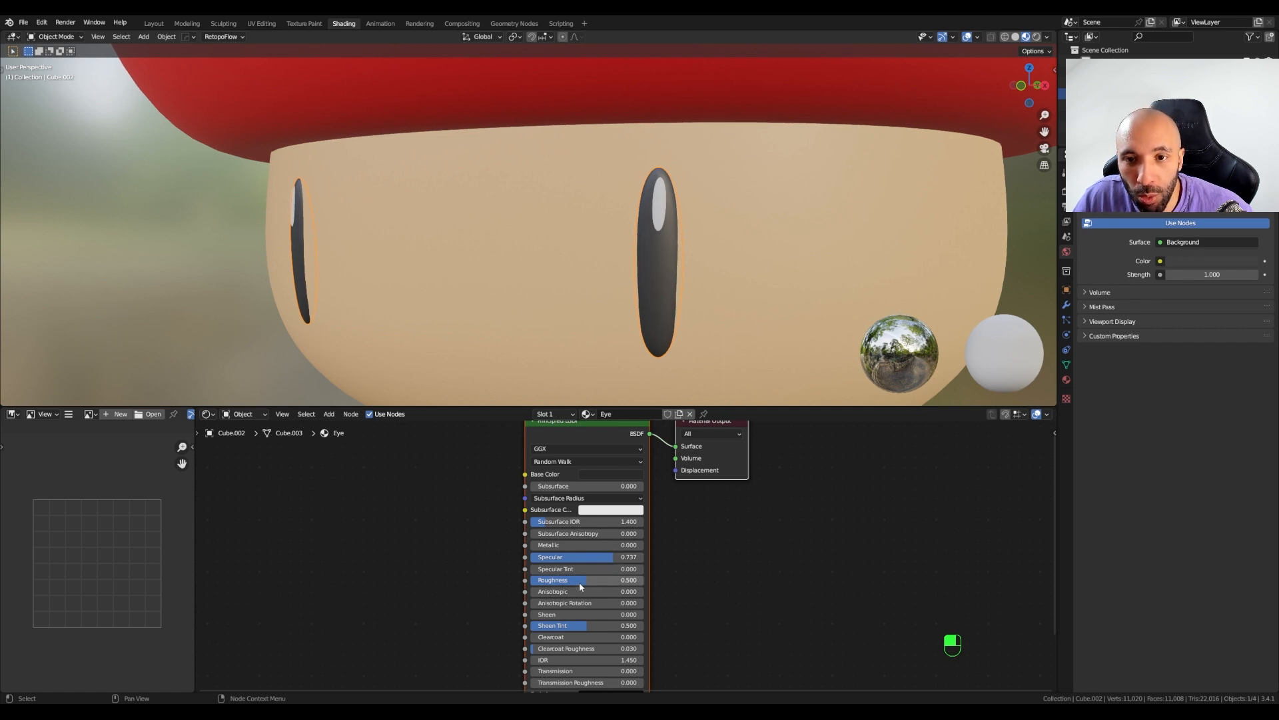
- Add a new material to the small highlights on the eyes and name it EyeWhite
click(661, 209)
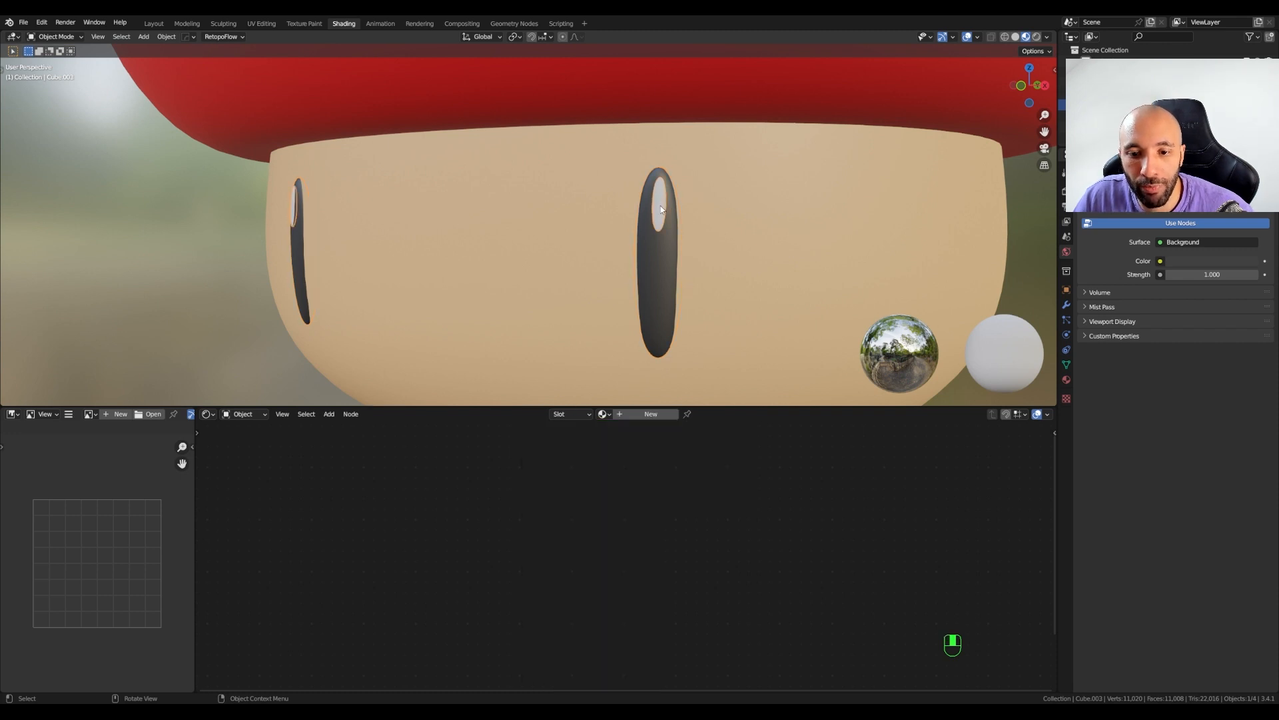
click(634, 414)
double_click(635, 415)
text(E)
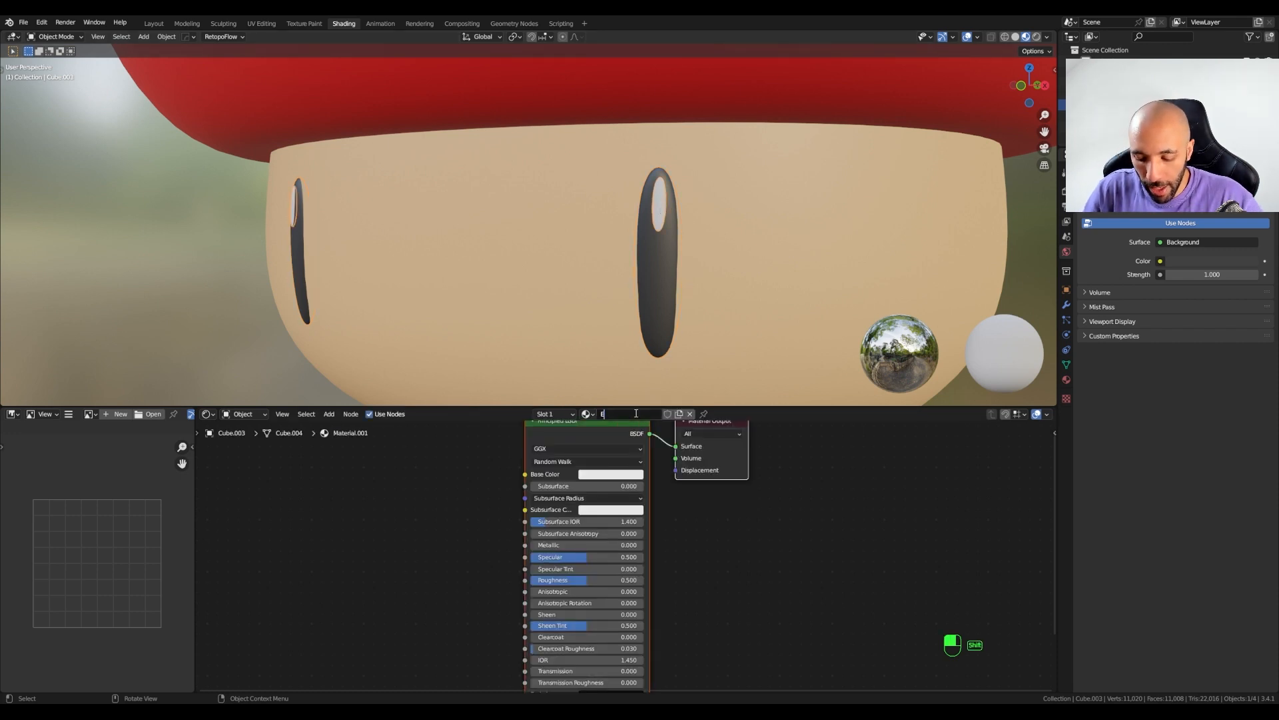
text(yeWhite)
key(Return)
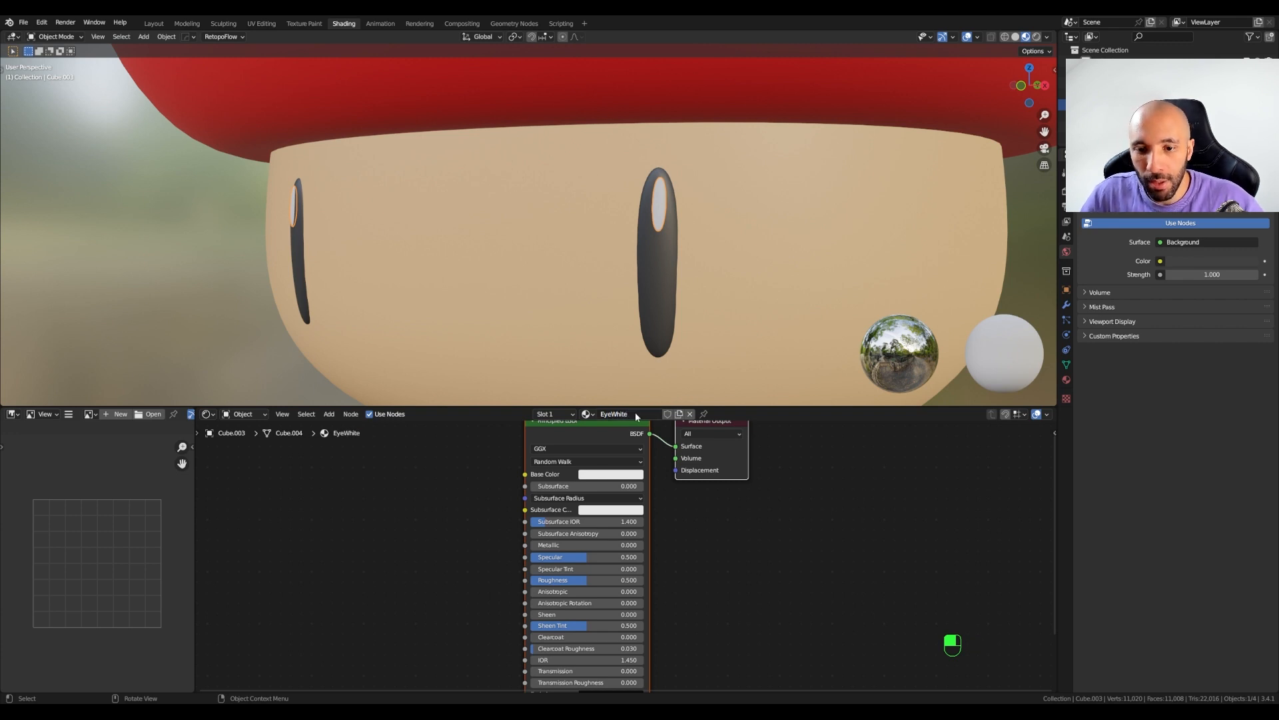
- Set the EyeWhite material's specular to 0.782 and its roughness to 0.139
drag(579, 562, 549, 580)
scroll(675, 186, up, 5)
scroll(656, 260, down, 5)
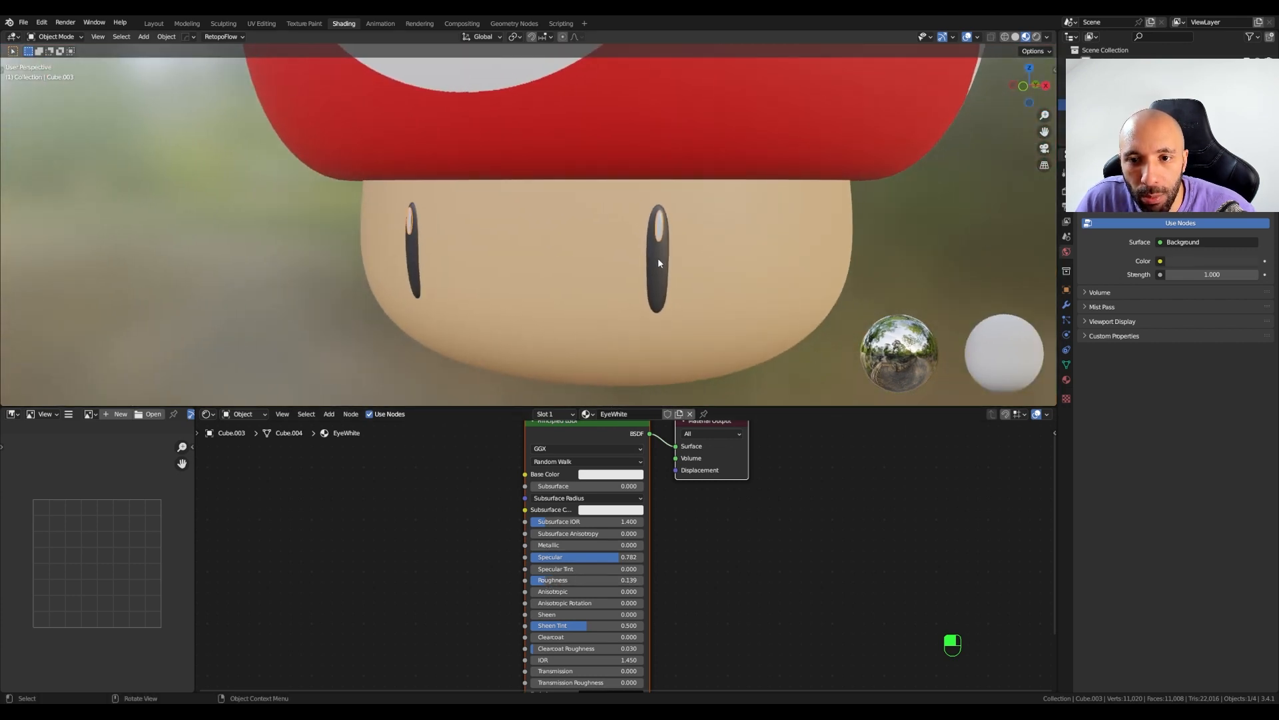
- Select the black eyes and set the Eye material's roughness to 0.413
click(658, 260)
scroll(657, 259, up, 2)
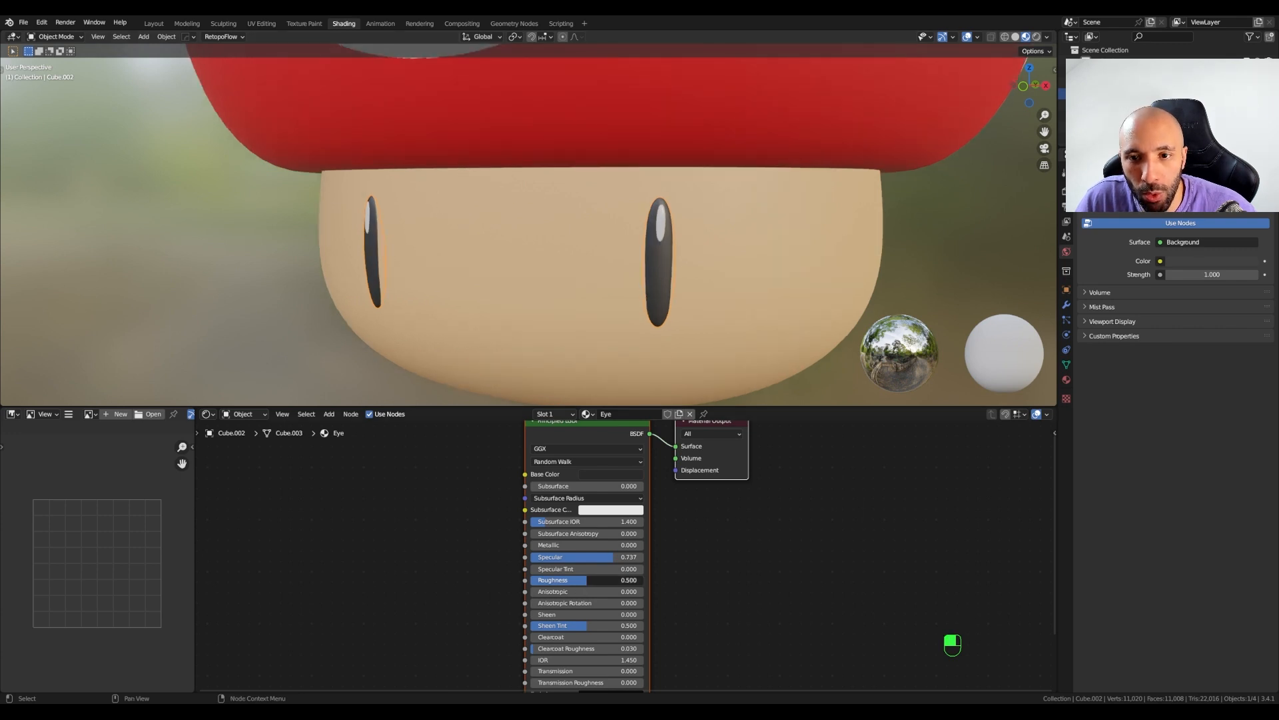
drag(587, 579, 576, 580)
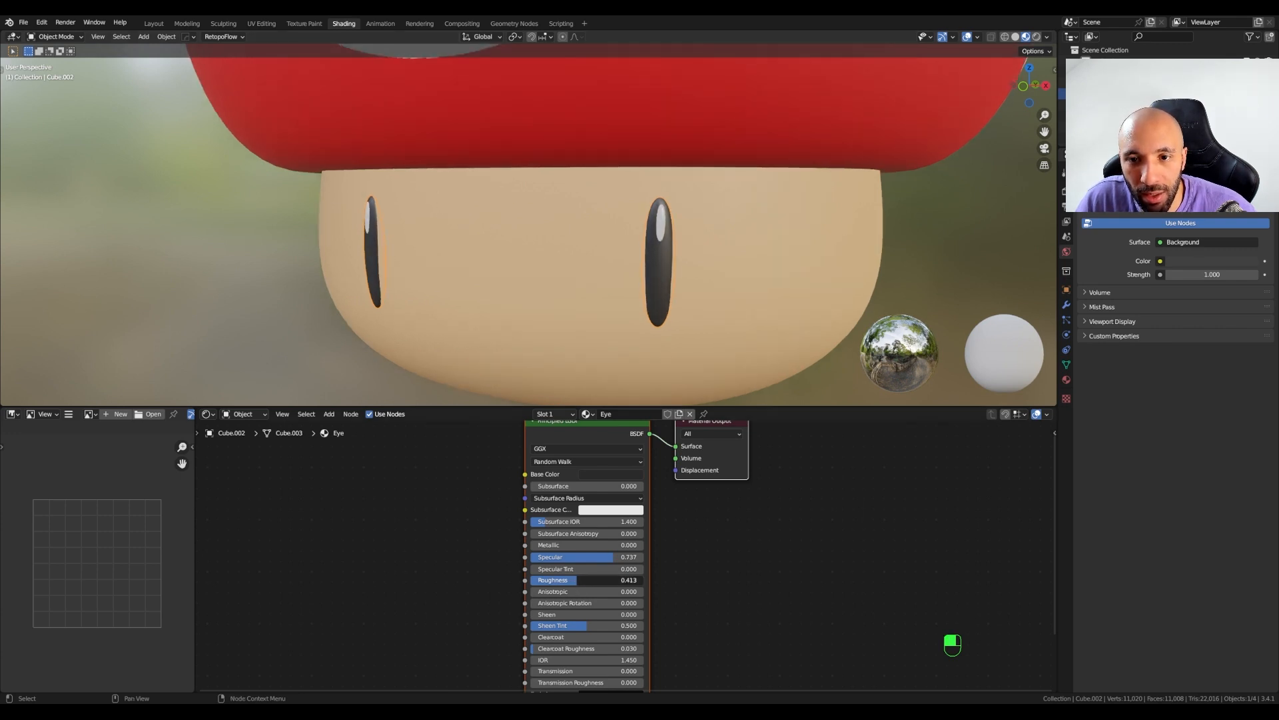
scroll(629, 274, down, 6)
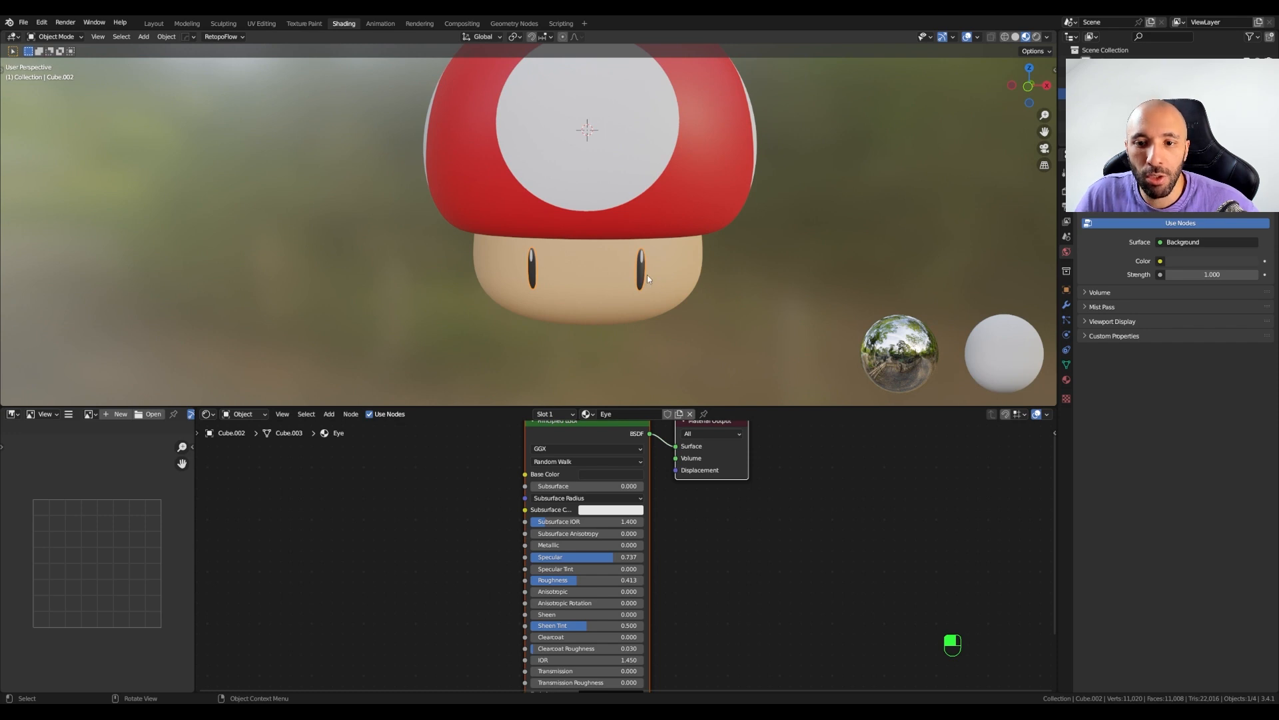
- Select the eyes together with their highlights and scale them up evenly in the front view
key(KP_1)
scroll(646, 275, up, 4)
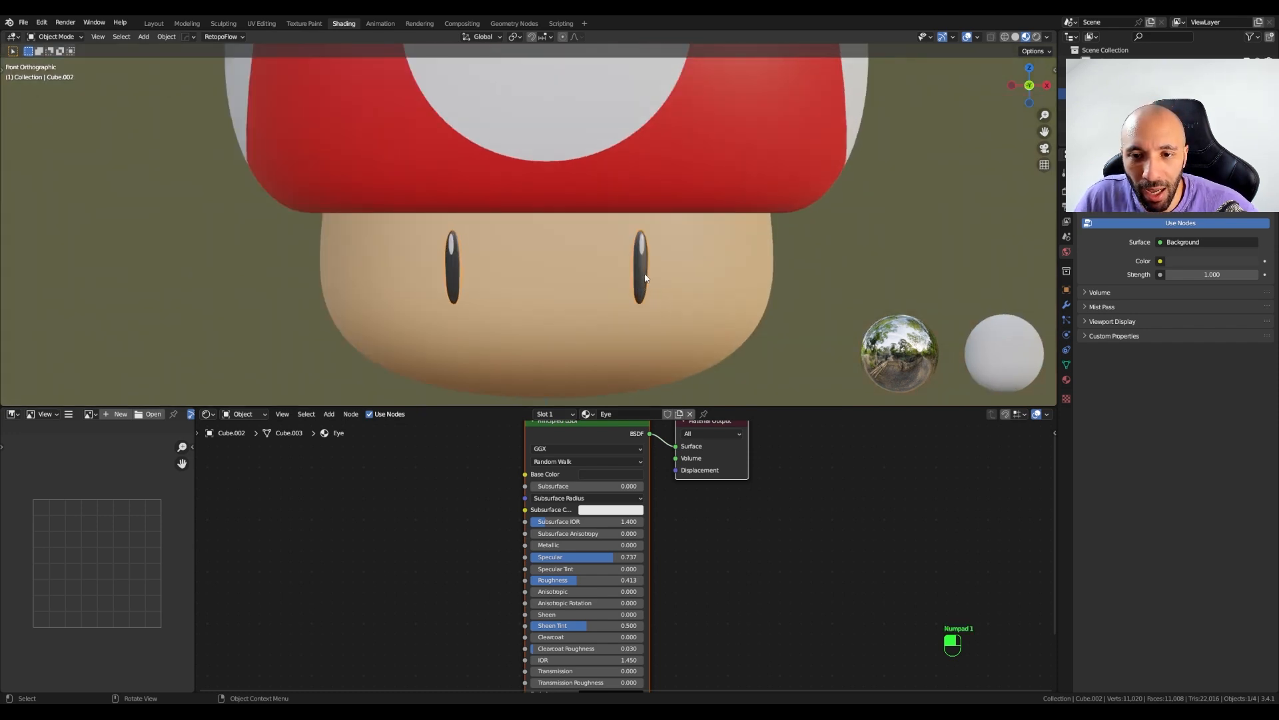
middle_drag(645, 277, 537, 279)
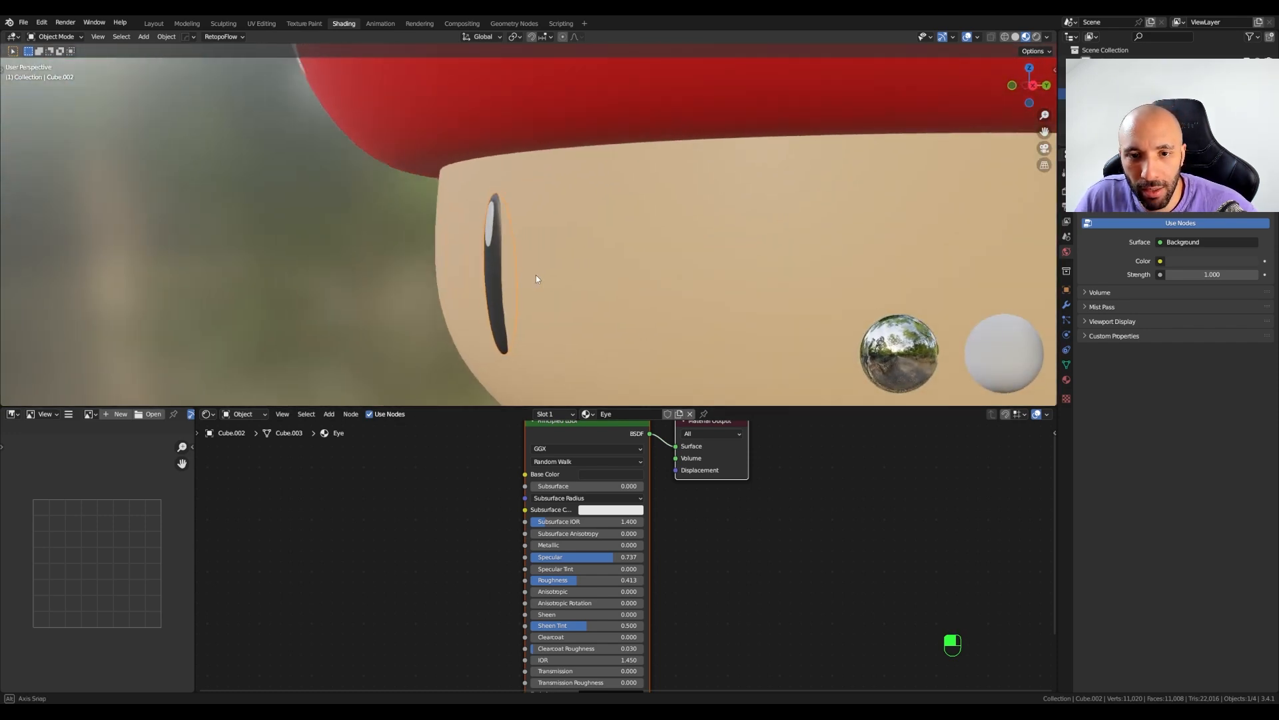
key(KP_1)
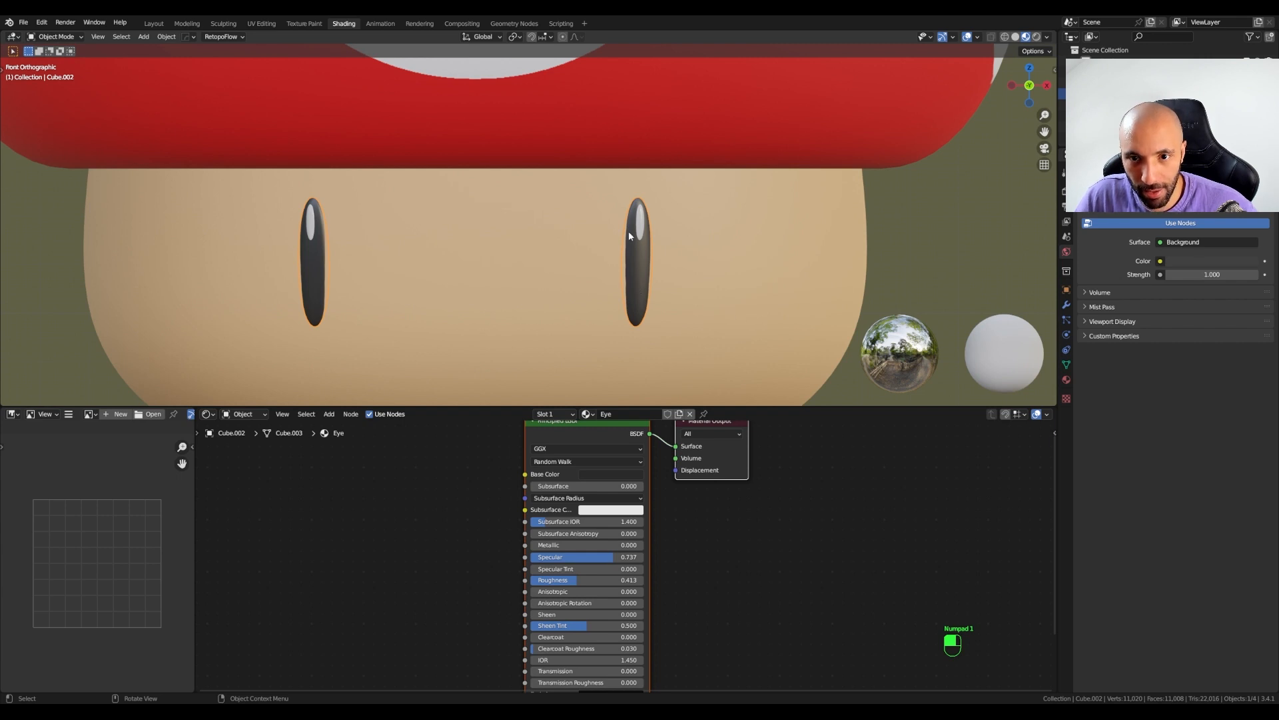
shift+click(630, 237)
key(s)
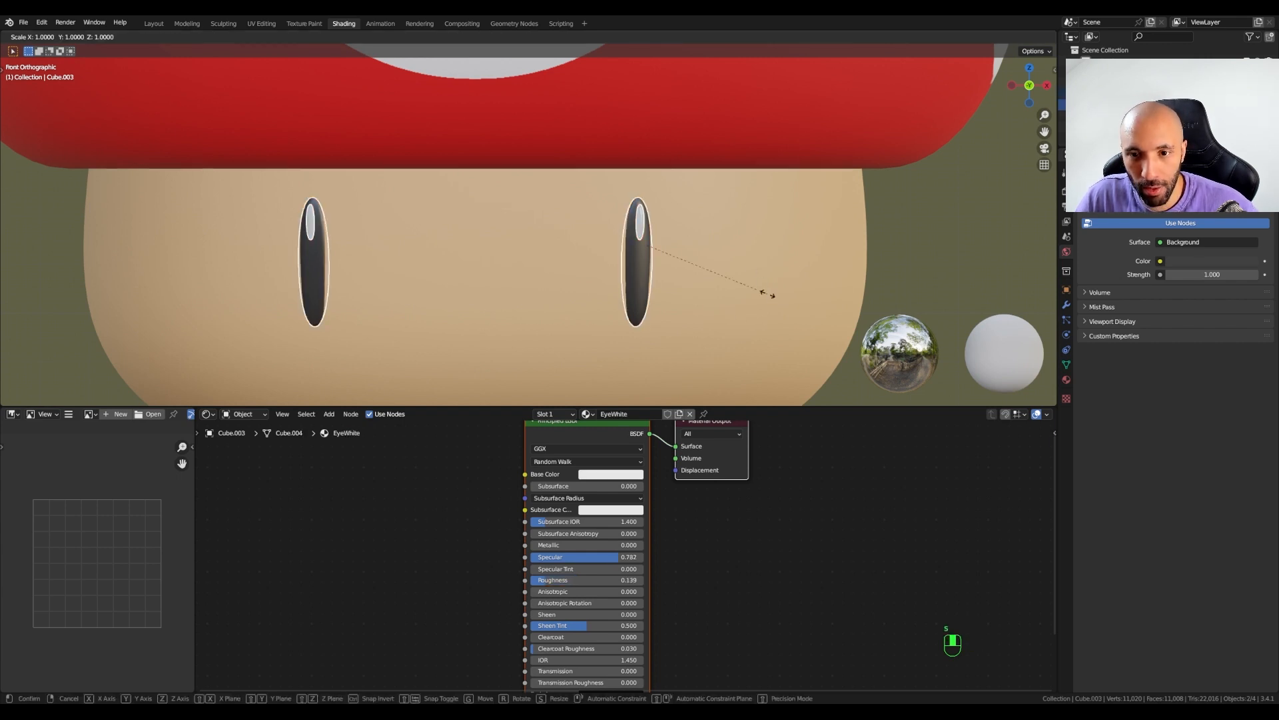
click(831, 320)
- Widen the eyes and highlights slightly by scaling them along the X axis by about 1.07
scroll(744, 284, down, 8)
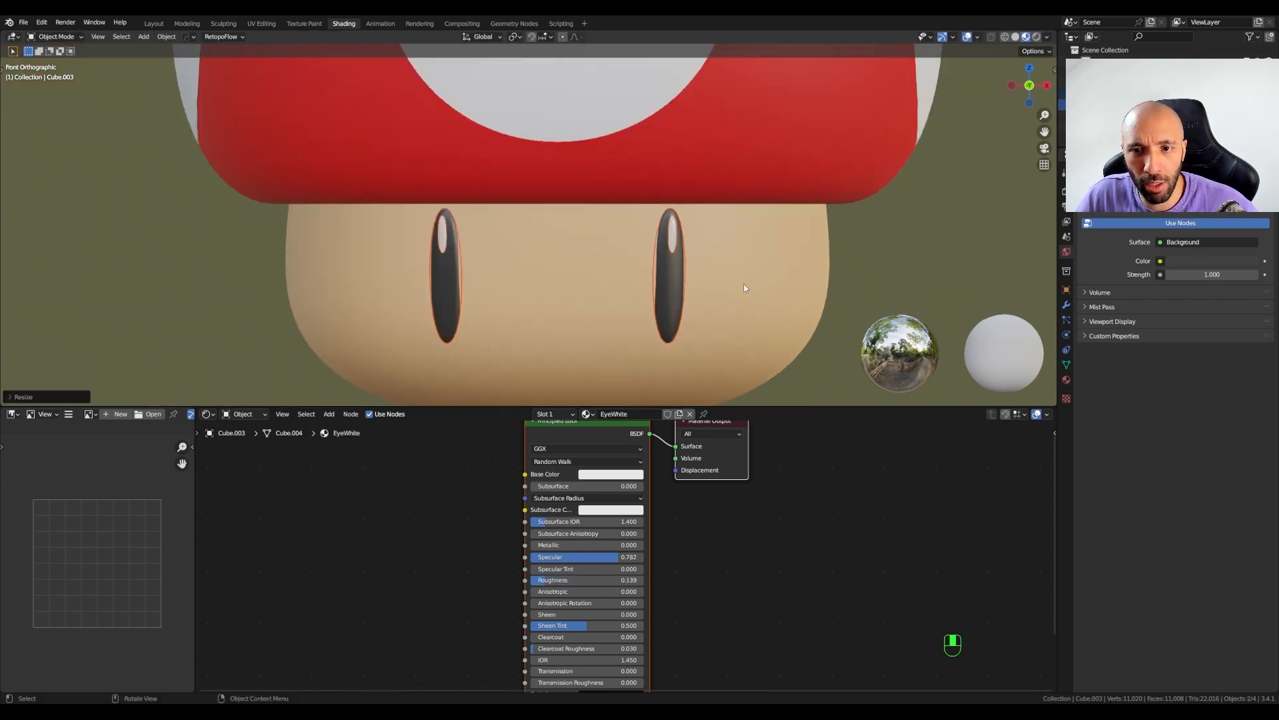
shift+middle_drag(760, 295, 730, 286)
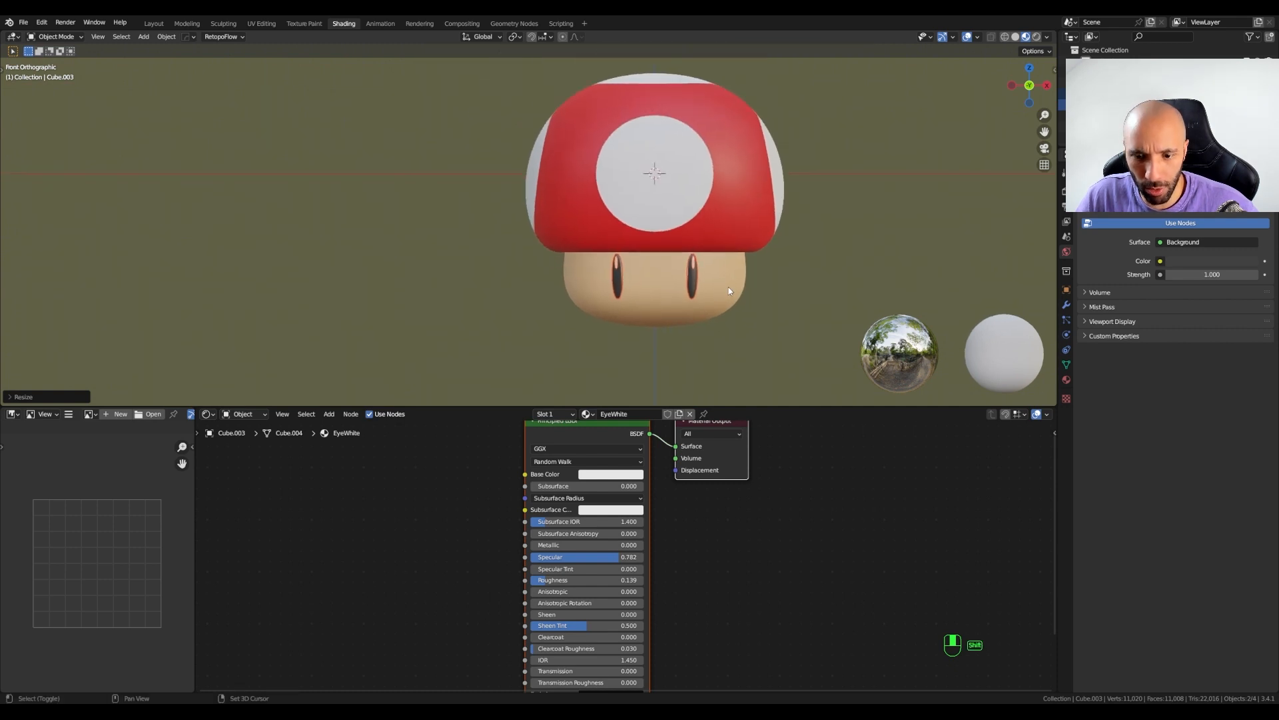
key(s)
key(x)
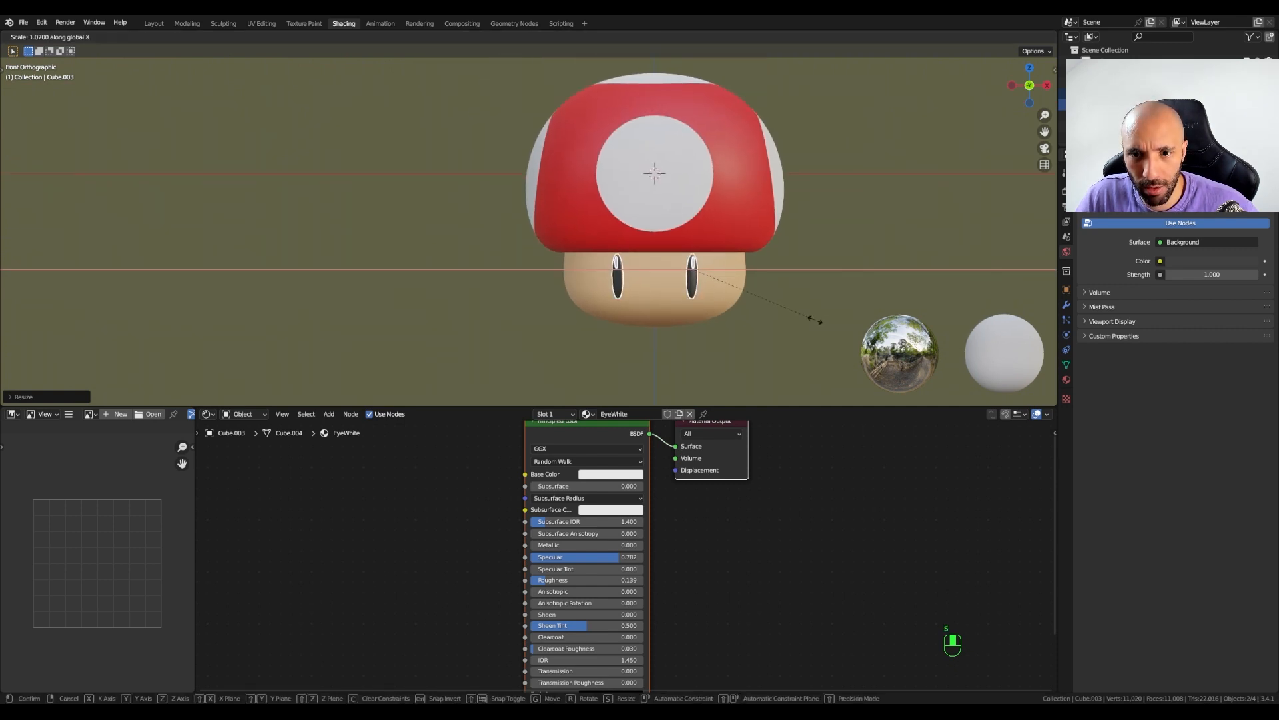
click(808, 320)
- From the right view, tilt the eyes and highlights slightly and scale them along the Z axis to about 0.9
middle_drag(809, 320, 592, 279)
key(KP_3)
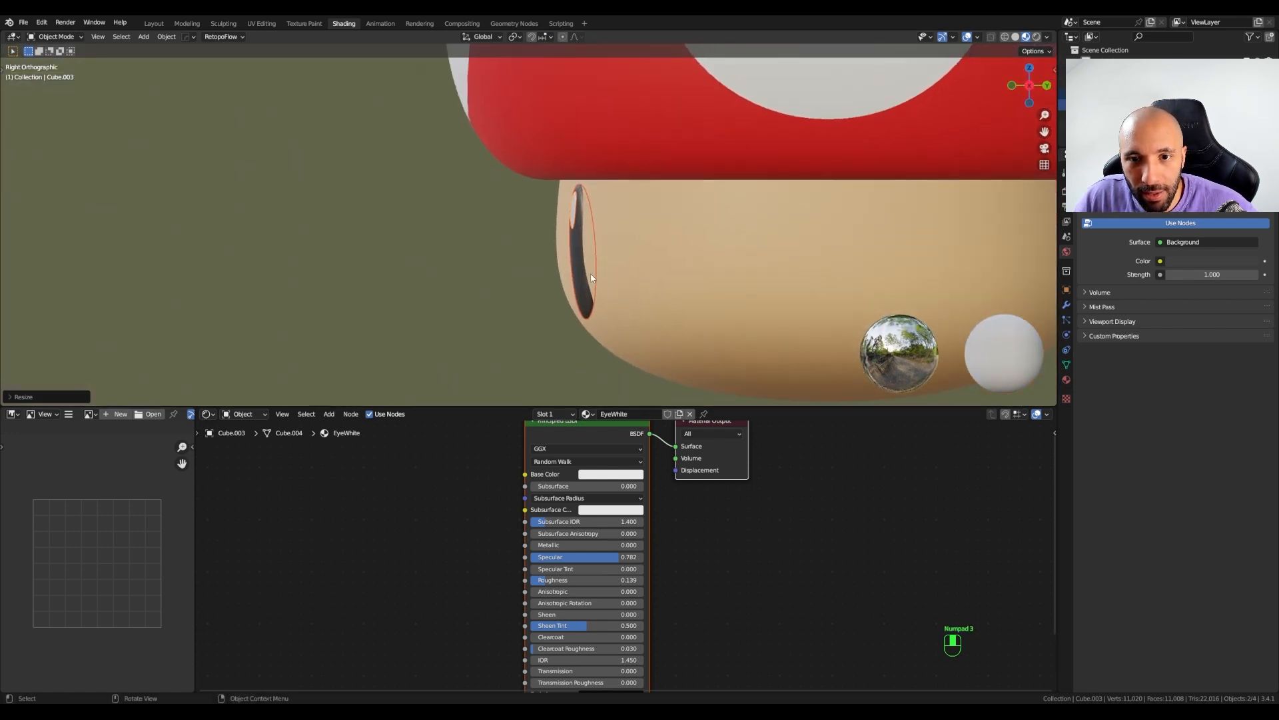
key(r)
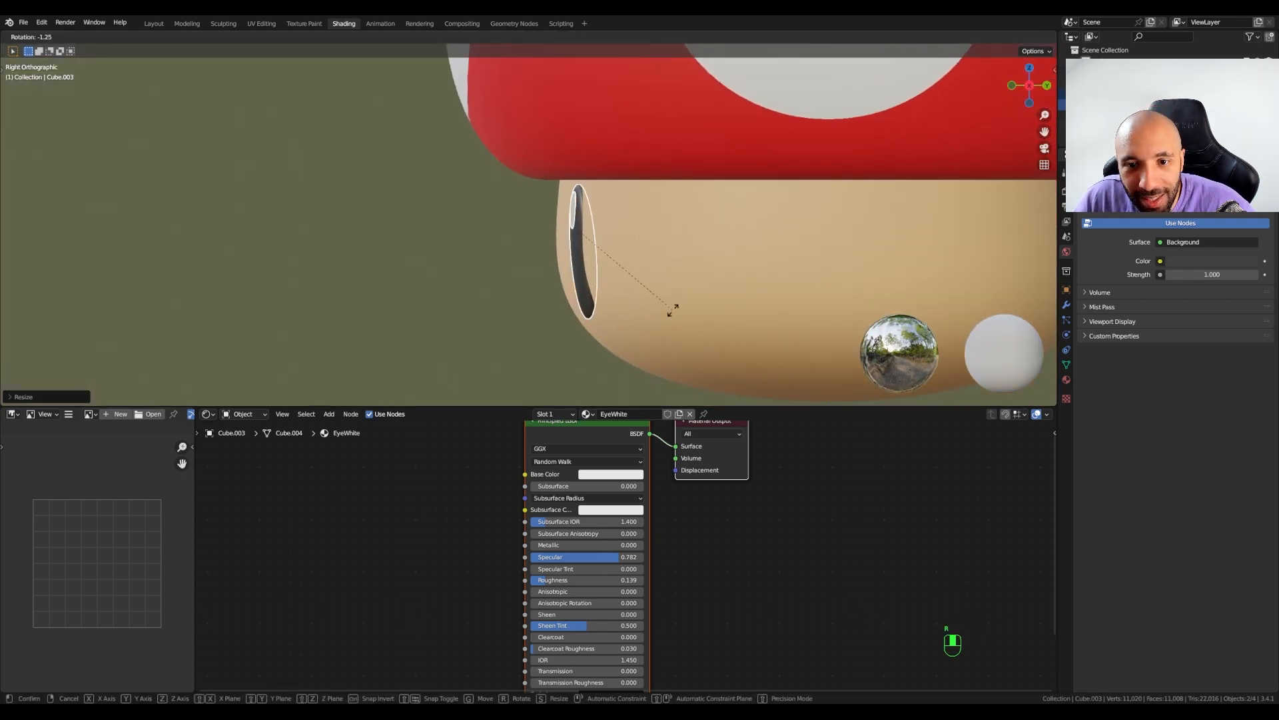
click(675, 309)
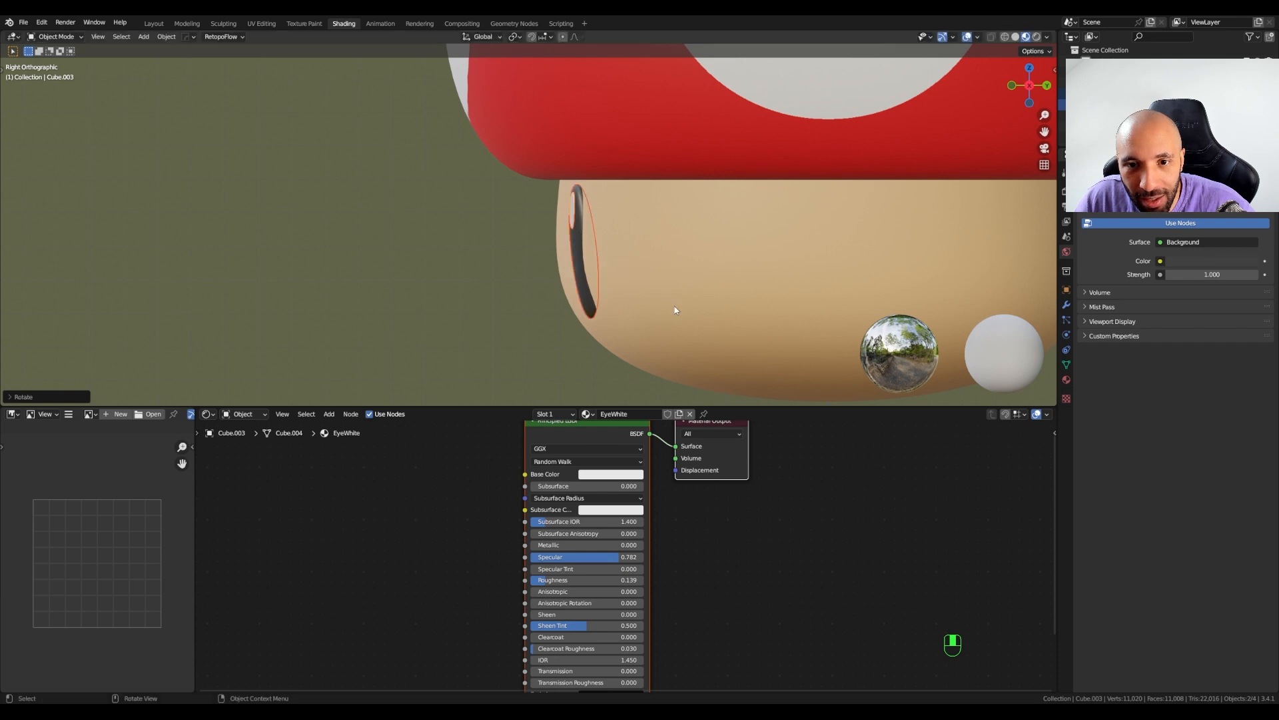
key(s)
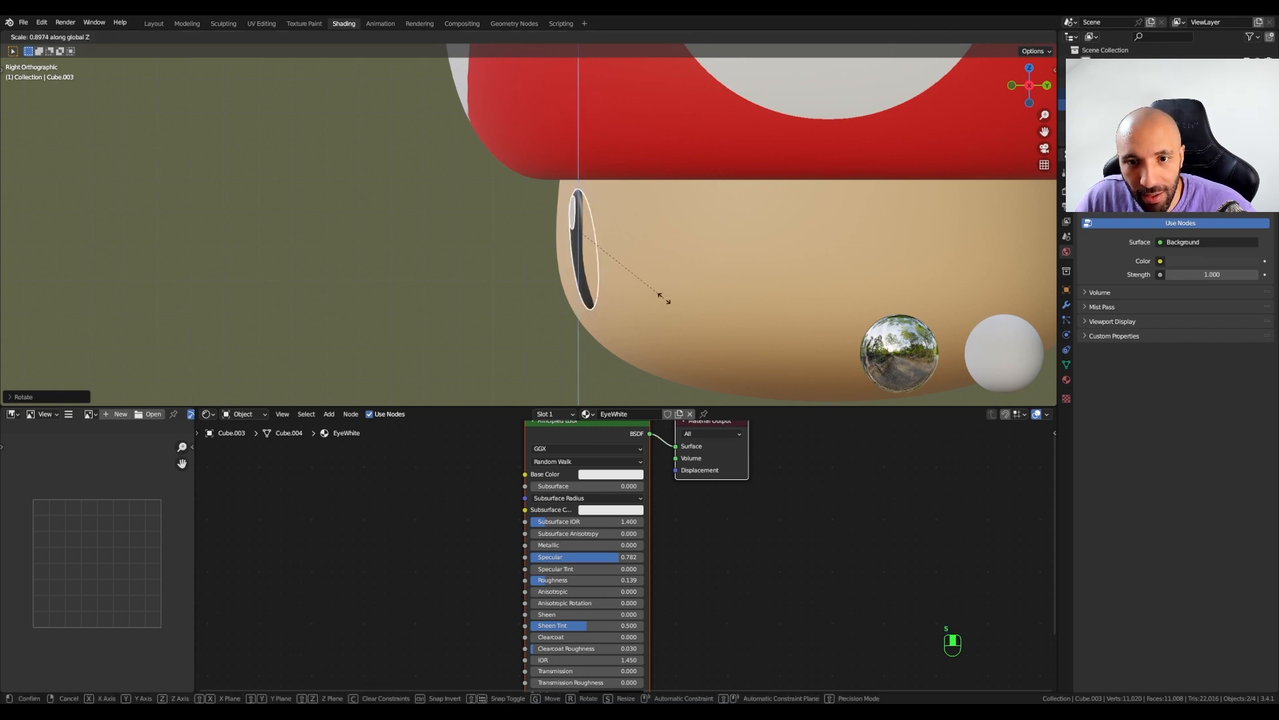
click(663, 302)
- Rotate the eyes and highlights by about 2 degrees in the right view, deselect everything and check the whole mushroom
key(r)
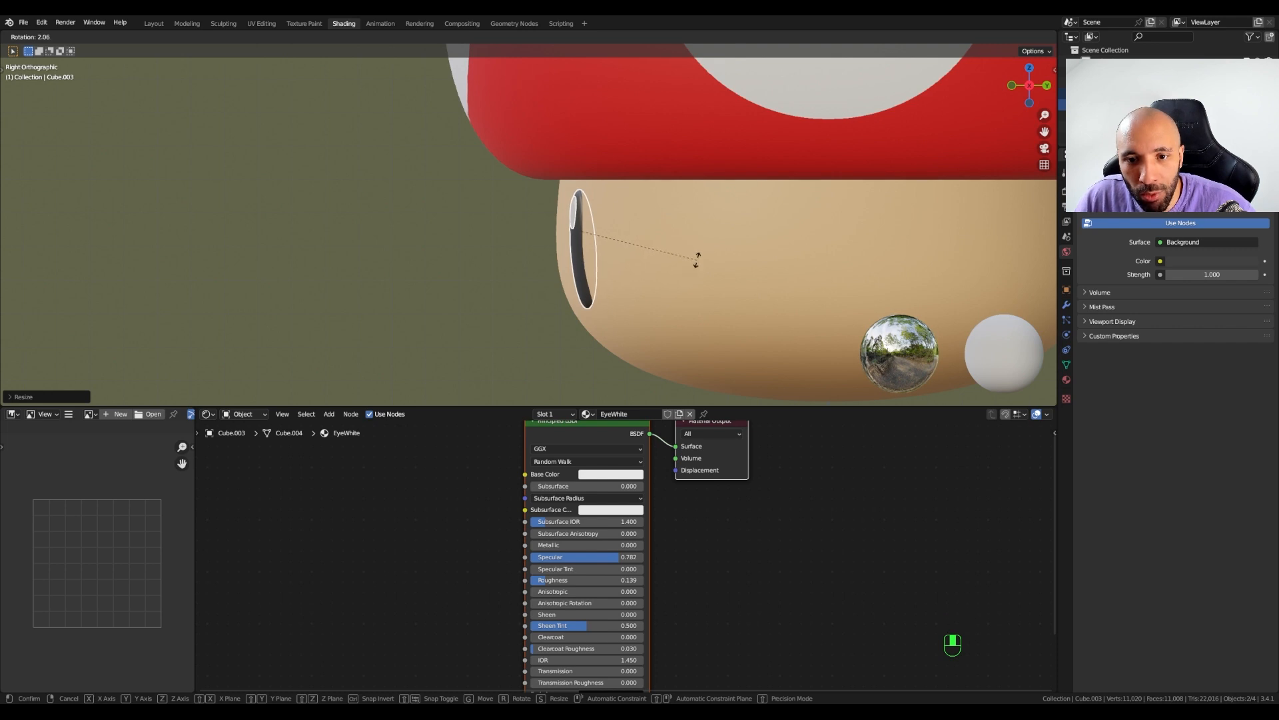
click(697, 259)
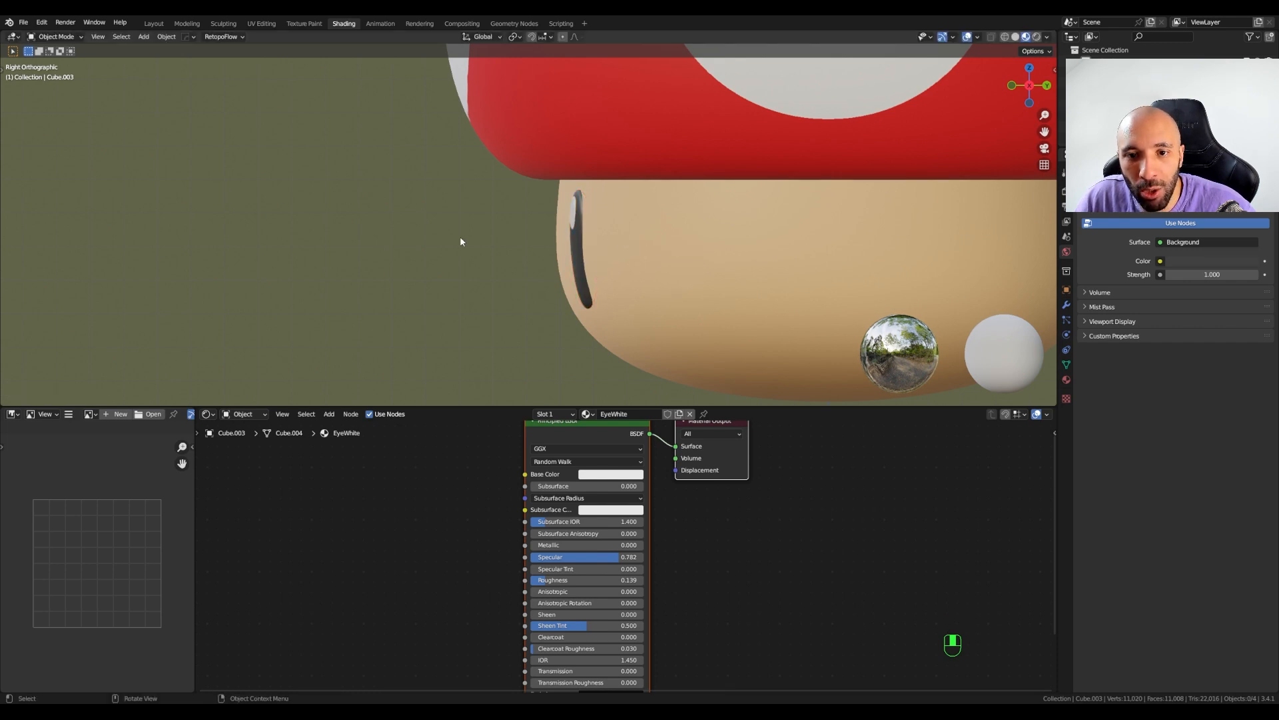
middle_drag(460, 236, 690, 303)
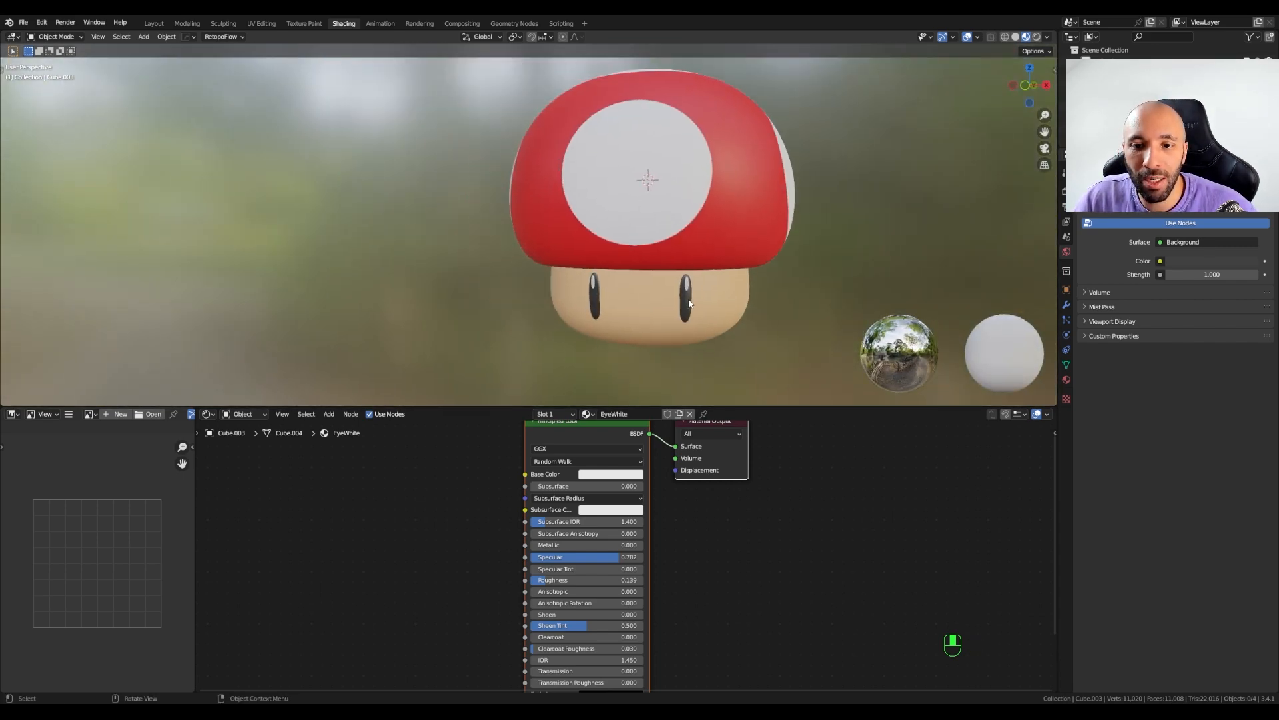
scroll(690, 303, down, 3)
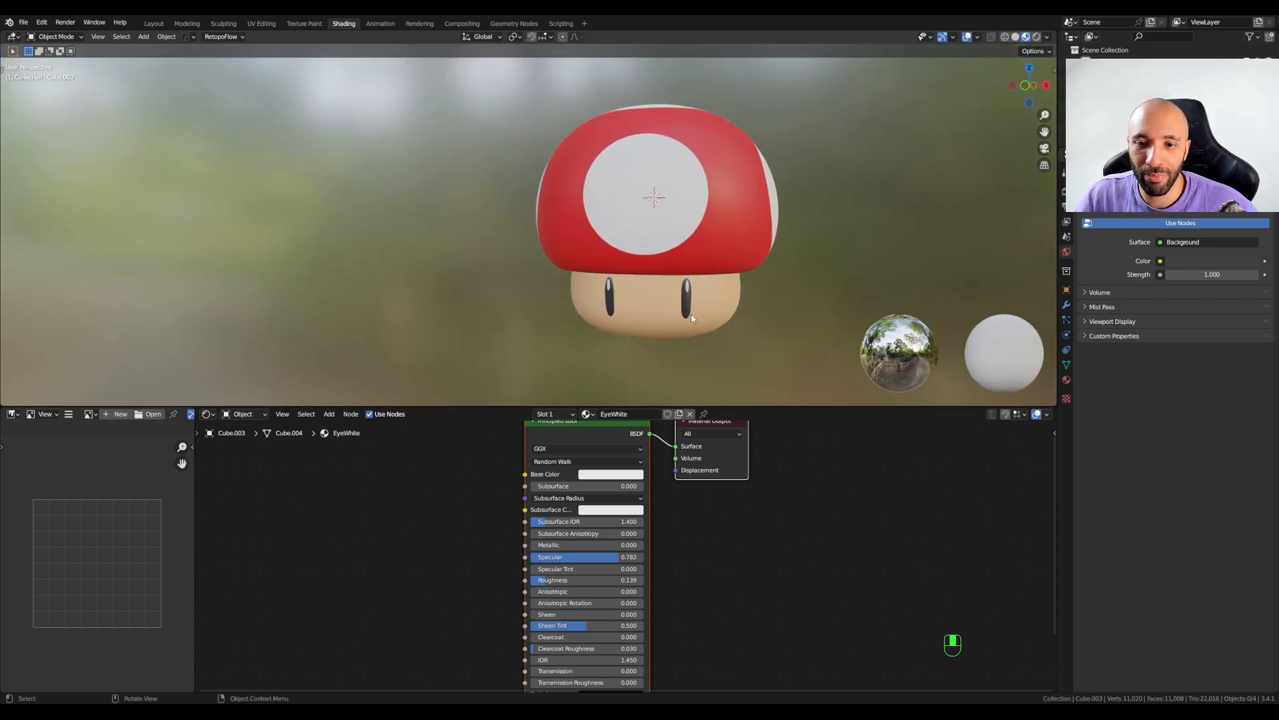
- In the Layout workspace with Material Preview shading, spread the eyes and highlights apart by moving them about 0.053 m along X
click(154, 24)
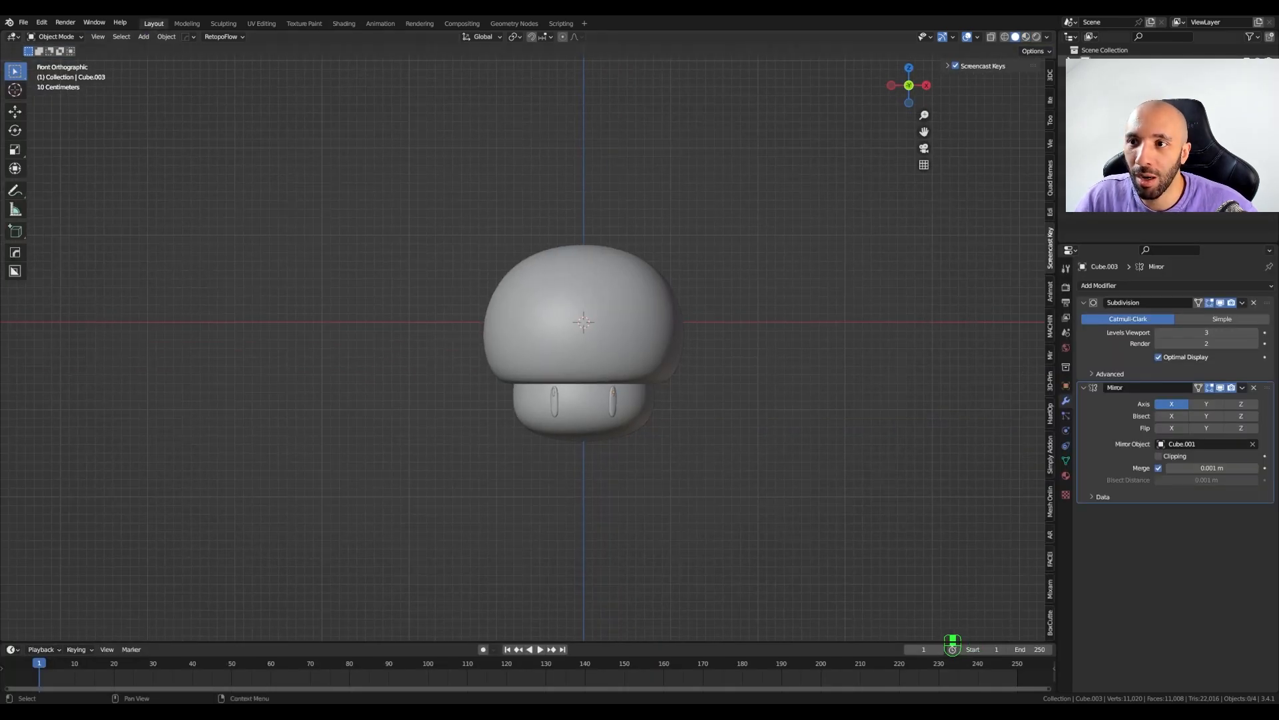
click(1026, 38)
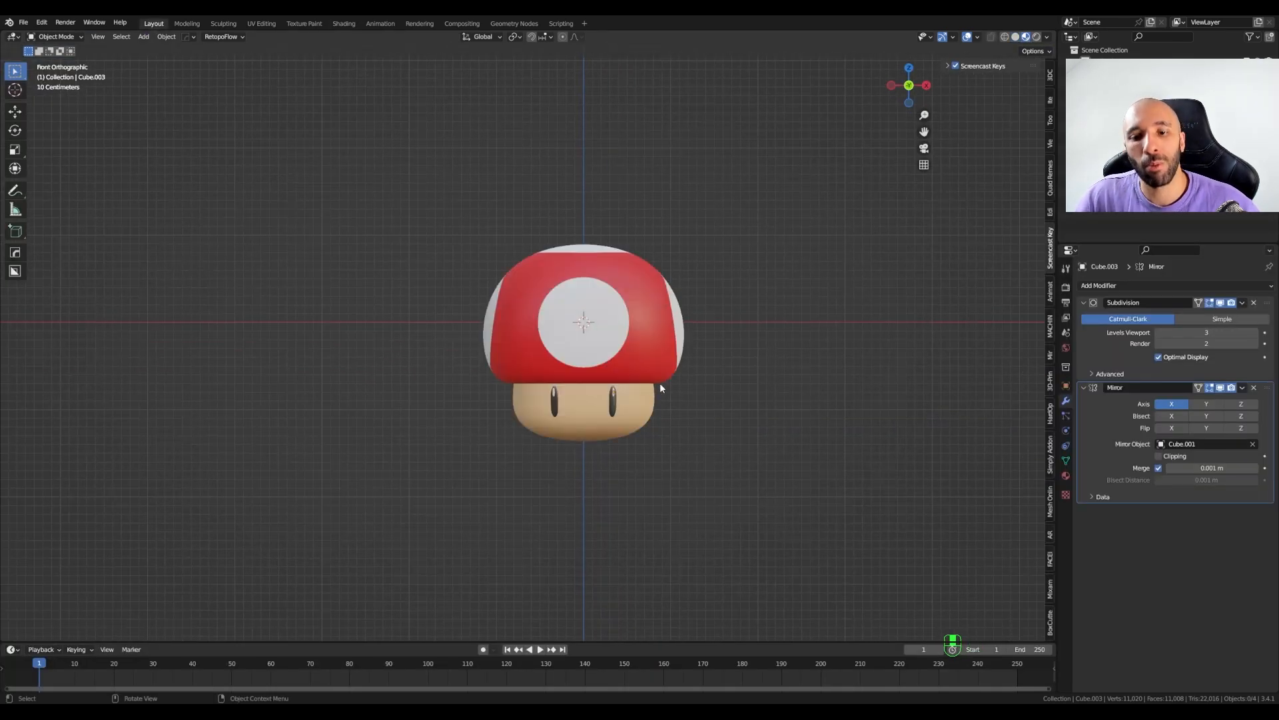
shift+click(612, 402)
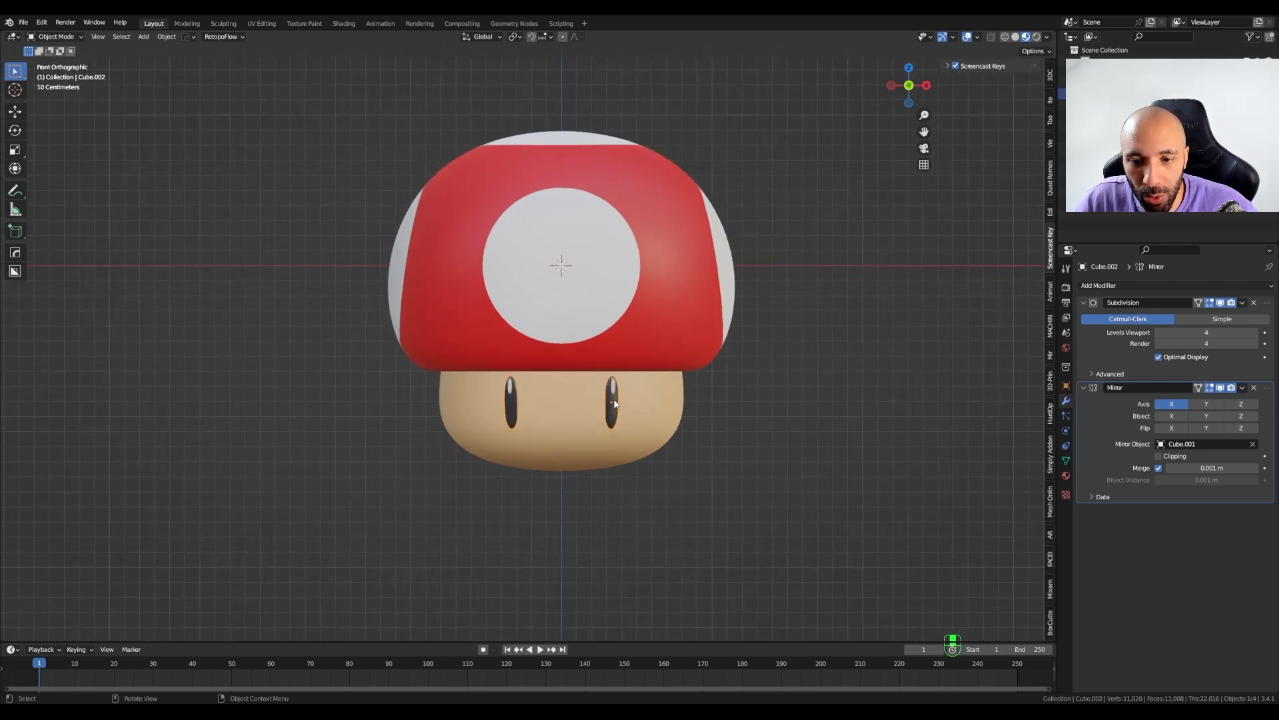
scroll(613, 394, up, 3)
key(g)
key(x)
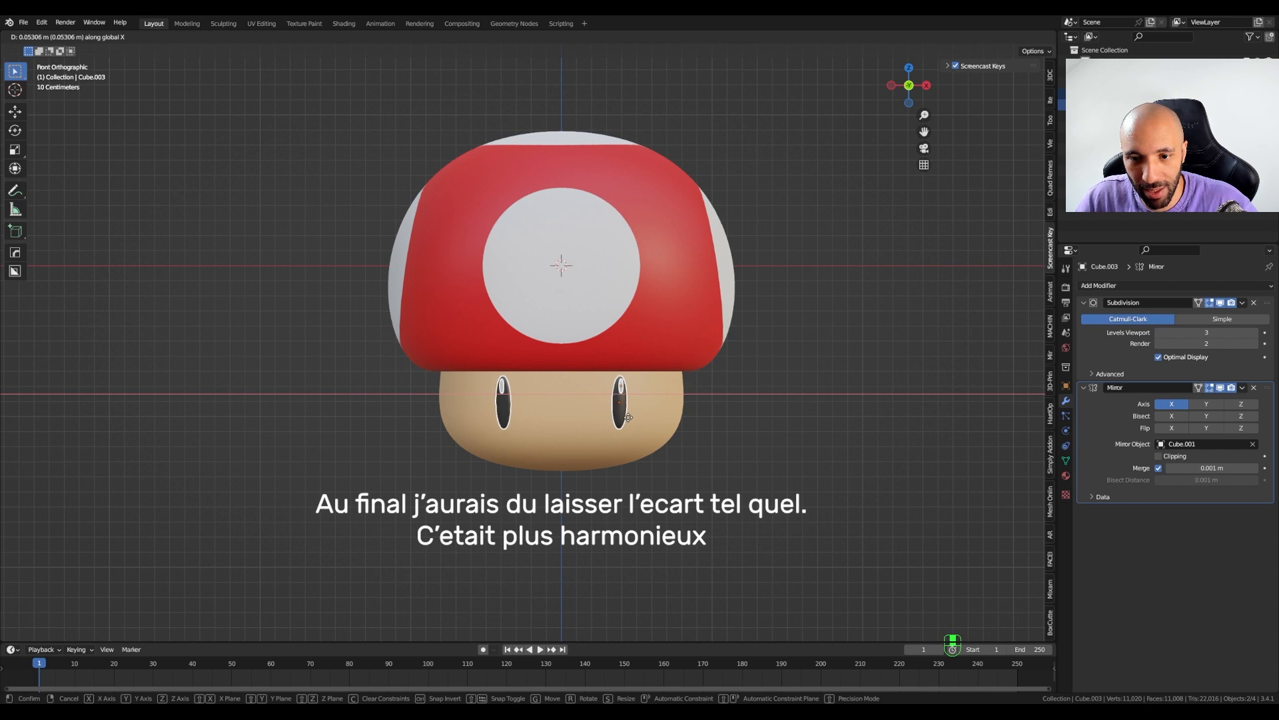
click(629, 417)
click(711, 501)
shift+middle_drag(711, 501, 701, 487)
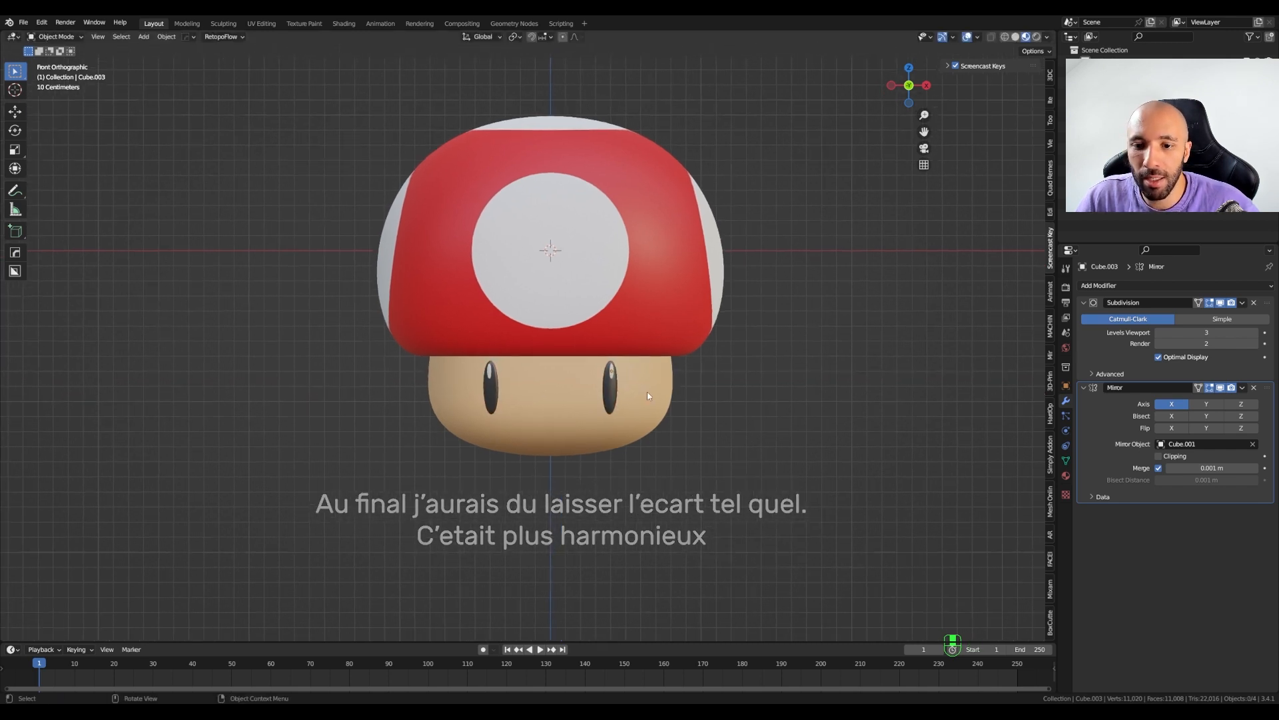
- Move the eye highlights about 0.008 m inward and slightly down, and rotate them by about -1.7 degrees in the front view
click(611, 374)
scroll(591, 368, up, 3)
scroll(611, 377, up, 2)
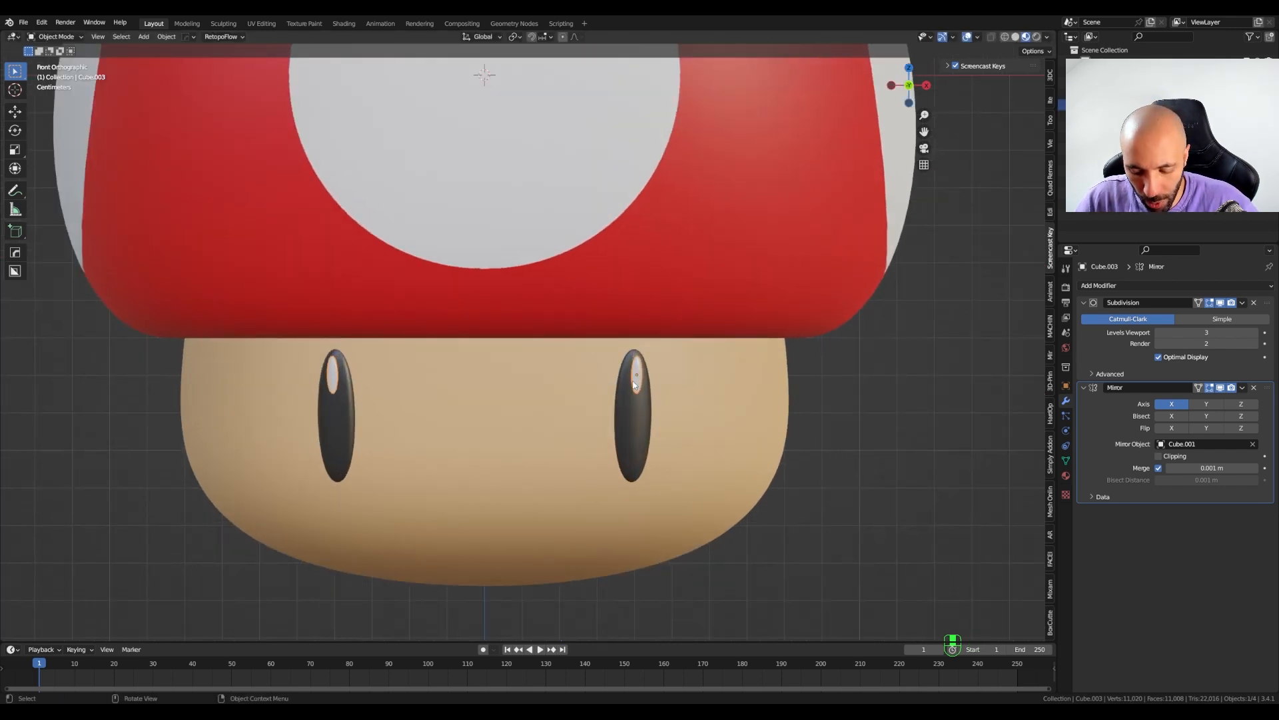
key(g)
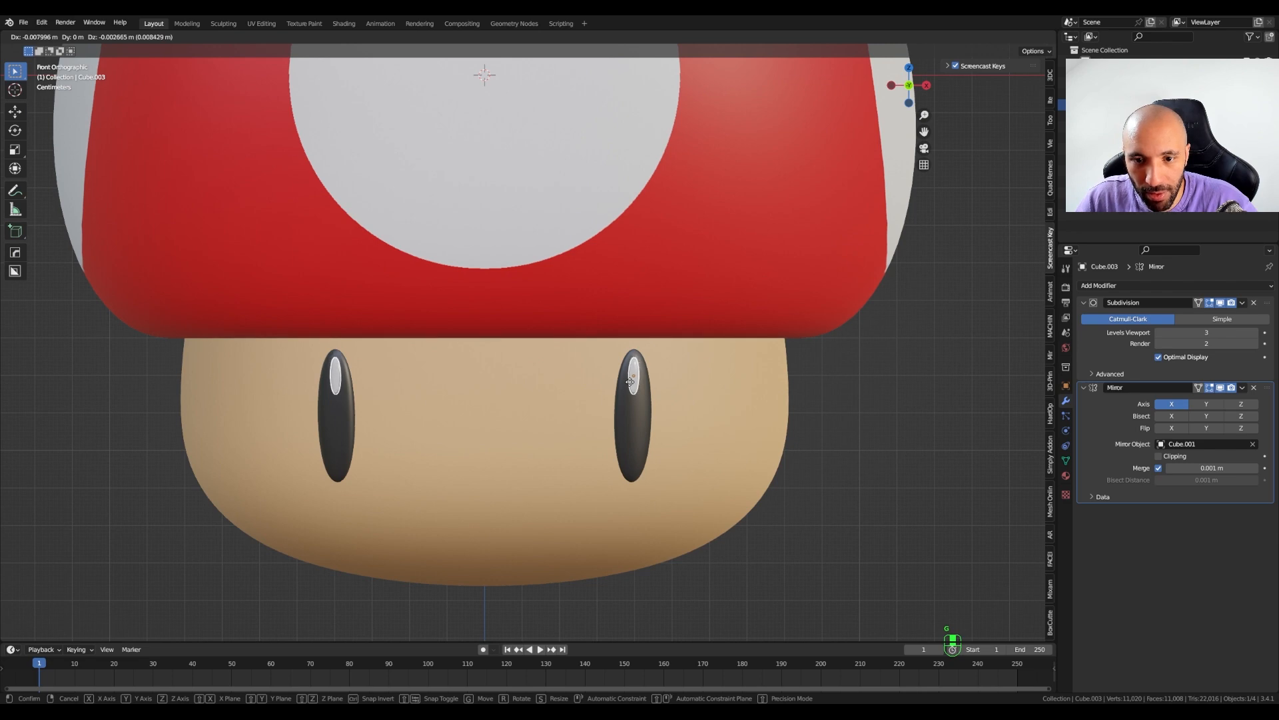
click(630, 381)
key(r)
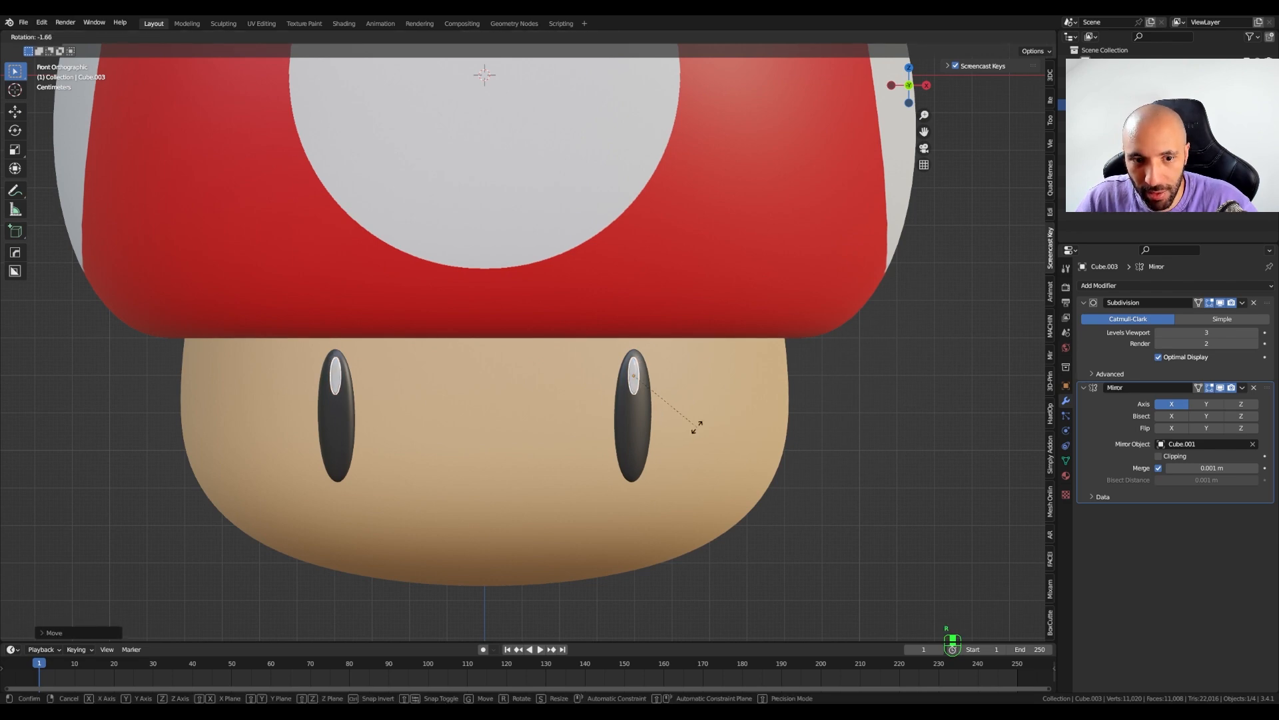
click(698, 429)
click(933, 479)
scroll(908, 476, down, 5)
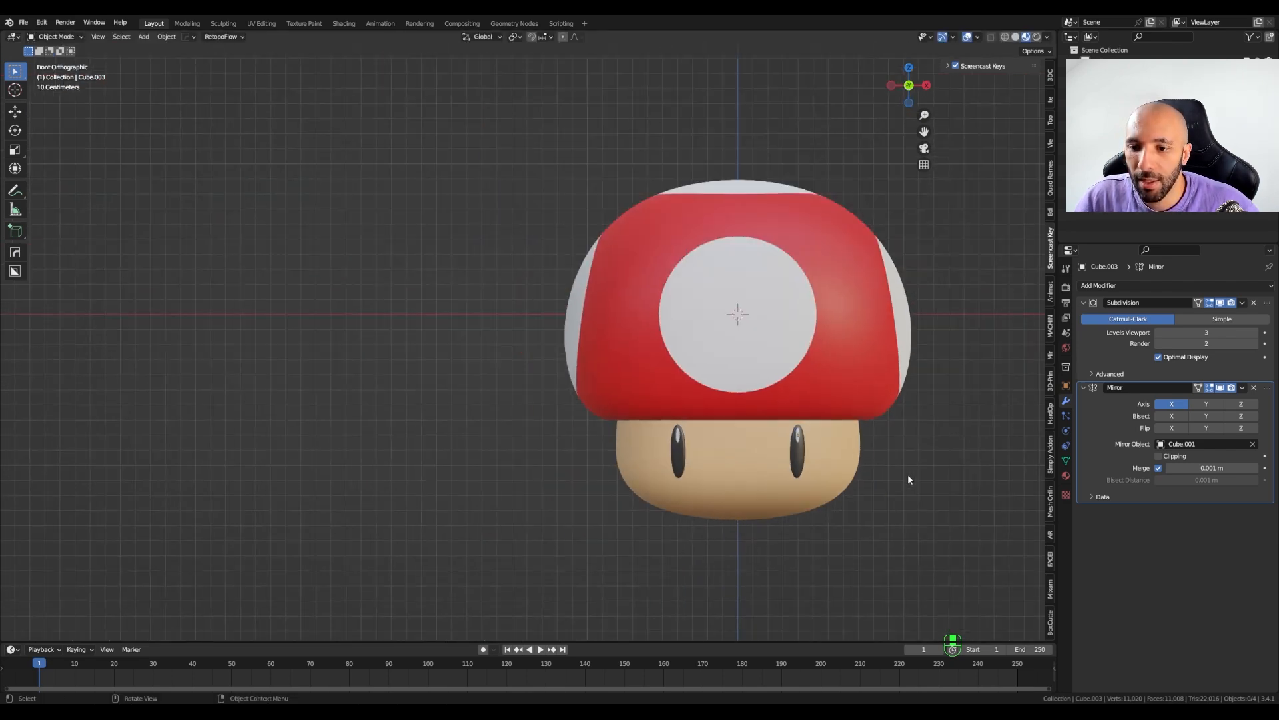
shift+middle_drag(907, 480, 872, 451)
- Enable Ambient Occlusion in the Eevee render settings, toggling it off and on to compare its effect on the mushroom
click(1065, 303)
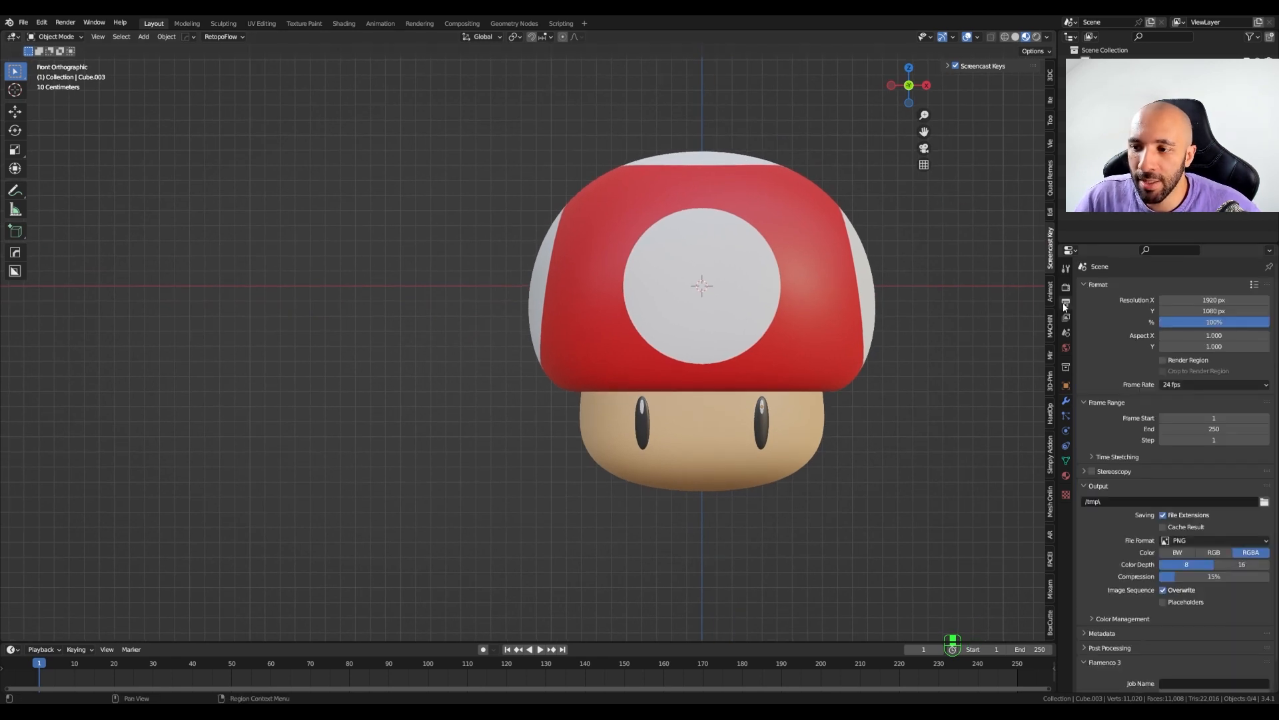
click(1065, 287)
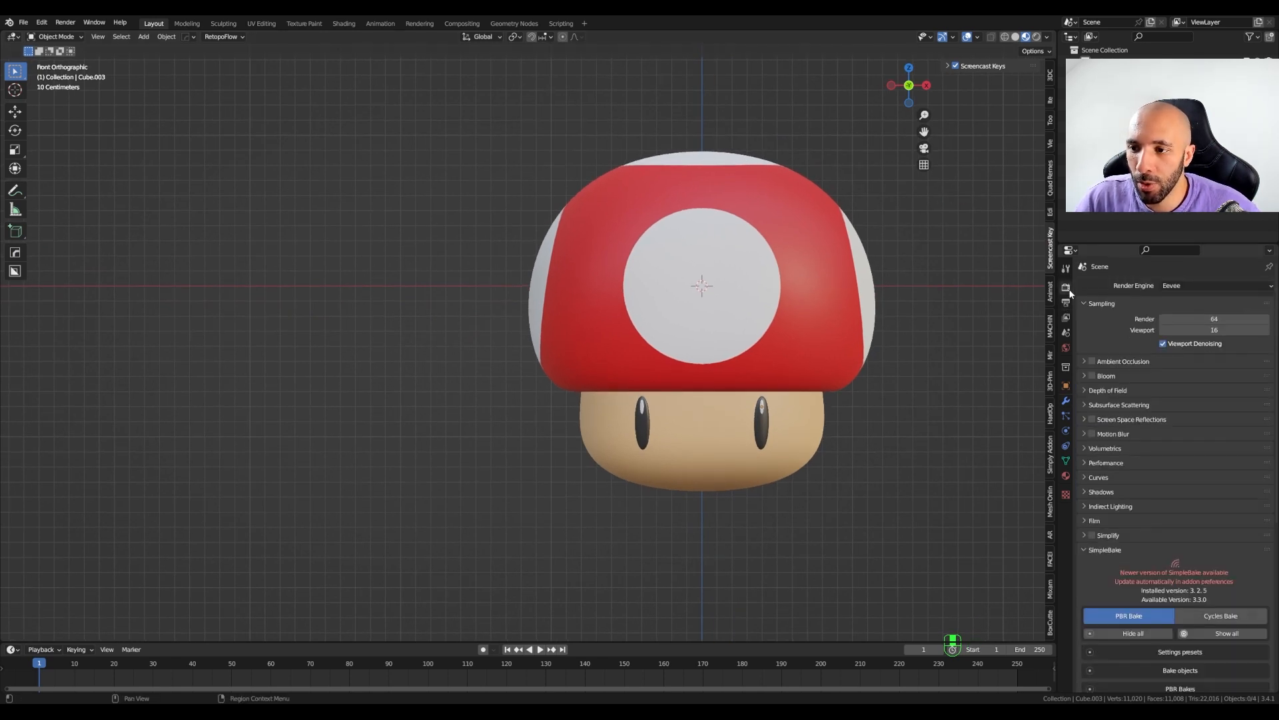
click(1092, 362)
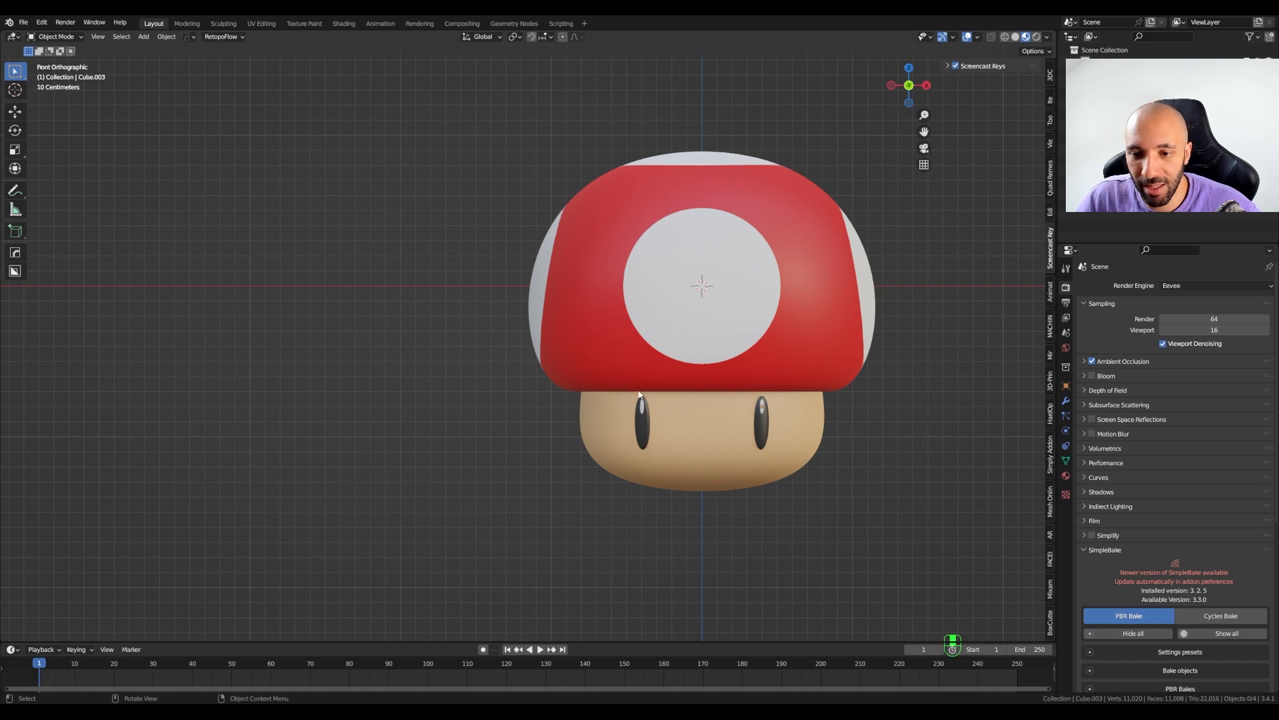
scroll(710, 390, up, 4)
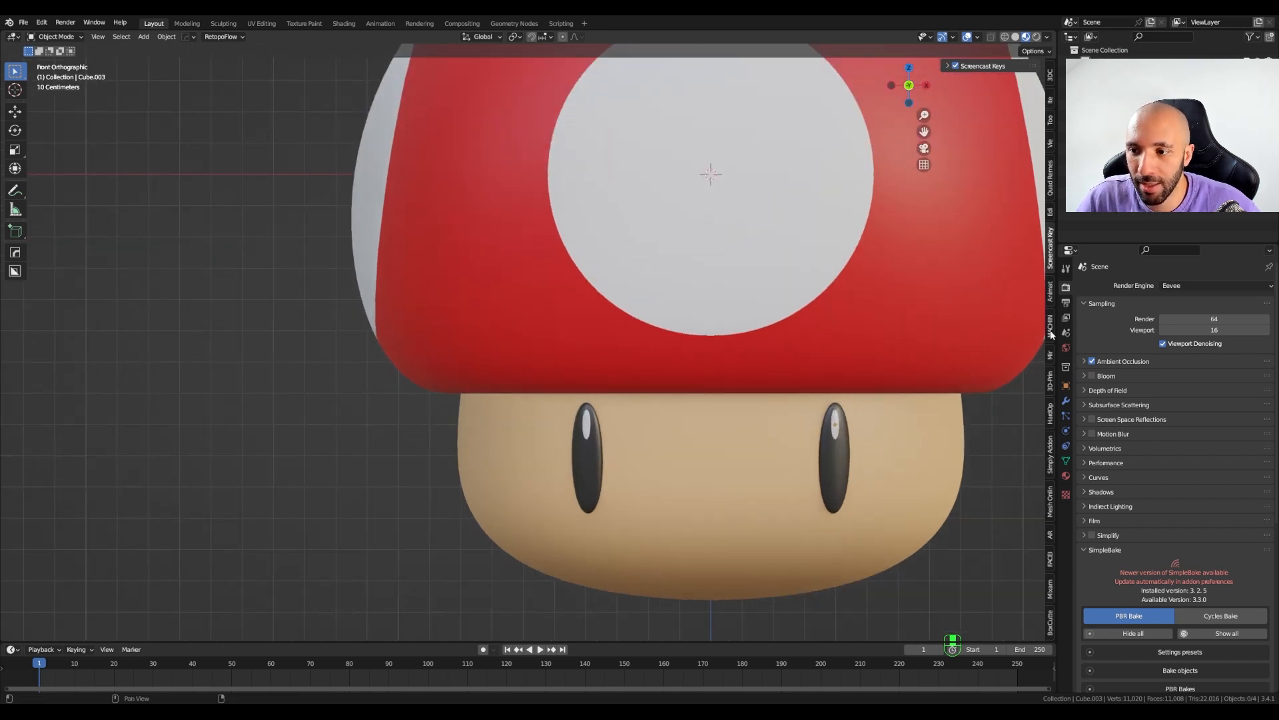
click(1092, 362)
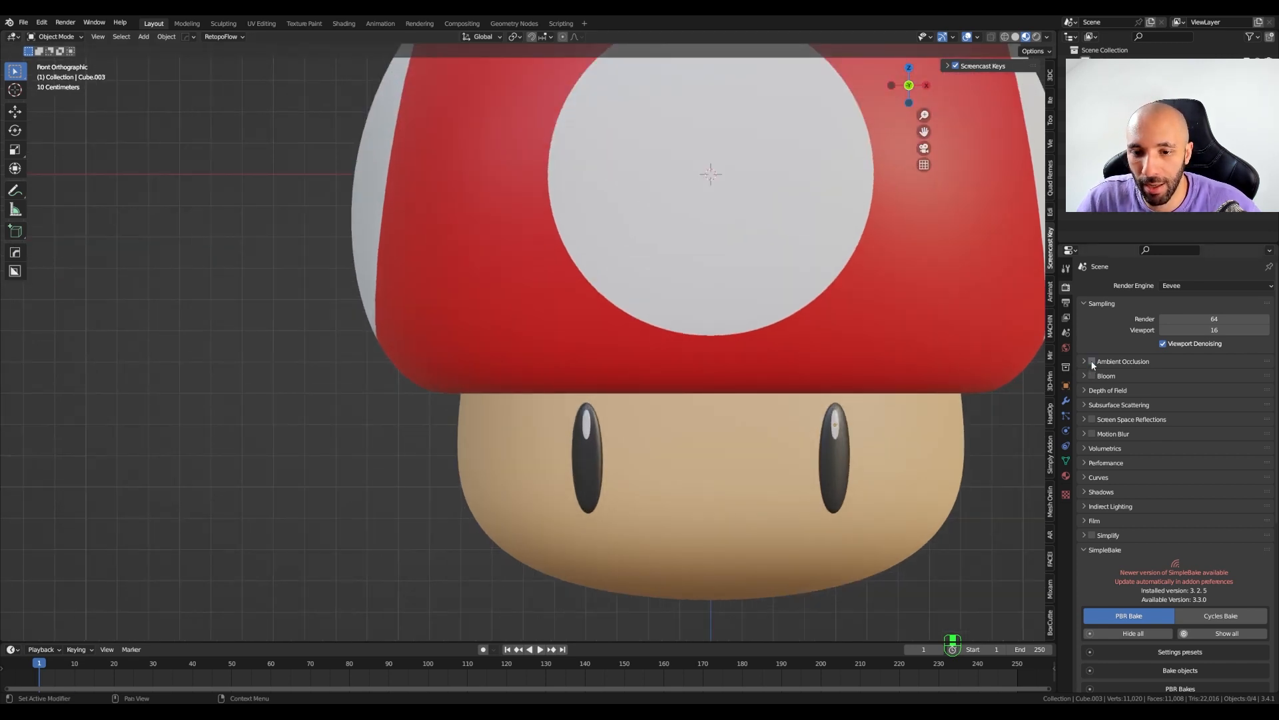
click(1092, 362)
key(shift+c)
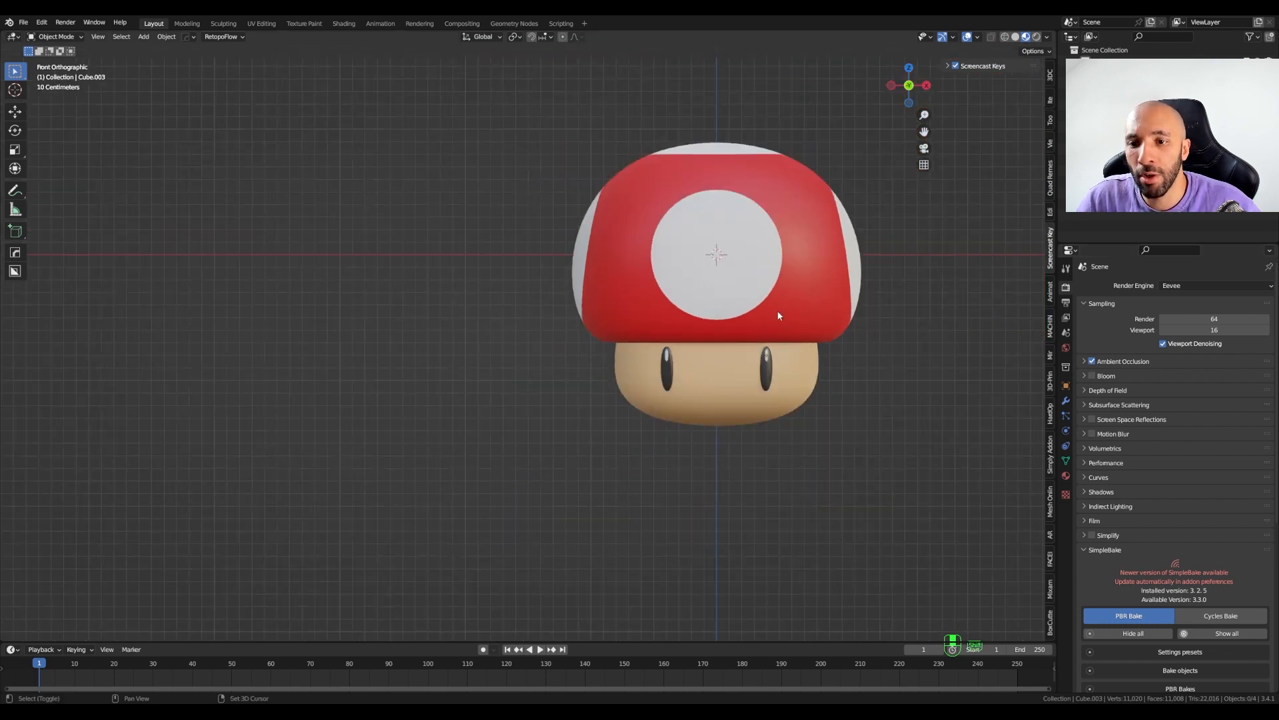
- Enable Bloom in the render settings and hide the viewport overlays to present the mushroom without the grid
click(1093, 376)
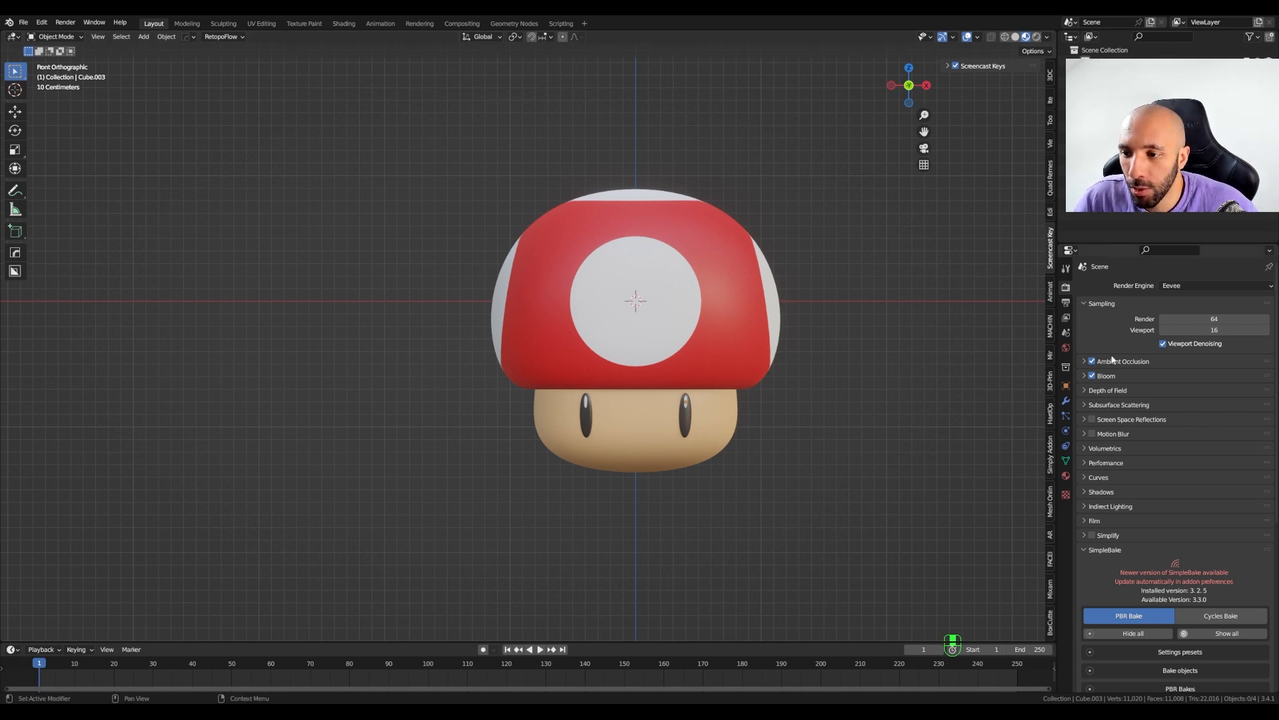
middle_drag(849, 427, 755, 448)
key(shift+alt+z)
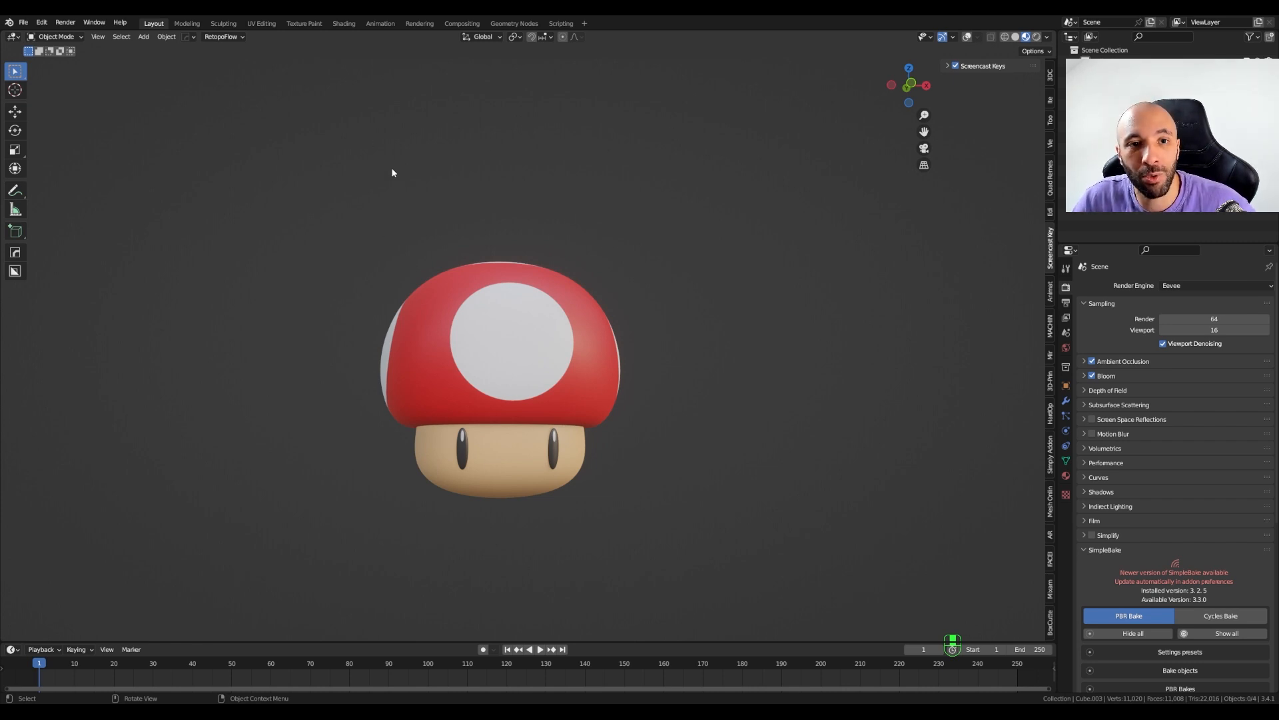
shift+middle_drag(393, 173, 469, 183)
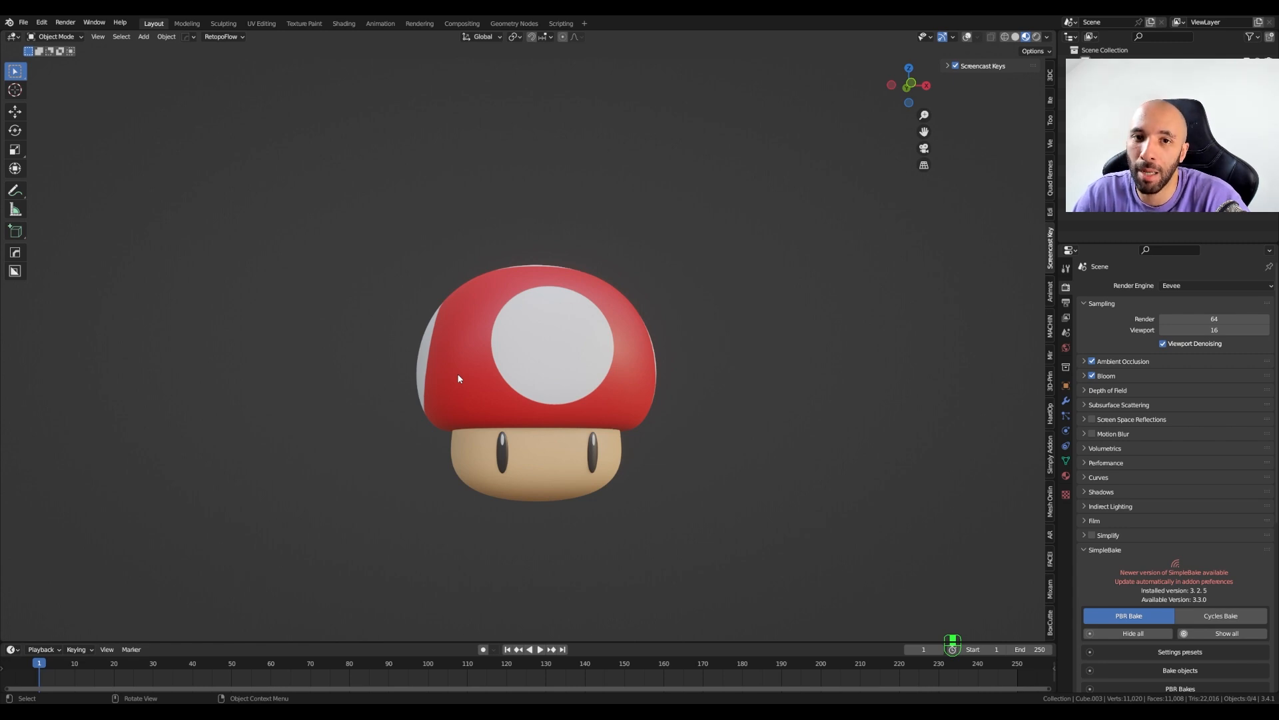
- In the Shading workspace, lower the Specular of the cap's Chapeau material to 0.214
click(348, 24)
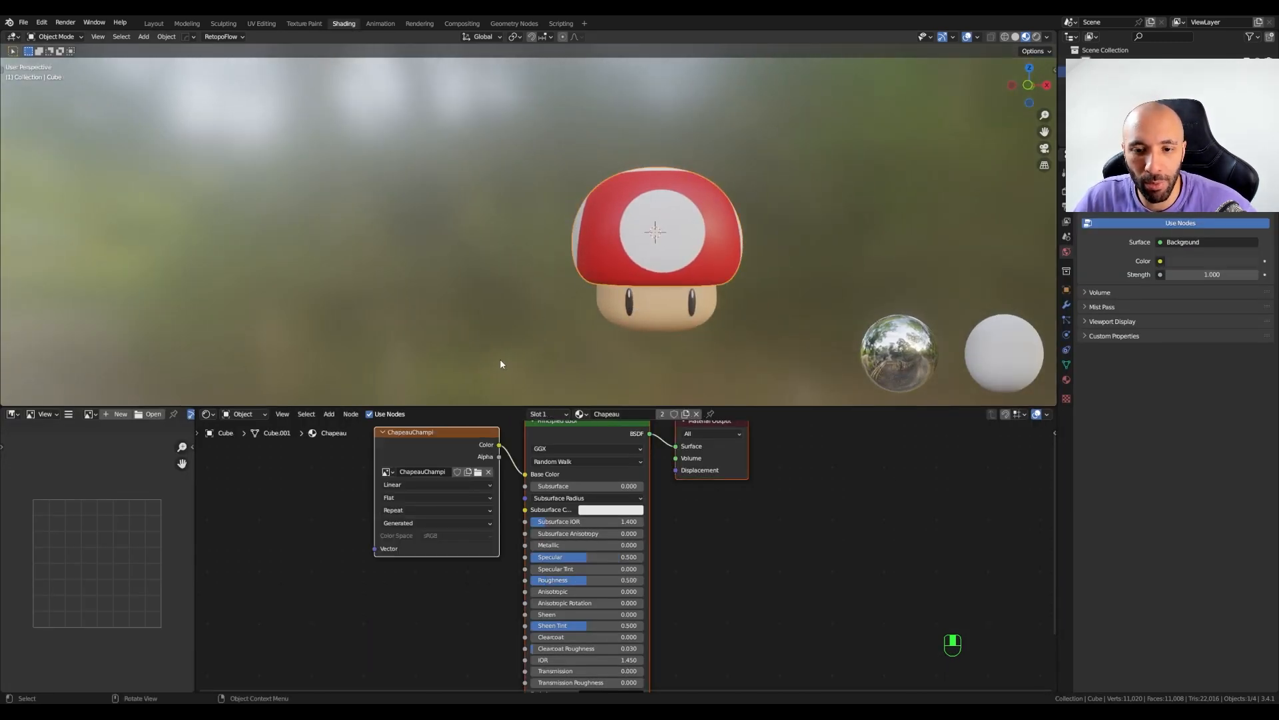
shift+middle_drag(483, 325, 478, 276)
scroll(610, 141, up, 1)
shift+middle_drag(609, 144, 582, 153)
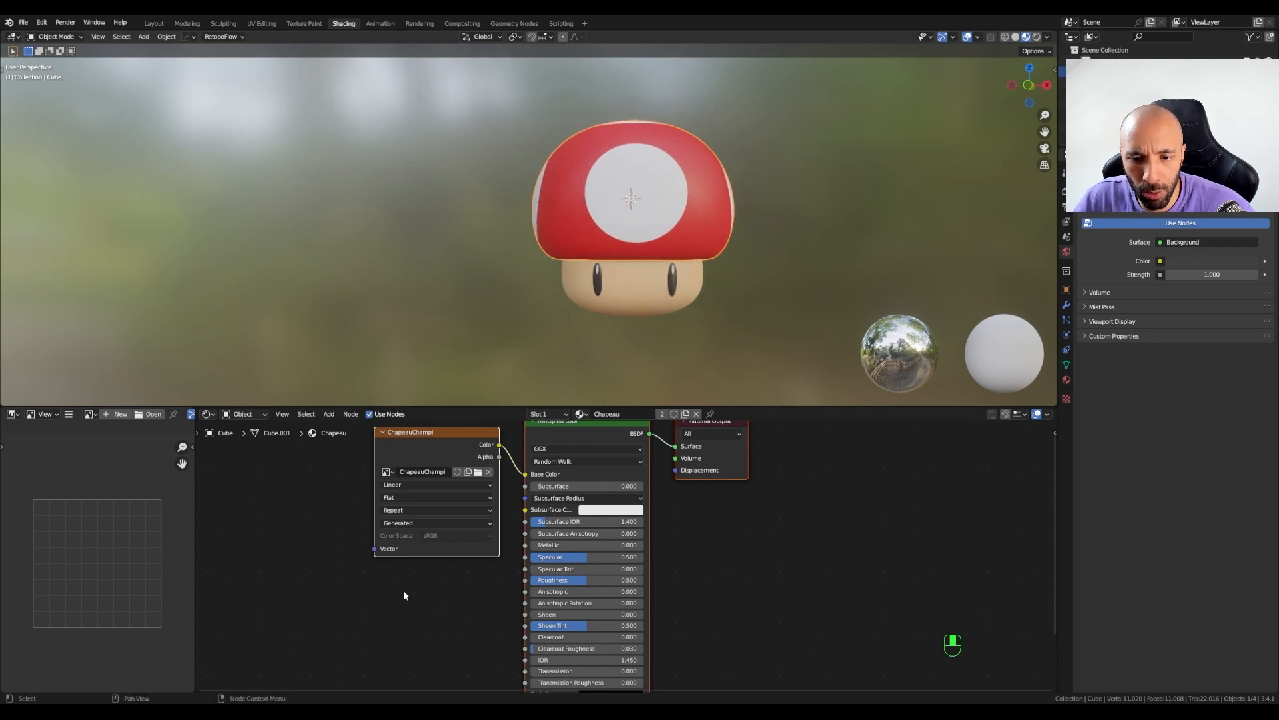
click(476, 438)
drag(475, 437, 408, 461)
middle_drag(470, 580, 458, 534)
scroll(571, 536, up, 1)
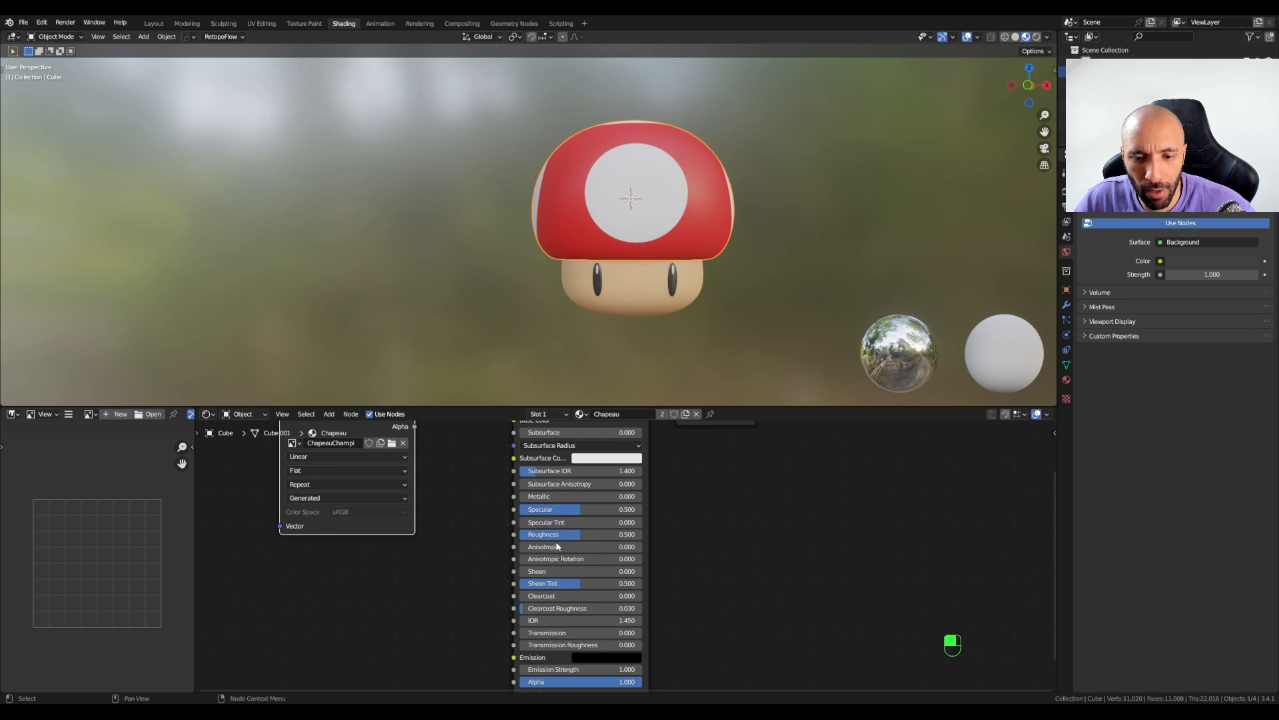
scroll(557, 546, up, 1)
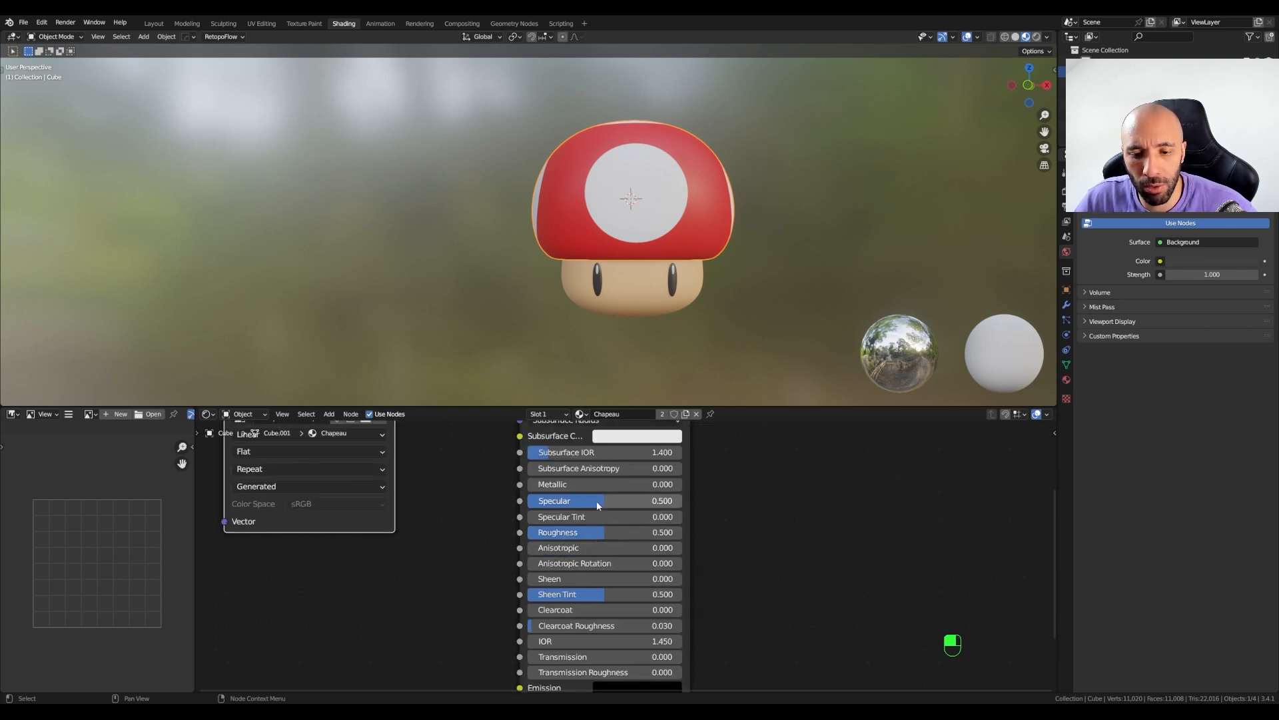
drag(597, 501, 551, 502)
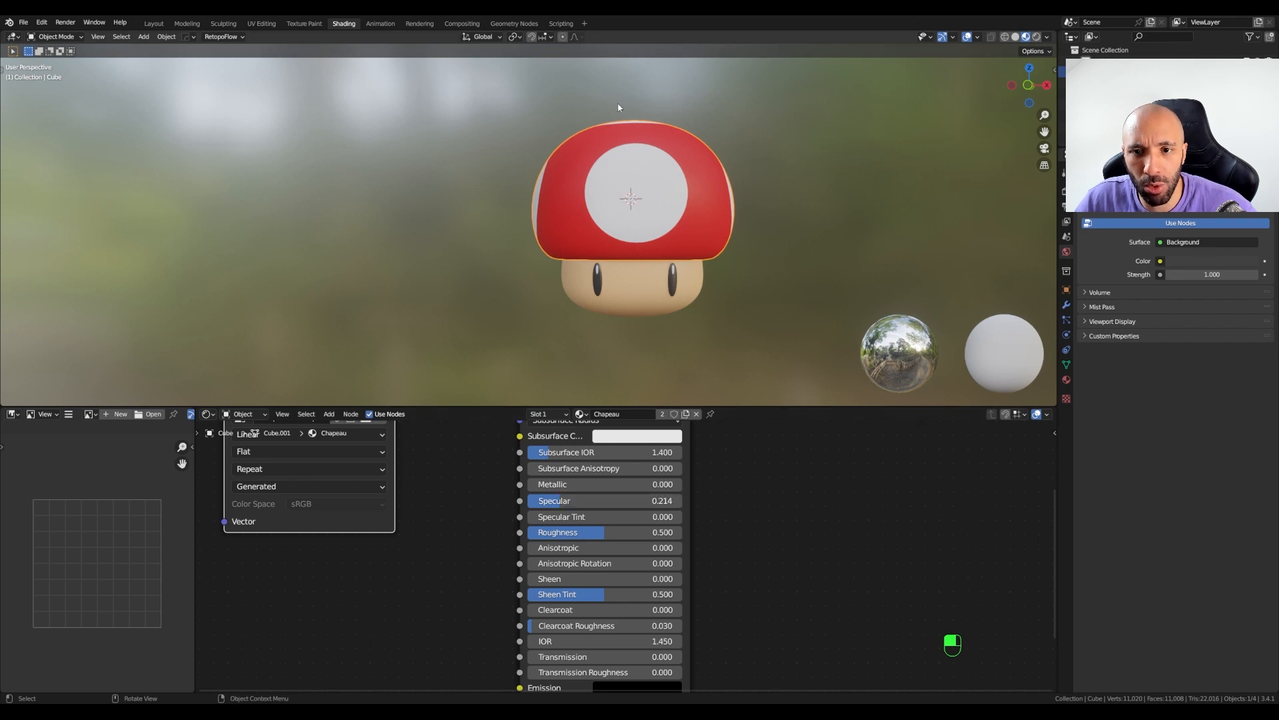
scroll(643, 283, down, 2)
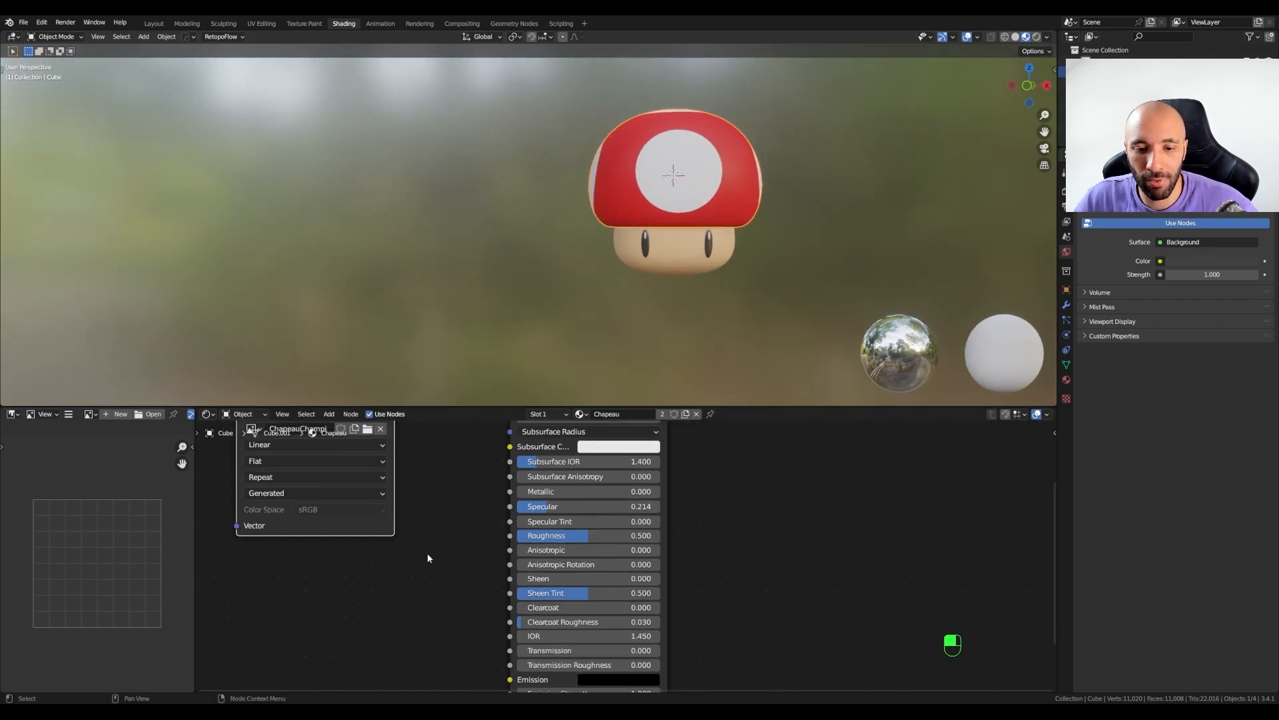
- Move the ChapeauChampi texture node aside and insert a Hue Saturation Value node between its color and the Principled BSDF's Base Color
scroll(467, 553, down, 3)
middle_drag(458, 610, 624, 620)
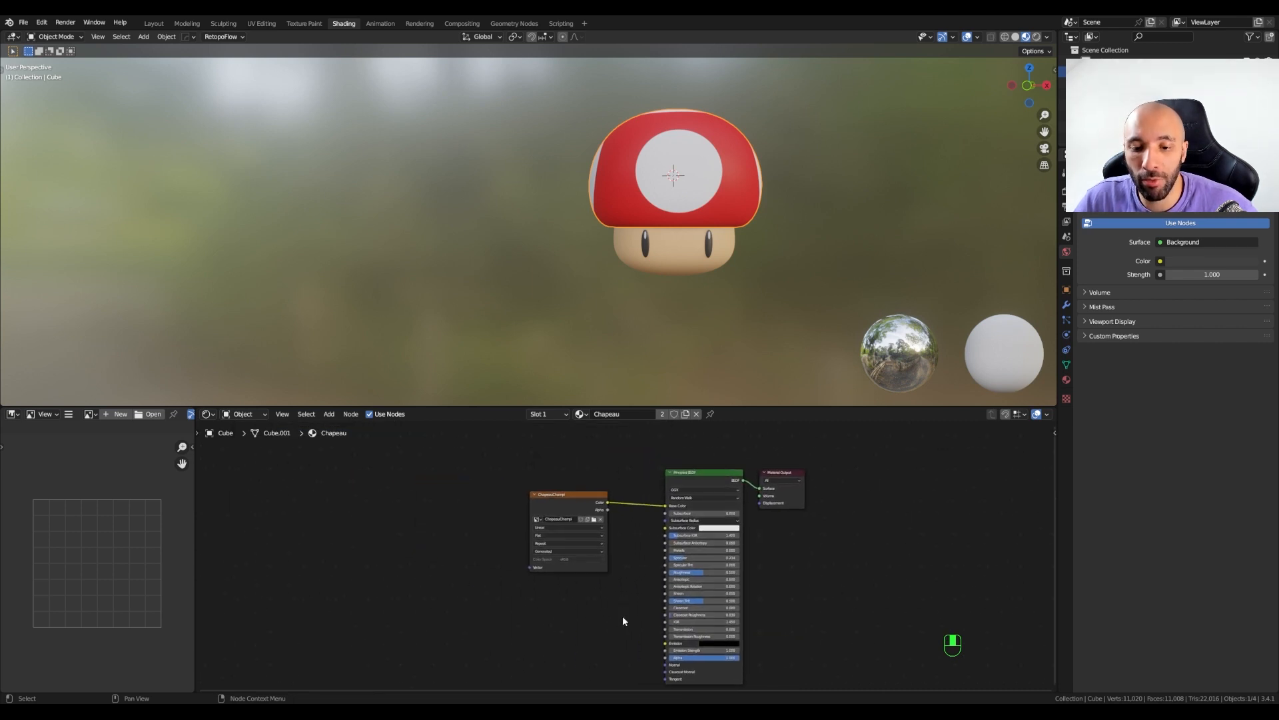
click(541, 494)
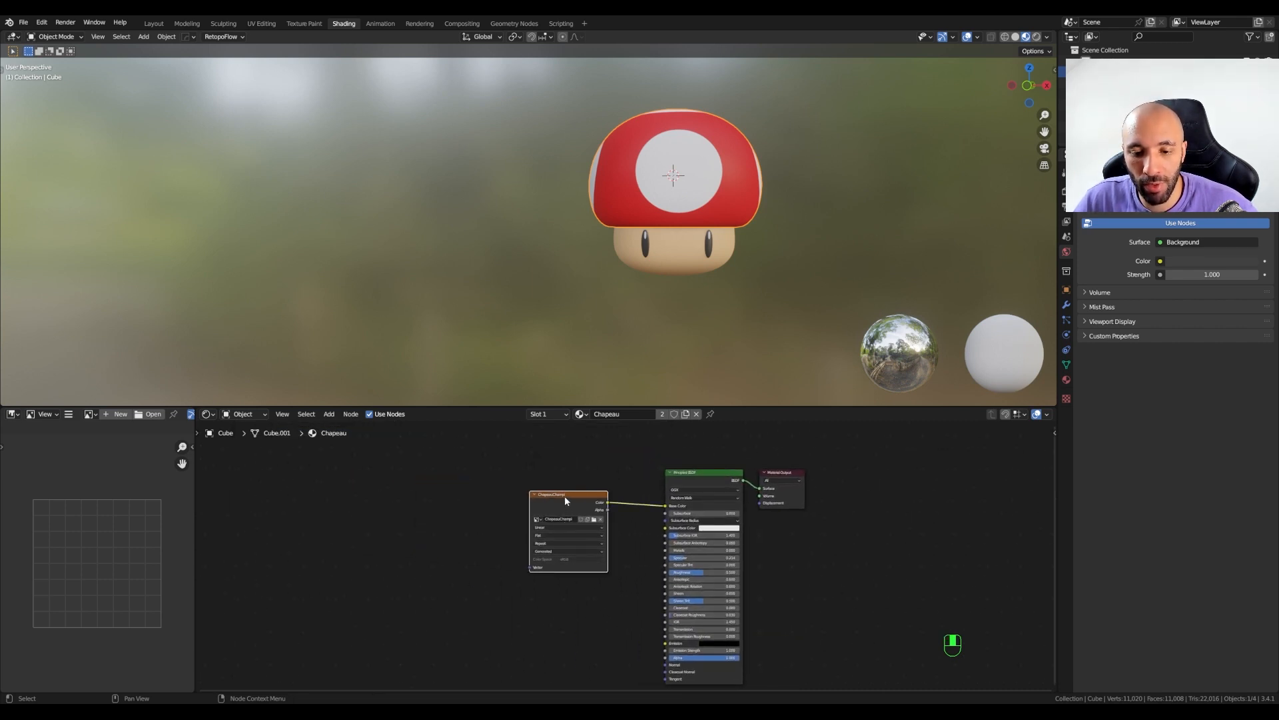
drag(565, 496, 345, 498)
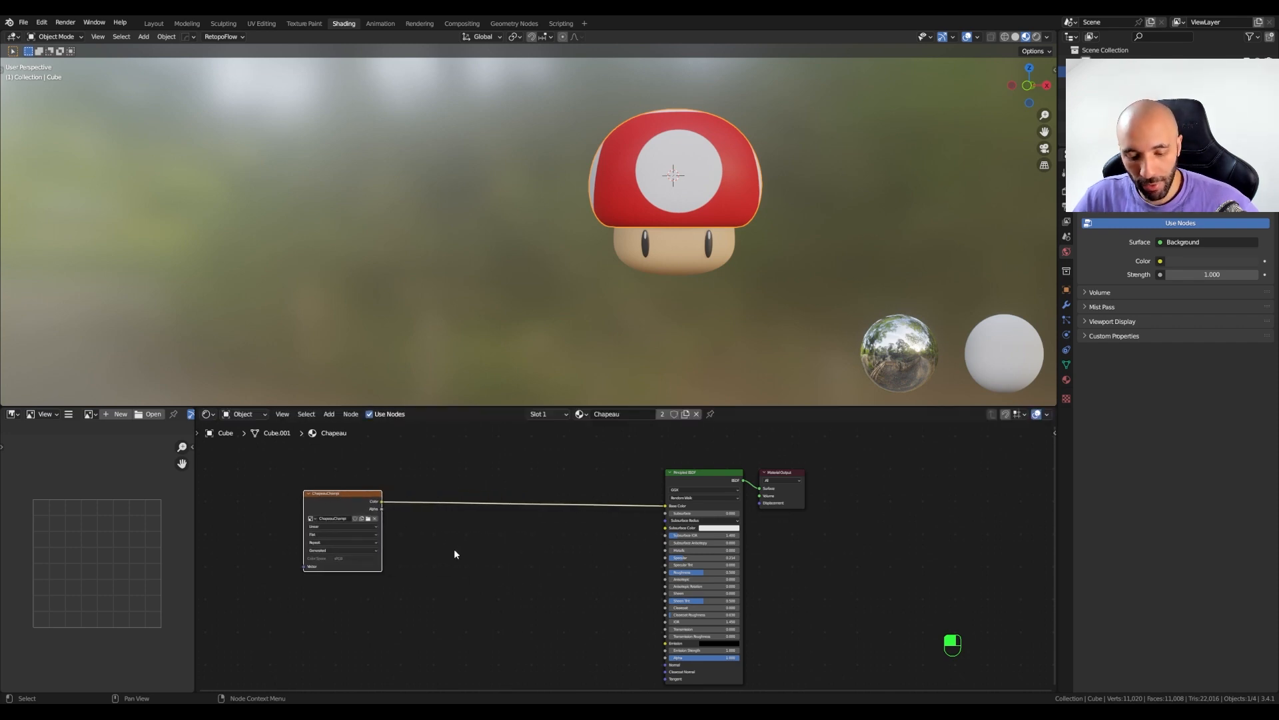
key(shift+a)
click(454, 550)
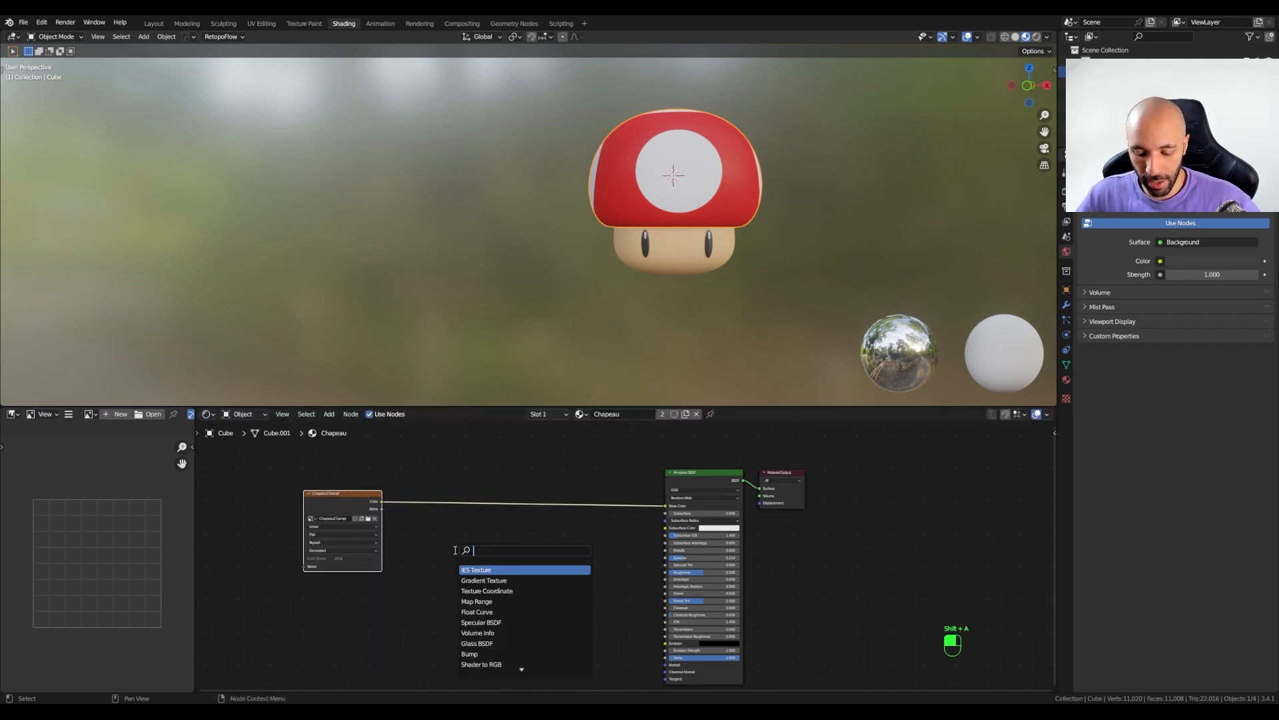
text(hue)
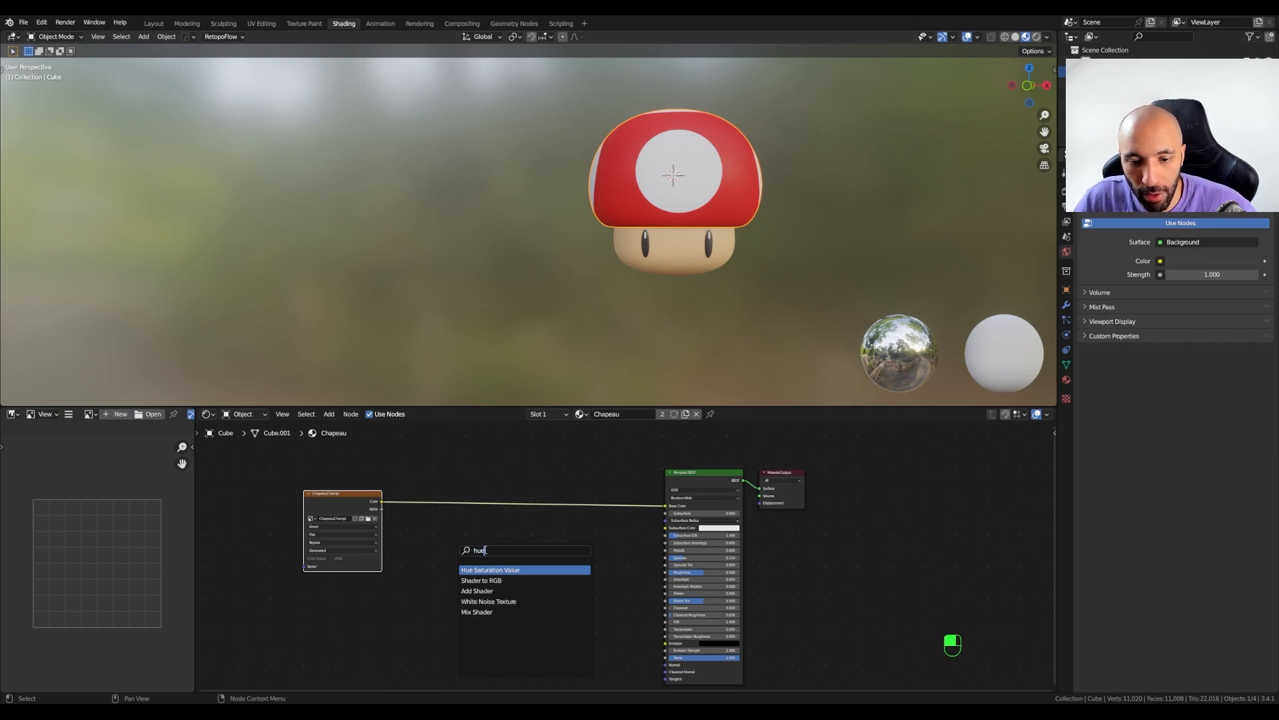
key(Return)
click(498, 513)
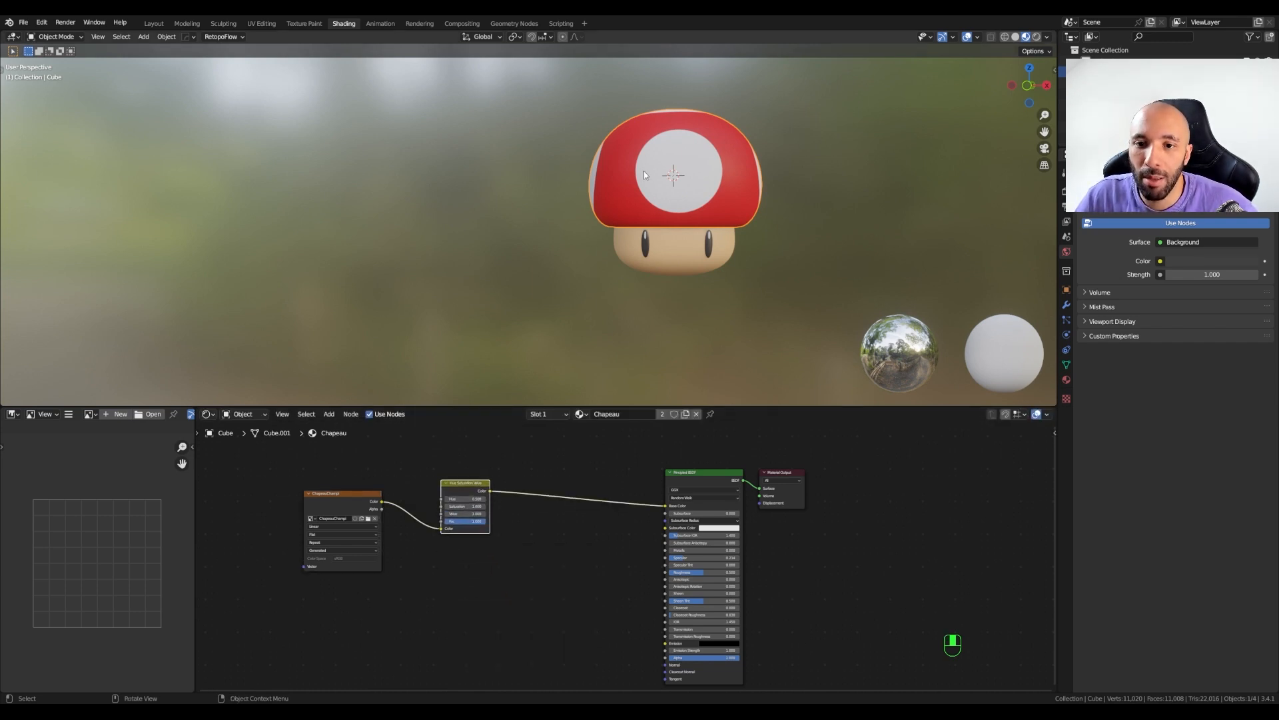
- Try different hues for the cap, such as purple at 0.320, and set the Hue to 0.810 for a green cap
scroll(676, 157, up, 2)
shift+middle_drag(678, 176, 648, 186)
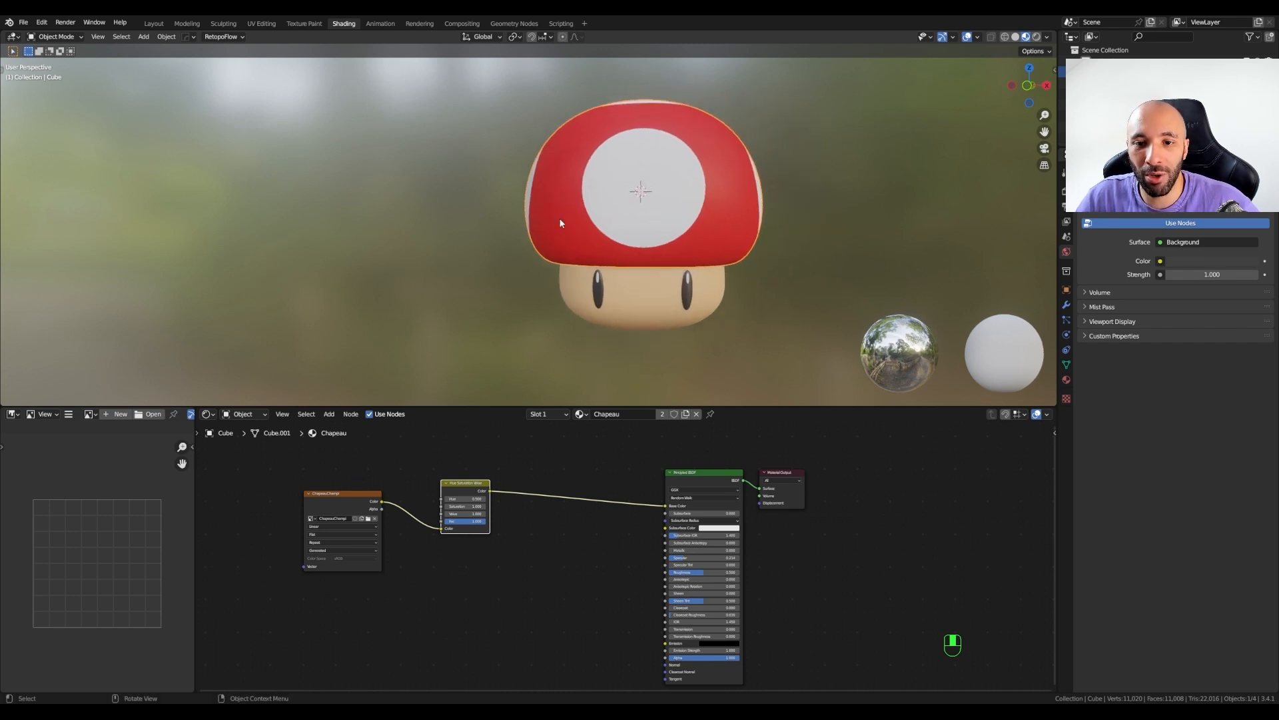
scroll(418, 494, up, 3)
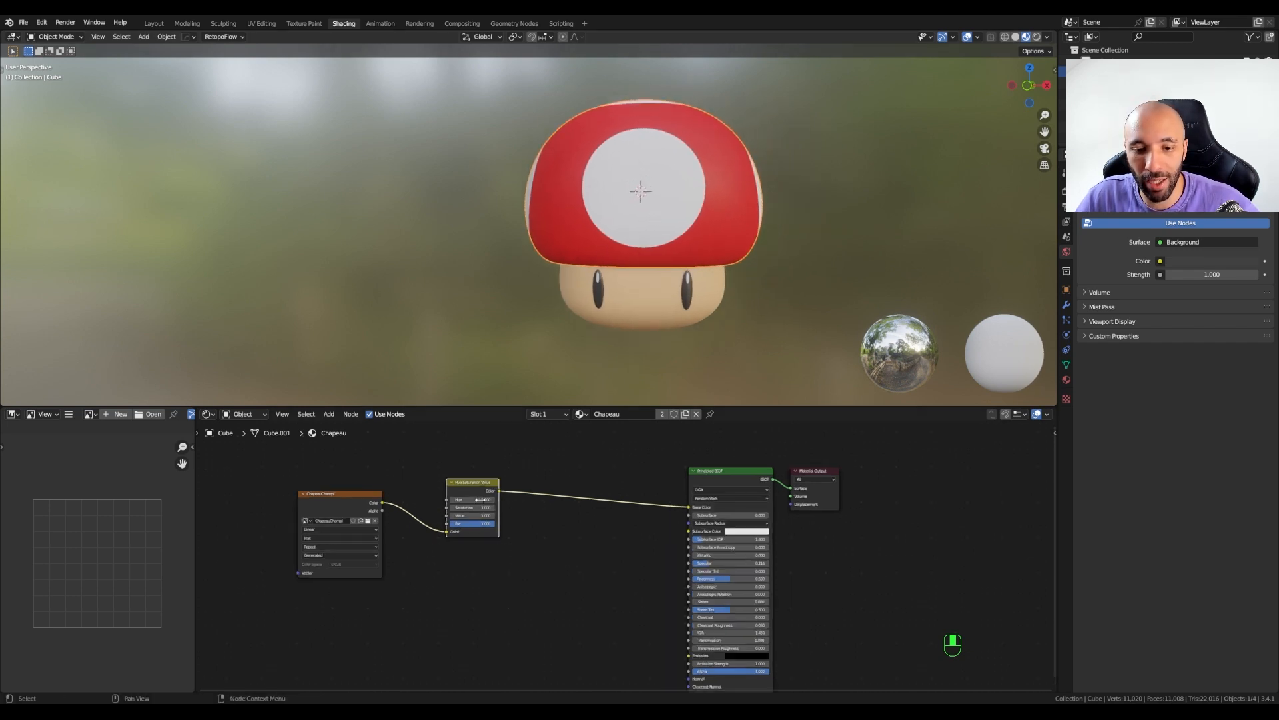
drag(522, 504, 678, 504)
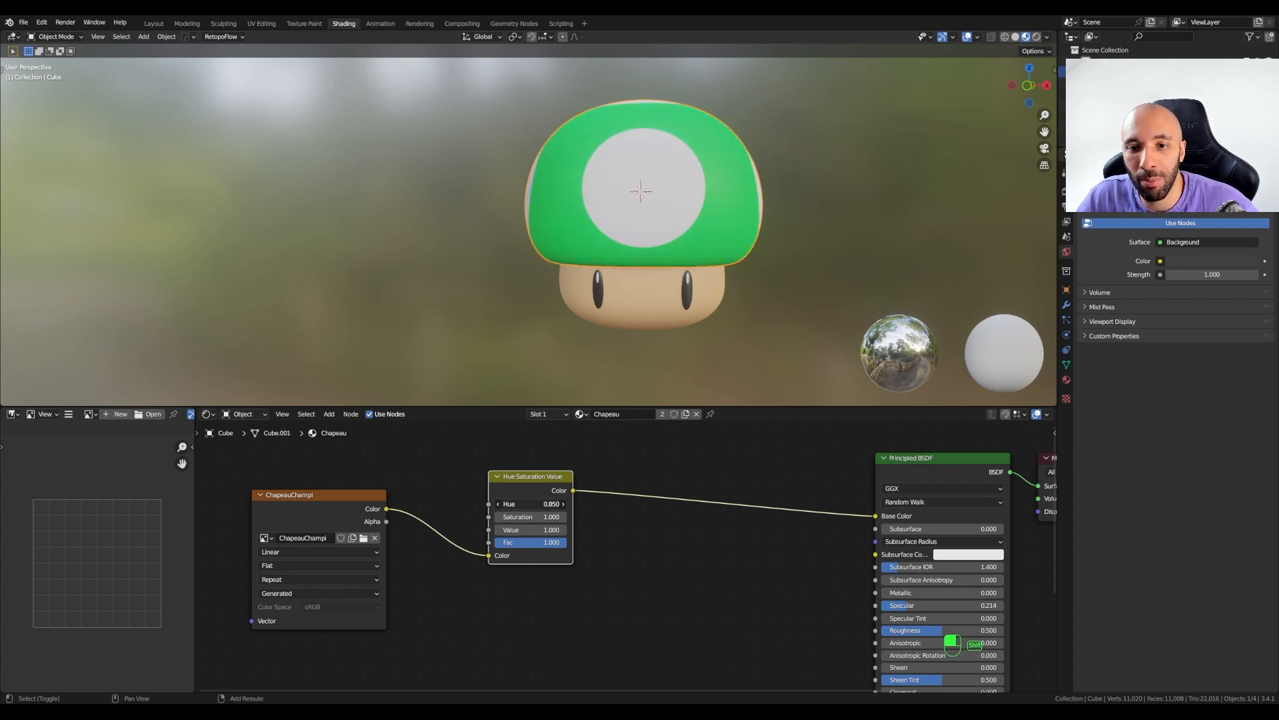
drag(642, 504, 462, 504)
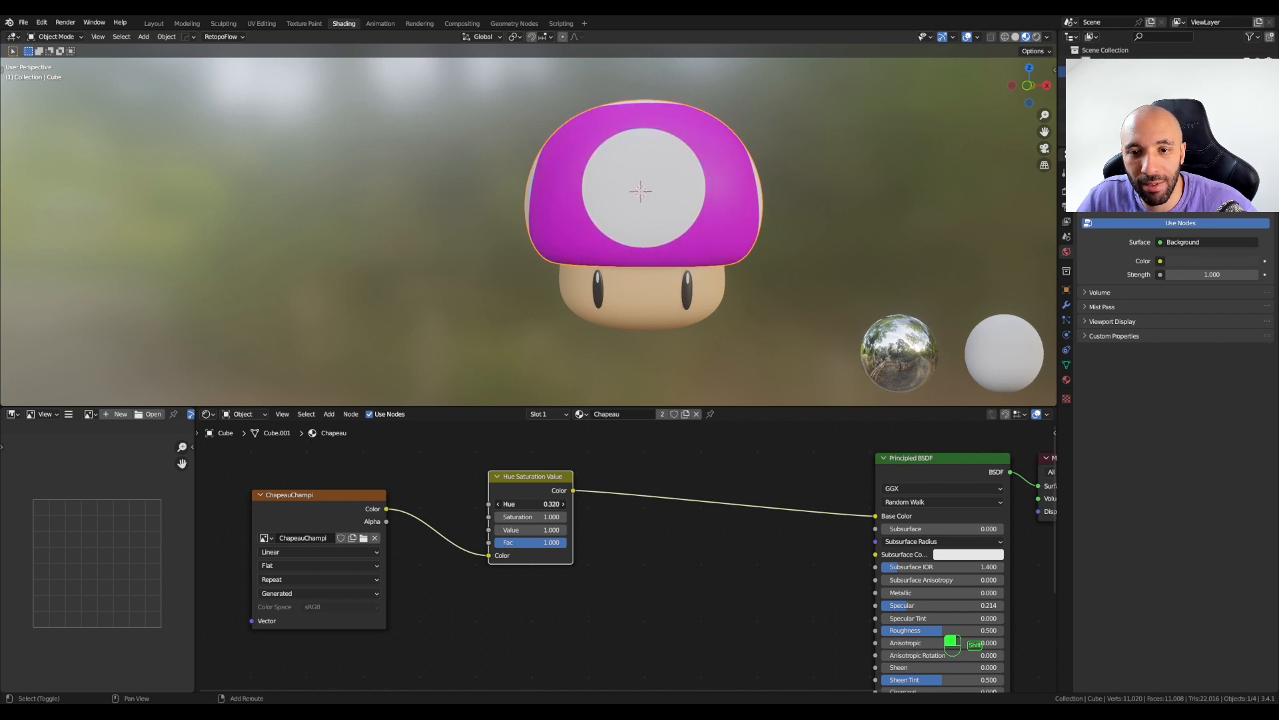
drag(461, 504, 595, 504)
scroll(471, 218, down, 2)
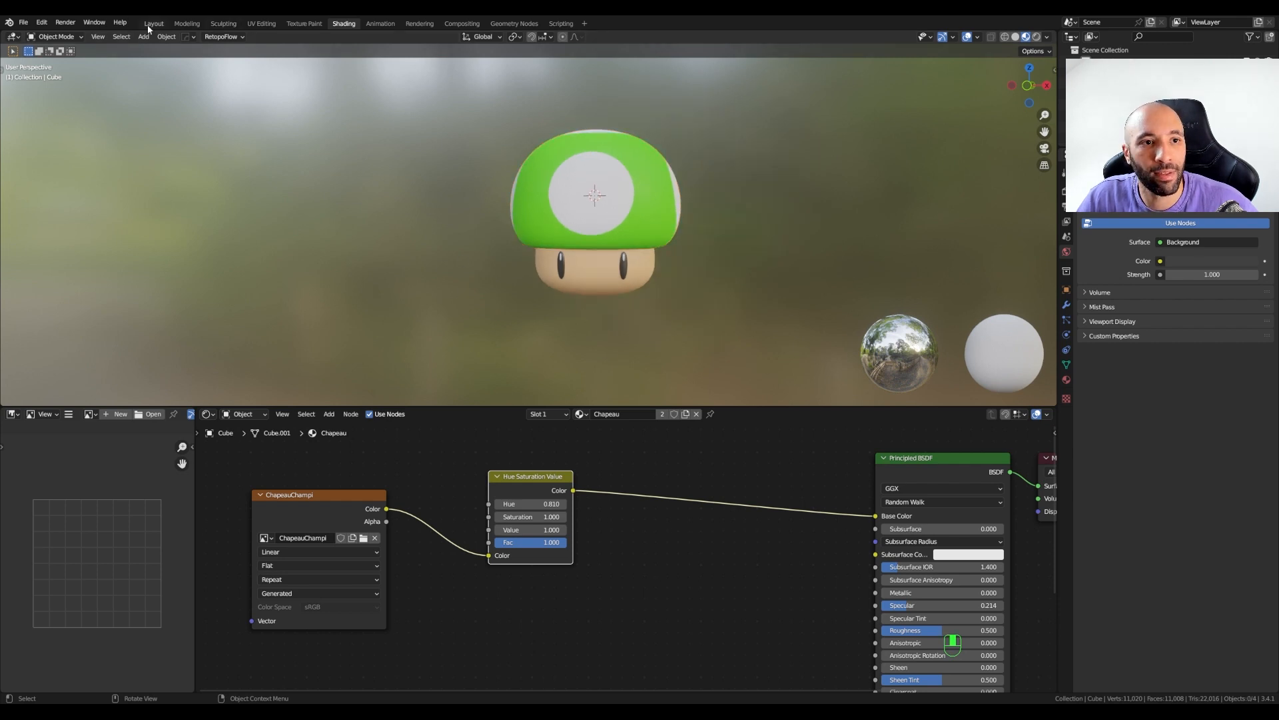
- Examine the recolored mushroom from several angles in the Layout workspace
click(154, 23)
mouse_move(587, 390)
middle_down()
mouse_move(607, 381)
mouse_move(603, 428)
middle_up()
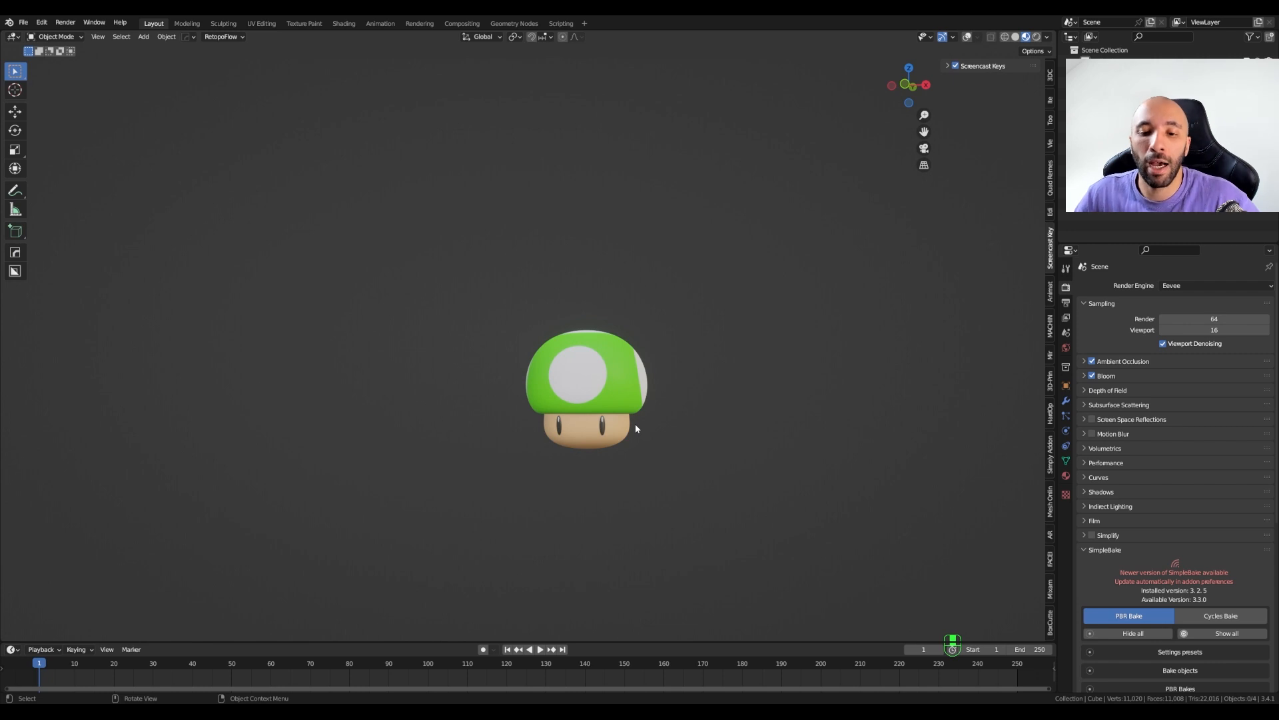
scroll(635, 429, up, 2)
shift+middle_drag(636, 429, 570, 355)
middle_drag(579, 416, 596, 416)
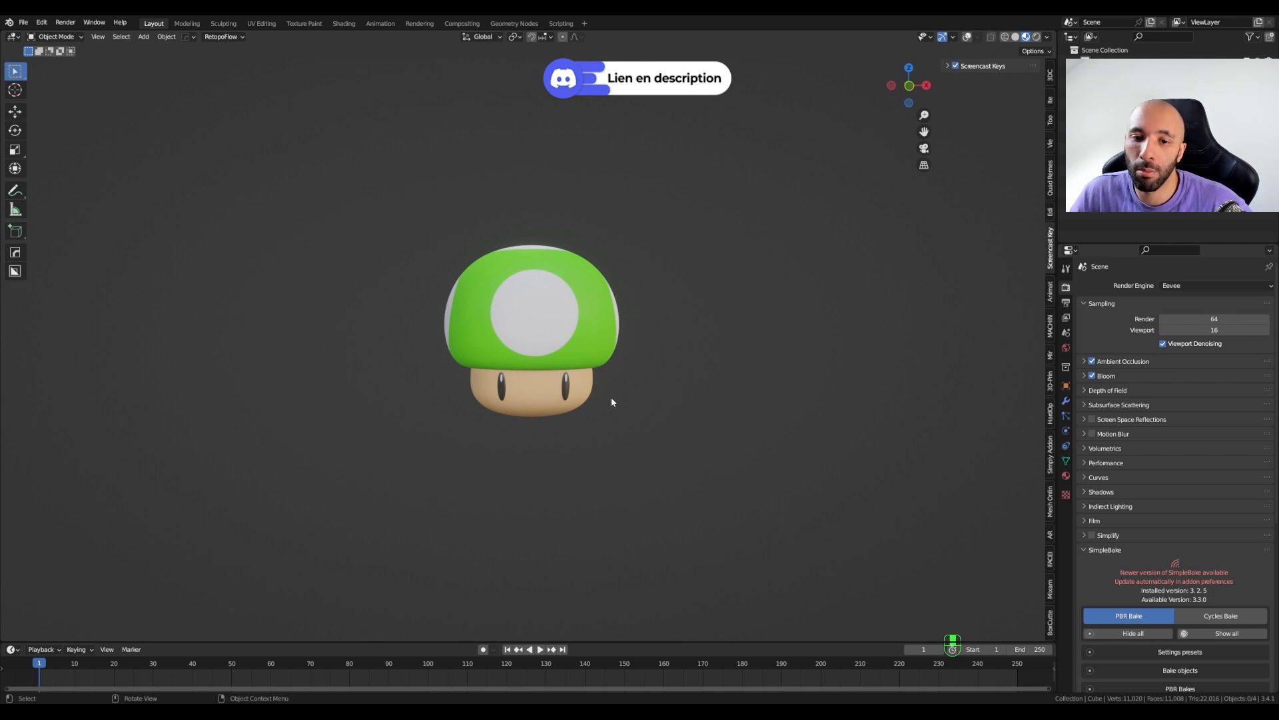
middle_drag(598, 383, 604, 408)
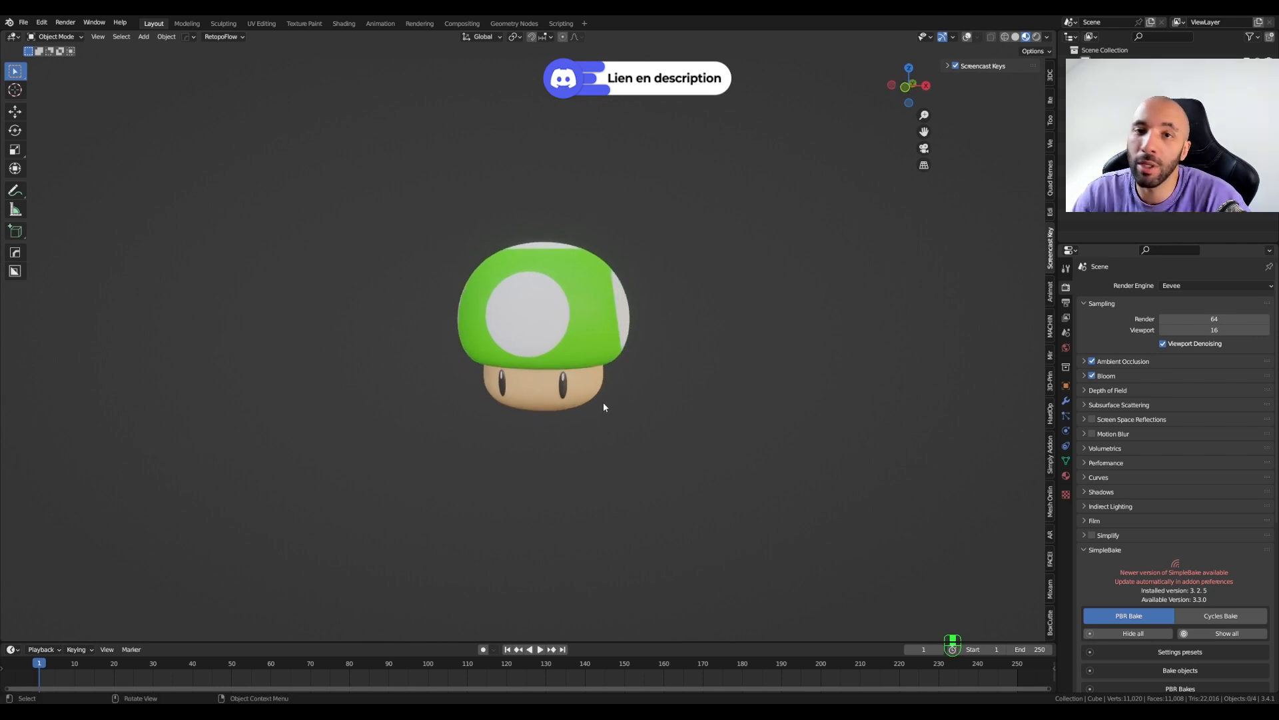